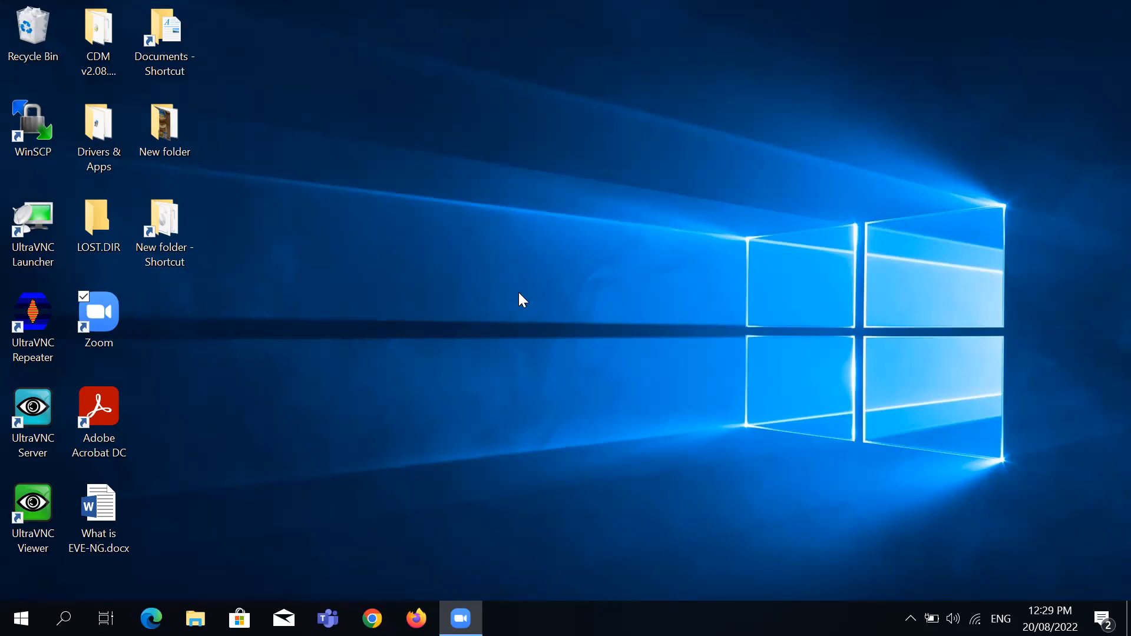
Open 'What is EVE-NG.pdf' from New folder in Adobe Acrobat Reader
double_click(158, 258)
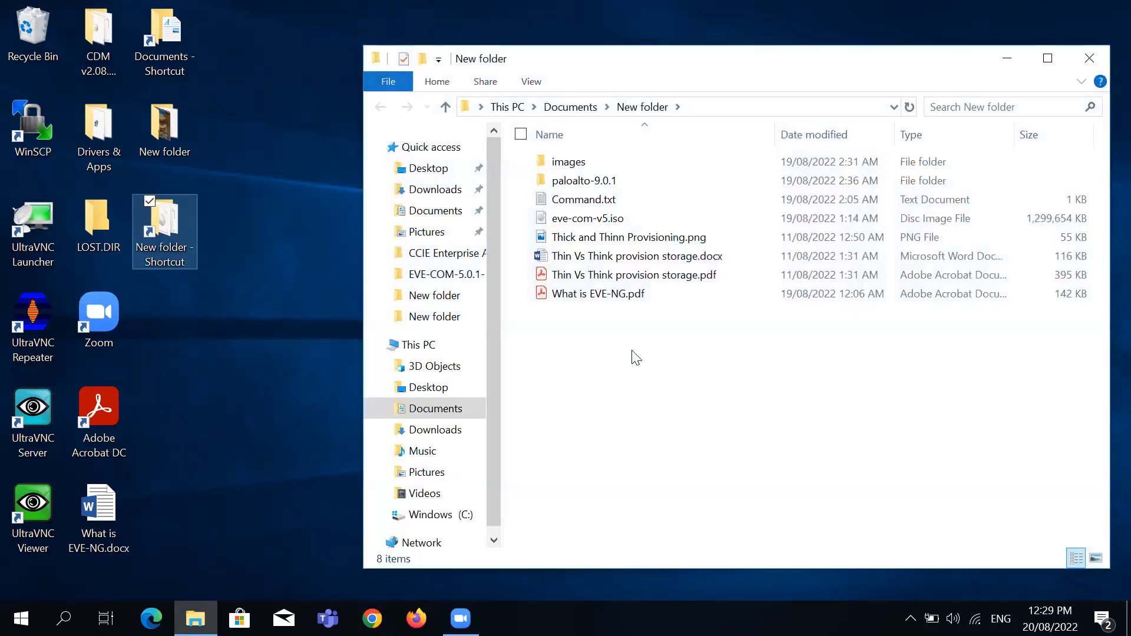
left_click(597, 298)
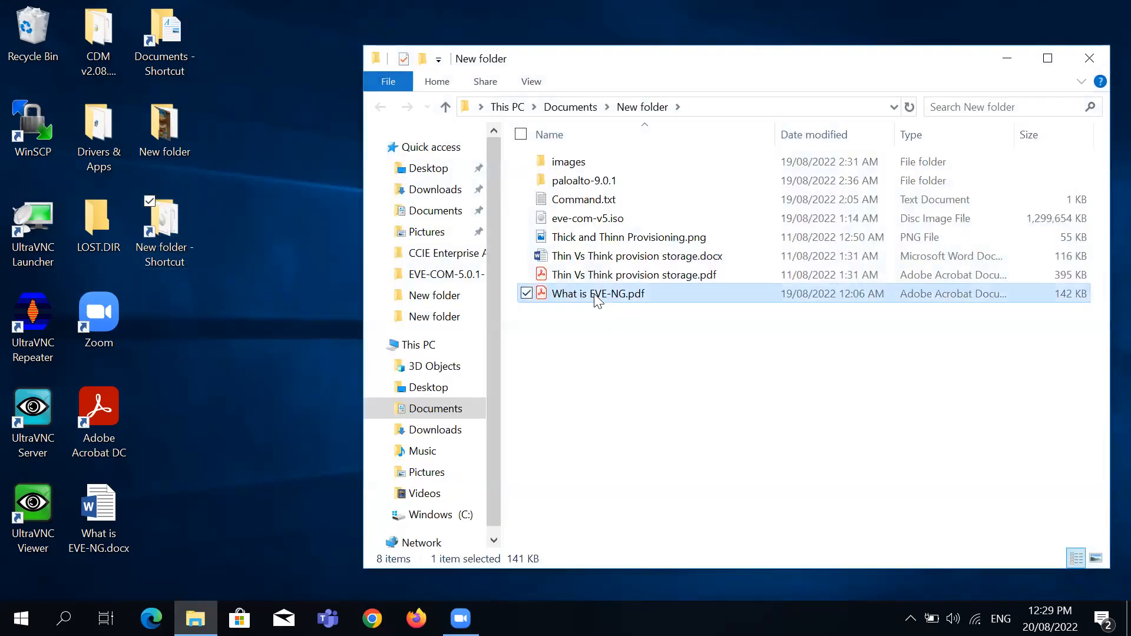
double_click(596, 297)
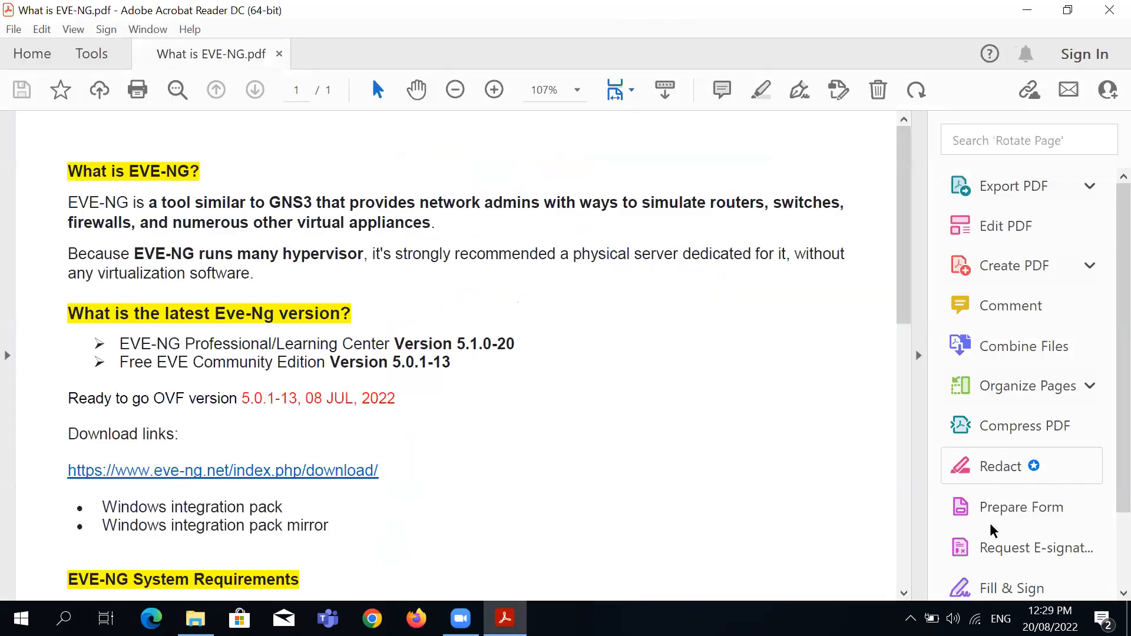
Hide the Tools side pane and highlight the opening words describing EVE-NG
left_click(917, 346)
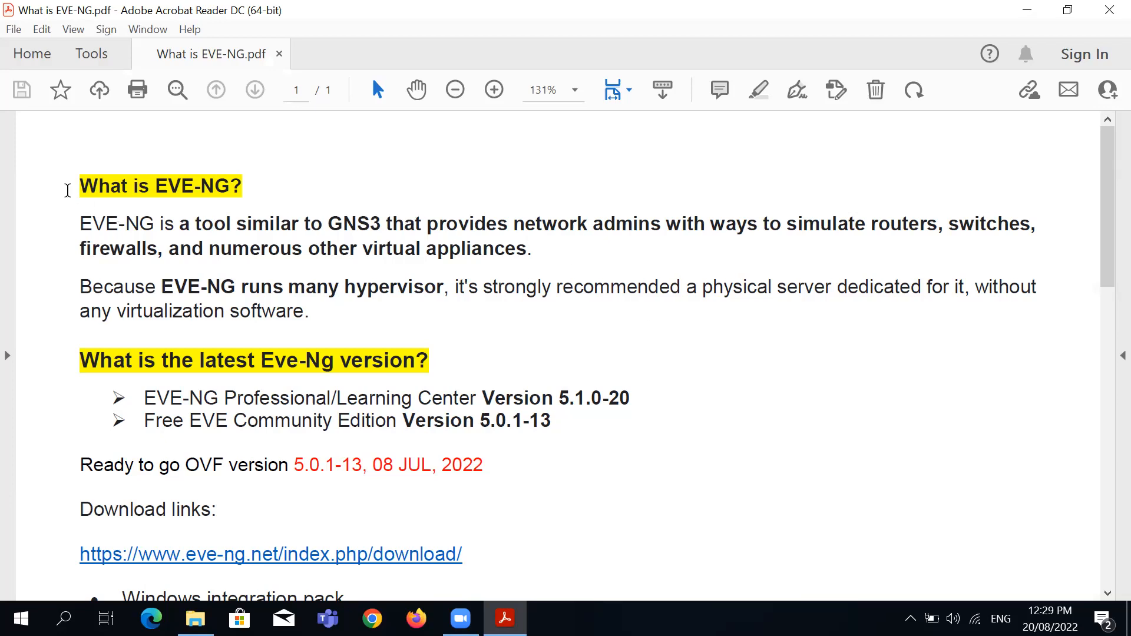
left_click_drag(78, 228, 339, 228)
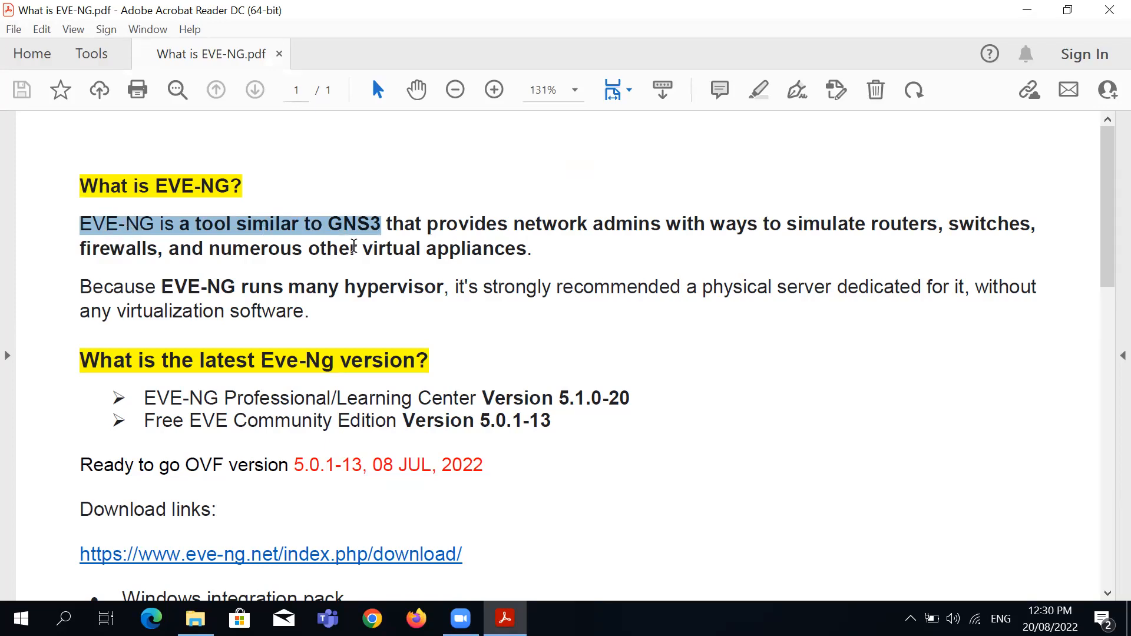
left_click(139, 233)
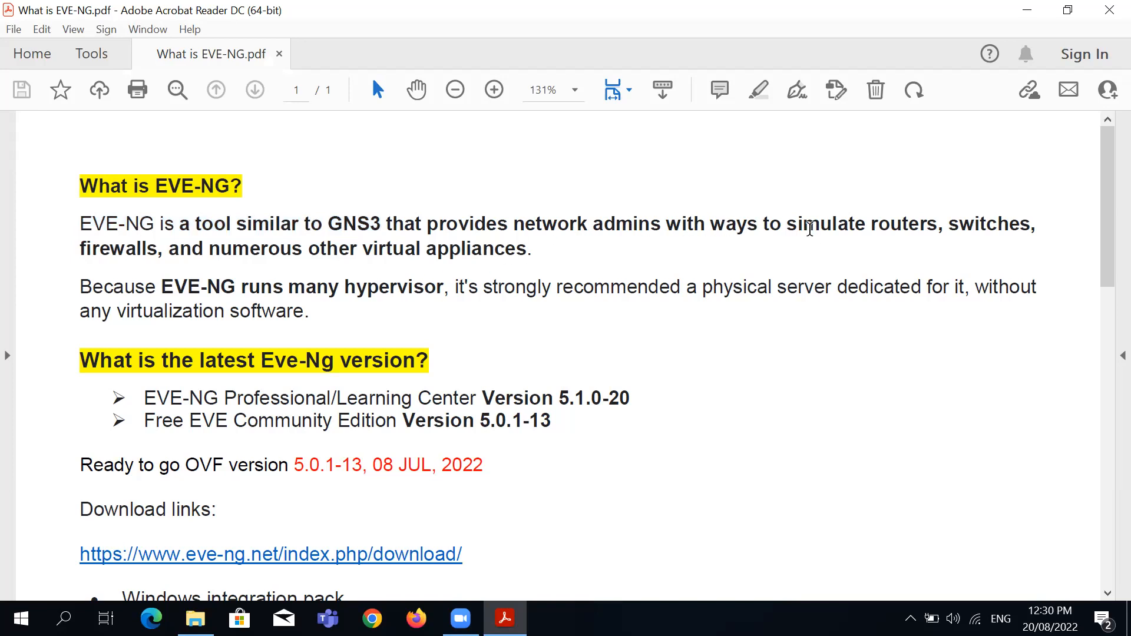
Highlight the text about simulating routers and switches and the sentence beginning 'Because'
left_click_drag(806, 229, 486, 252)
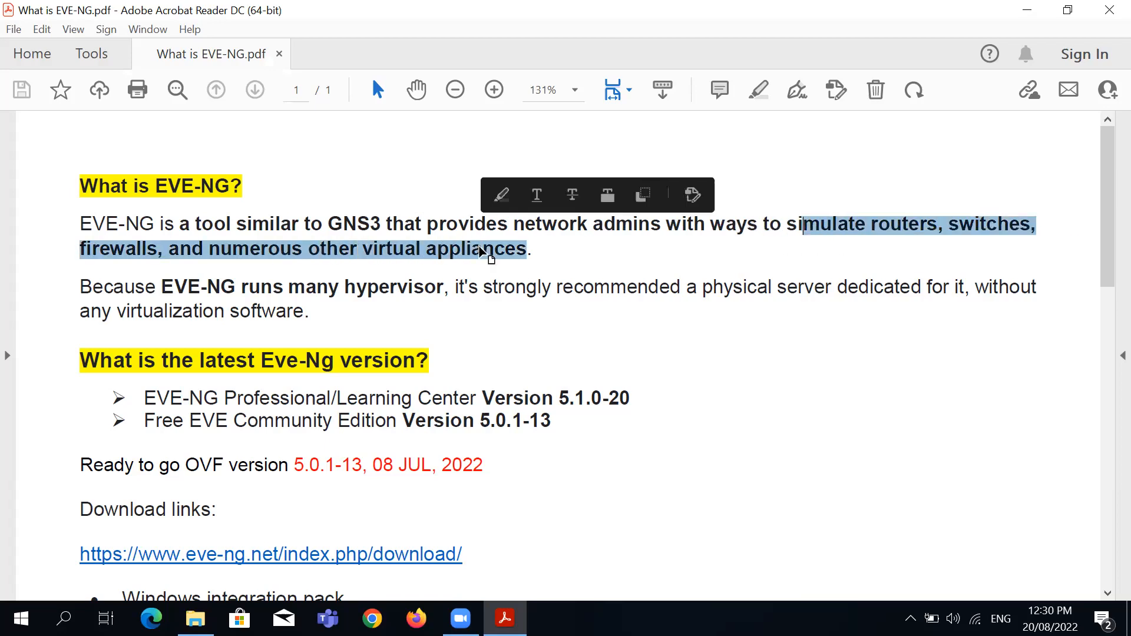
left_click(390, 288)
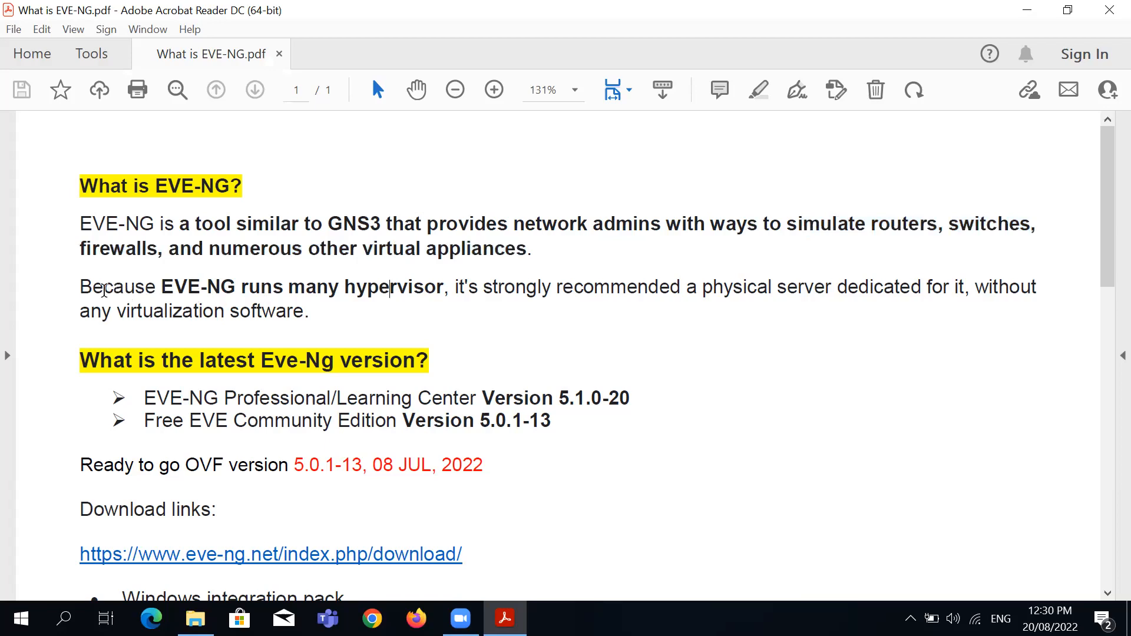
left_click_drag(103, 290, 321, 311)
left_click(404, 321)
scroll(409, 331, "down", 2)
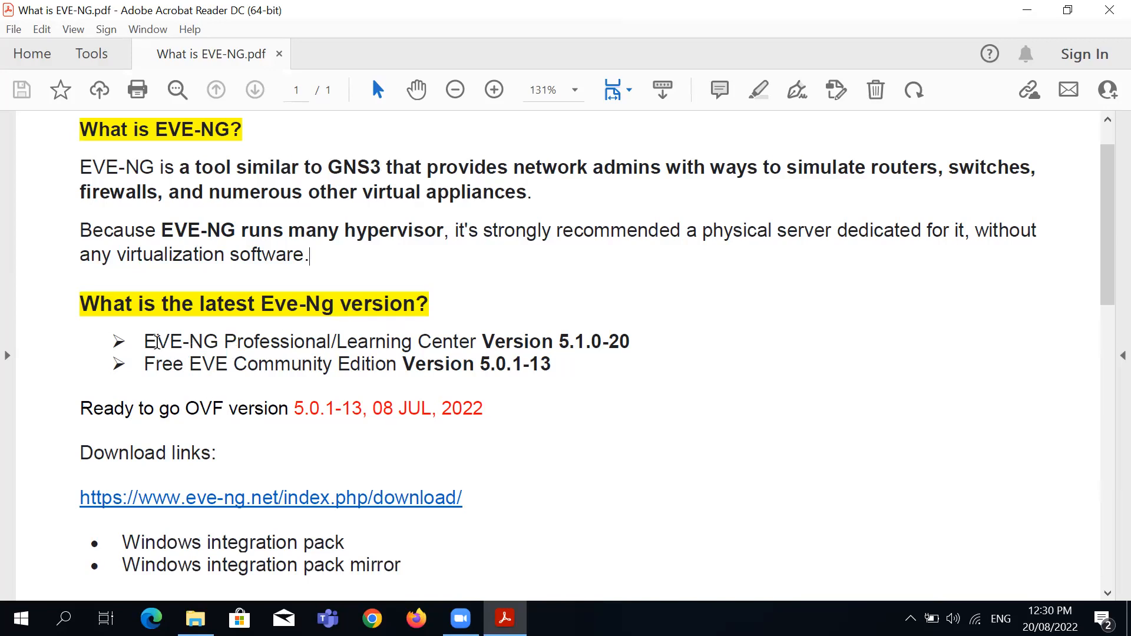
left_click_drag(242, 341, 317, 343)
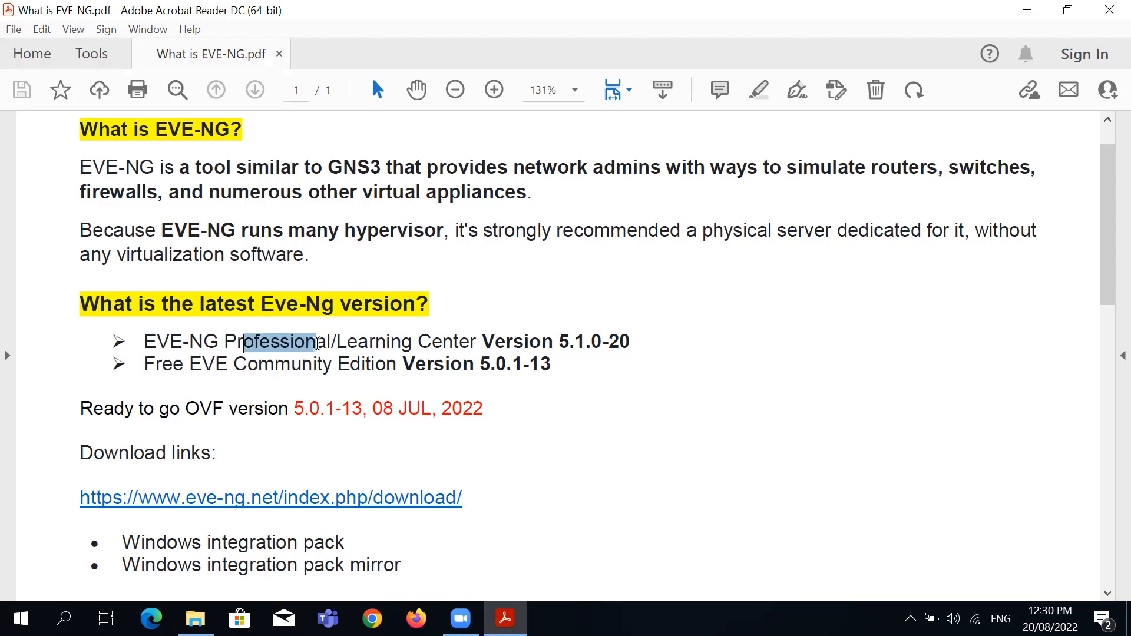
left_click(248, 366)
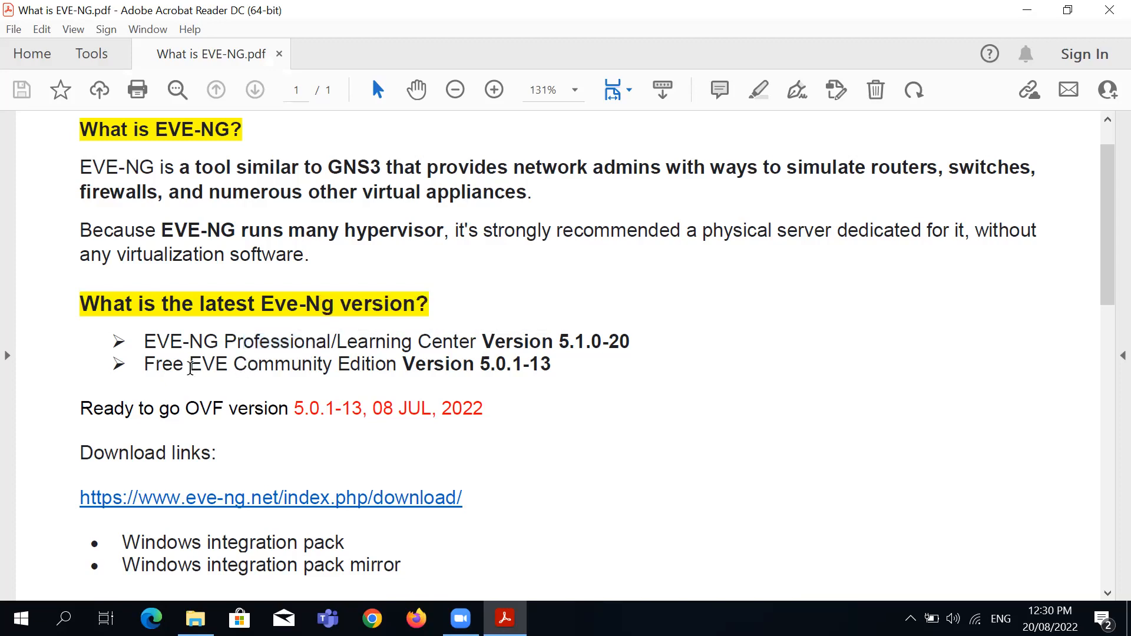
left_click_drag(235, 366, 520, 365)
left_click(552, 377)
left_click_drag(559, 335, 629, 337)
left_click(575, 387)
left_click_drag(478, 365, 559, 375)
left_click(567, 414)
scroll(568, 414, "down", 3)
scroll(569, 420, "down", 3)
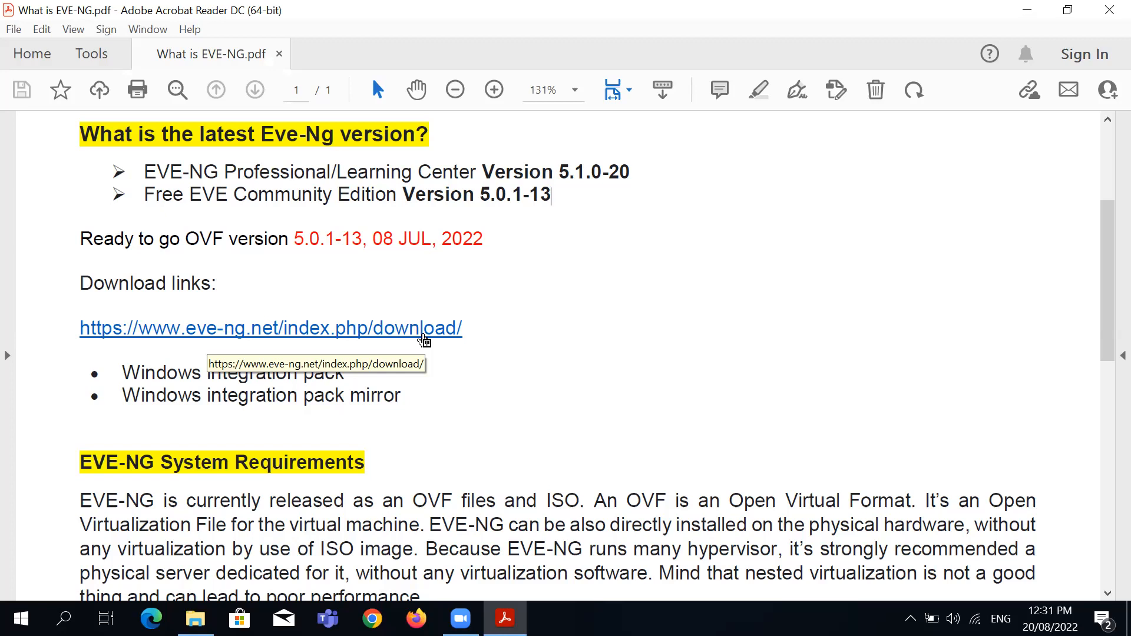
scroll(430, 400, "down", 1)
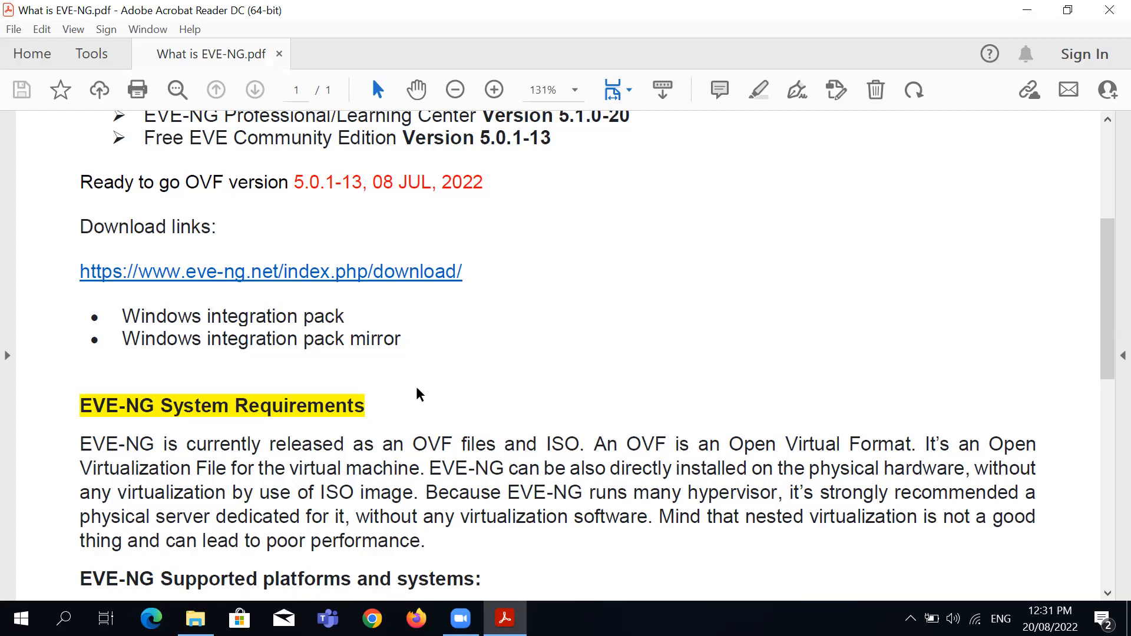
scroll(416, 388, "down", 1)
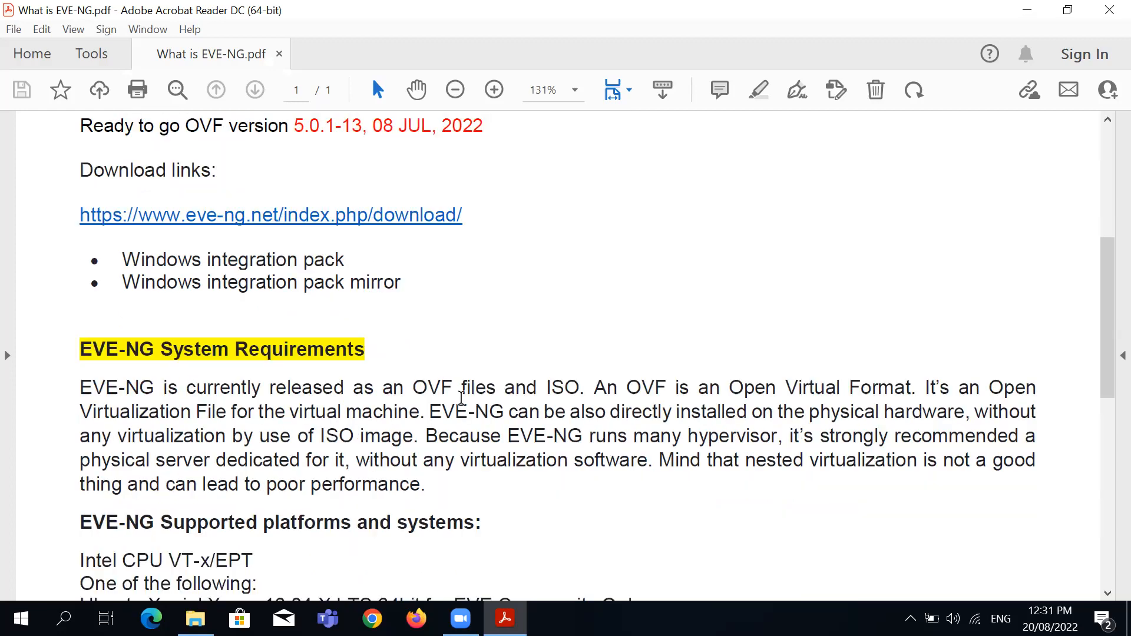
scroll(452, 436, "down", 1)
scroll(453, 439, "down", 2)
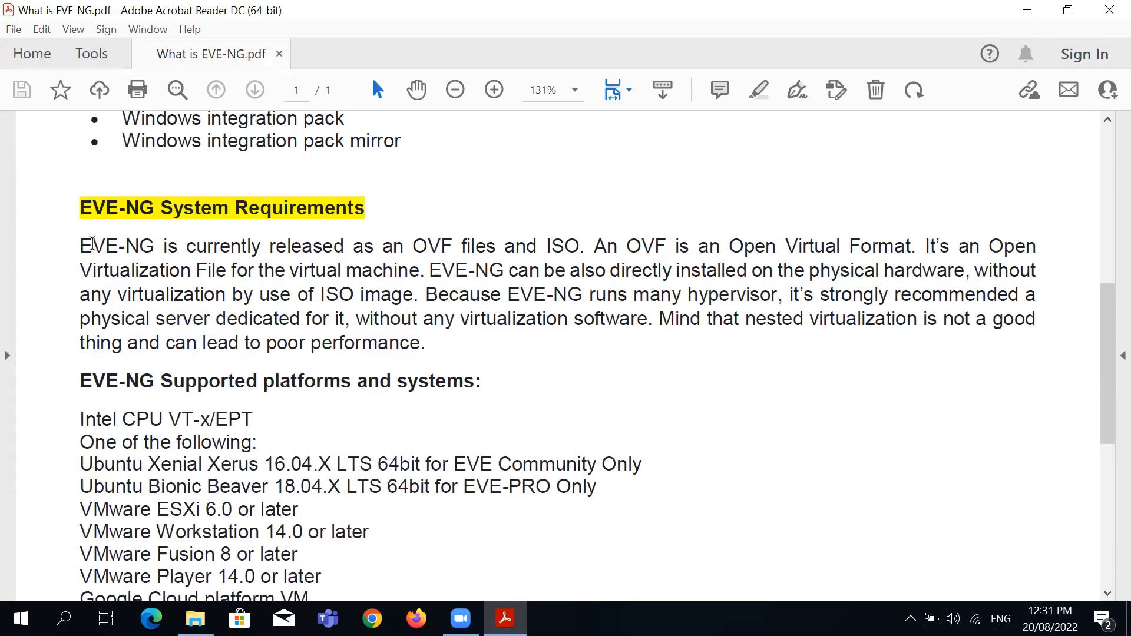
left_click_drag(81, 245, 422, 351)
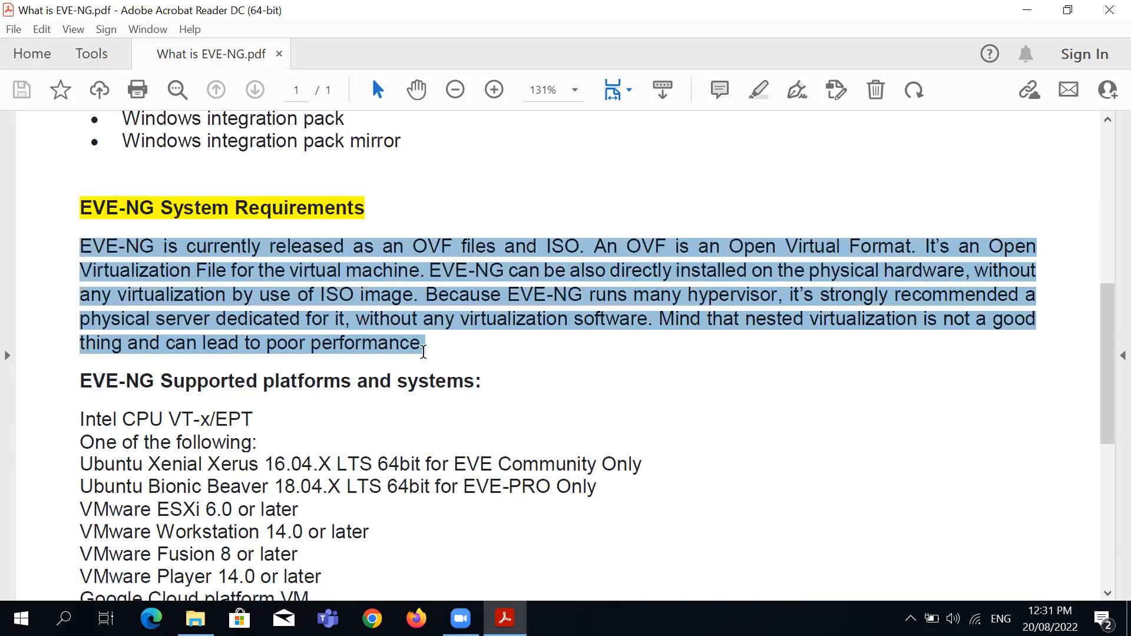
left_click(700, 410)
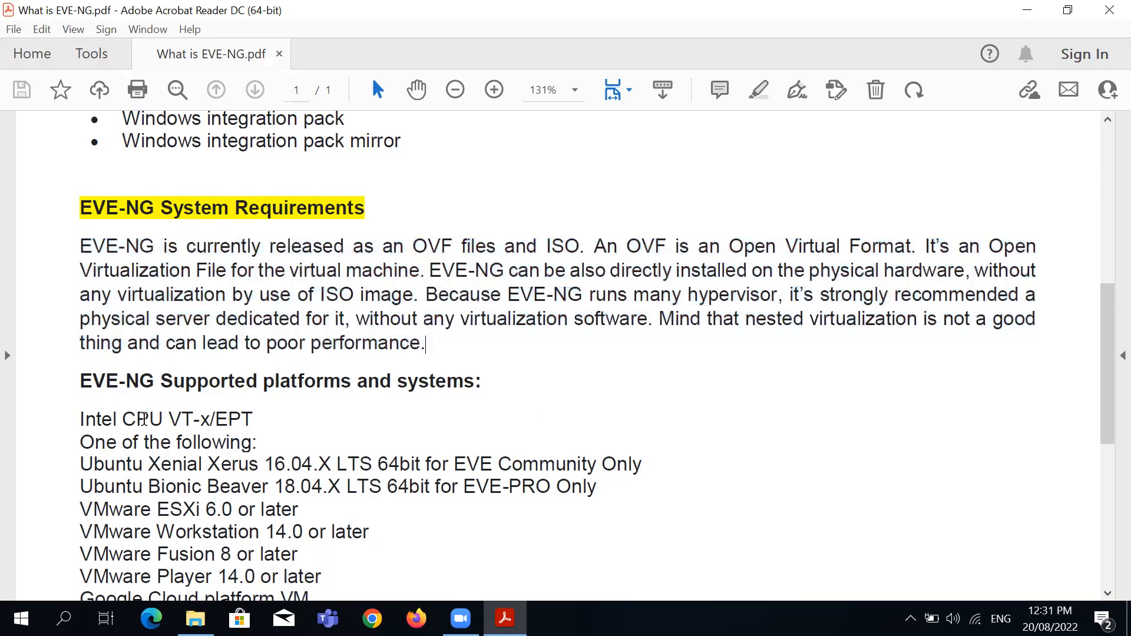
scroll(142, 419, "down", 2)
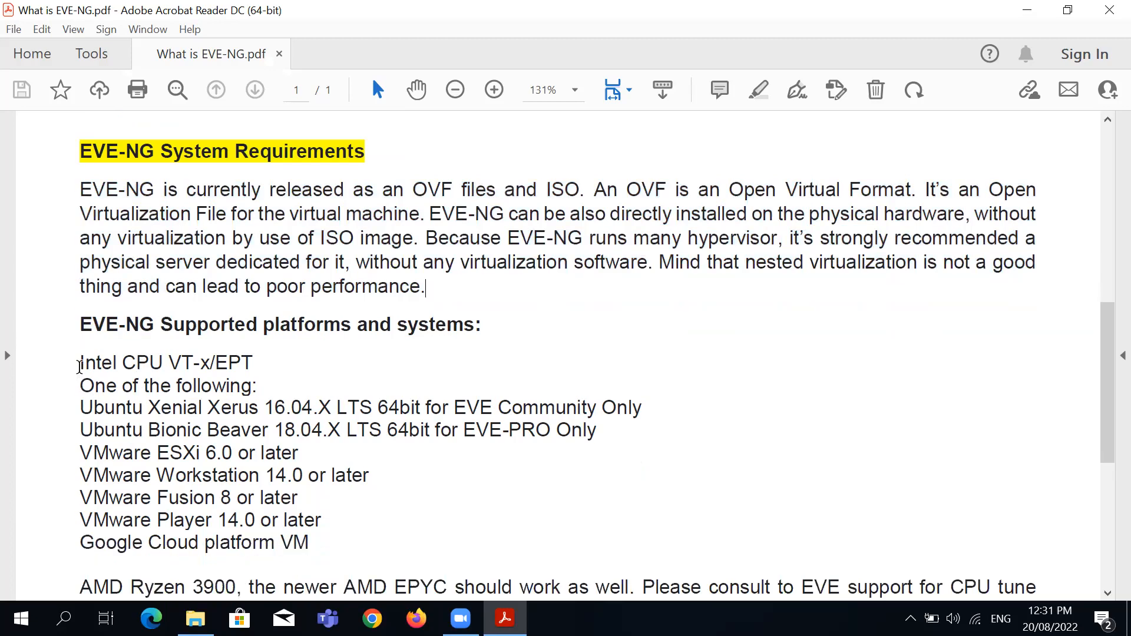
left_click_drag(79, 366, 266, 362)
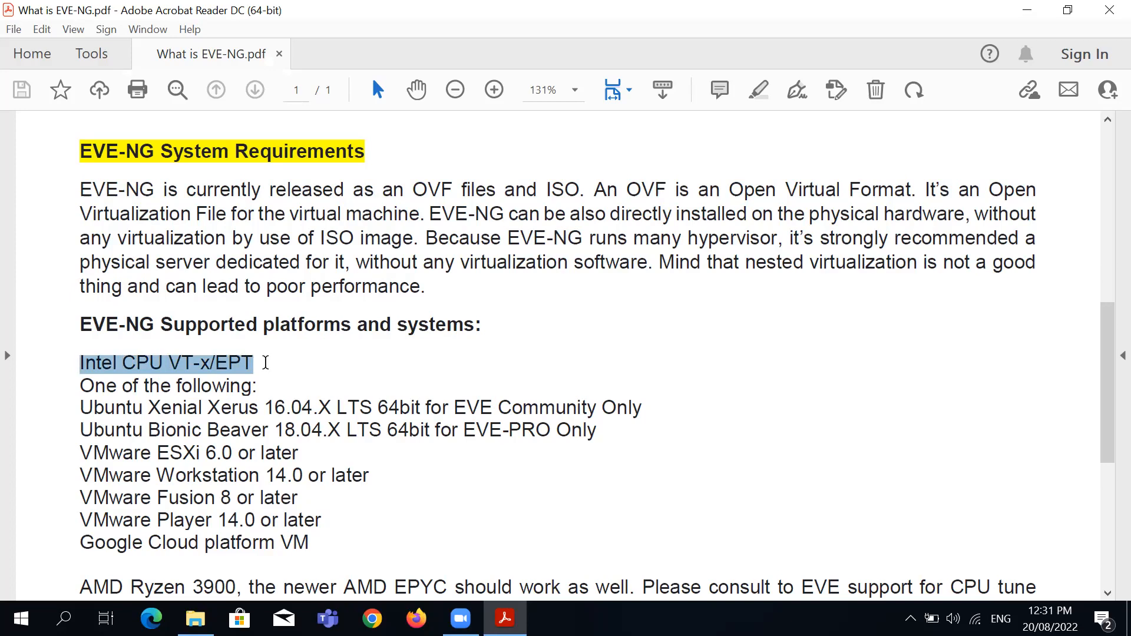
left_click(400, 409)
scroll(330, 494, "down", 1)
left_click_drag(76, 424, 241, 424)
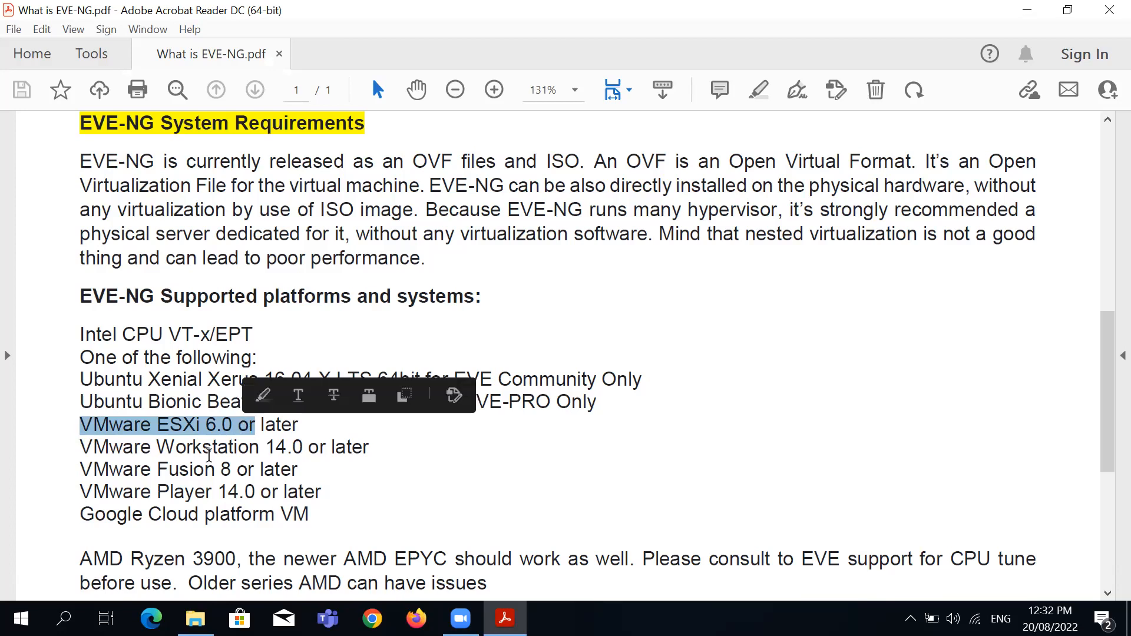
left_click(235, 455)
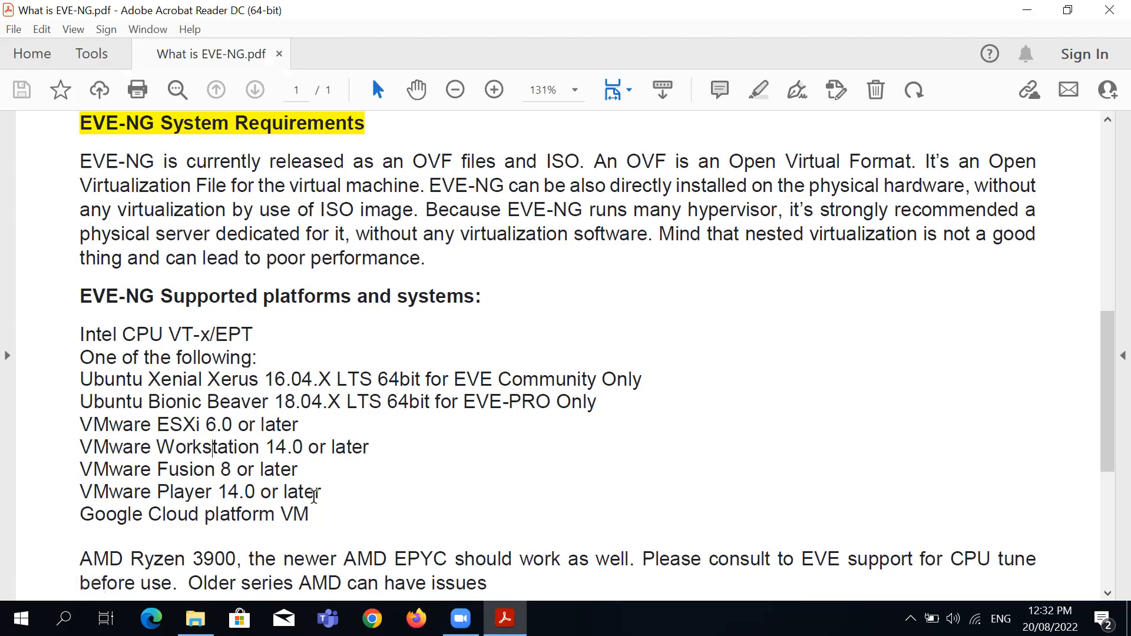
scroll(316, 492, "down", 3)
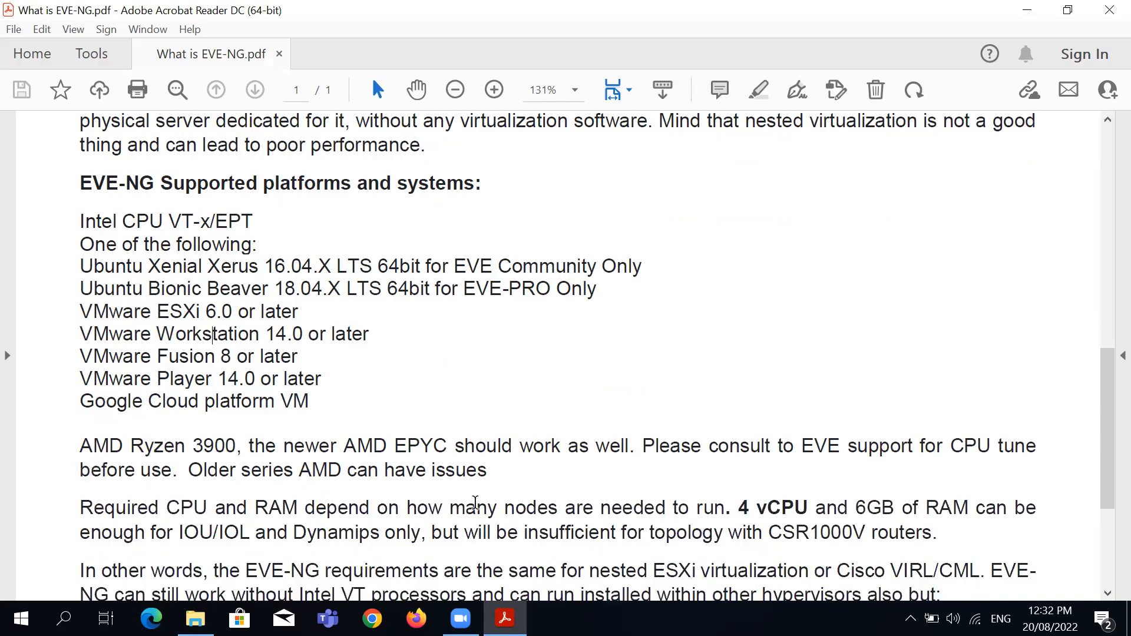
scroll(415, 423, "down", 2)
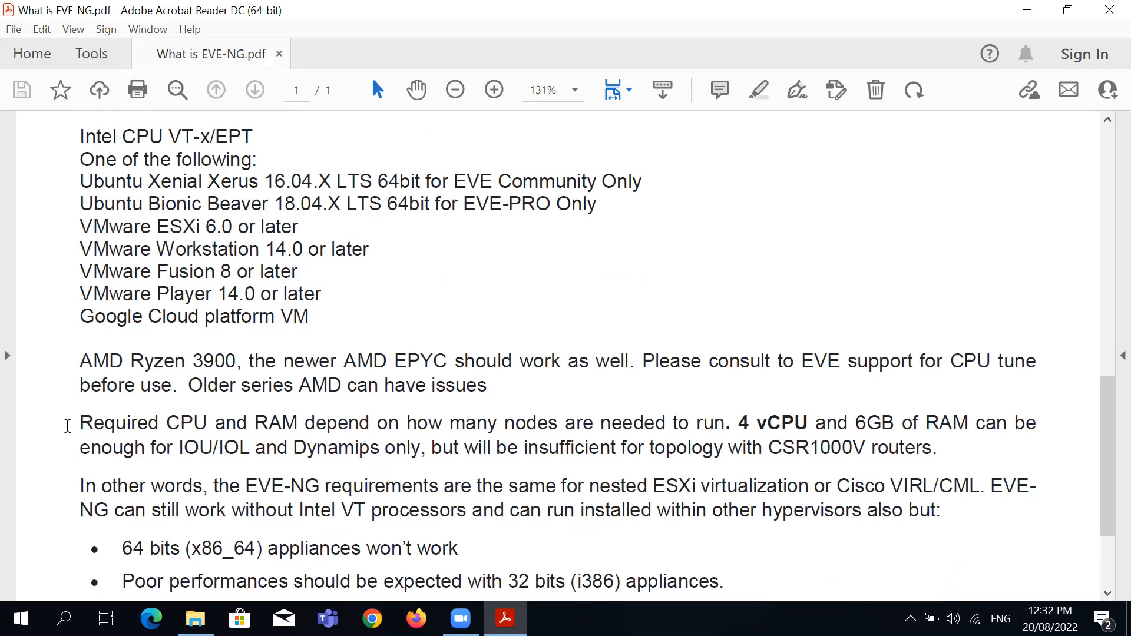
left_click_drag(71, 425, 415, 423)
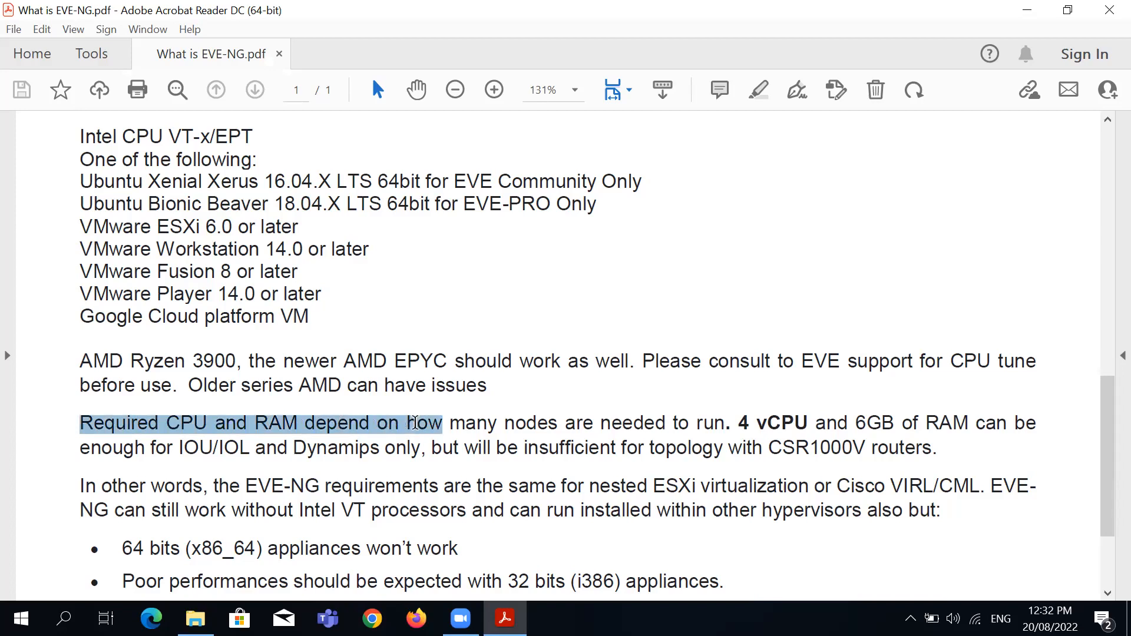
left_click_drag(415, 423, 729, 417)
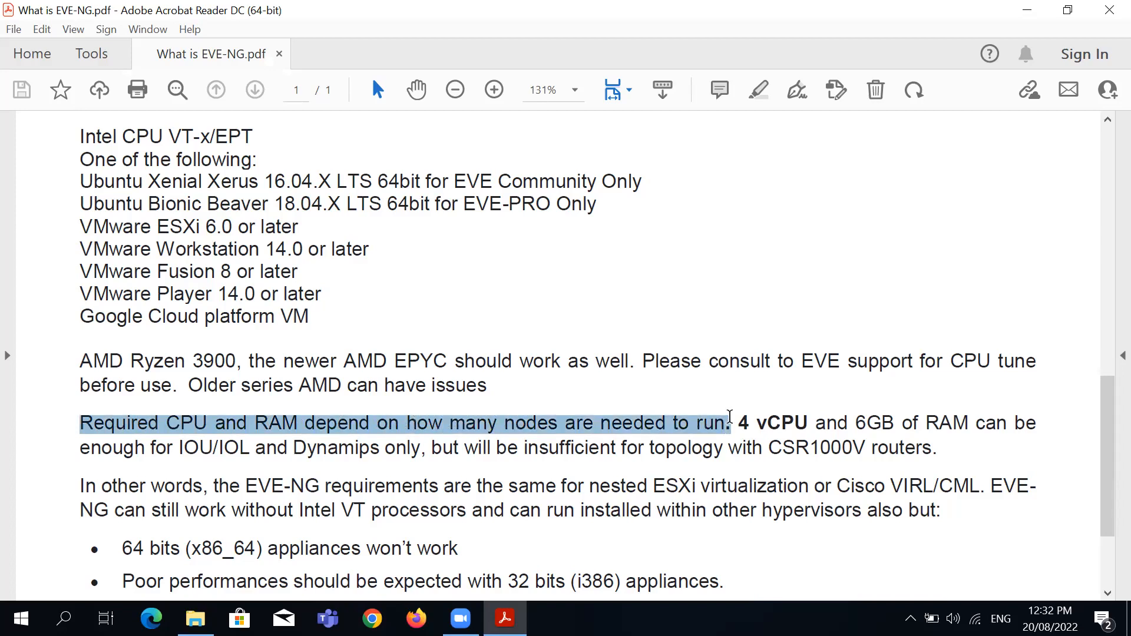
left_click(745, 396)
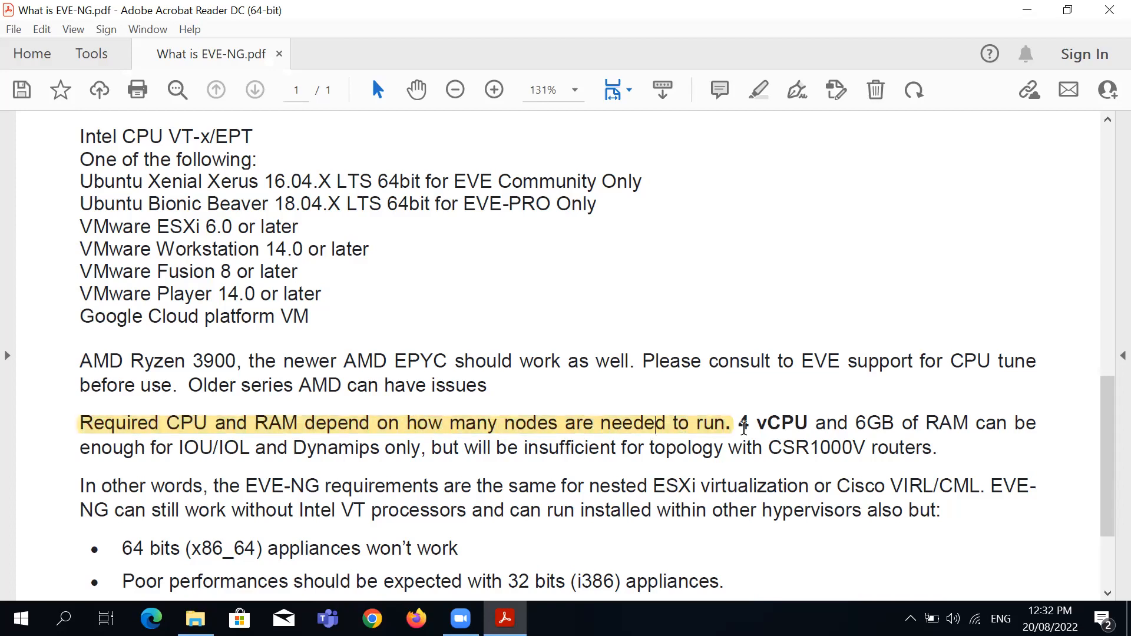
left_click_drag(744, 427, 808, 424)
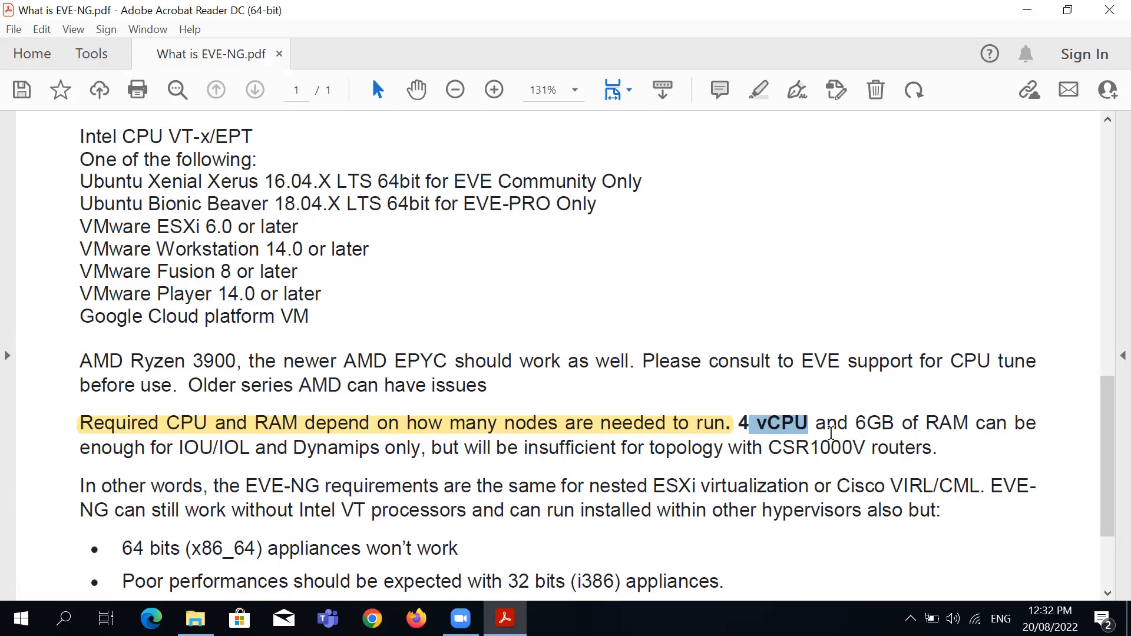
left_click_drag(743, 429, 349, 452)
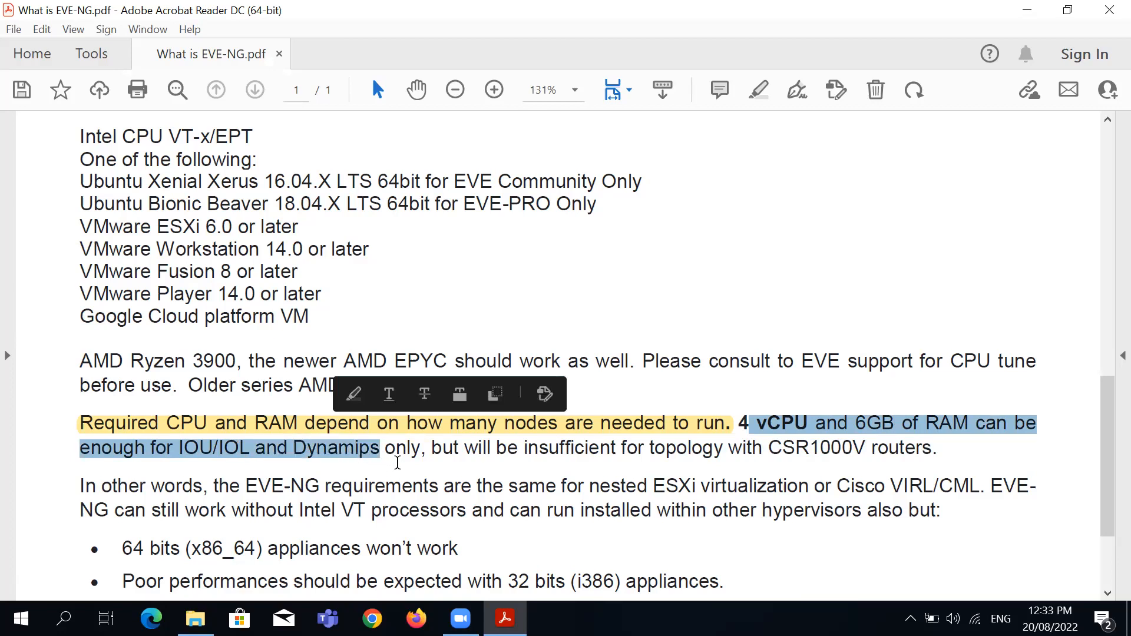
left_click_drag(763, 451, 927, 450)
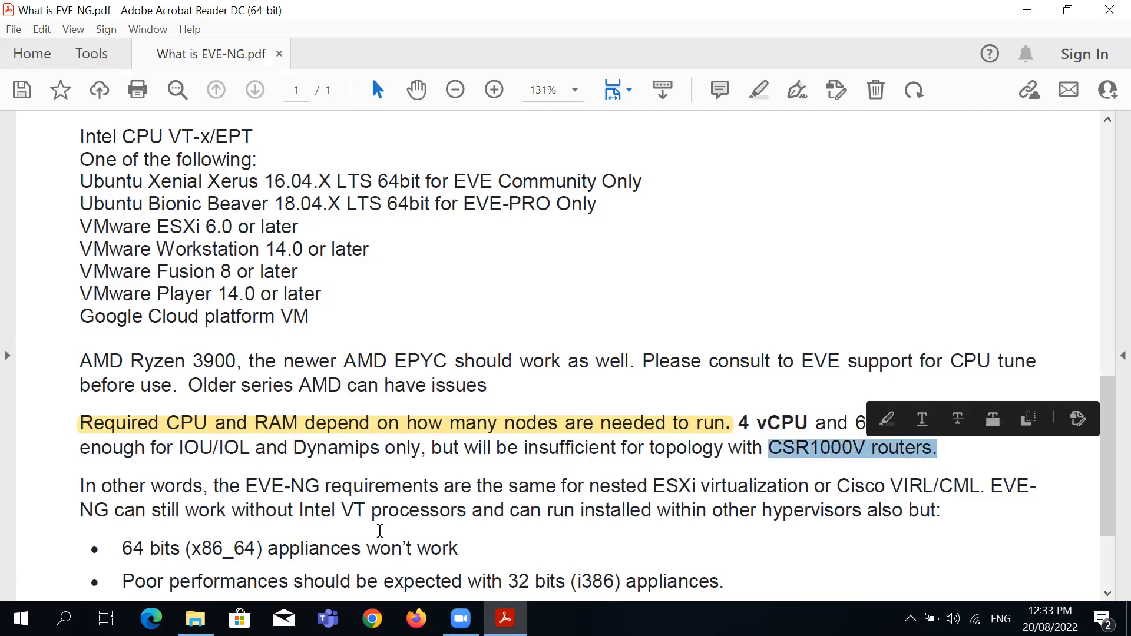
left_click(388, 511)
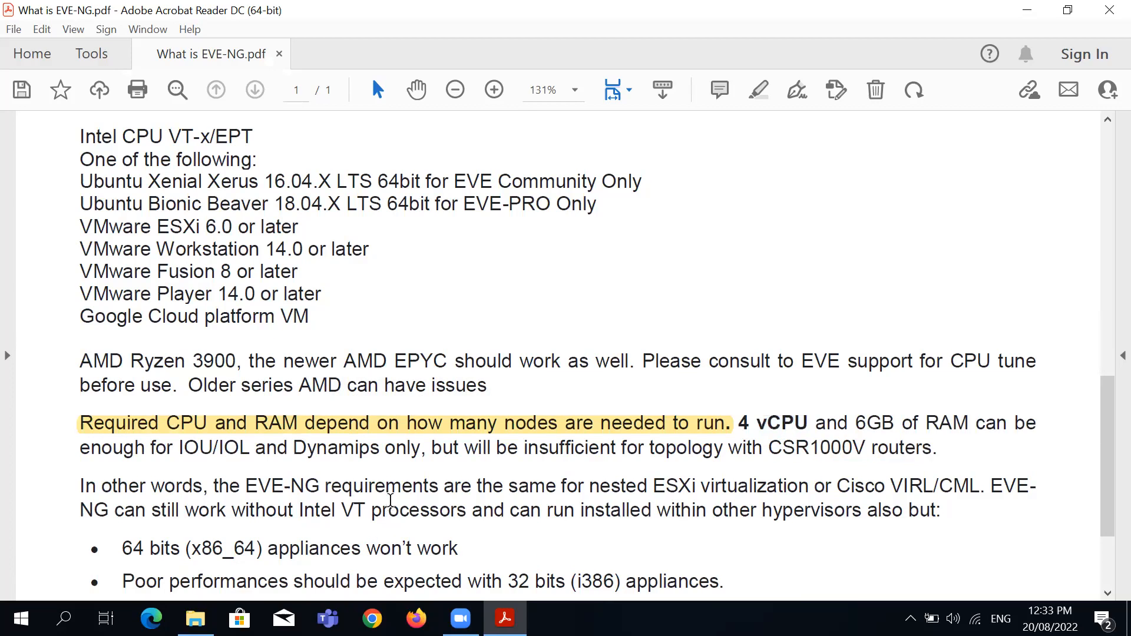
Highlight the 'CSR1000V routers' phrase, the 6GB RAM requirement and the yellow-highlighted sentence
scroll(389, 510, "down", 2)
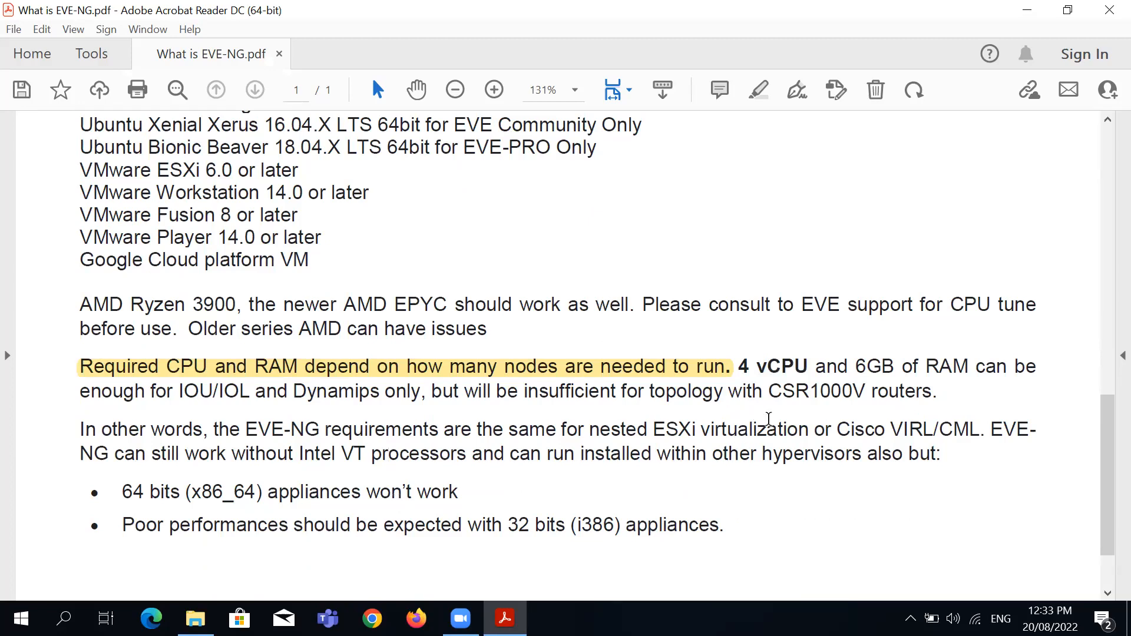
left_click_drag(773, 391, 942, 409)
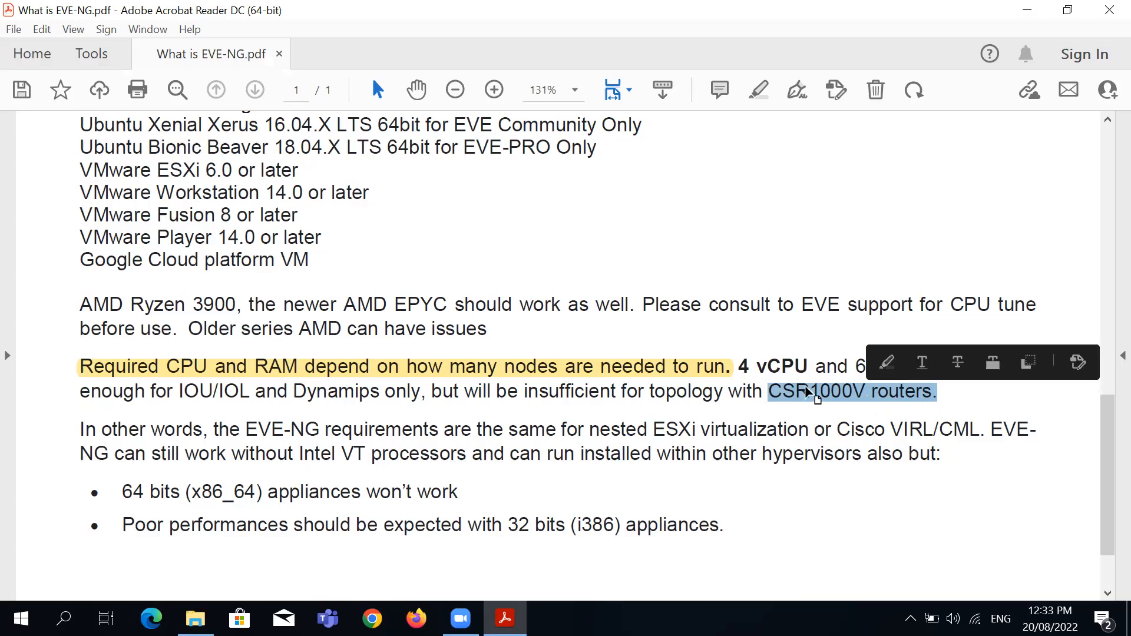
left_click(740, 397)
left_click_drag(854, 366, 1003, 358)
left_click(813, 393)
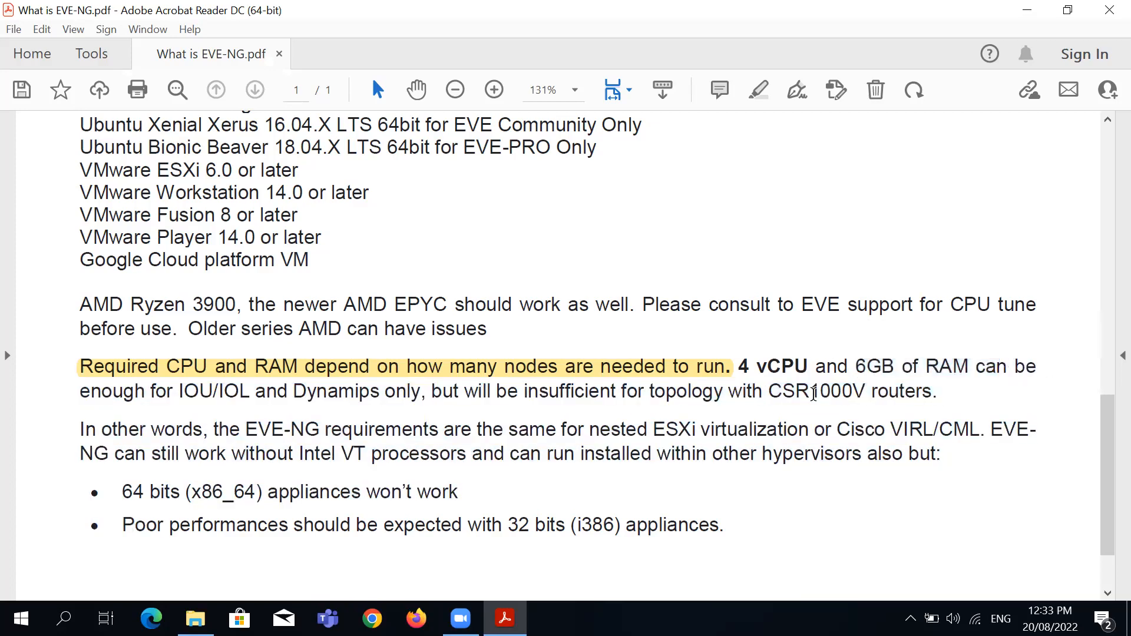
left_click(735, 369)
left_click(733, 416)
scroll(301, 433, "down", 3)
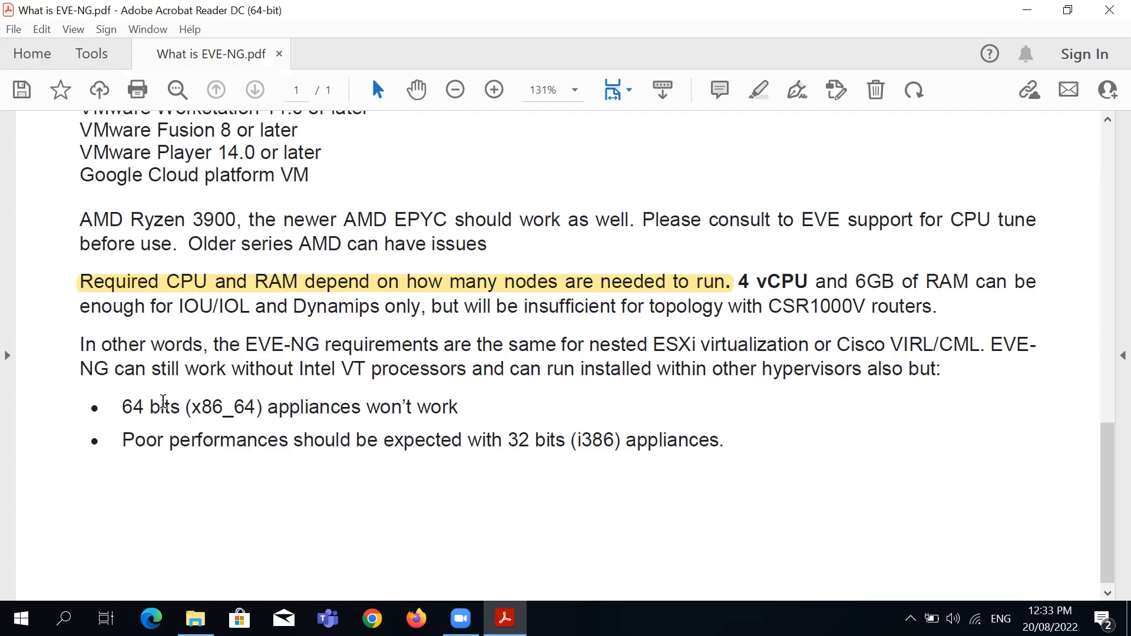
left_click_drag(1106, 484, 1009, 268)
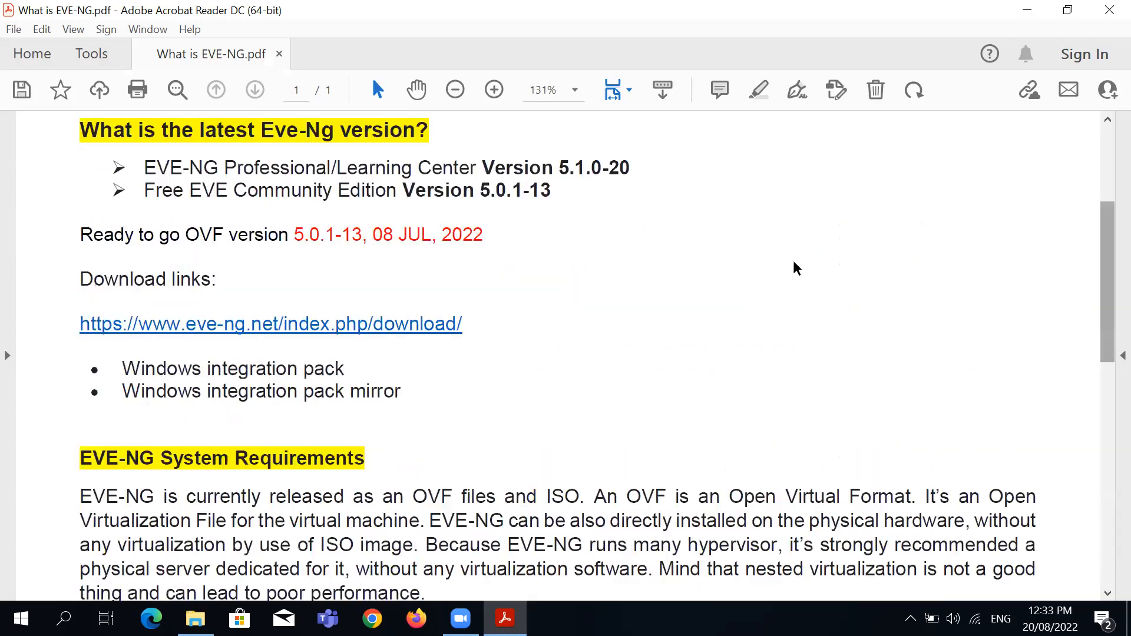
left_click(422, 323)
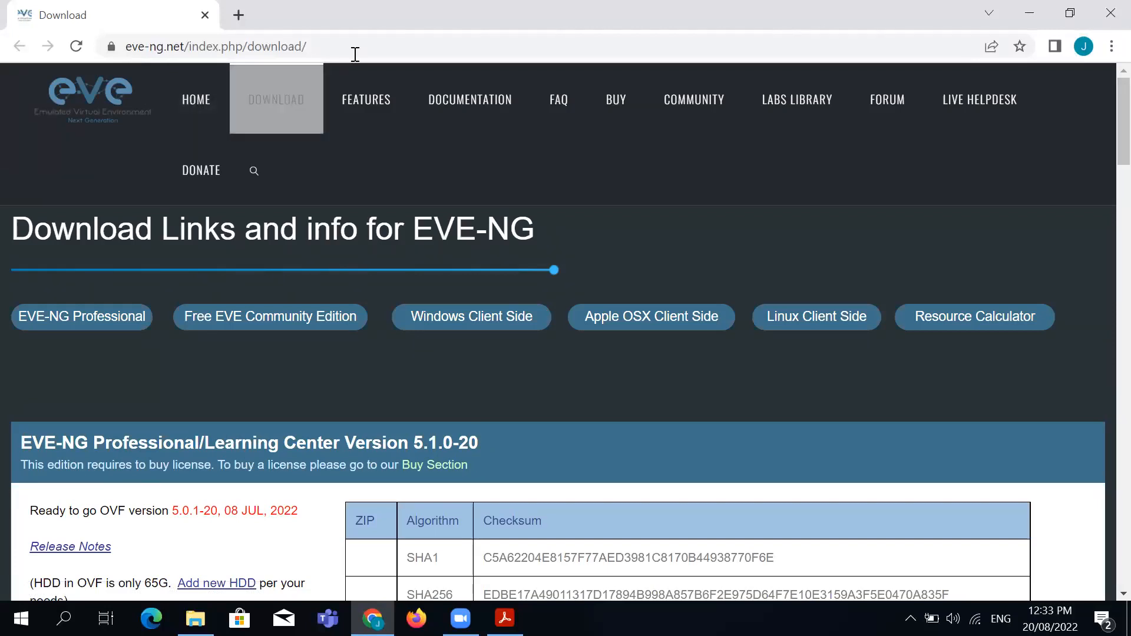
Reveal the full page address and highlight the EVE-NG Professional version heading
left_click(378, 48)
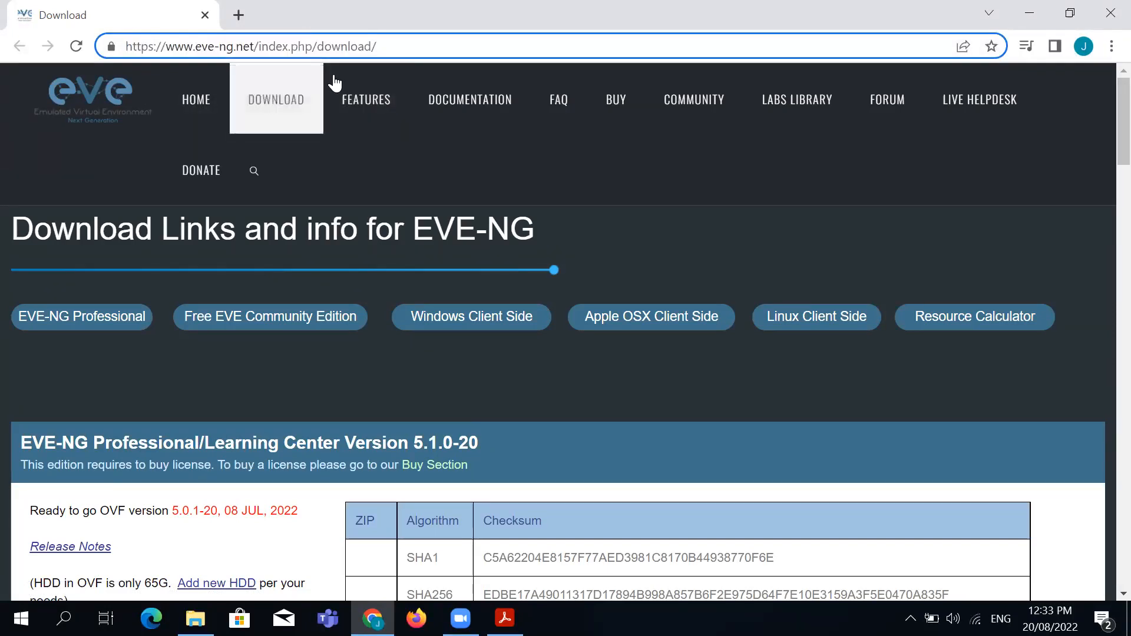
left_click(1101, 106)
scroll(1104, 165, "down", 3)
scroll(1101, 159, "down", 4)
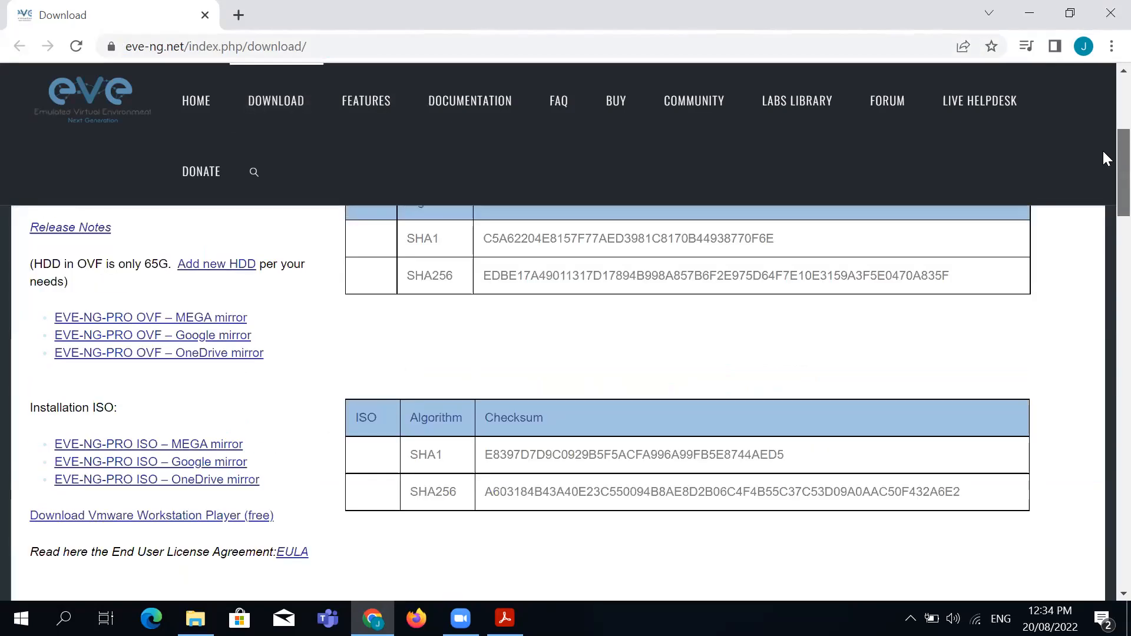
scroll(1101, 148, "up", 4)
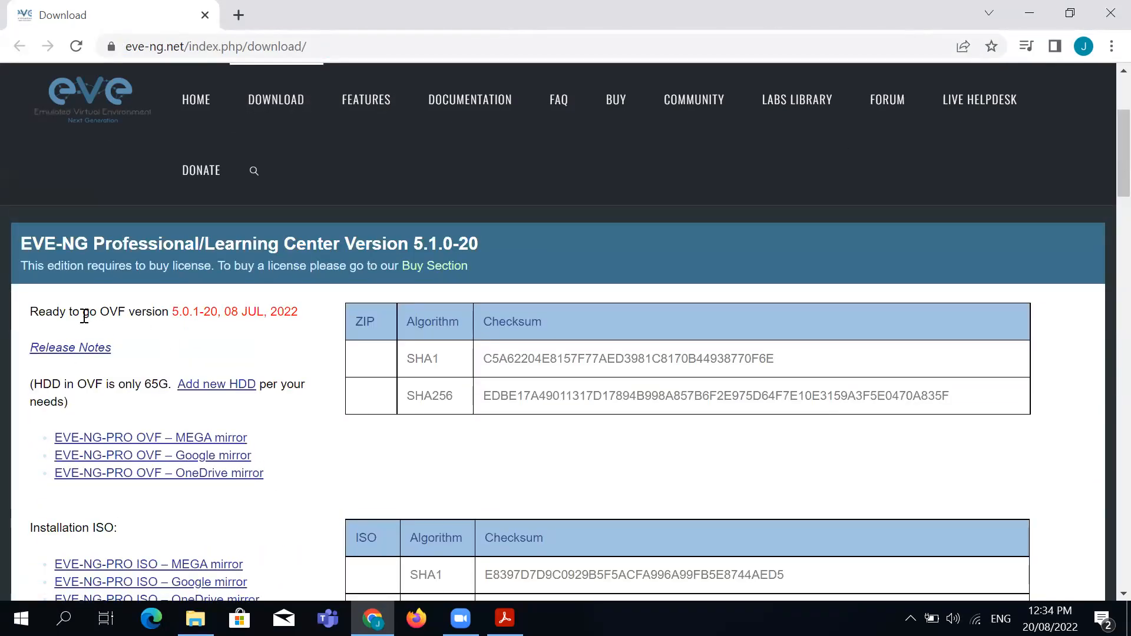
left_click_drag(23, 244, 494, 246)
Scroll to the Free EVE Community Edition section, highlighting its heading and Installation ISO label
scroll(297, 478, "down", 4)
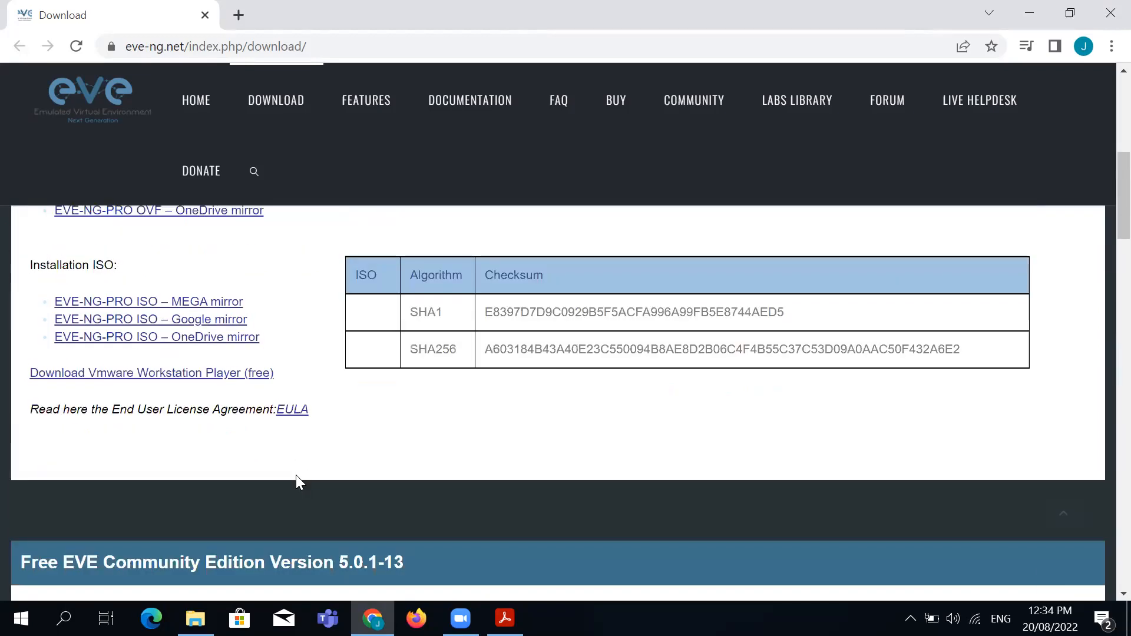
scroll(297, 479, "down", 2)
scroll(296, 476, "down", 1)
left_click_drag(22, 382, 433, 382)
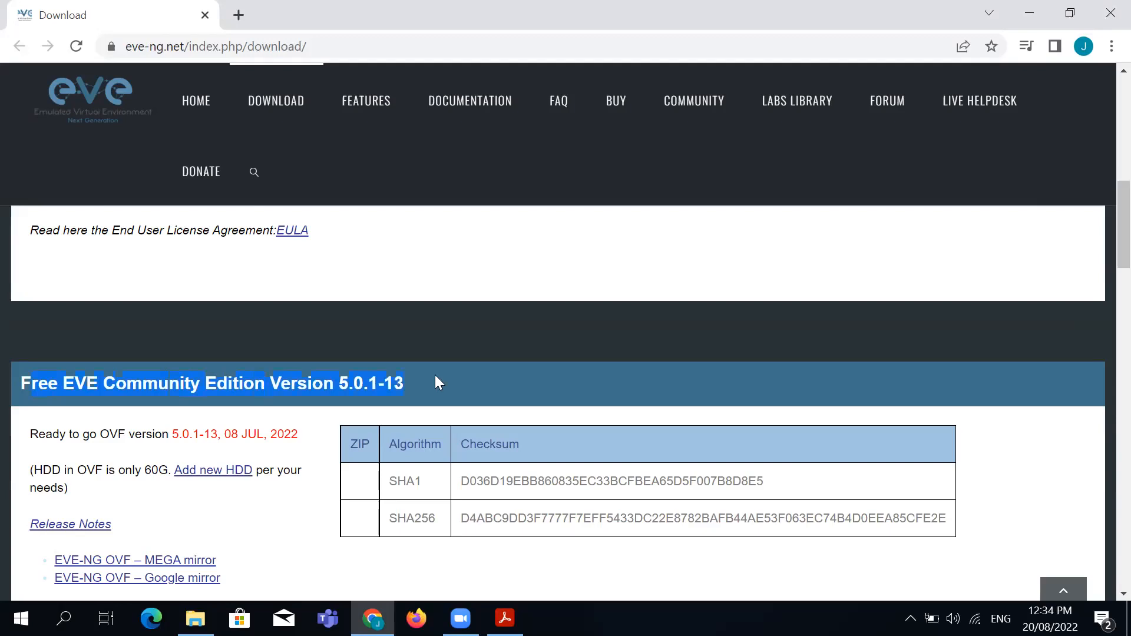
scroll(412, 388, "down", 4)
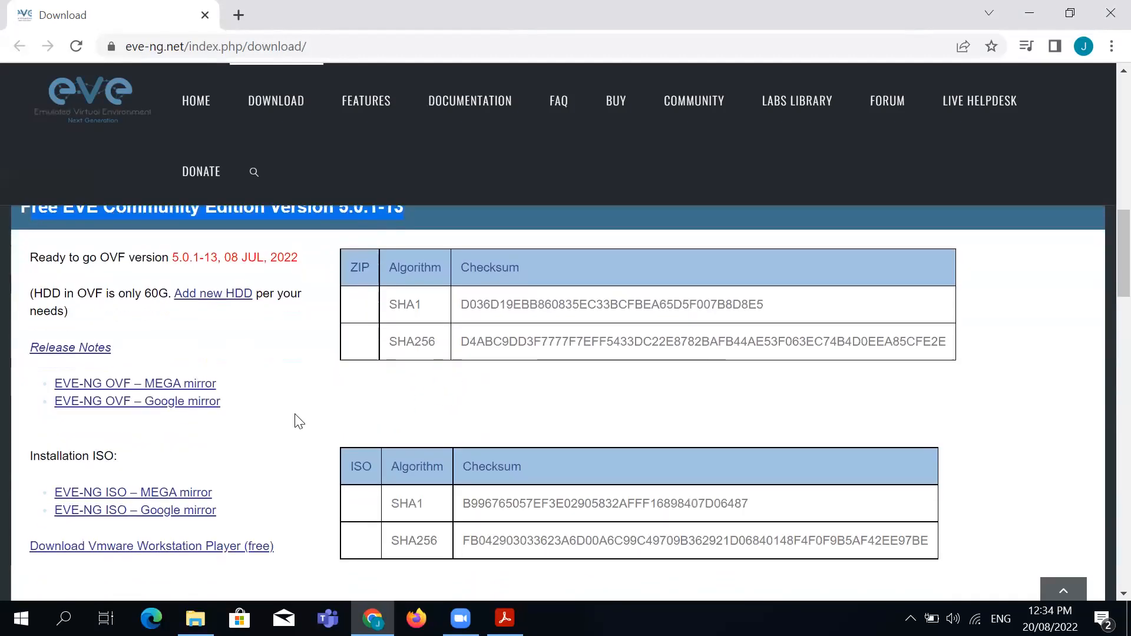
scroll(295, 421, "up", 4)
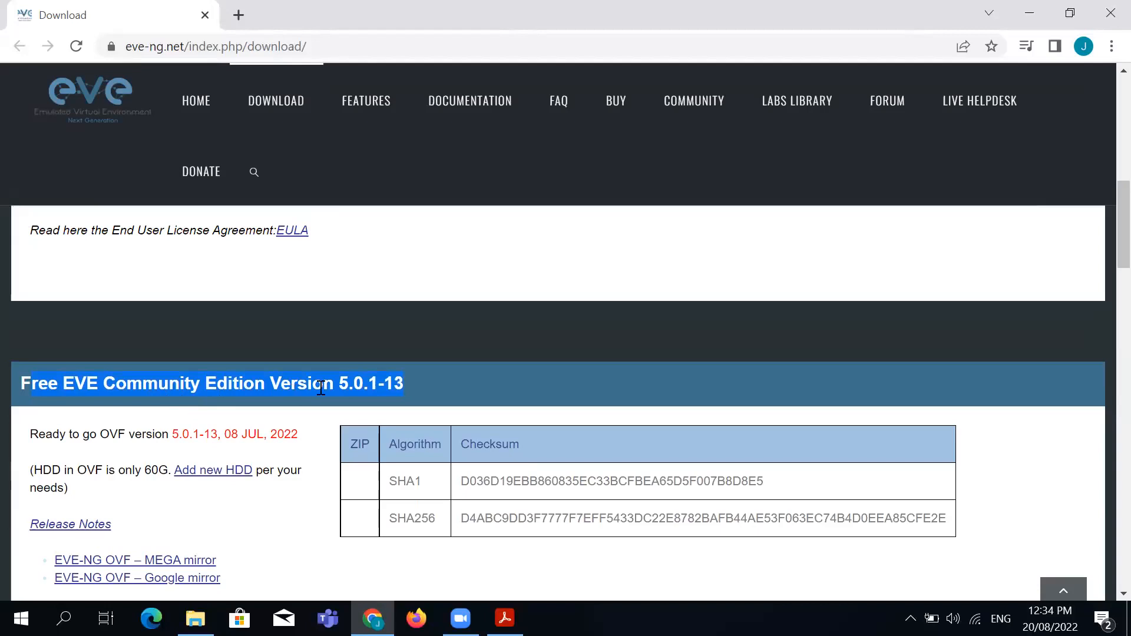
scroll(245, 538, "down", 4)
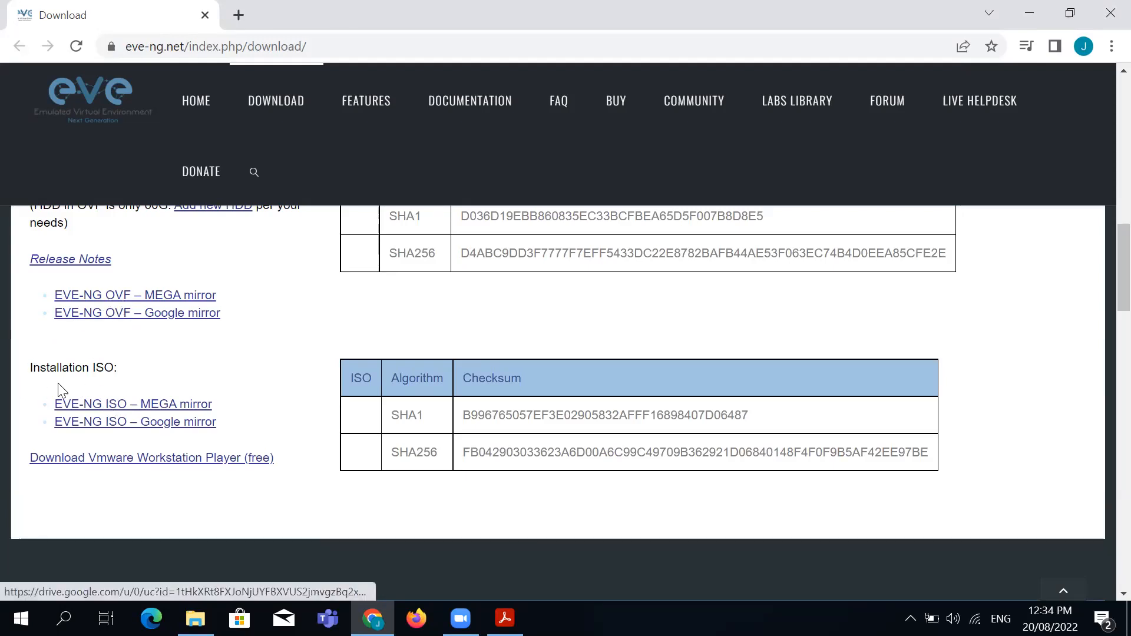
left_click_drag(35, 370, 150, 366)
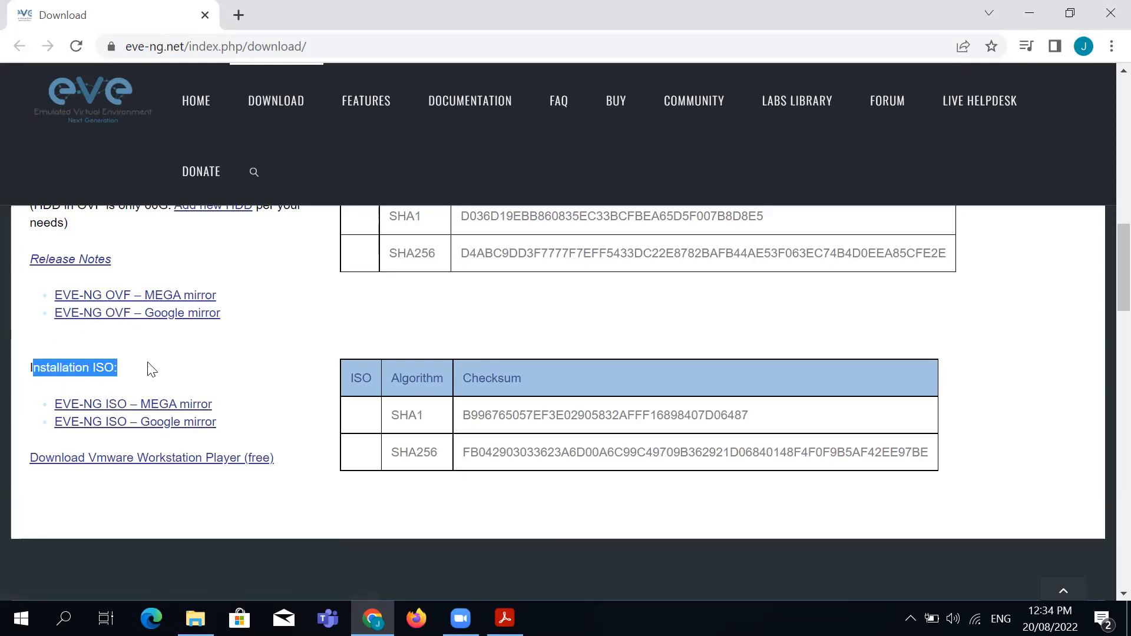
left_click(155, 359)
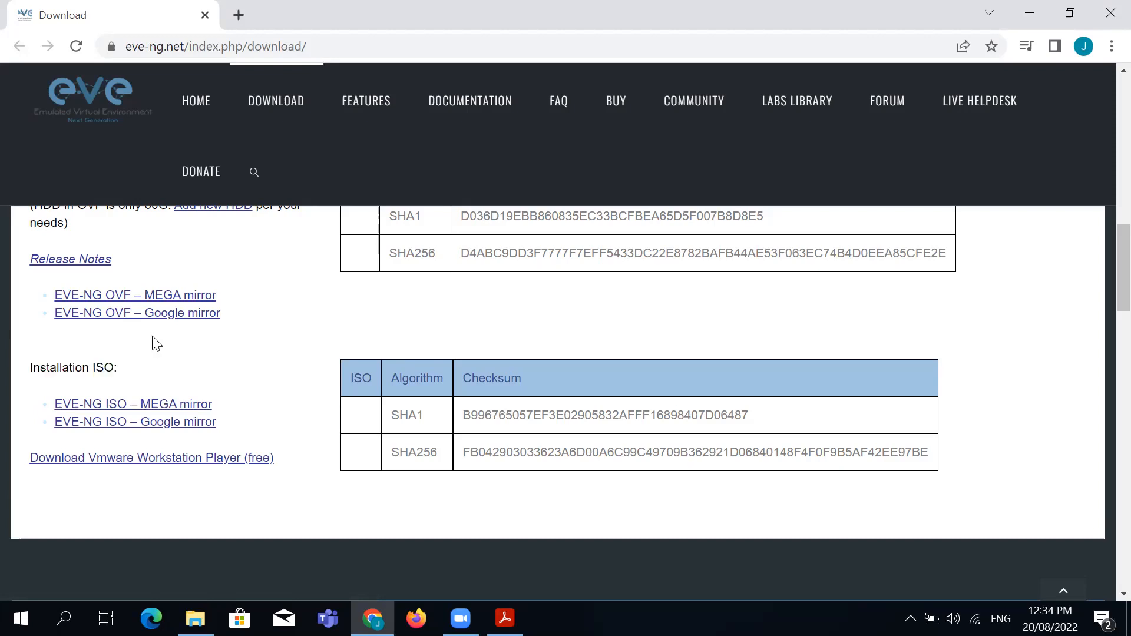
Open the Community OVF MEGA mirror, then return and highlight the Download links label
left_click(180, 297)
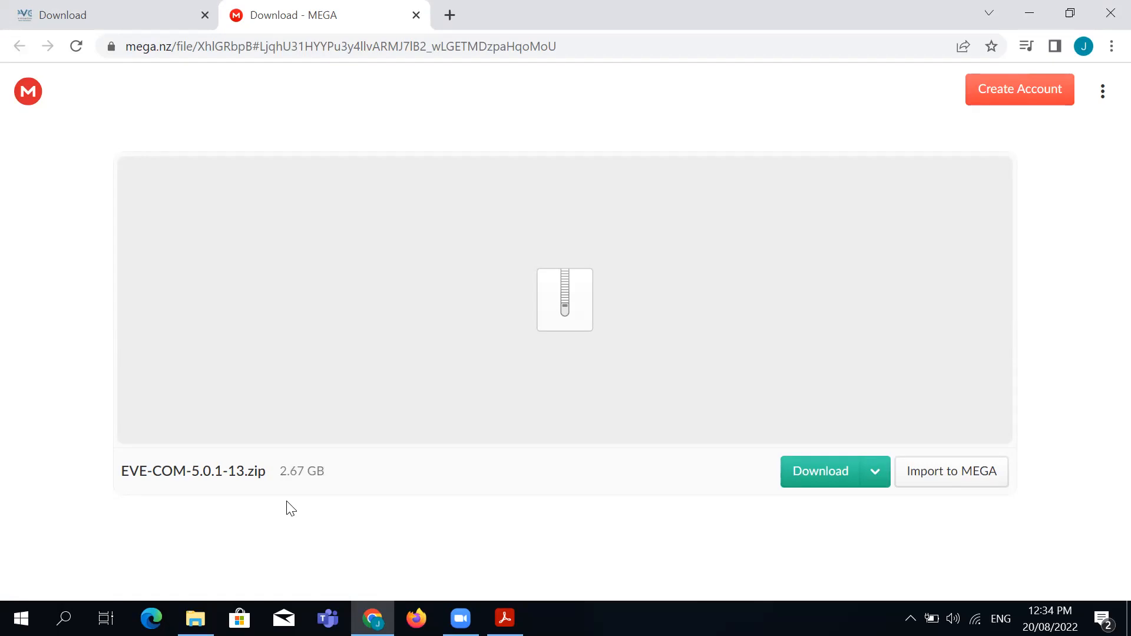
left_click(95, 7)
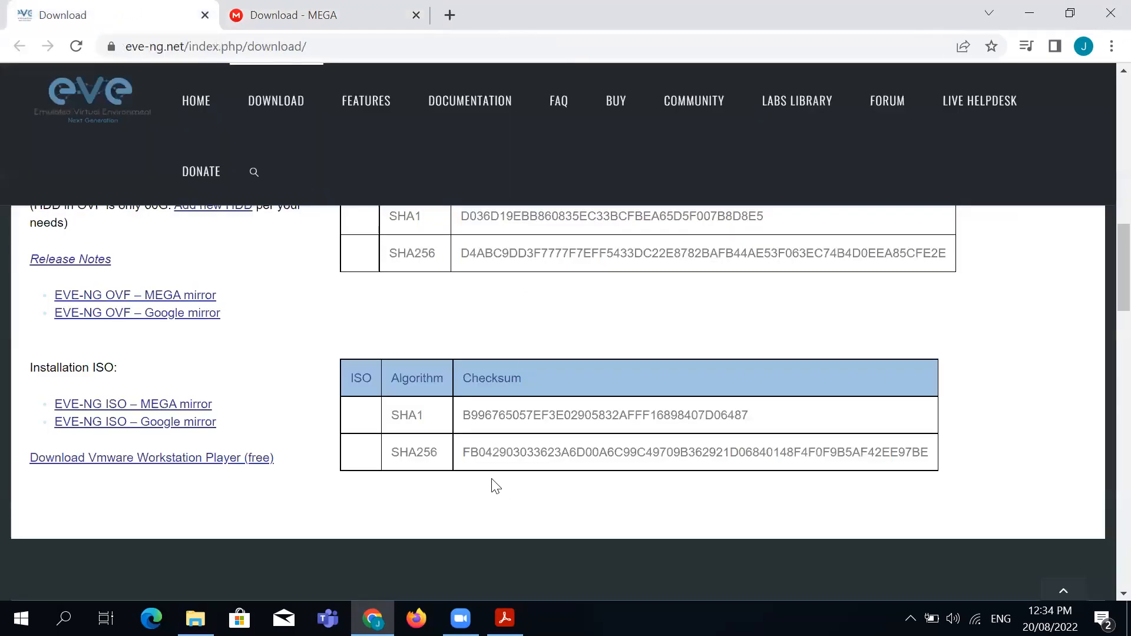
scroll(380, 430, "down", 3)
scroll(382, 432, "down", 5)
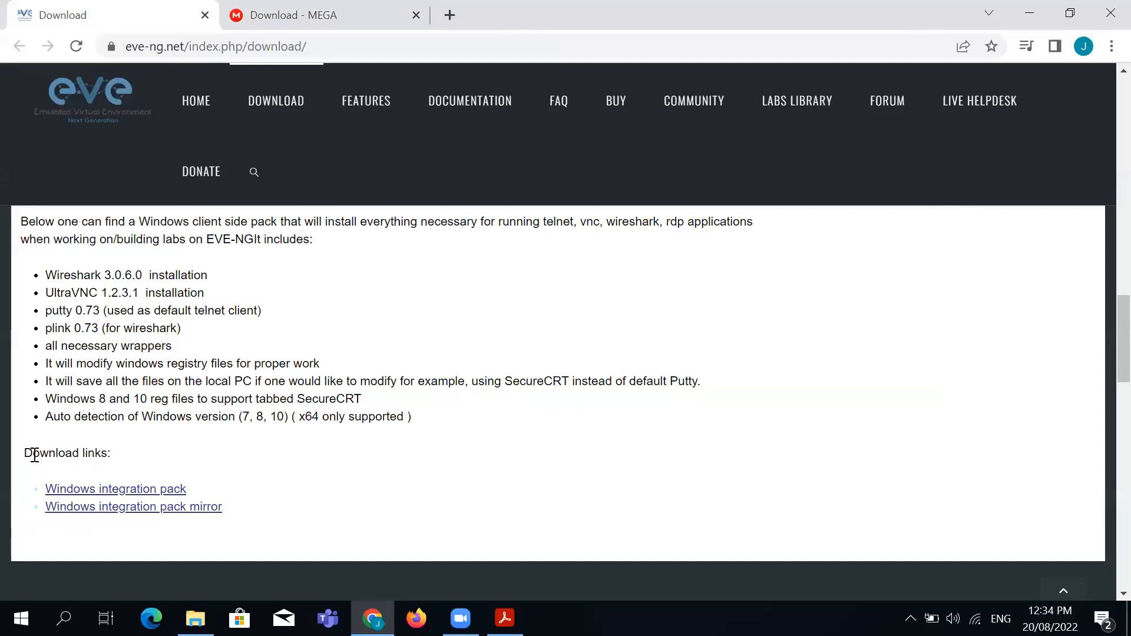
left_click_drag(35, 455, 139, 460)
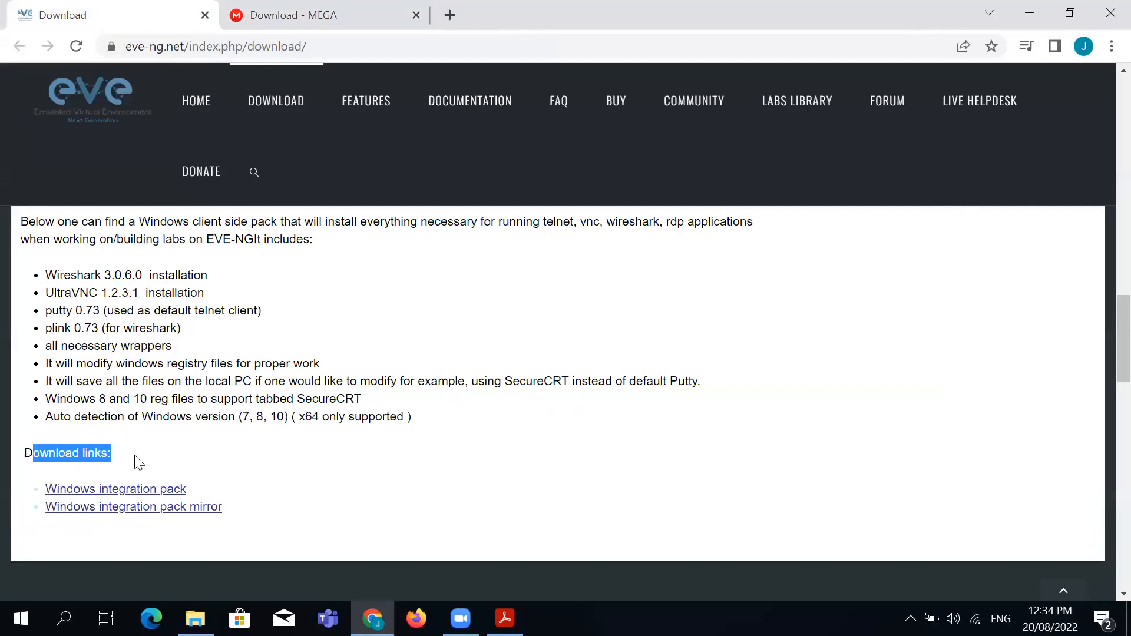
left_click(228, 469)
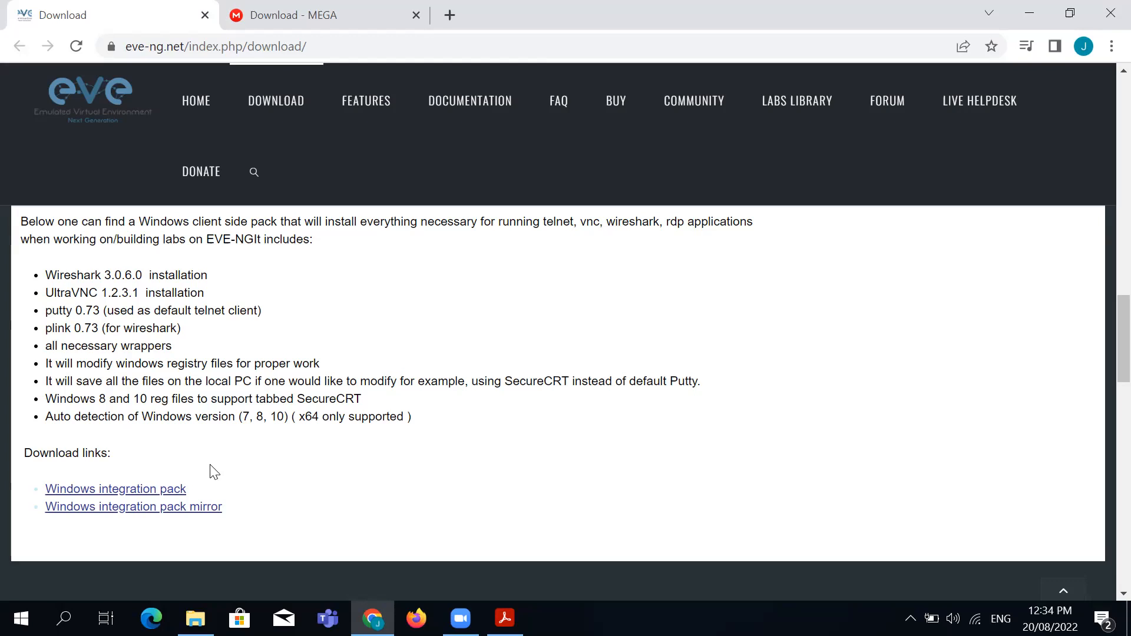
Highlight the Wireshark 3.0.6.0, UltraVNC 1.2.3.1 and putty 0.73 installation items
mouse_move(62, 276)
left_mouse_down()
mouse_move(168, 274)
mouse_move(52, 279)
left_mouse_up()
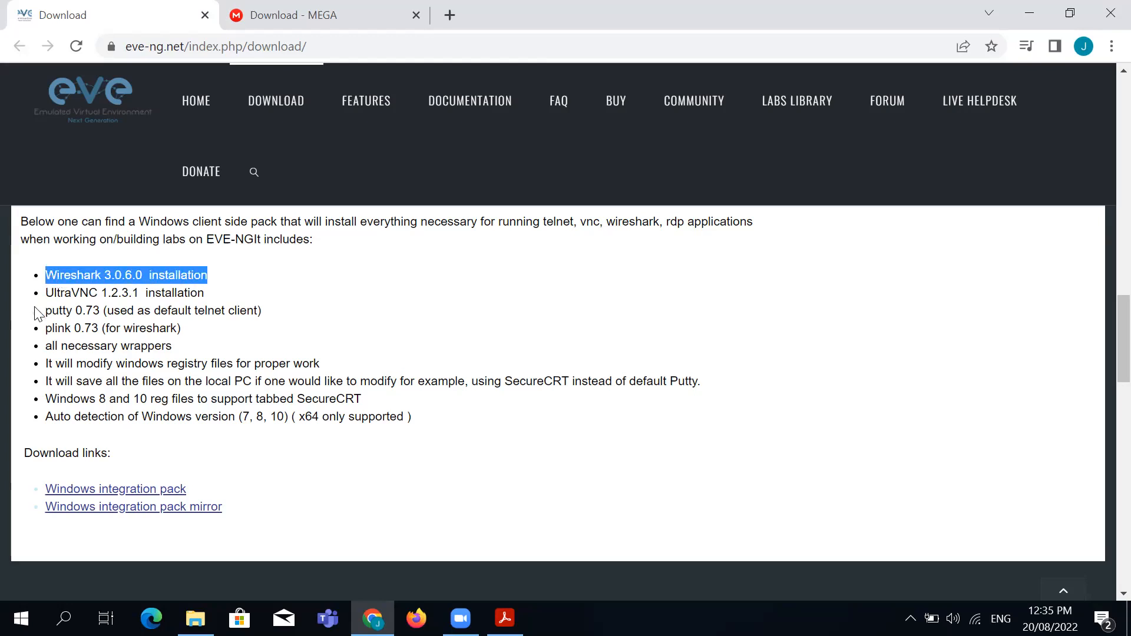
left_click_drag(45, 293, 189, 293)
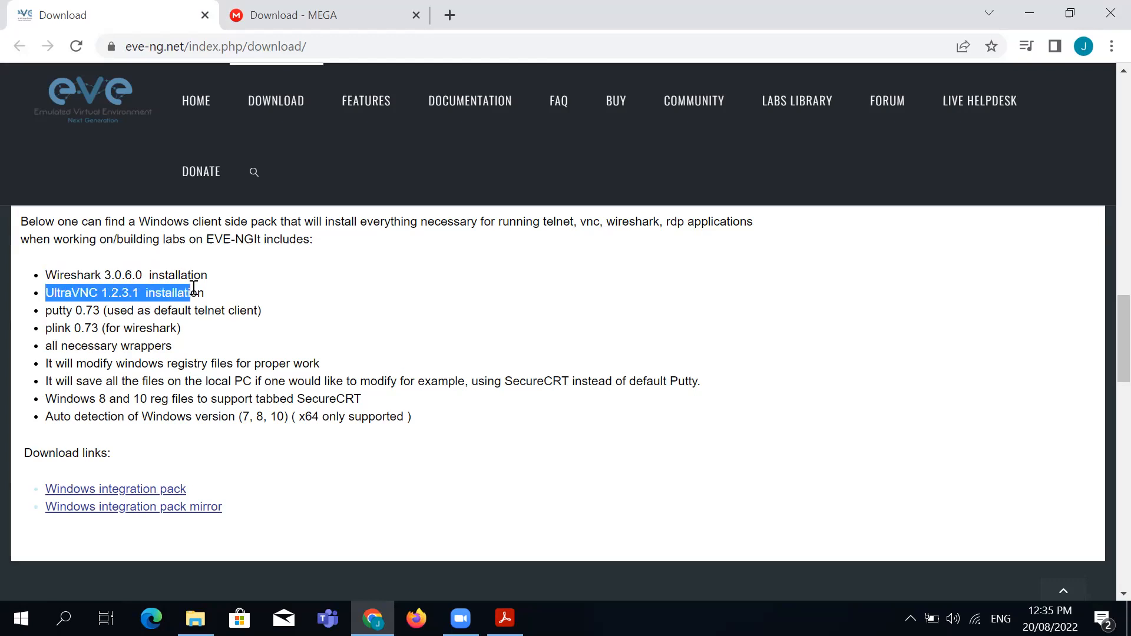
left_click_drag(52, 310, 221, 312)
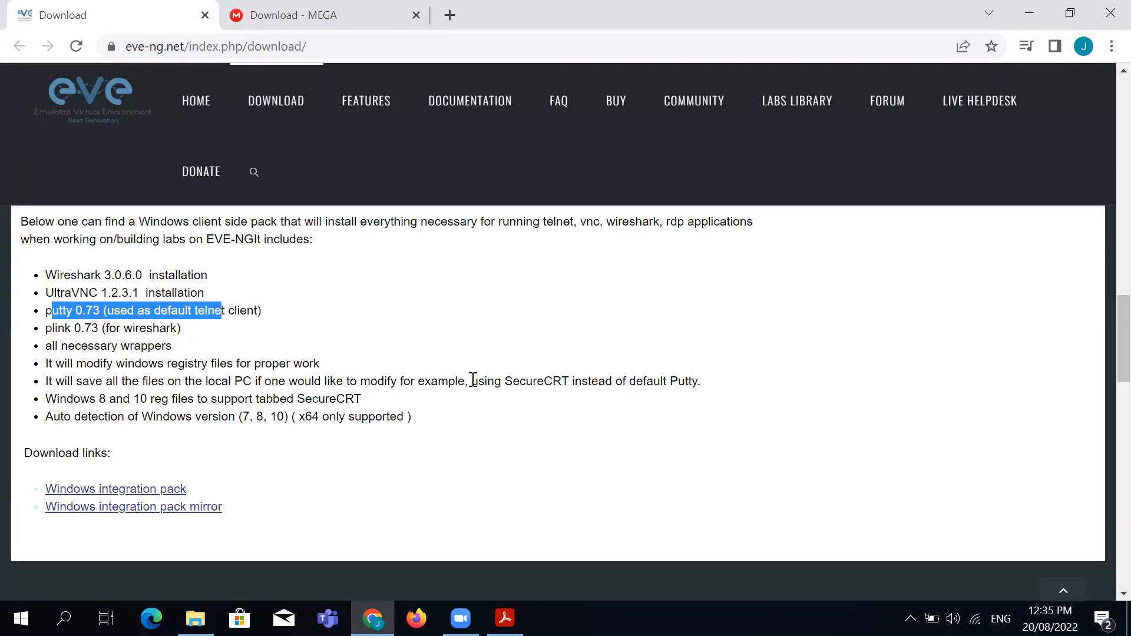
left_click(481, 418)
Switch to the MEGA EVE-COM-5.0.1-13.zip tab and close it
scroll(480, 407, "up", 20)
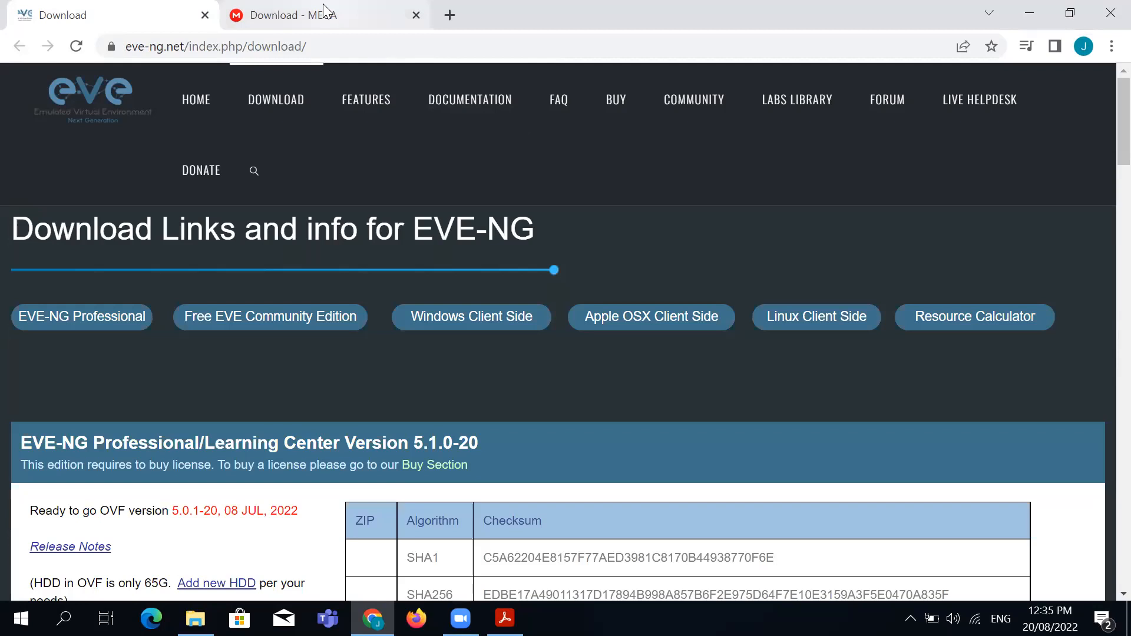
left_click(326, 10)
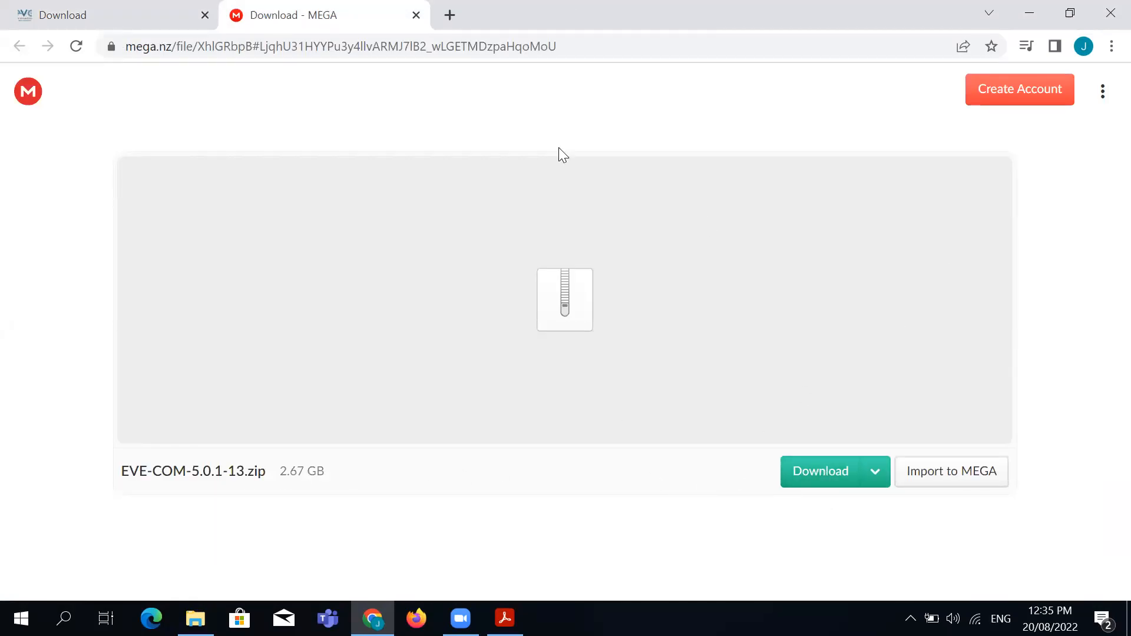
left_click(416, 14)
Close What is EVE-NG.pdf, discarding its changes, then close the New folder window
left_click(1030, 13)
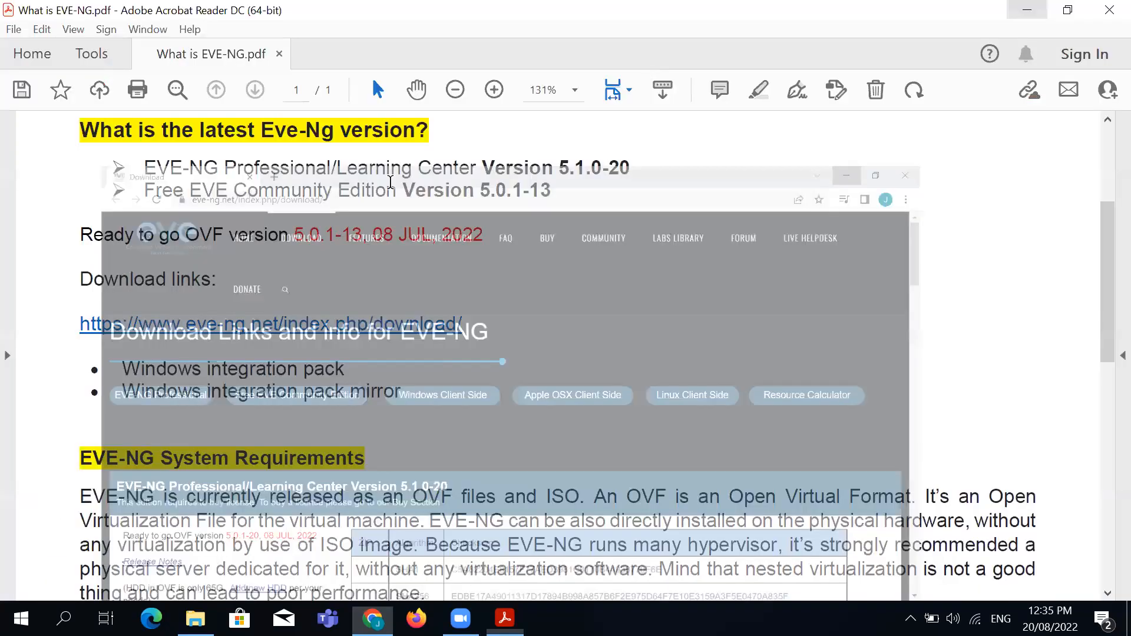
left_click(1105, 14)
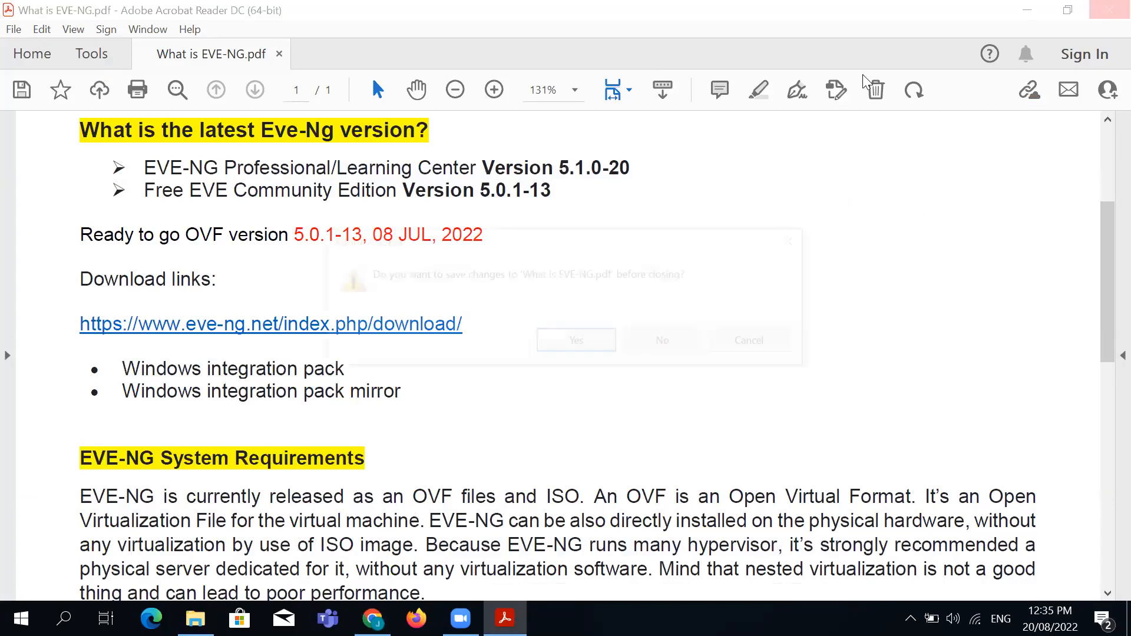
left_click(577, 347)
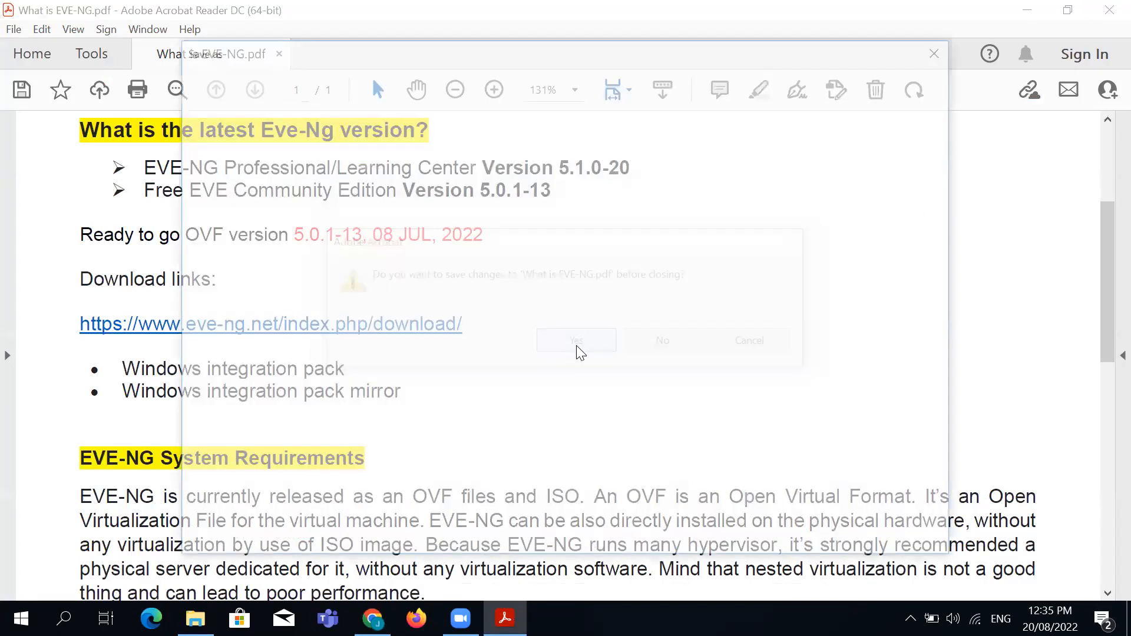
left_click(926, 520)
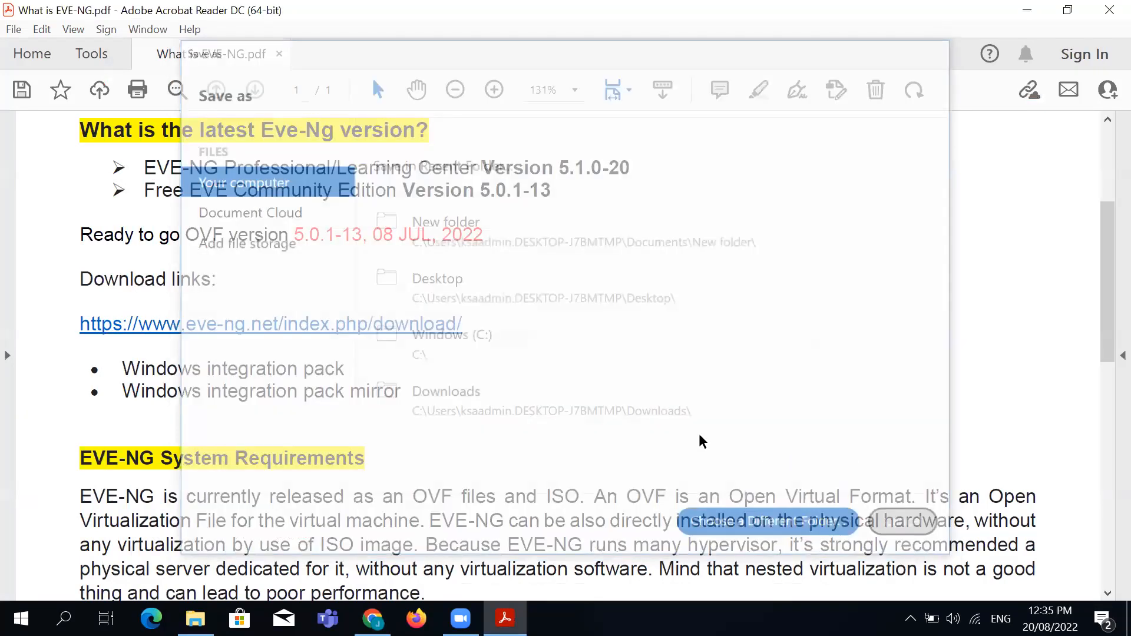
left_click(697, 343)
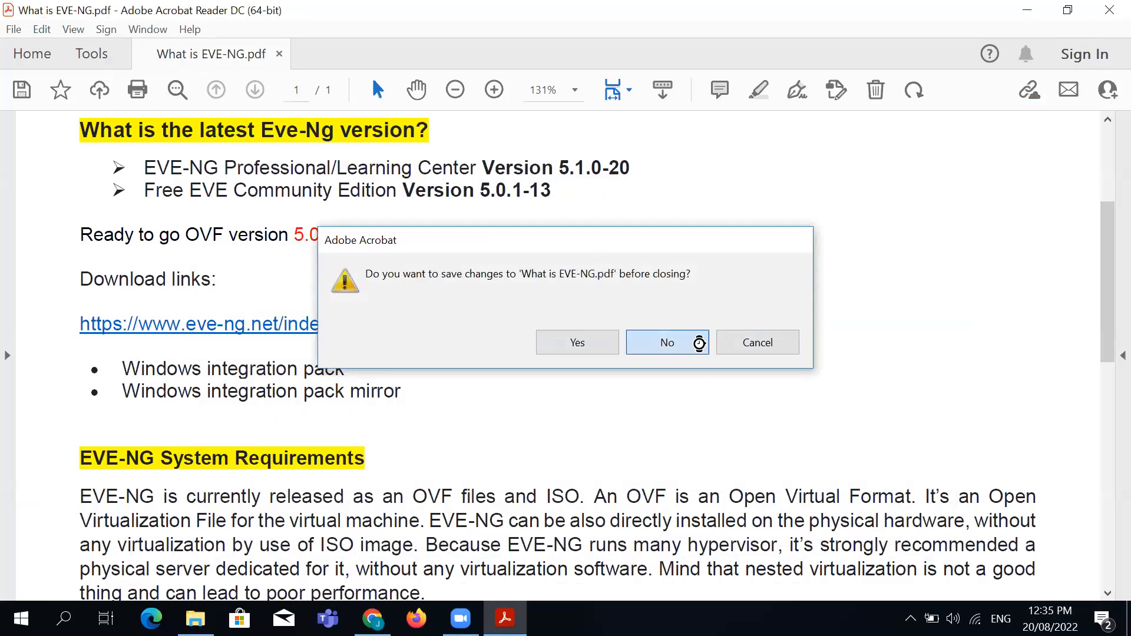
left_click(1086, 61)
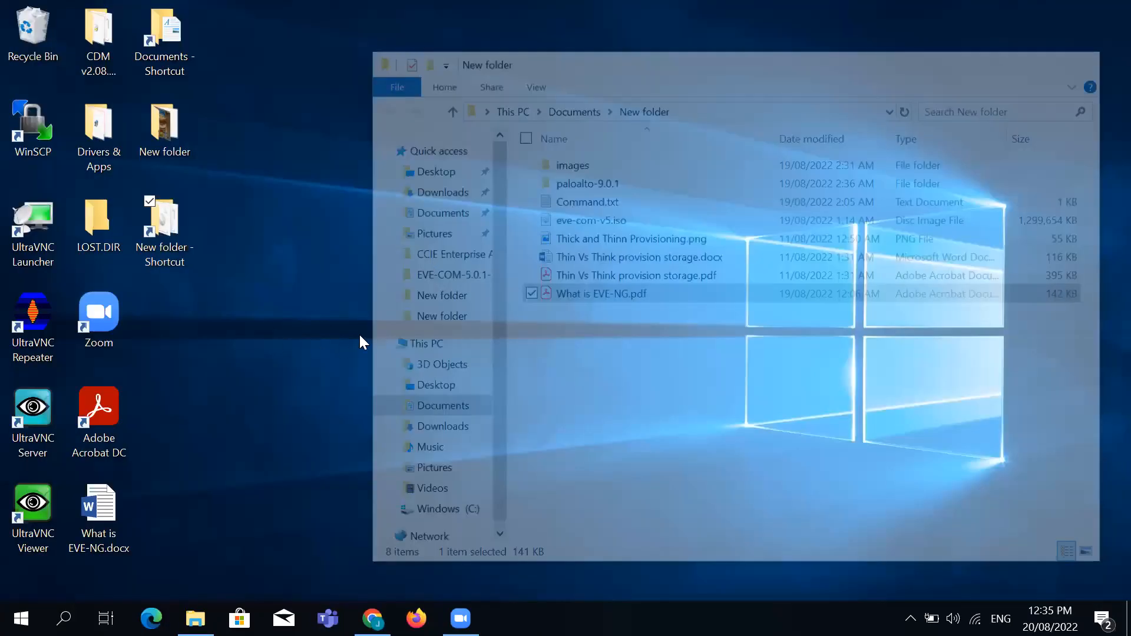
Browse to Documents > EVE-COM-5.0.1-13 to show EVE-COM-5.ovf and EVE-COM-5-0.vmdk, then close File Explorer
double_click(150, 63)
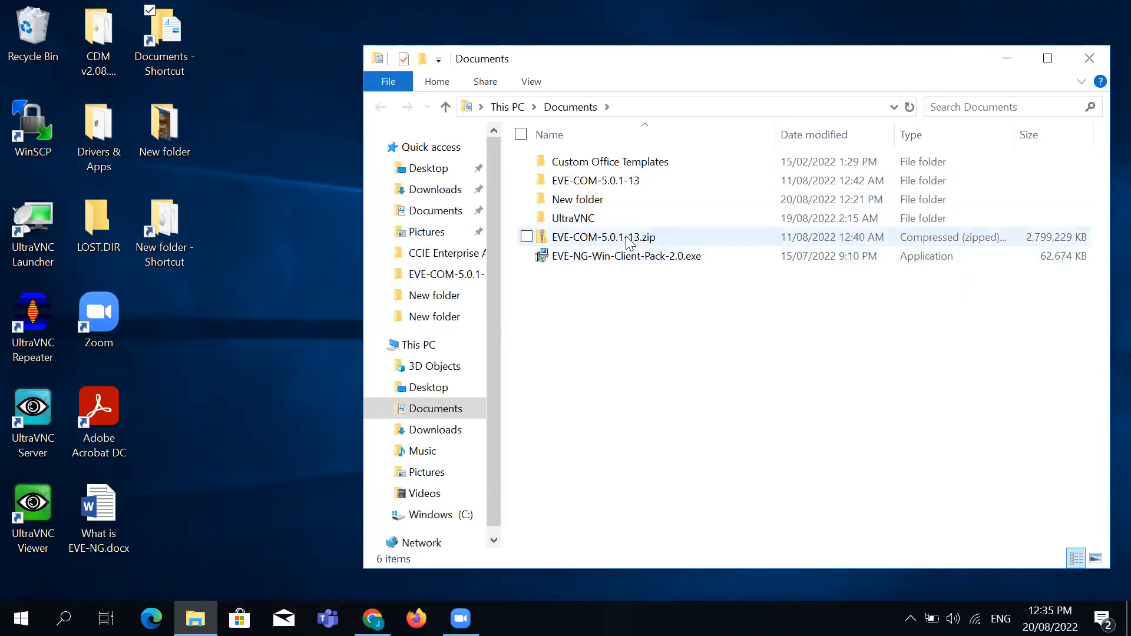
double_click(627, 184)
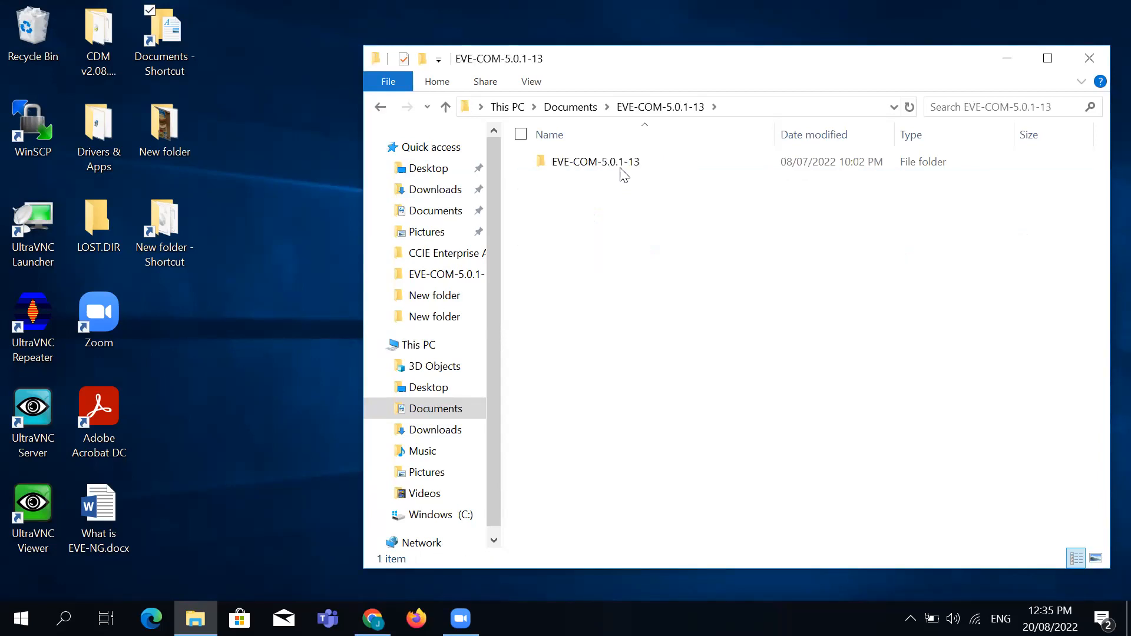
double_click(623, 166)
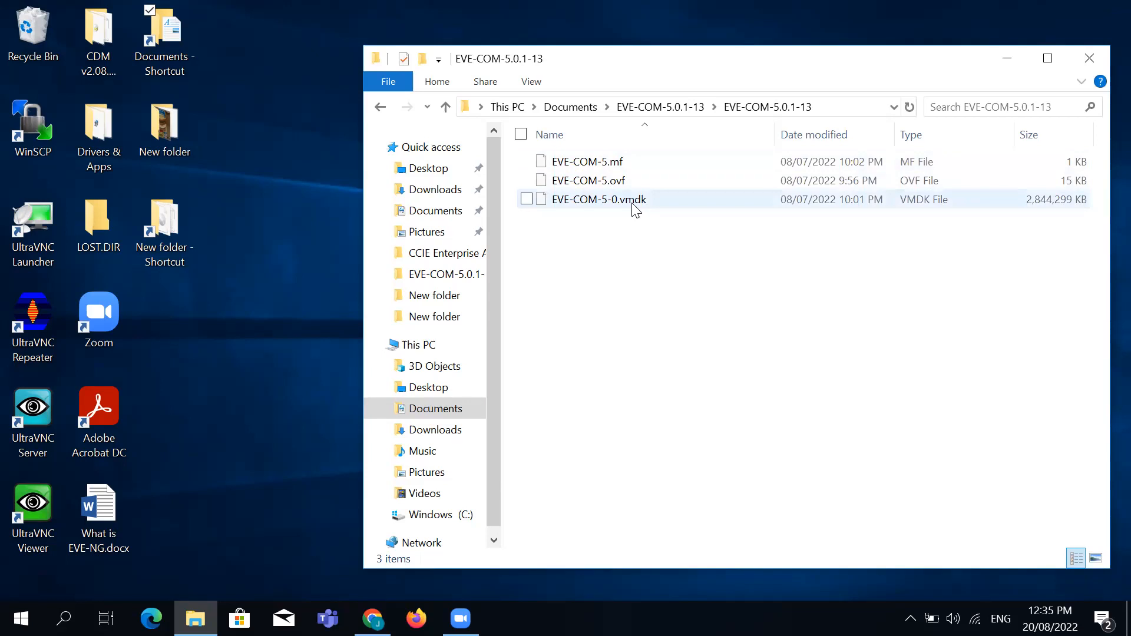
left_click_drag(646, 227, 548, 274)
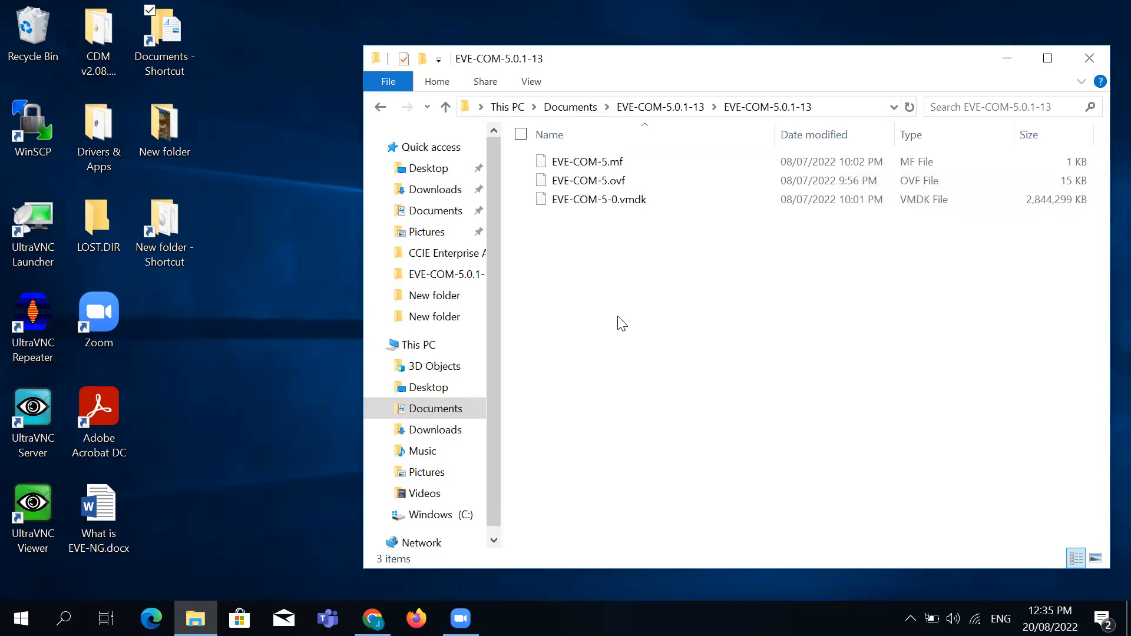
left_click_drag(654, 217, 512, 172)
left_click(646, 287)
left_click(1089, 57)
Go to the ESXi host at 192.168.0.150 in a new Chrome tab
left_click(372, 619)
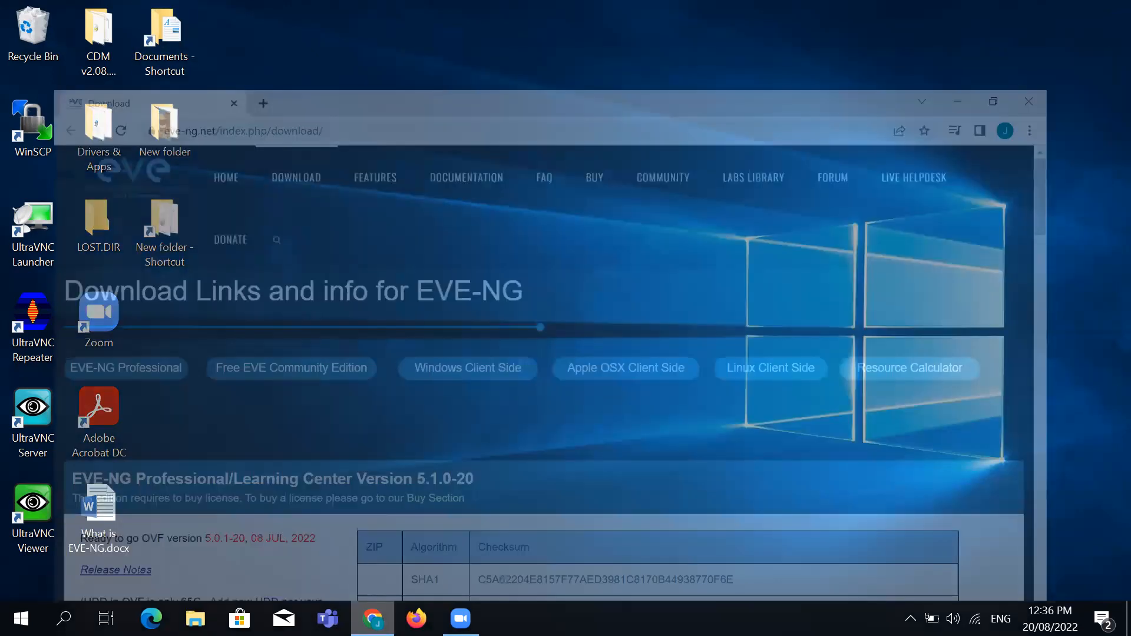
left_click(248, 16)
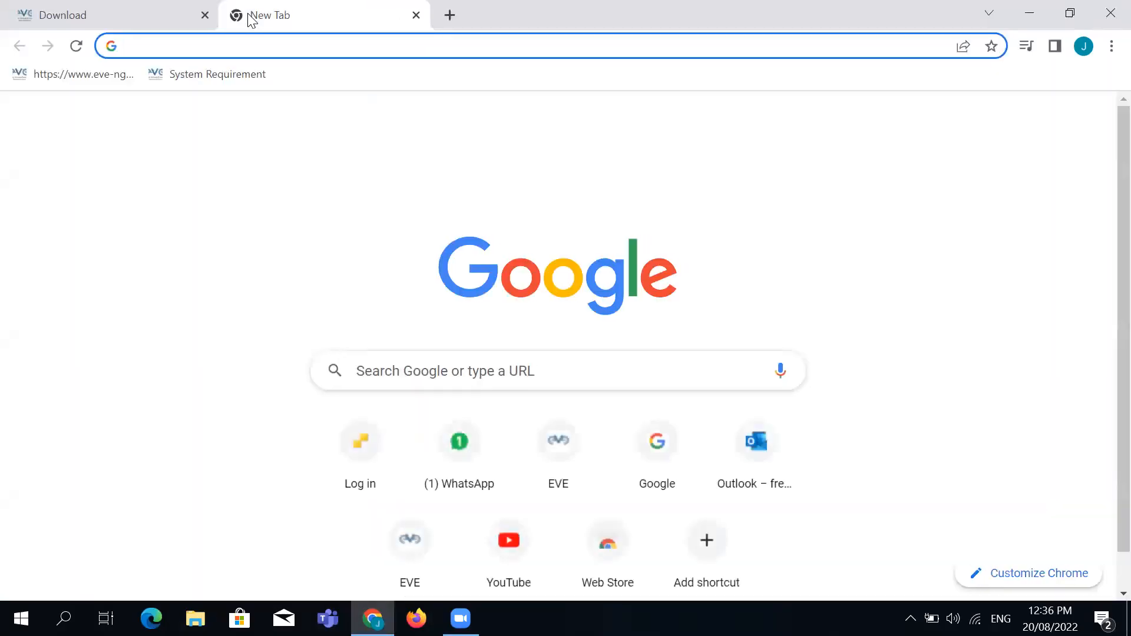
type("192")
key("Return")
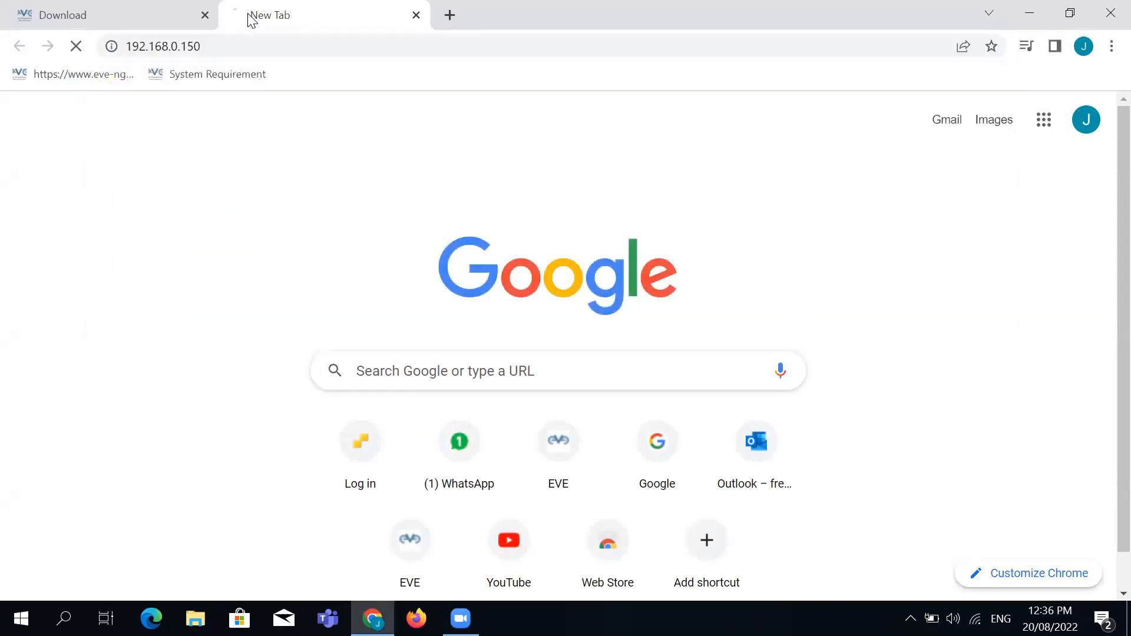
Log in to the ESXi Host Client as root with the account password
left_click(265, 336)
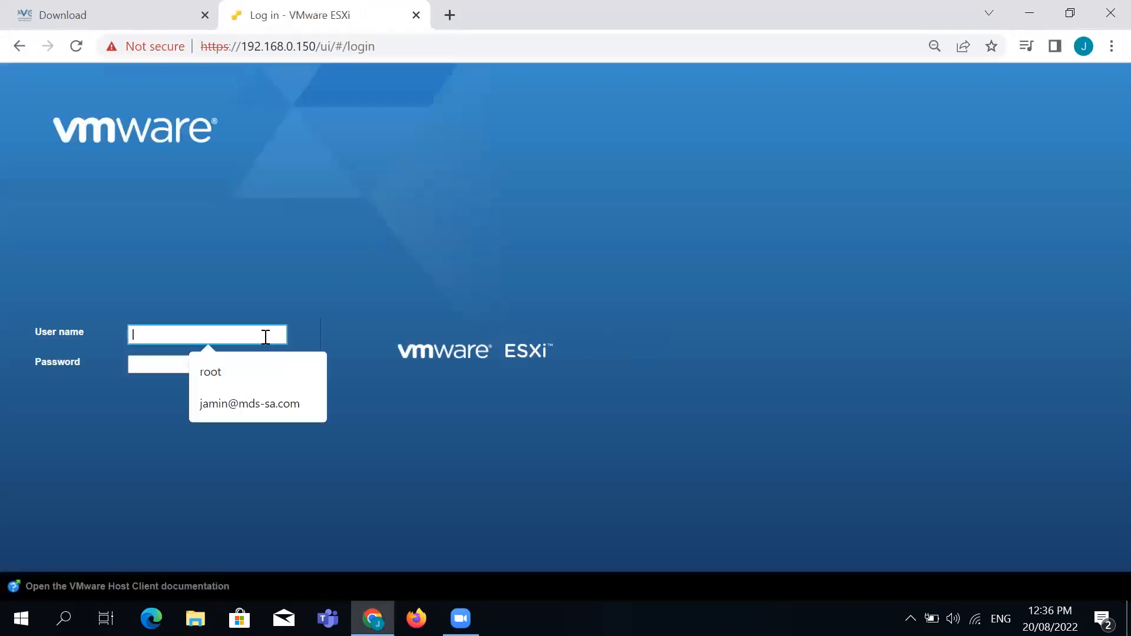
type("root")
key("Tab")
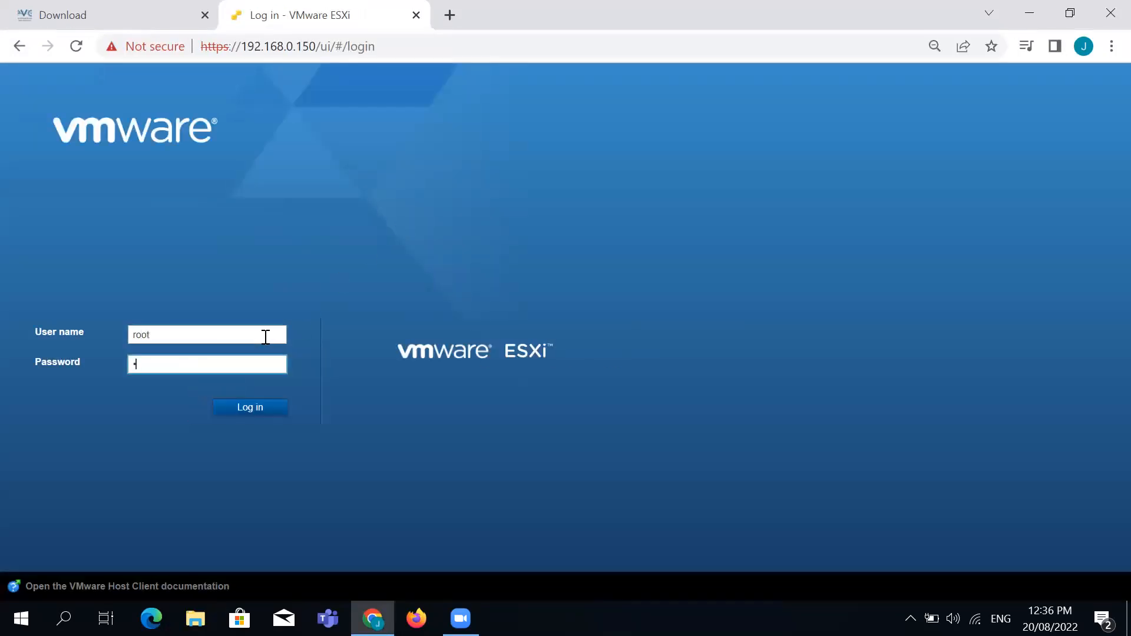
key("Return")
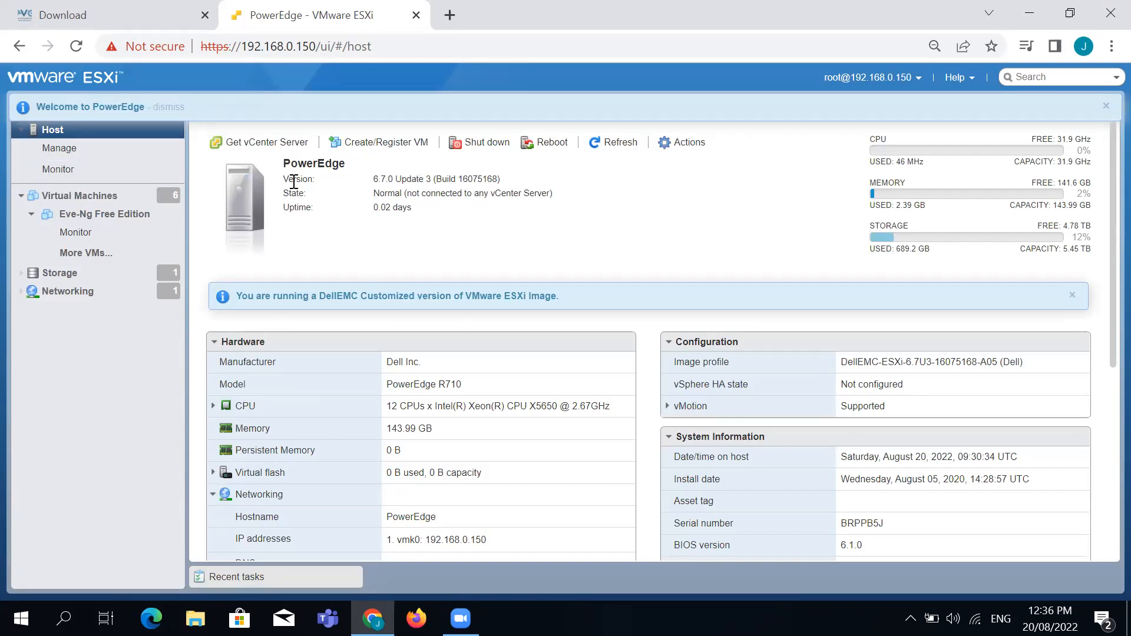
left_click_drag(384, 385, 458, 385)
left_click(396, 409)
left_click_drag(392, 408, 605, 408)
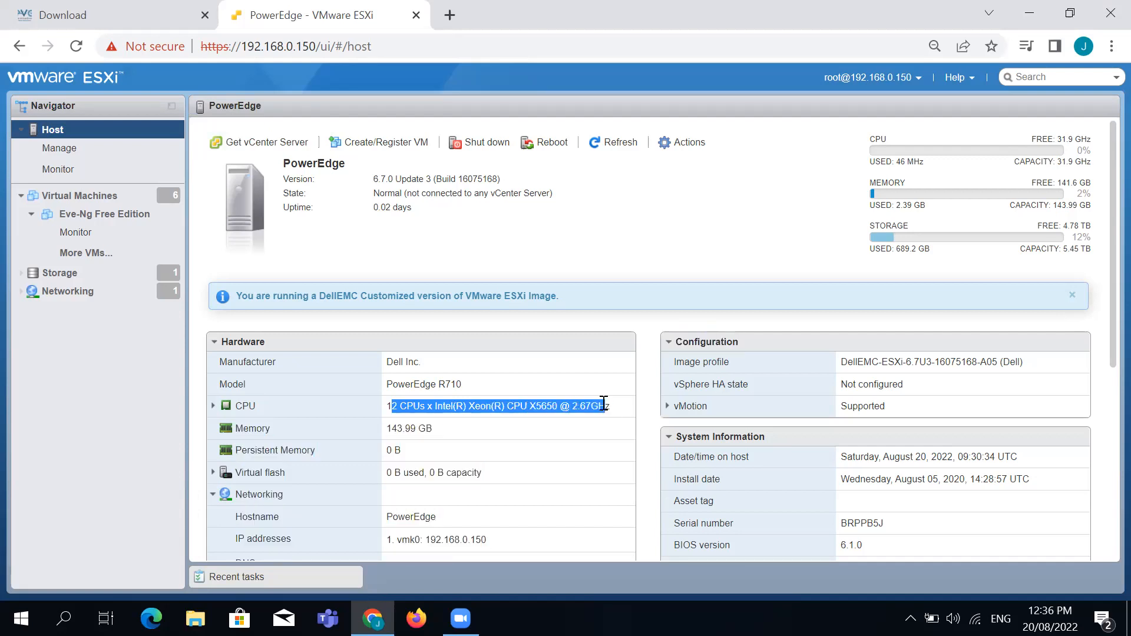
left_click(610, 378)
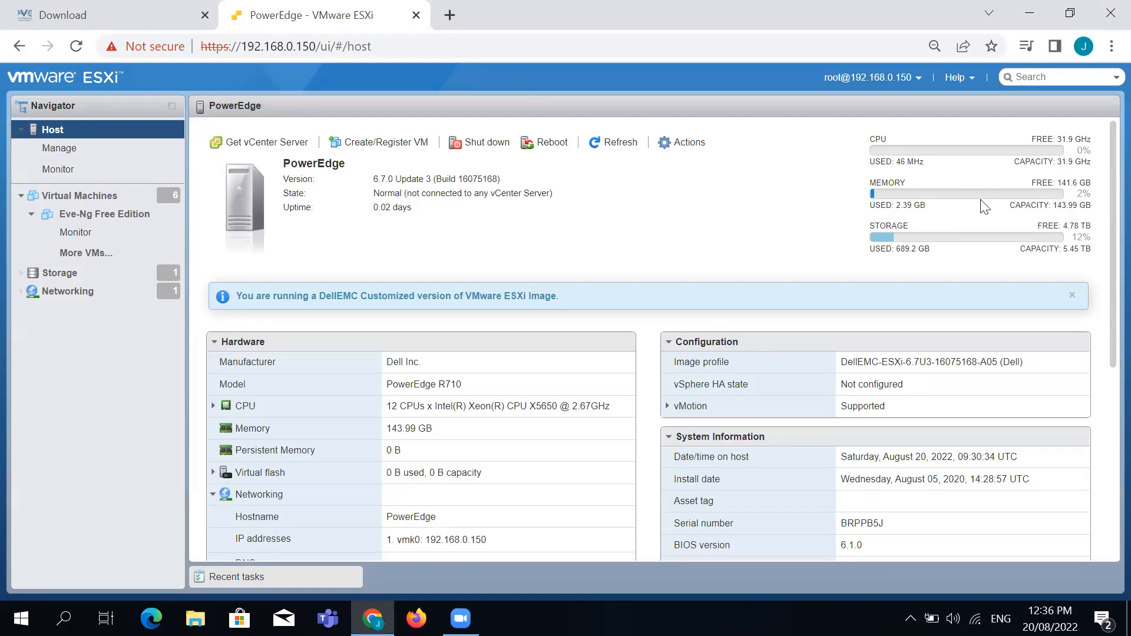
triple_click(1090, 206)
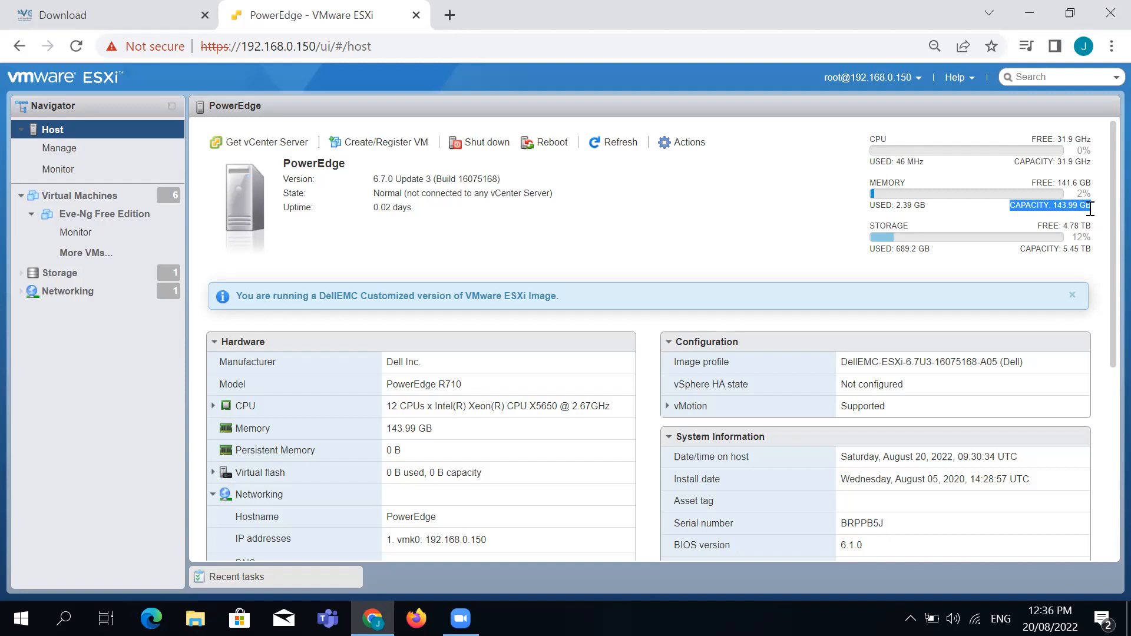
left_click(838, 253)
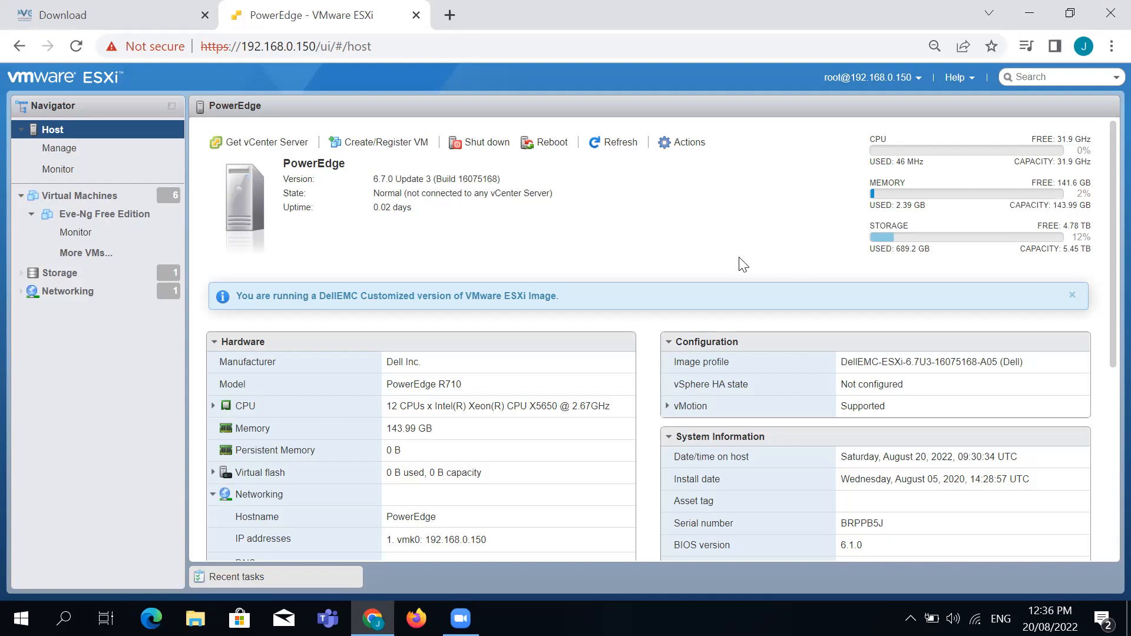
left_click_drag(1018, 248, 1091, 249)
left_click(639, 225)
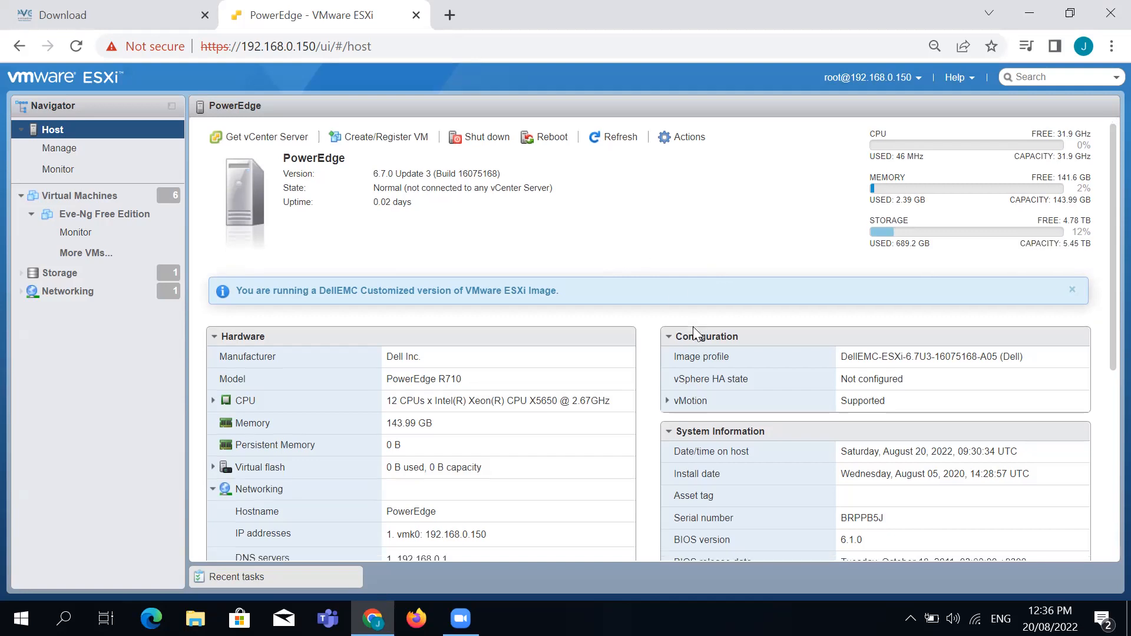
scroll(692, 327, "down", 3)
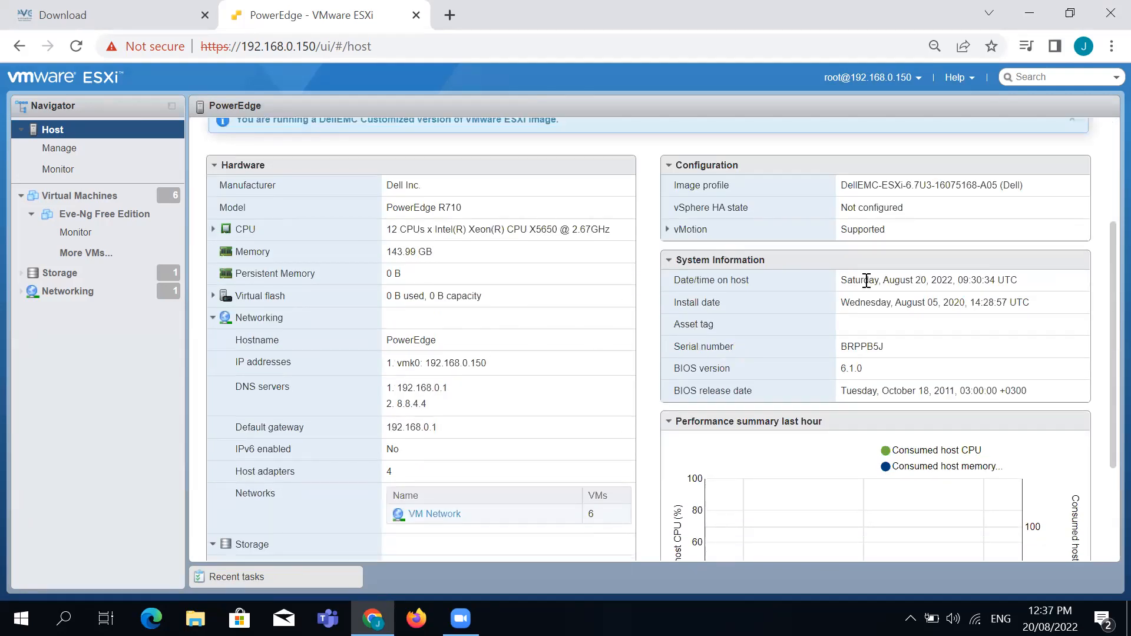
left_click_drag(237, 361, 564, 451)
left_click_drag(570, 351, 563, 192)
left_click_drag(1110, 346, 1063, 123)
left_click(724, 200)
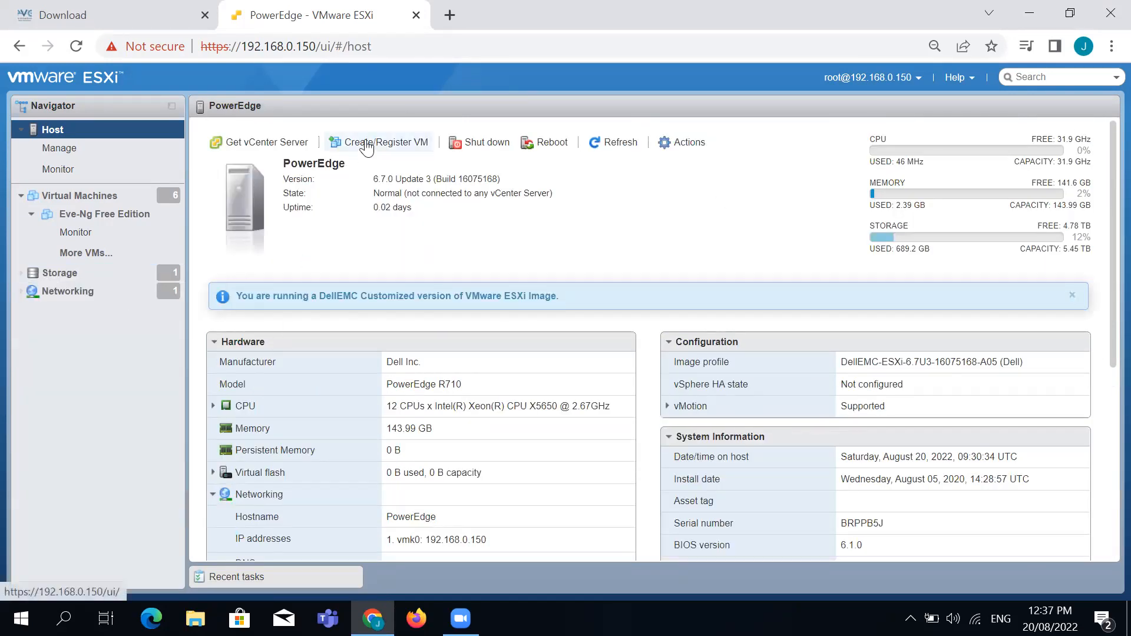
Start a new VM using 'Deploy a virtual machine from an OVF or OVA file'
left_click(366, 144)
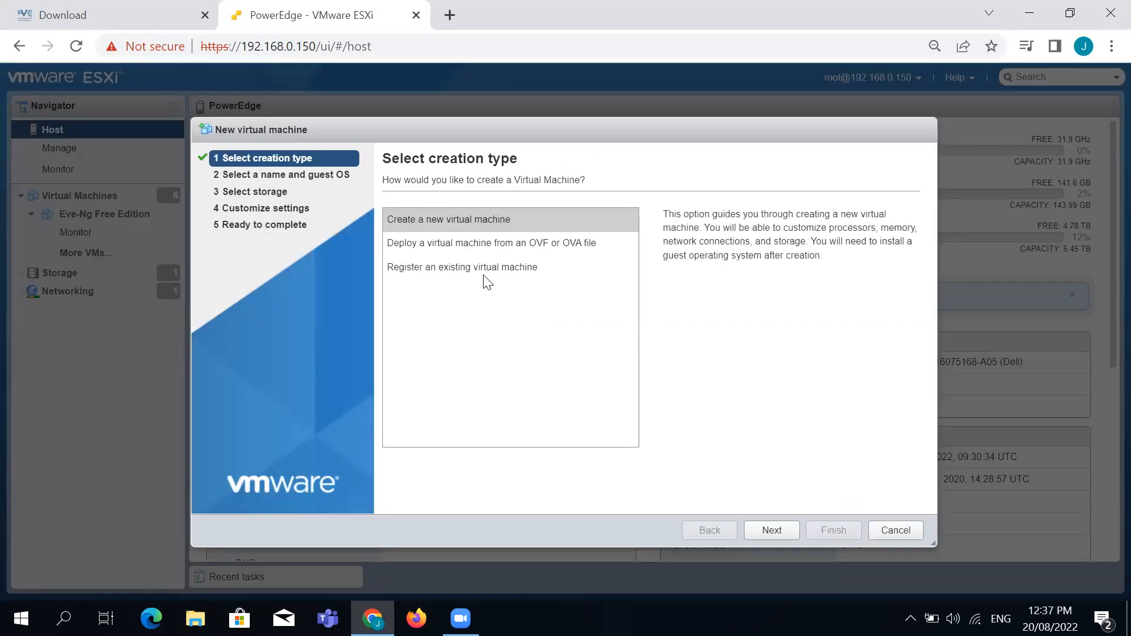
left_click(425, 226)
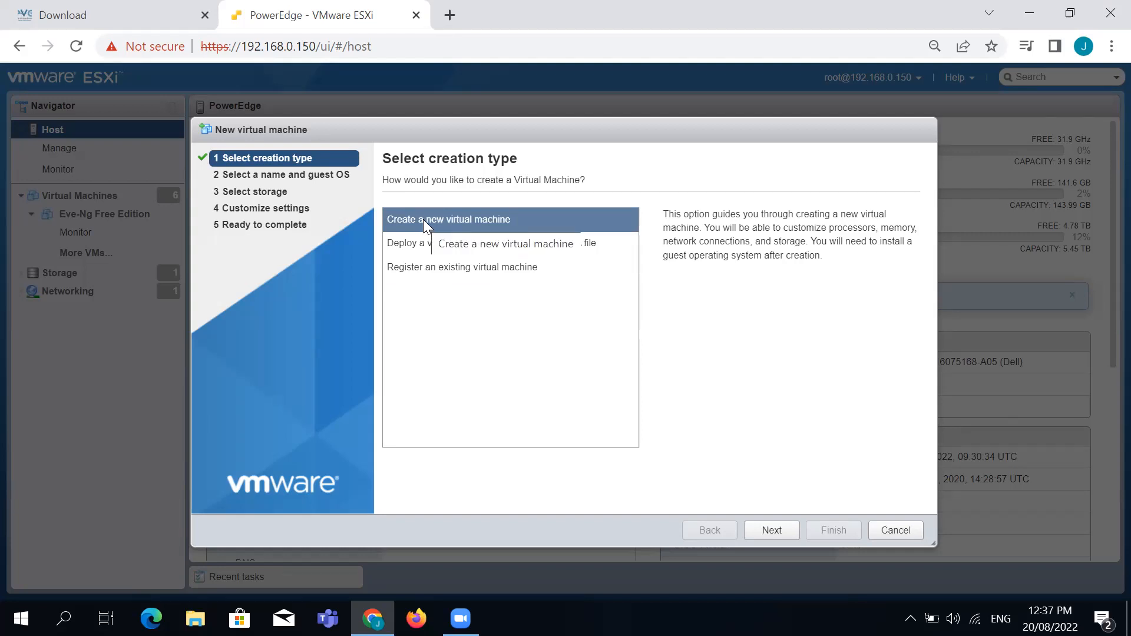
left_click(428, 247)
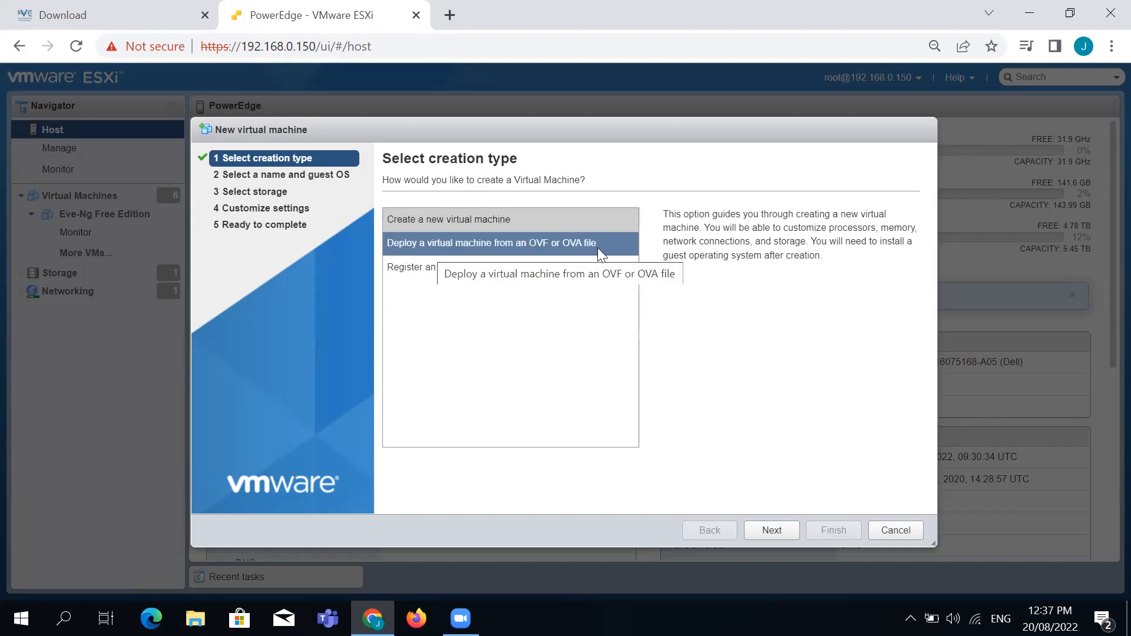
left_click(528, 340)
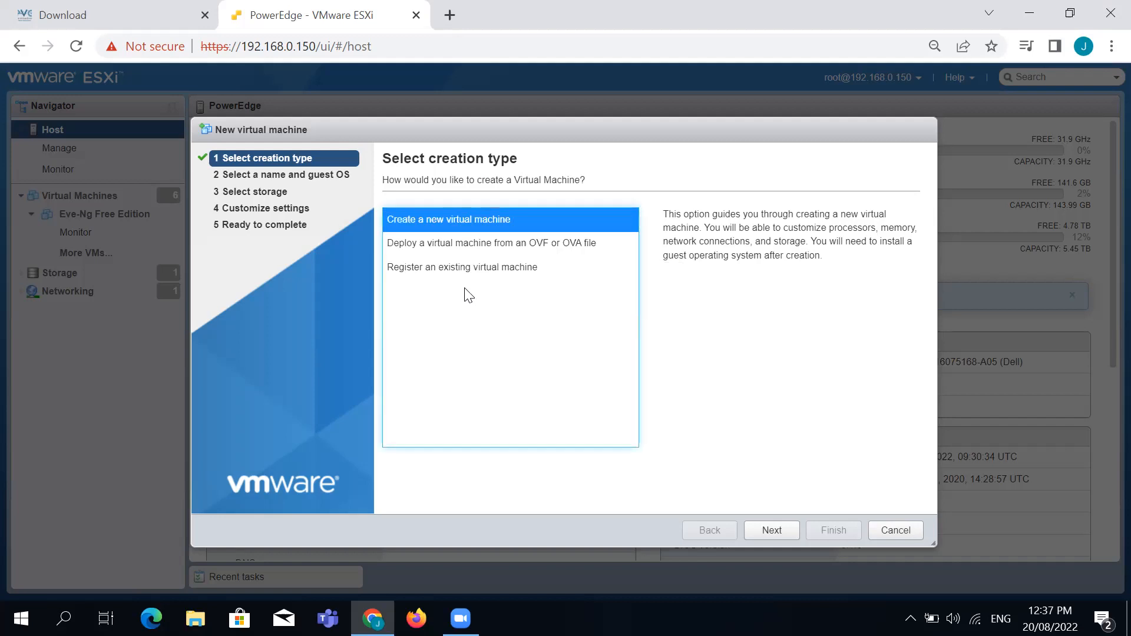
left_click(518, 252)
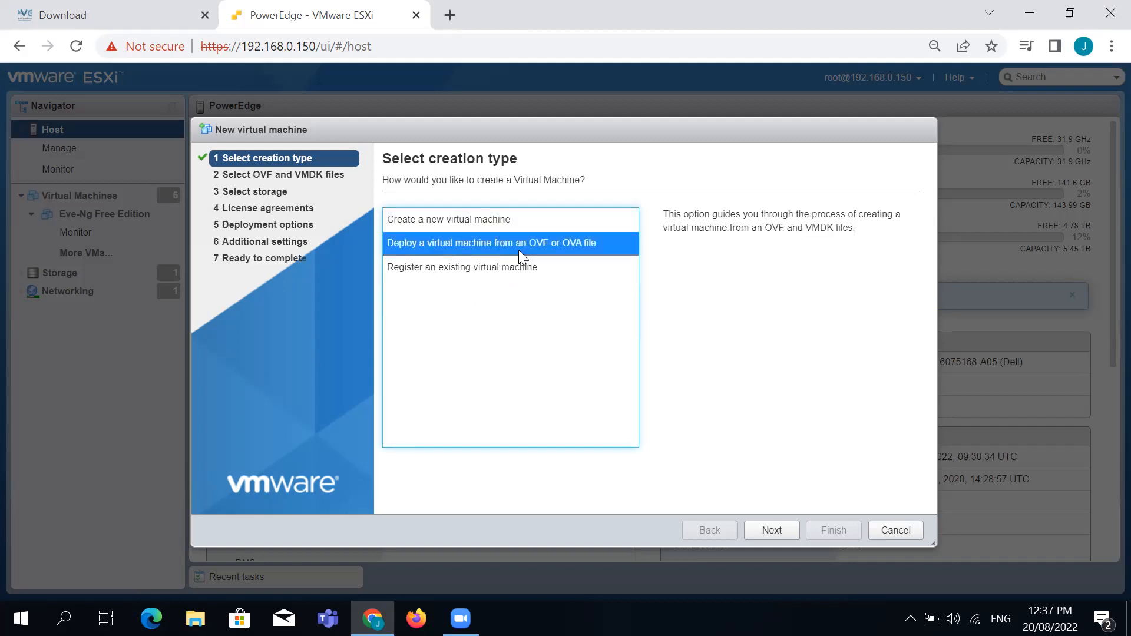
left_click(778, 536)
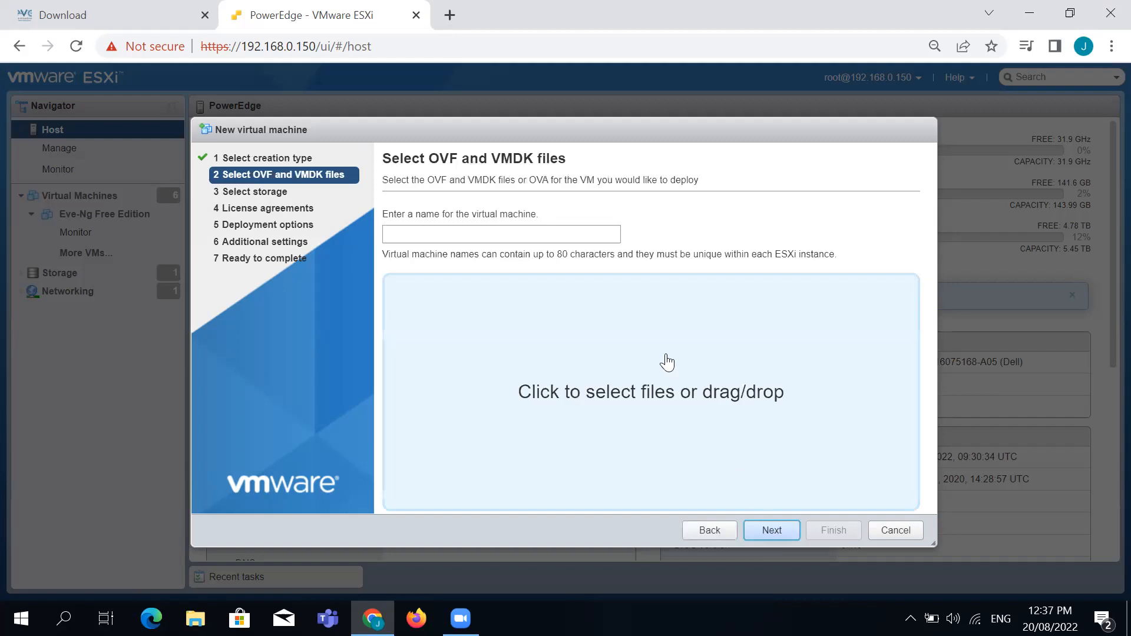
Name the virtual machine 'Eve-NG Free Edition'
left_click(590, 234)
type("Eve-Ng")
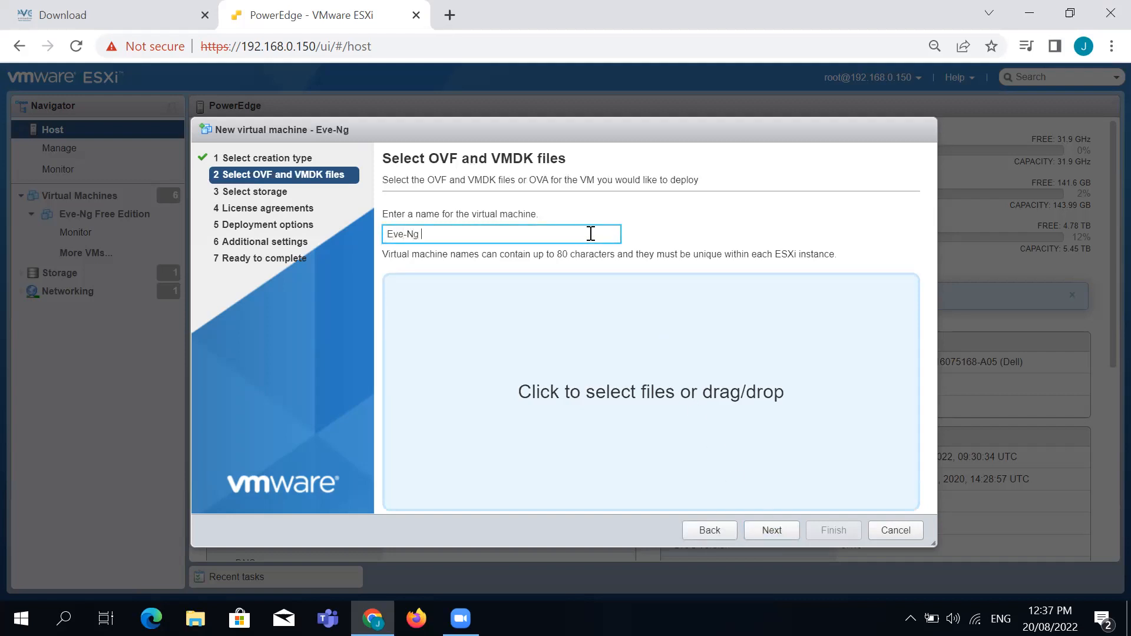
key("BackSpace")
type("G Free Edition")
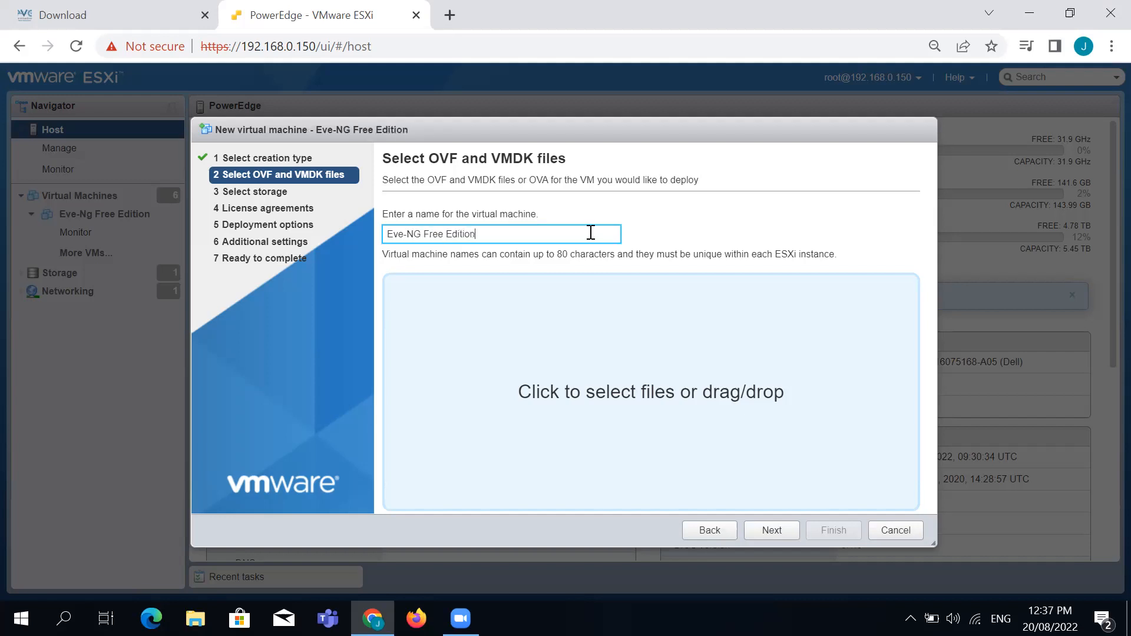
left_click(621, 388)
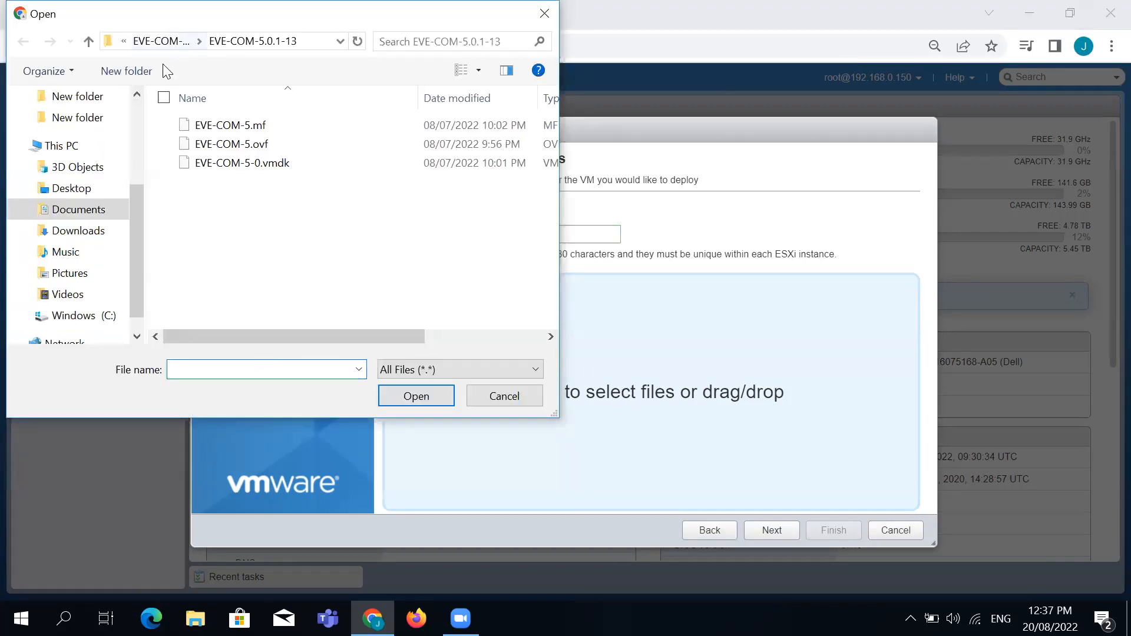
Load EVE-COM-5.ovf and EVE-COM-5-0.vmdk from Documents > EVE-COM-5.0.1-13, keeping datastore1 for storage
left_click(161, 41)
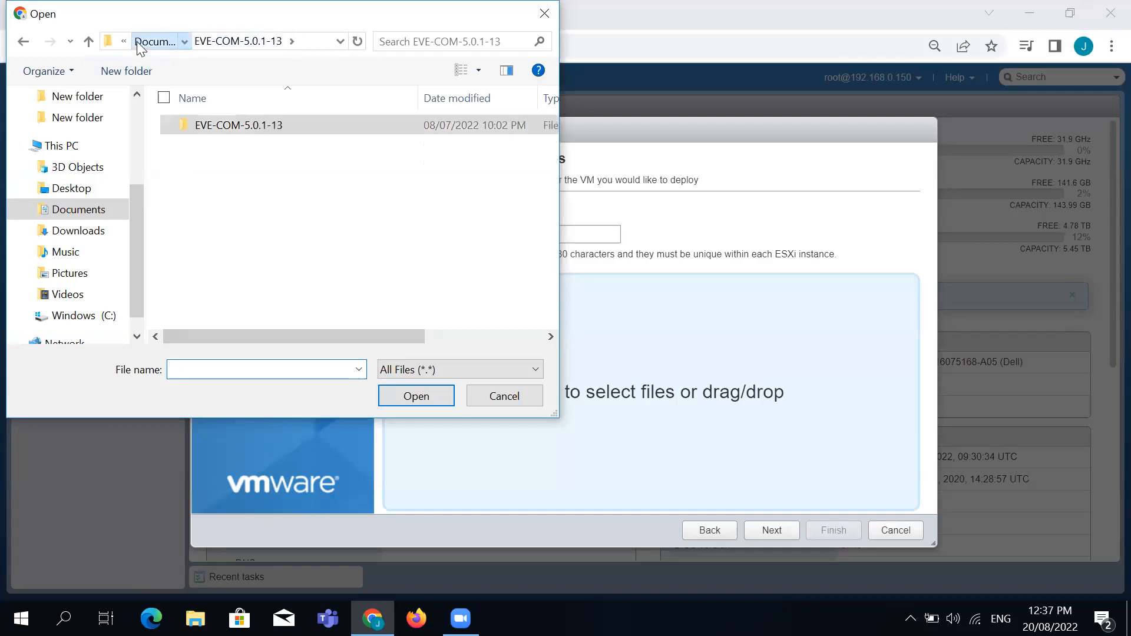
left_click(139, 43)
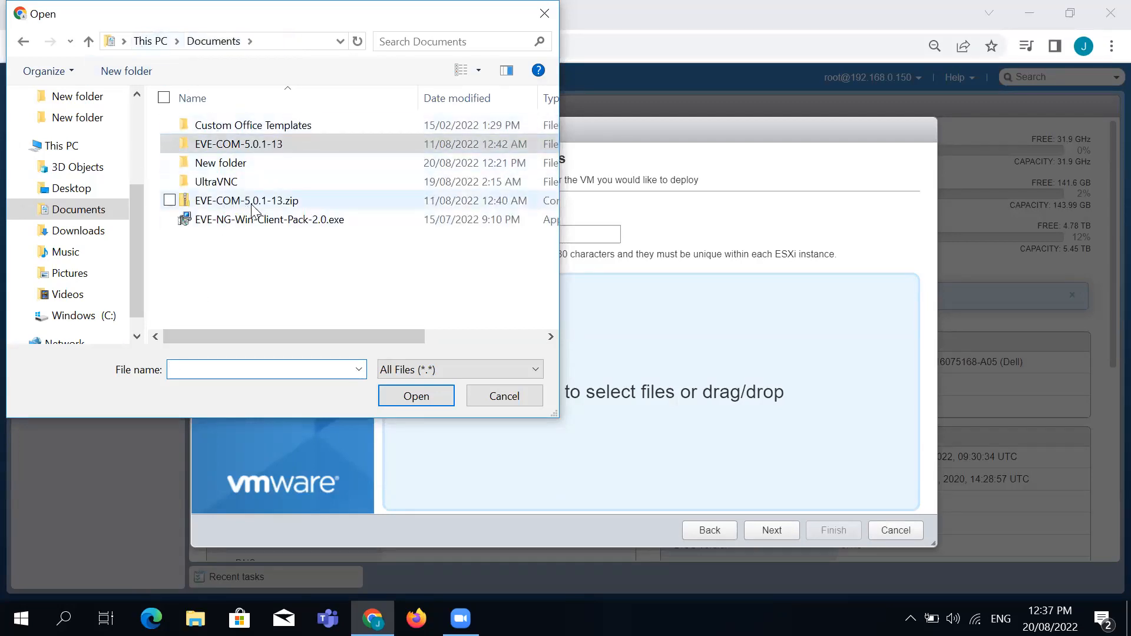
double_click(267, 144)
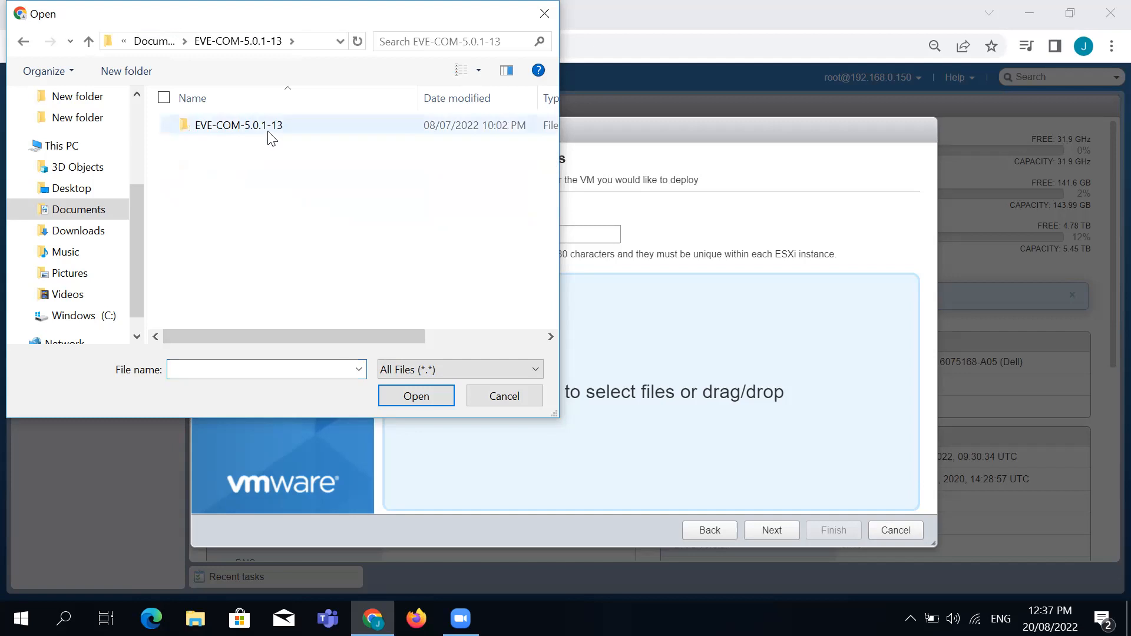
double_click(268, 132)
left_click(250, 149)
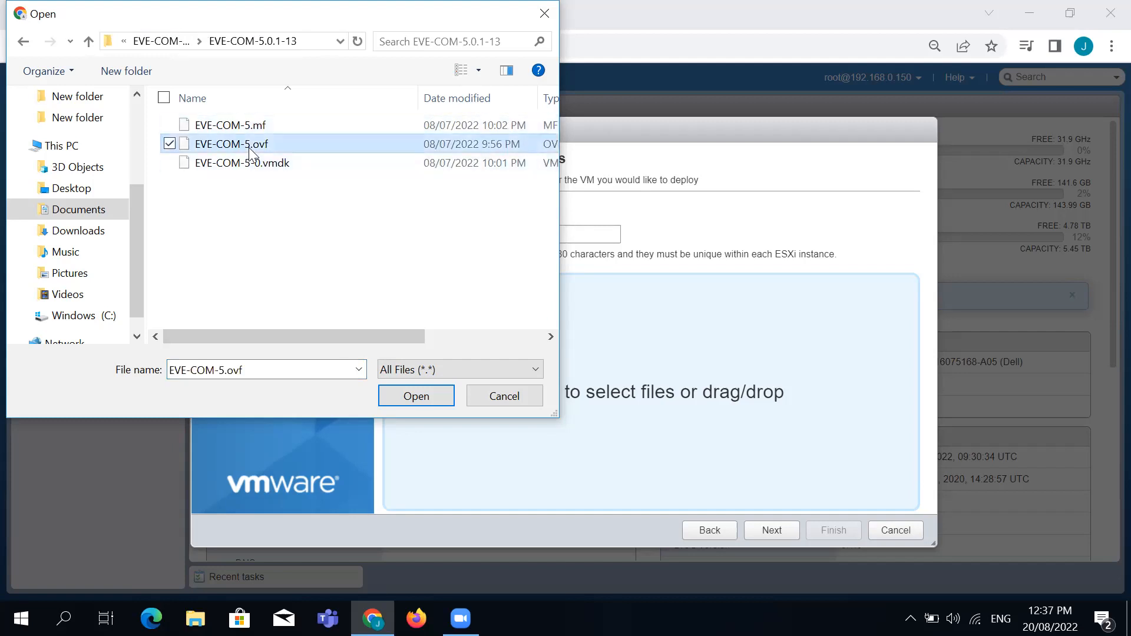
left_click(250, 165, "ctrl")
key("Return")
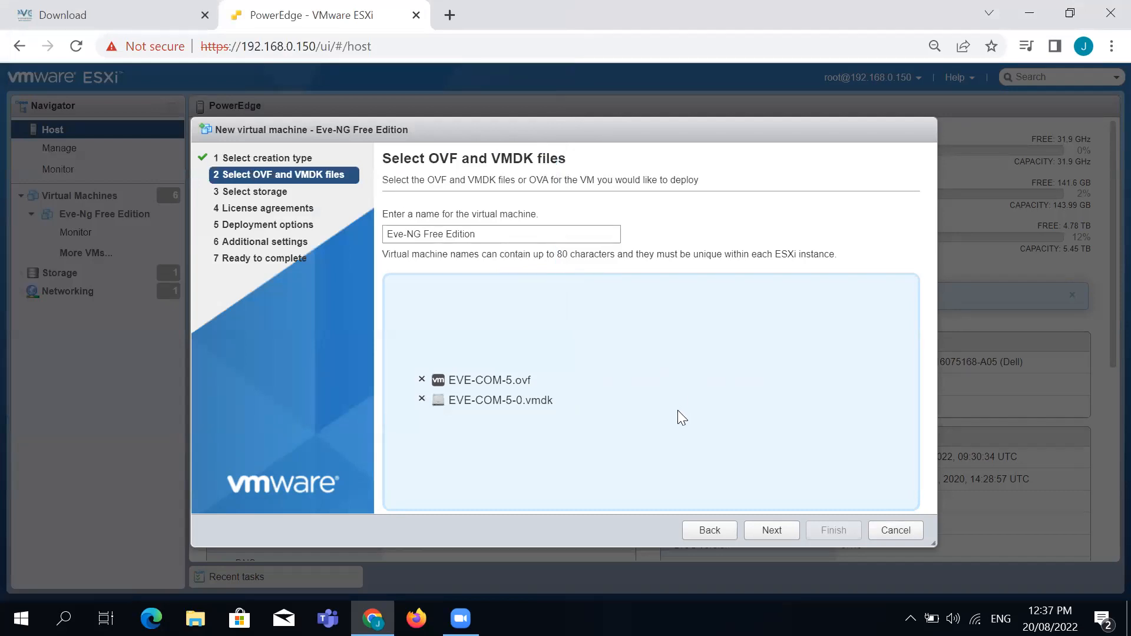
left_click(787, 534)
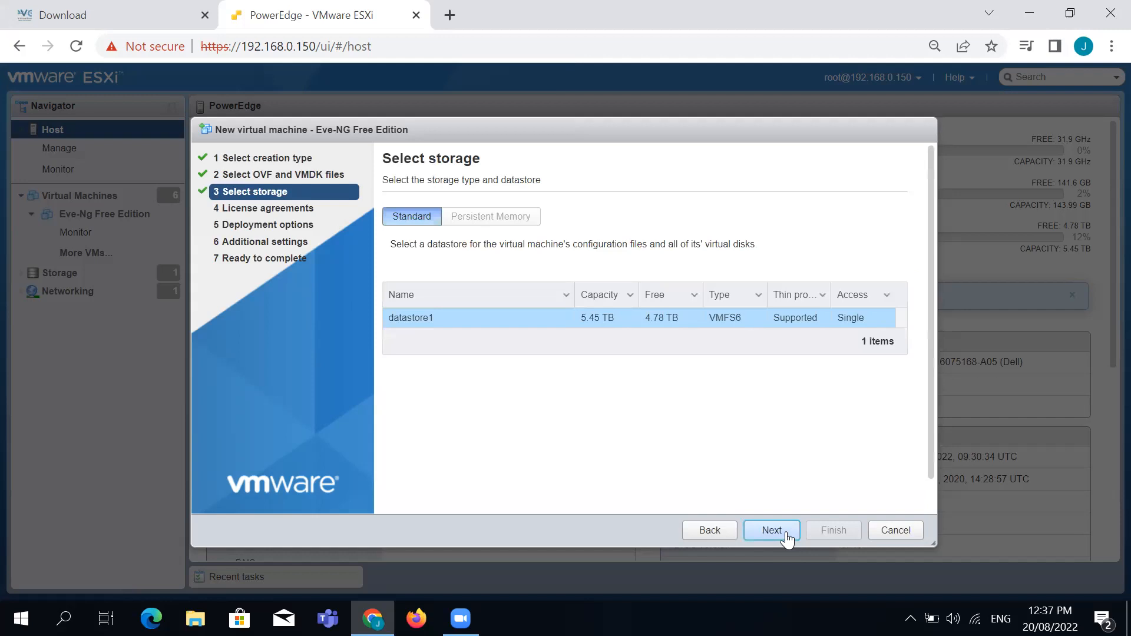
left_click(787, 536)
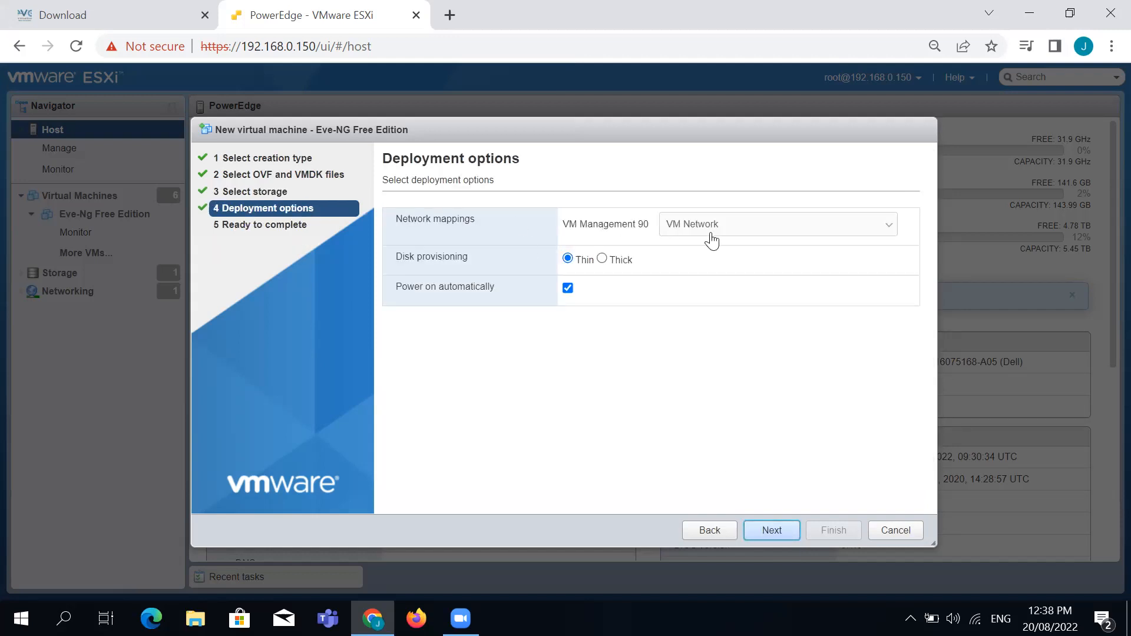
Keep VM Network as the network mapping for VM Management 90
left_click(786, 231)
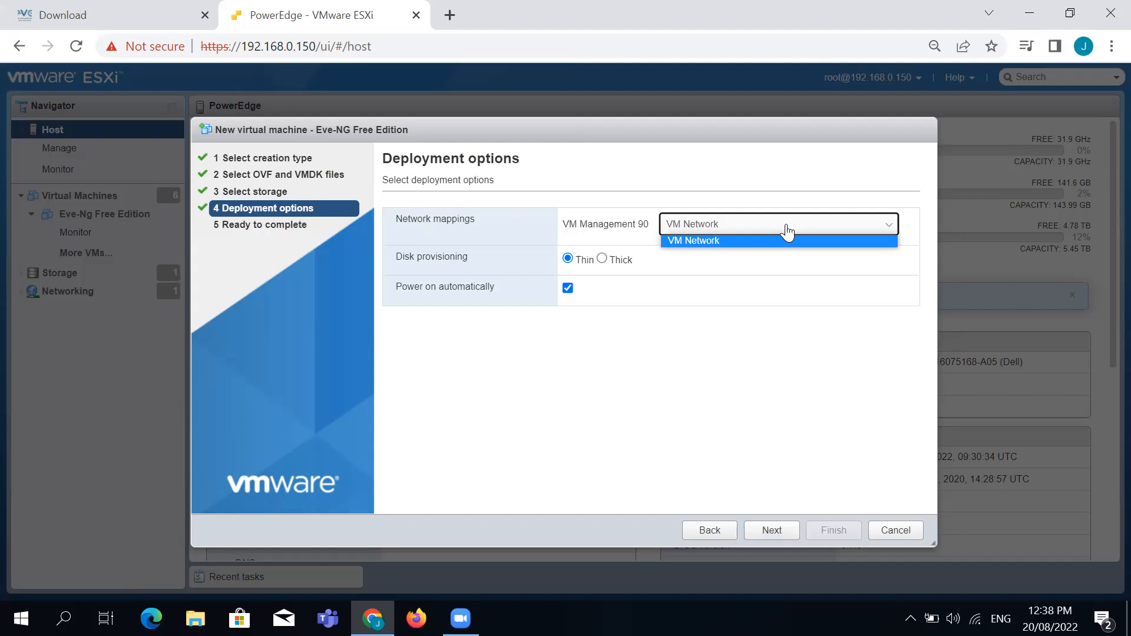
left_click(713, 242)
left_click(673, 329)
Switch disk provisioning from Thin to Thick and highlight the Disk provisioning choices
left_click_drag(402, 256, 421, 257)
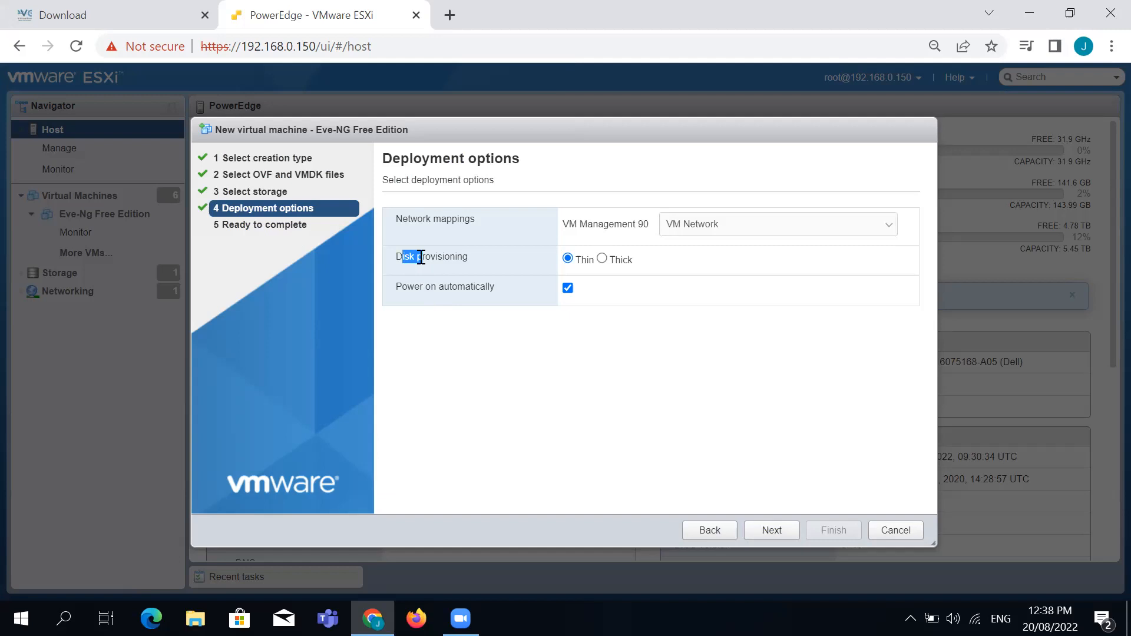
left_click(633, 347)
left_click(608, 263)
double_click(418, 262)
left_click(418, 262)
left_click_drag(395, 257, 638, 258)
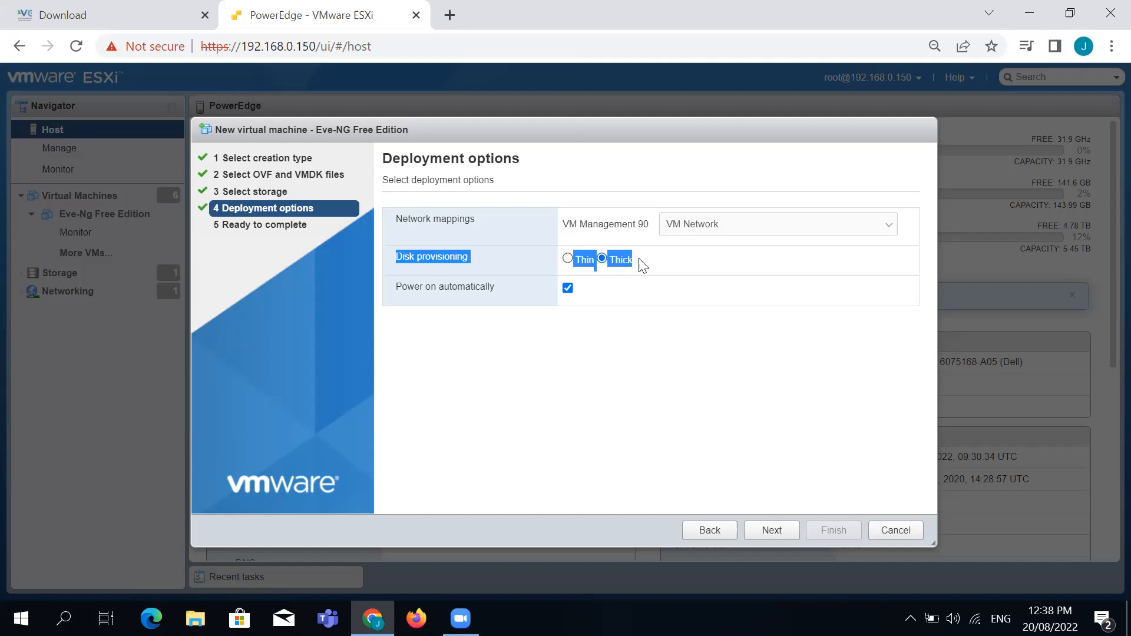
left_click(605, 320)
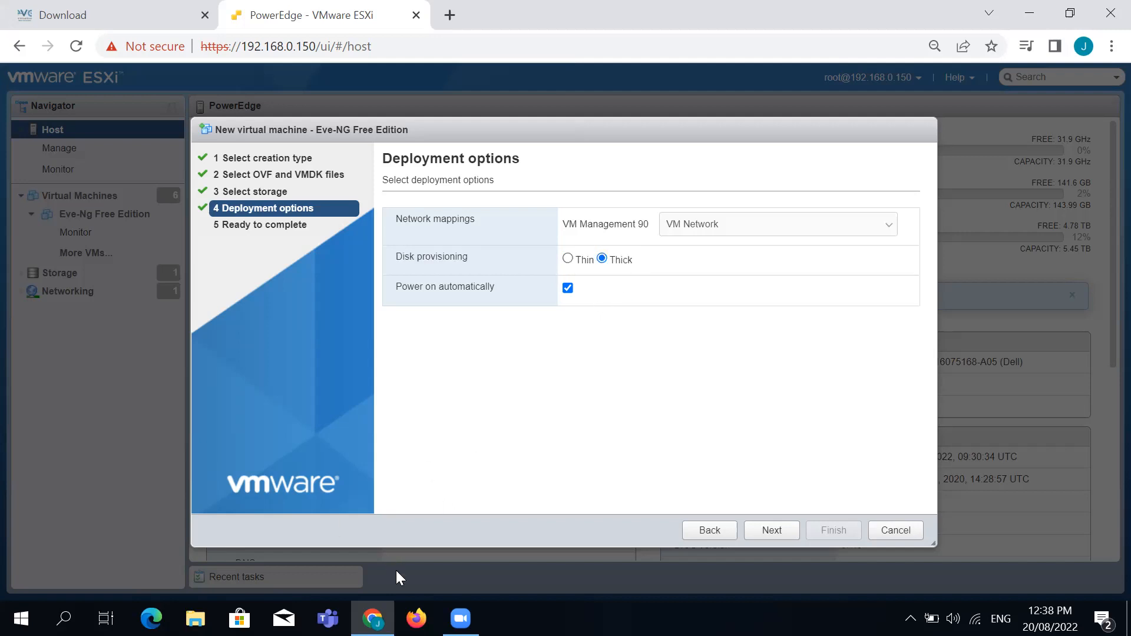
In File Explorer, select 'Thin Vs Think provision storage.pdf' in Documents > New folder
key("super+e")
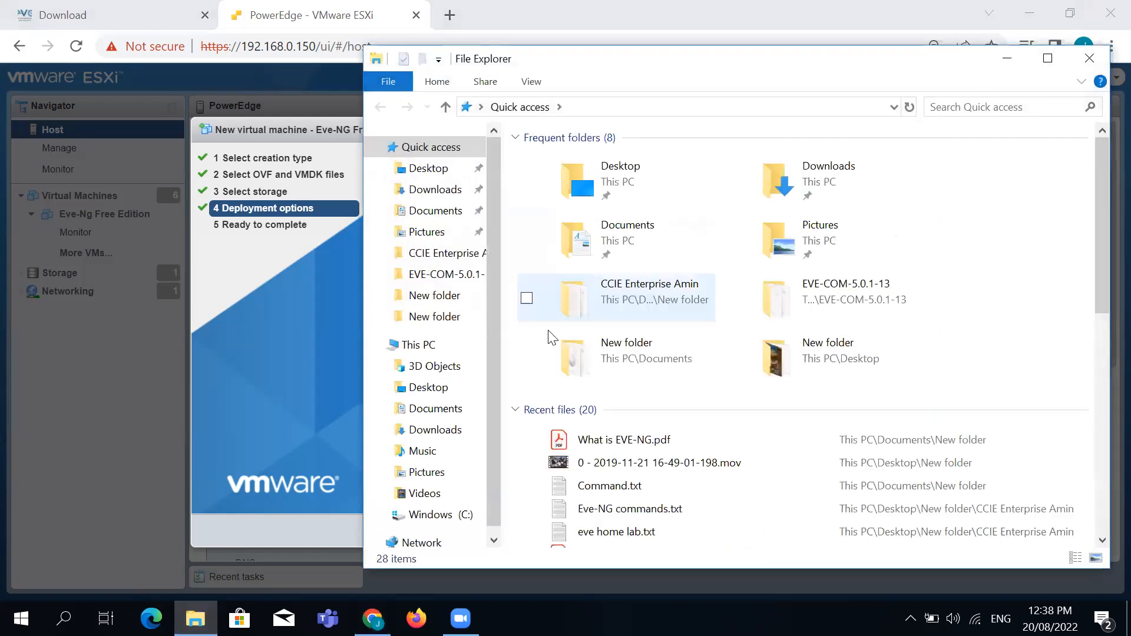
left_click(429, 167)
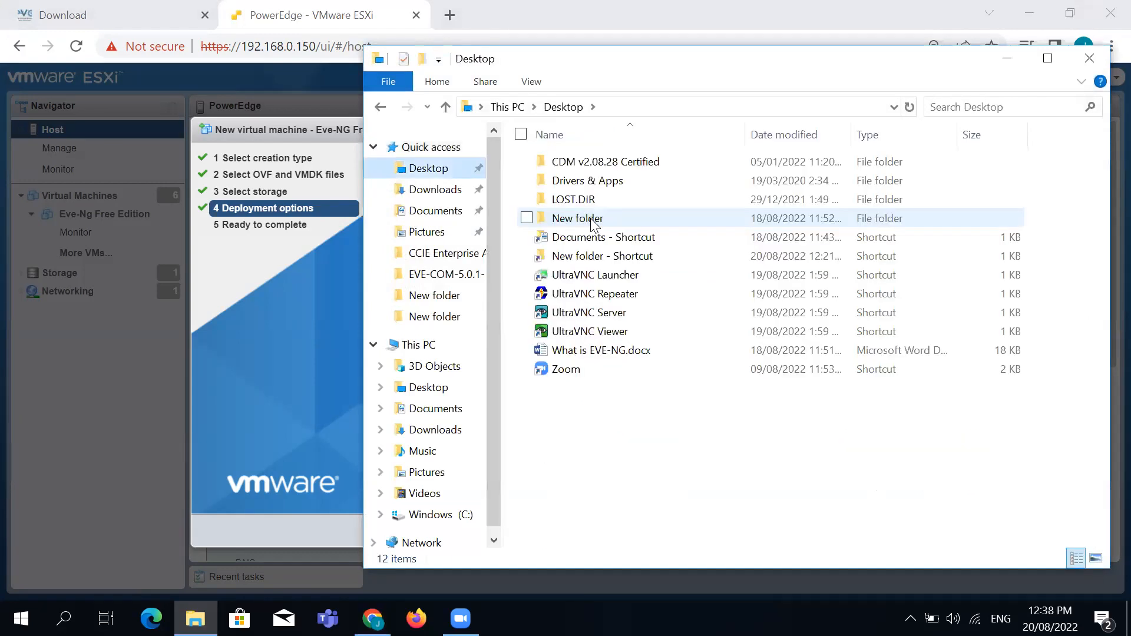
double_click(590, 218)
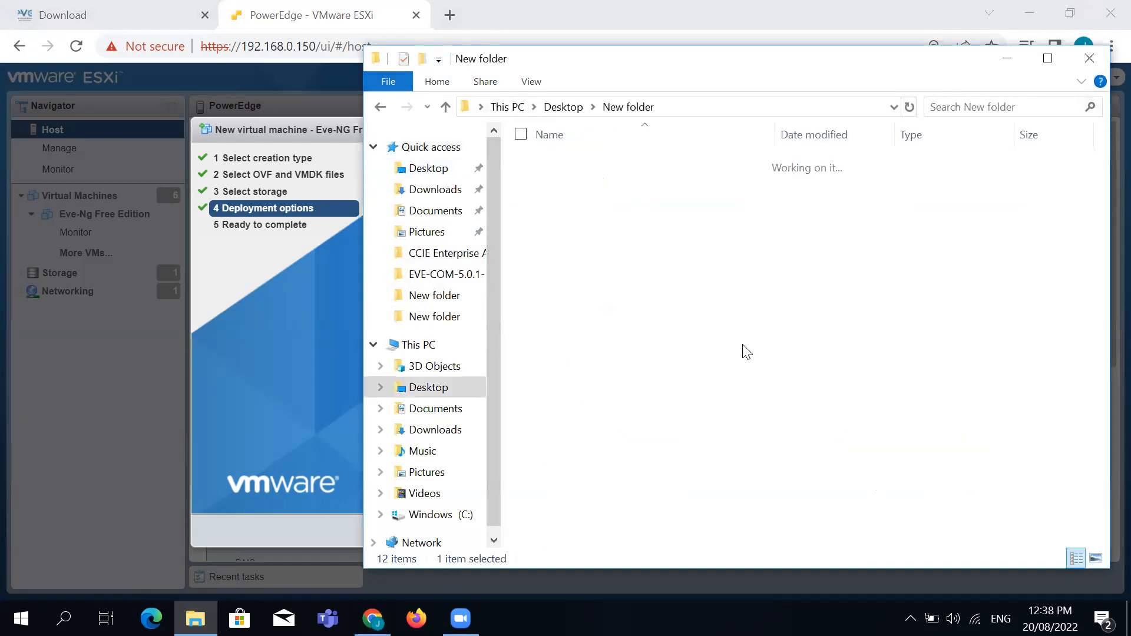
left_click(537, 105)
left_click(575, 108)
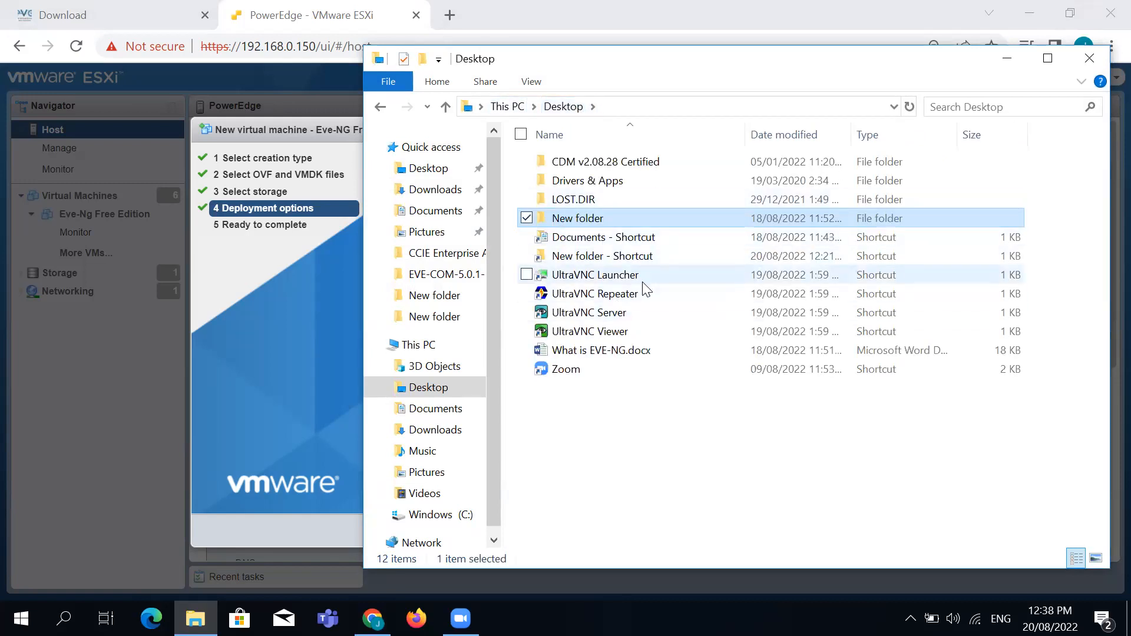
double_click(633, 238)
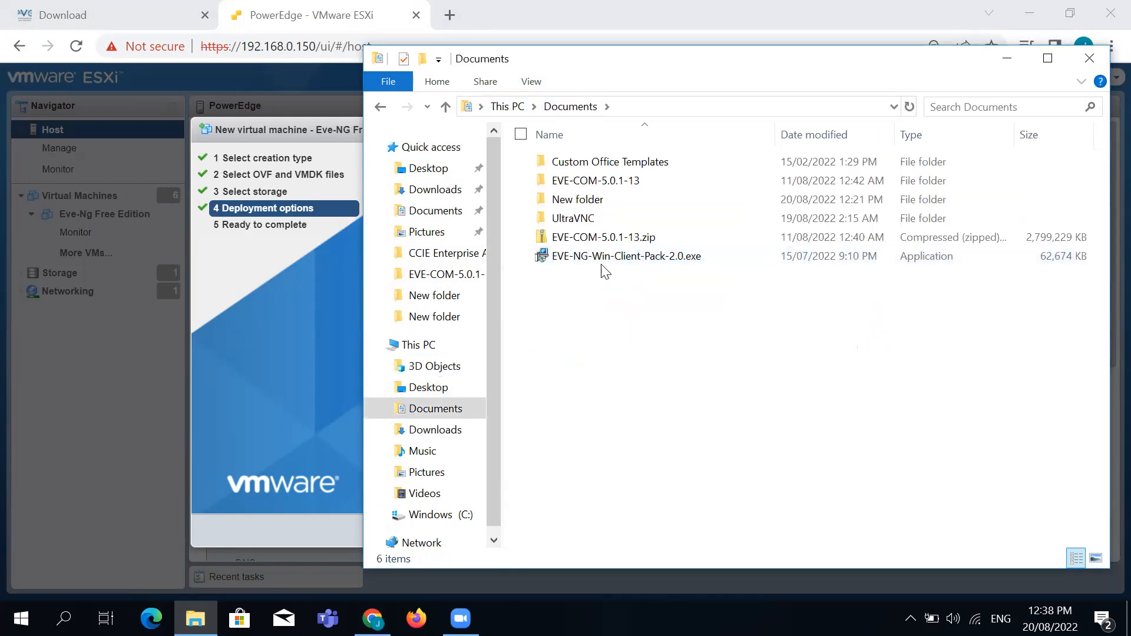
double_click(583, 200)
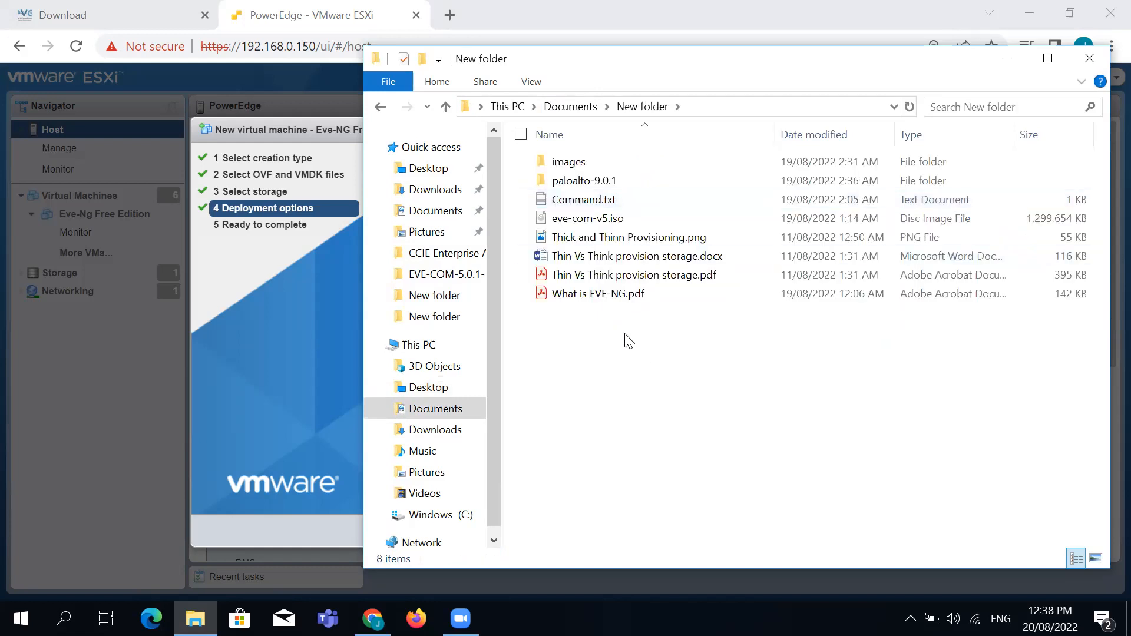
left_click(628, 276)
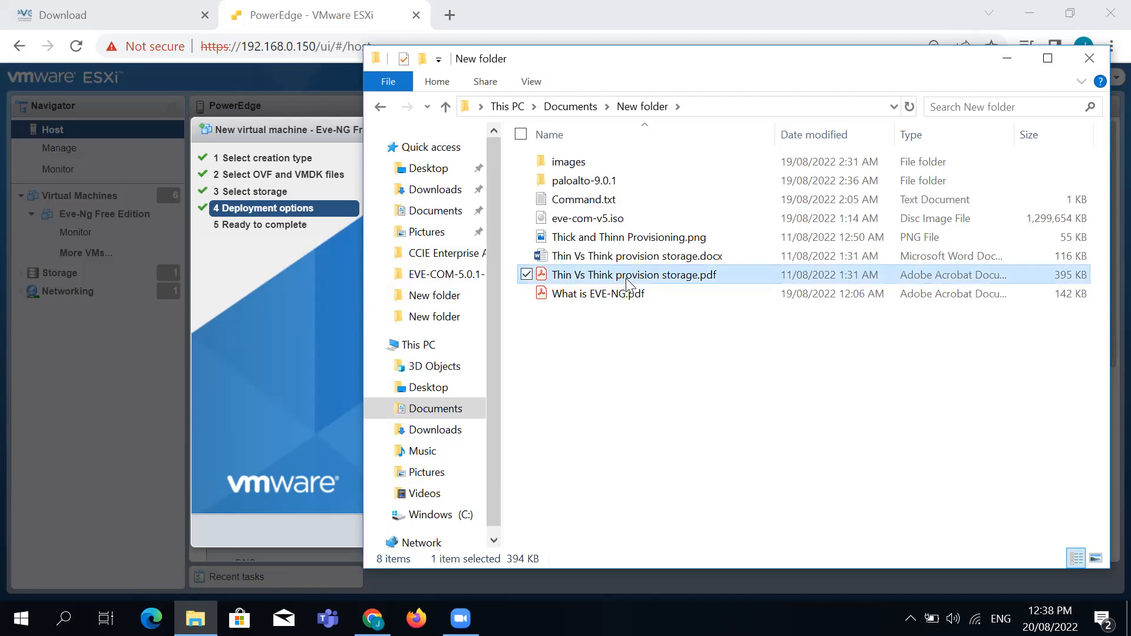
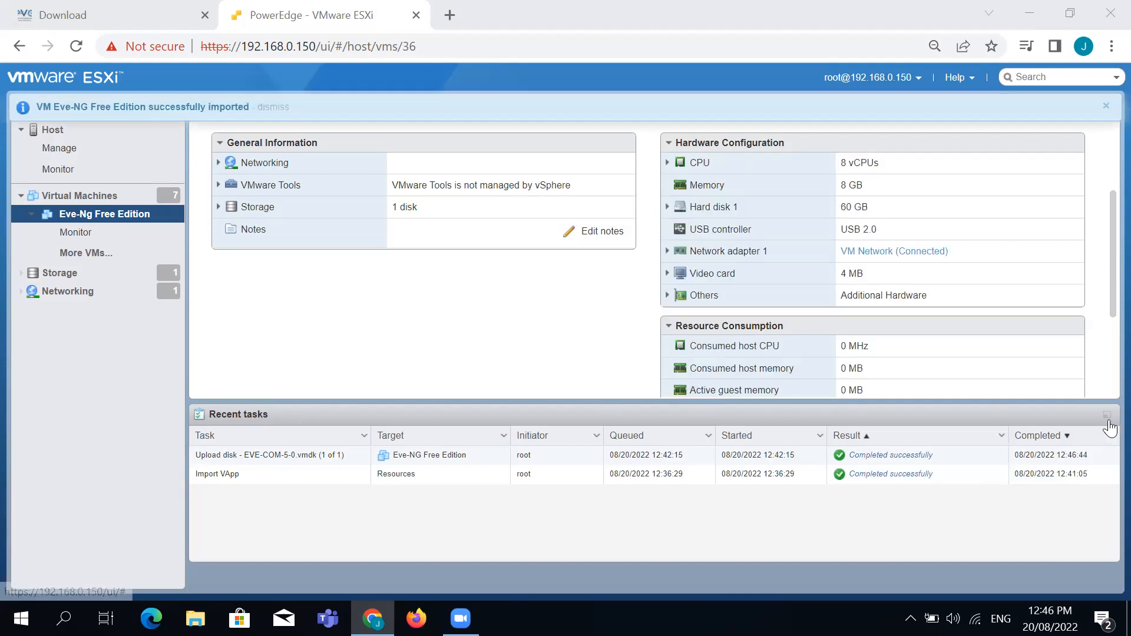
Dismiss the Completed column menu, collapse Recent tasks, and list all seven virtual machines
left_click(1111, 438)
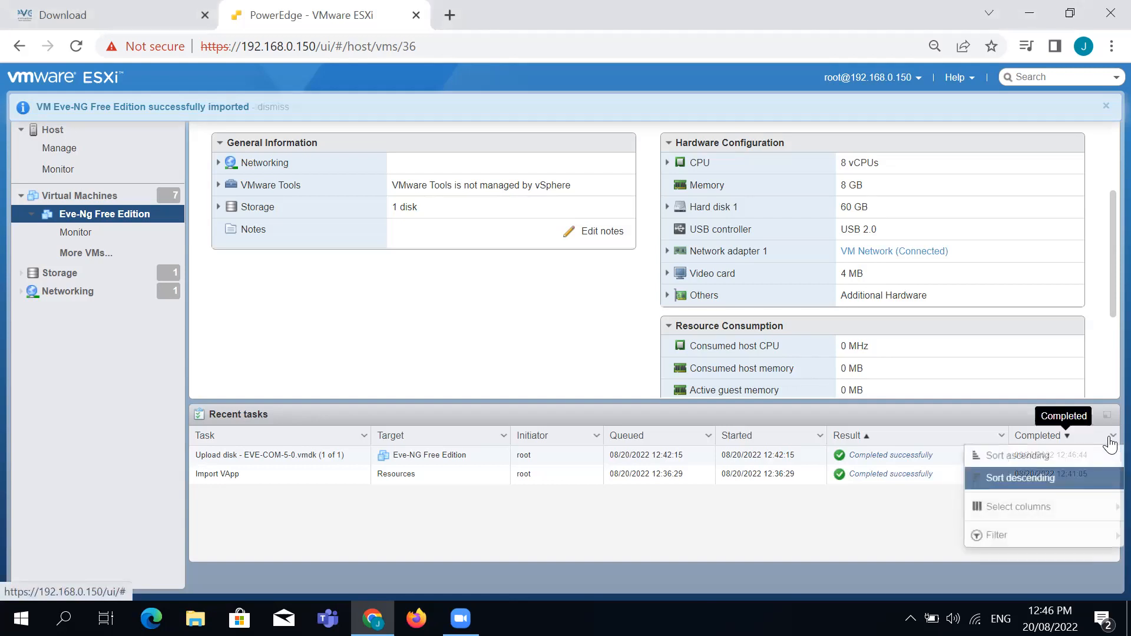
left_click(1100, 415)
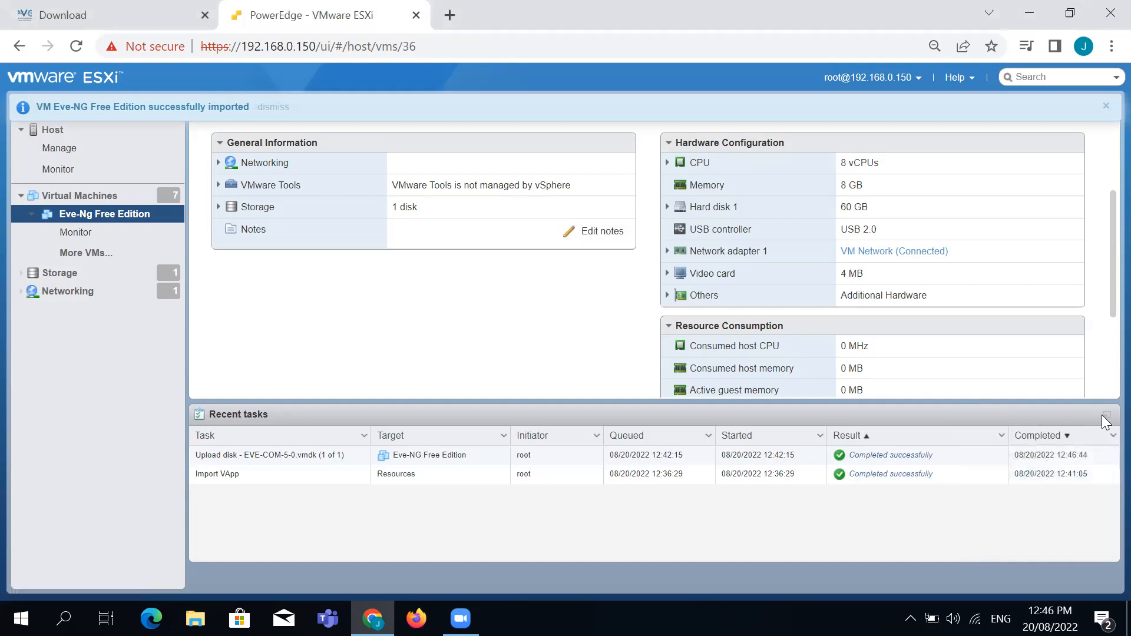
left_click(1102, 415)
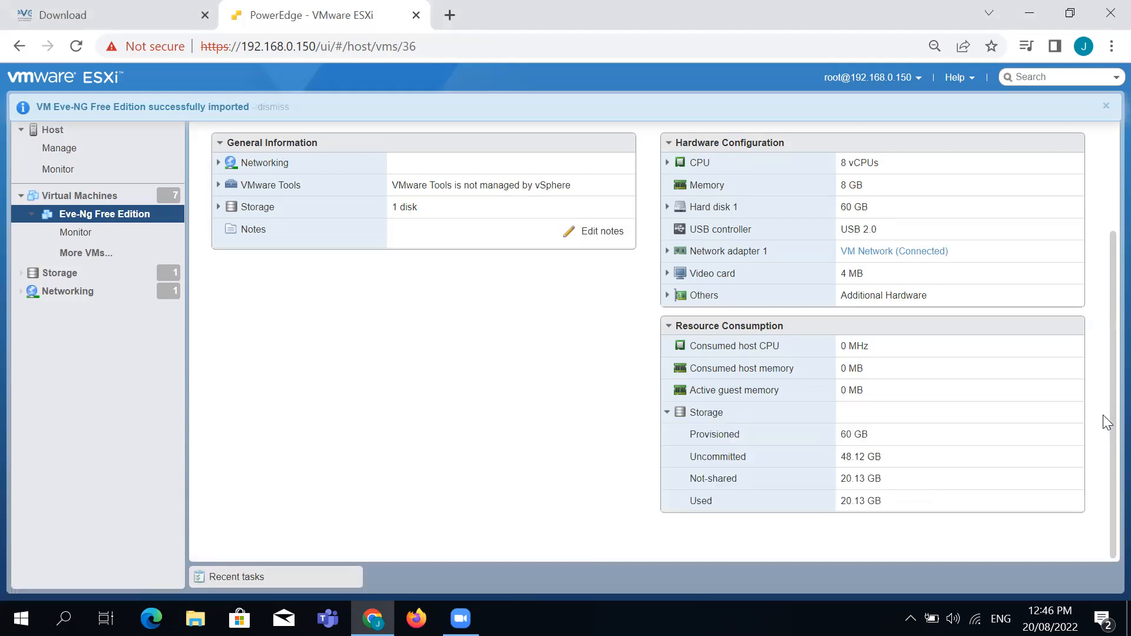
left_click(114, 194)
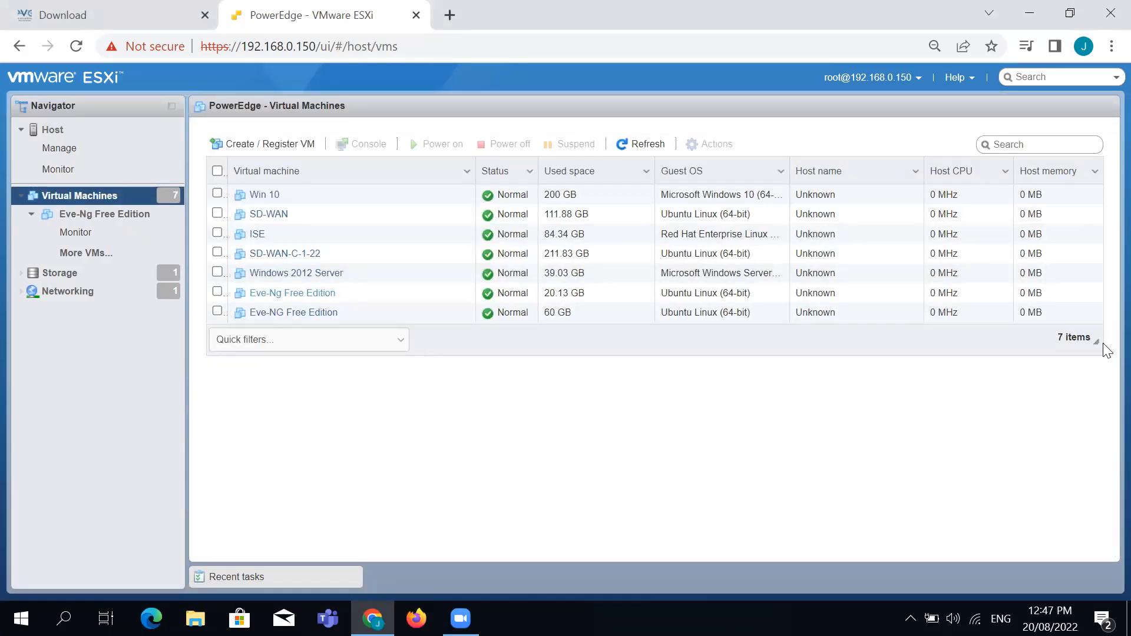
Enlarge the VM table and open the 60 GB Eve-NG Free Edition VM
left_click_drag(1095, 344, 1110, 457)
left_click_drag(1090, 343, 1106, 415)
left_click(282, 315)
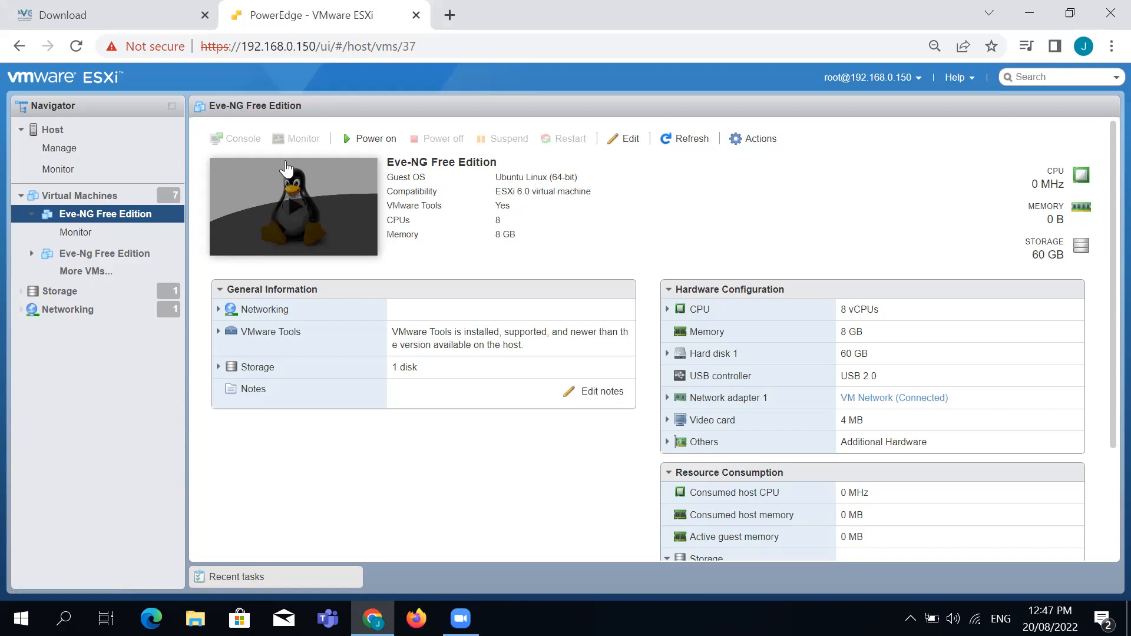
Refresh the VM summary and highlight its 8 vCPUs and 60 GB hard disk
left_click(698, 145)
left_click_drag(881, 312, 850, 312)
left_click_drag(871, 354, 845, 355)
scroll(854, 409, "down", 3)
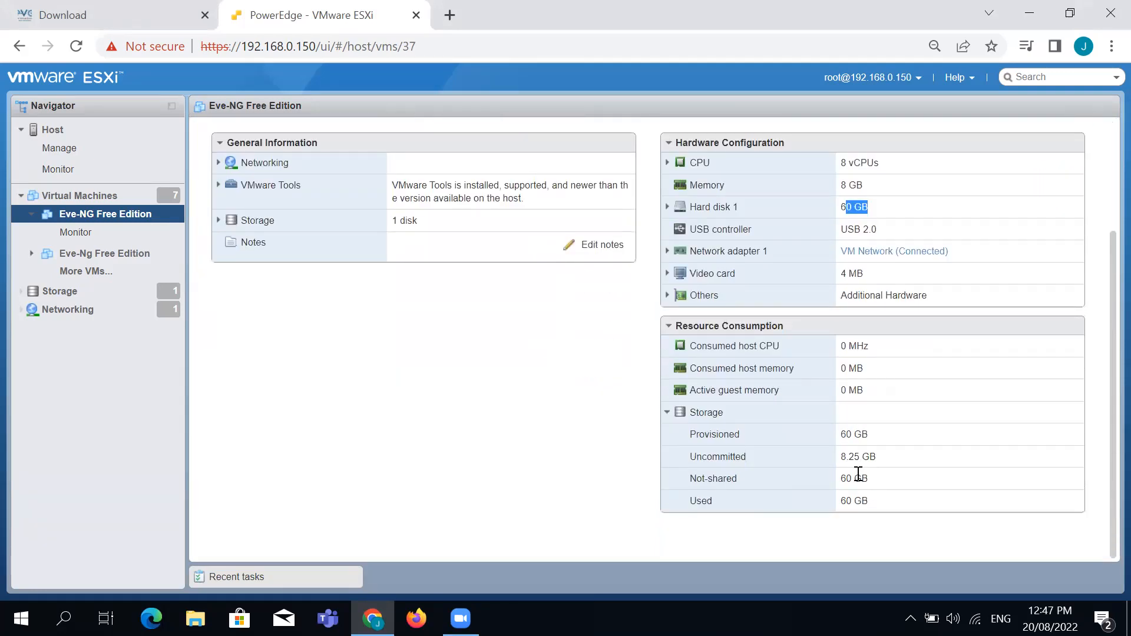
scroll(773, 463, "up", 3)
Open Edit settings for Eve-NG Free Edition, keep 8 CPUs, and overwrite the 8192 MB memory
left_click(754, 144)
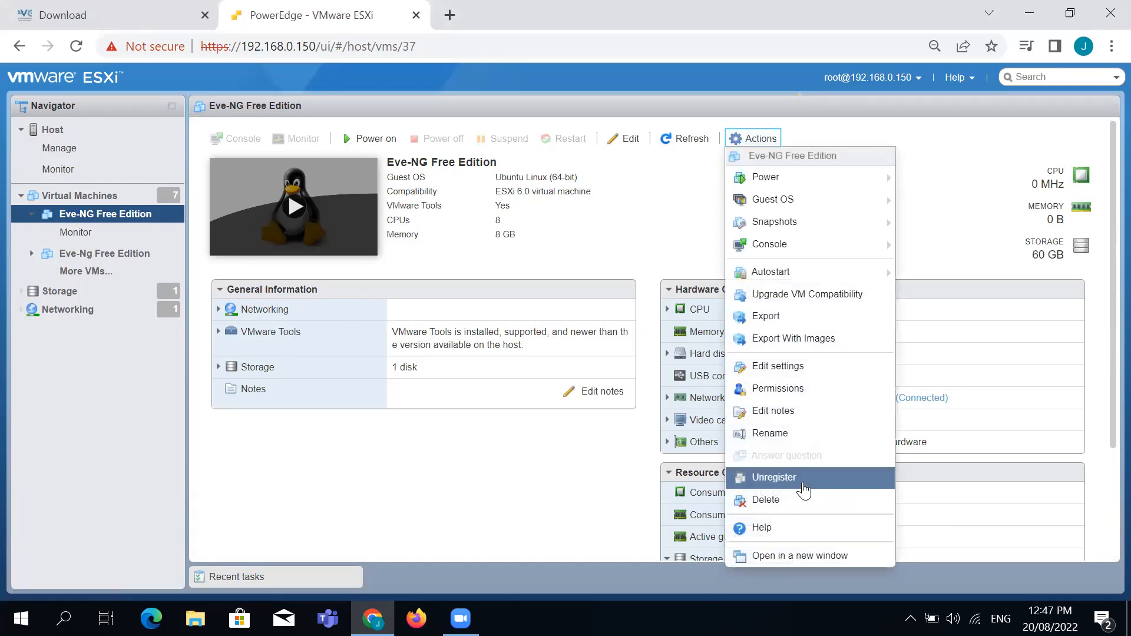
left_click(789, 366)
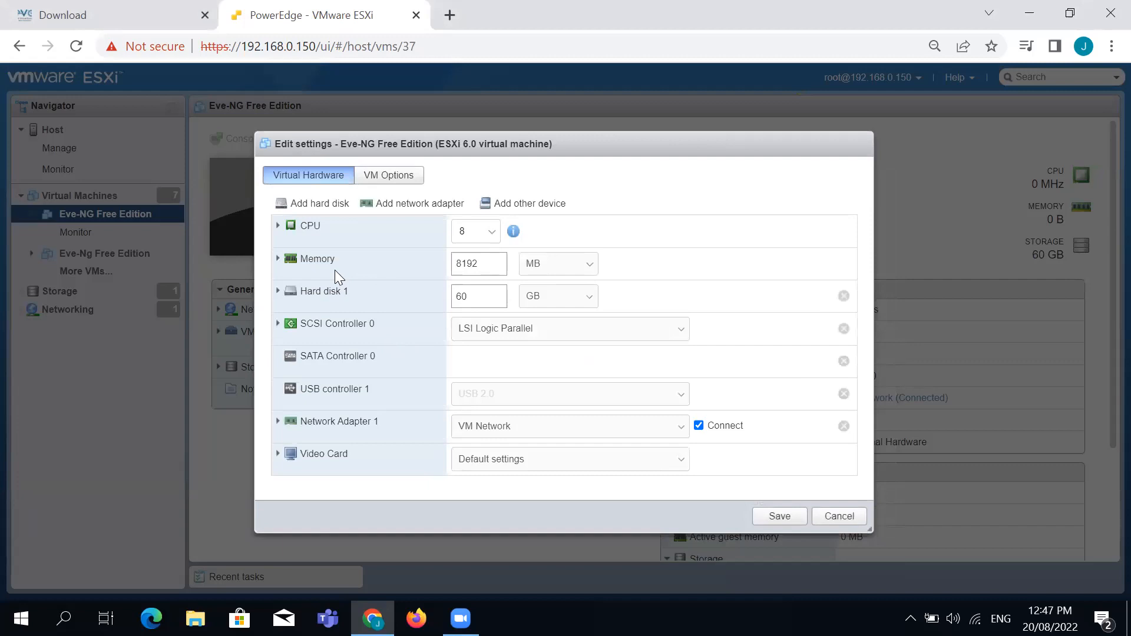
left_click(497, 233)
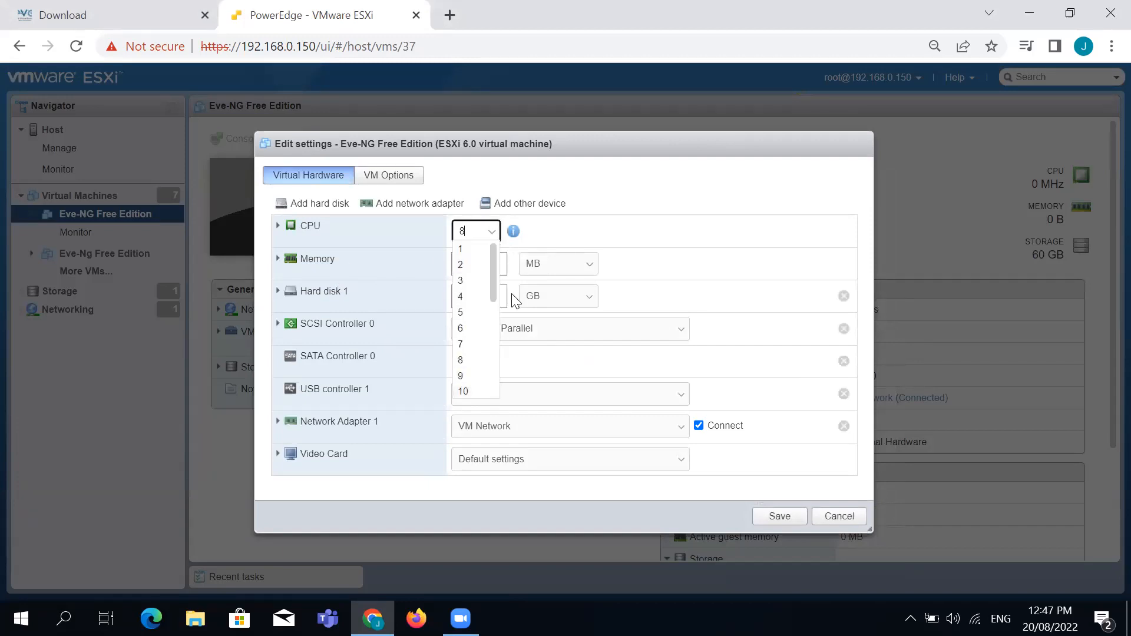
left_click(621, 236)
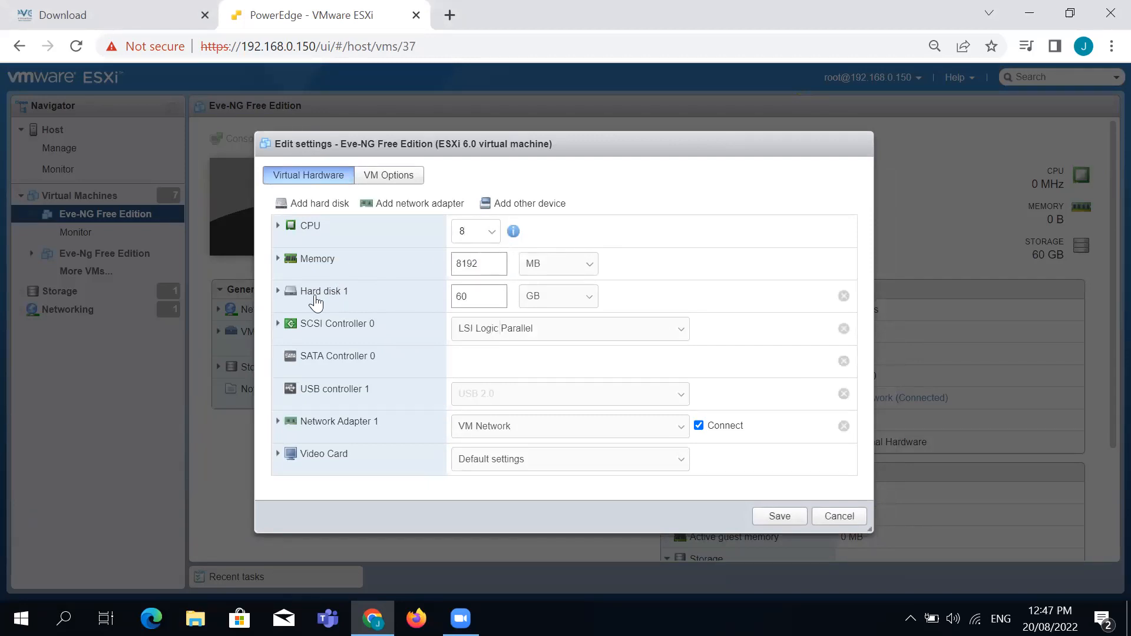
double_click(497, 264)
type("32867")
Expand the memory details and try a RAM value of 32000
left_click(707, 255)
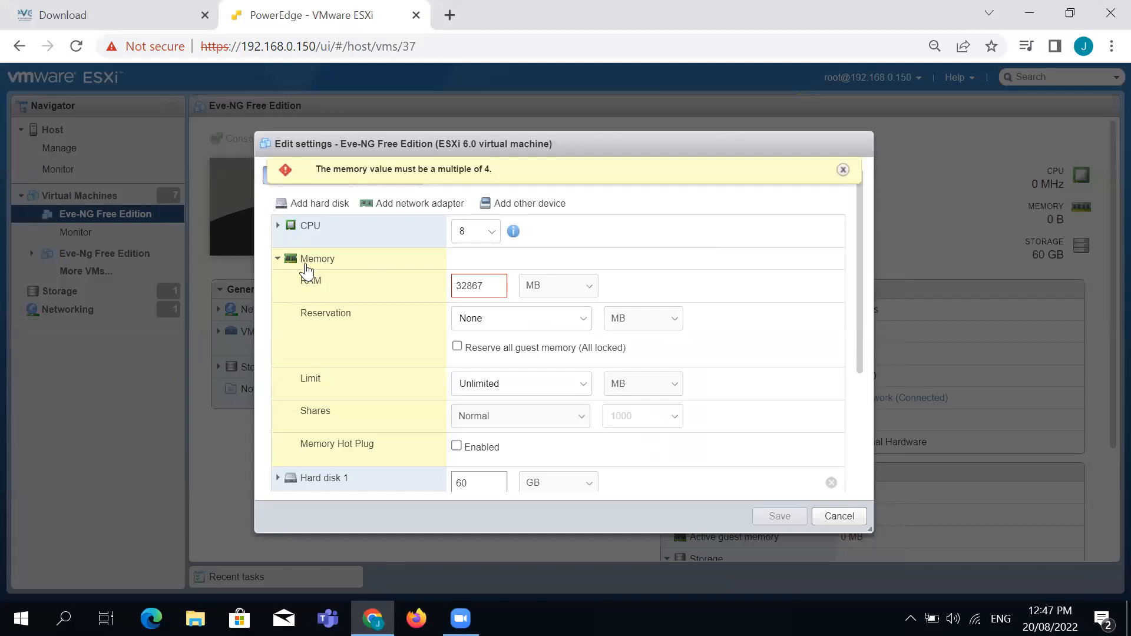
left_click(495, 284)
double_click(496, 284)
type("32000")
left_click(704, 288)
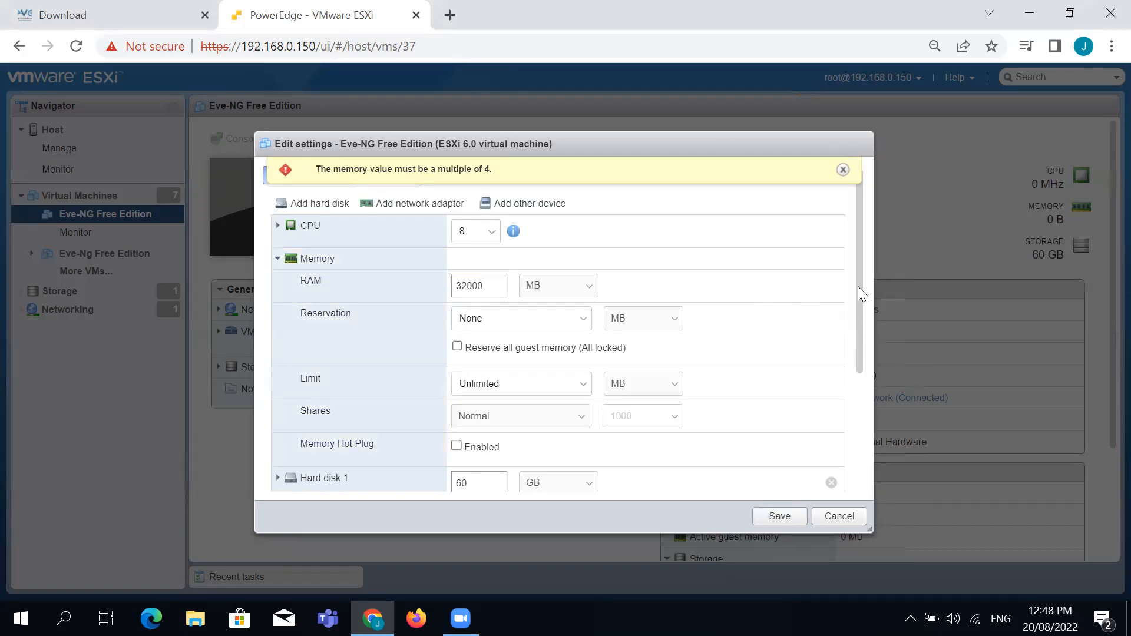
Keep 8 CPUs, select the RAM value, then cancel the settings without saving
left_click(494, 232)
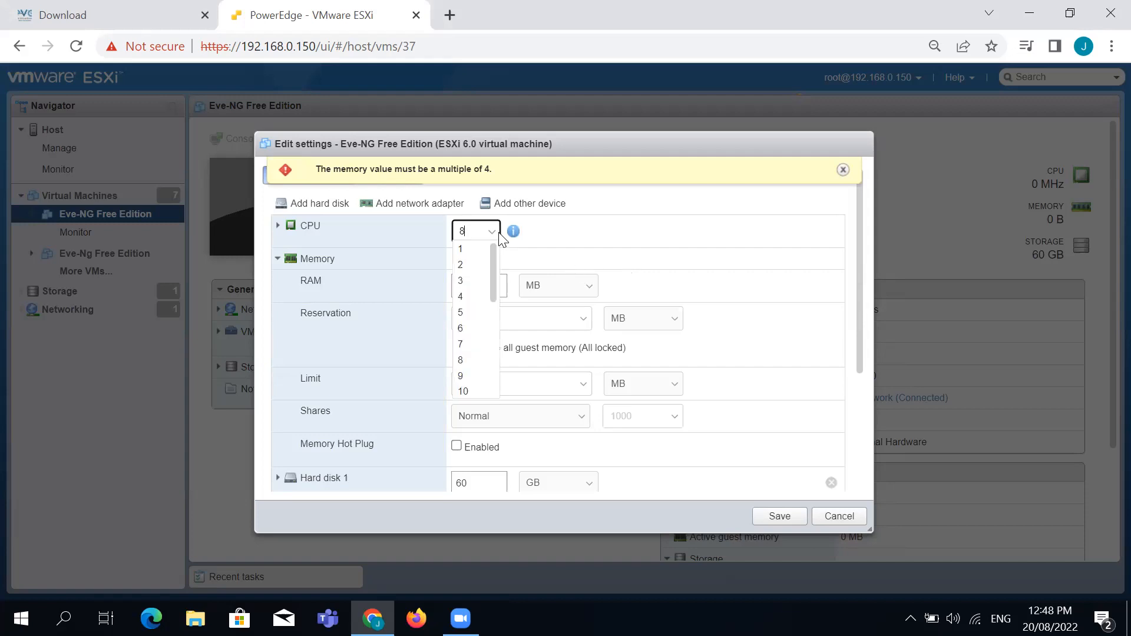
left_click(710, 229)
left_click(493, 278)
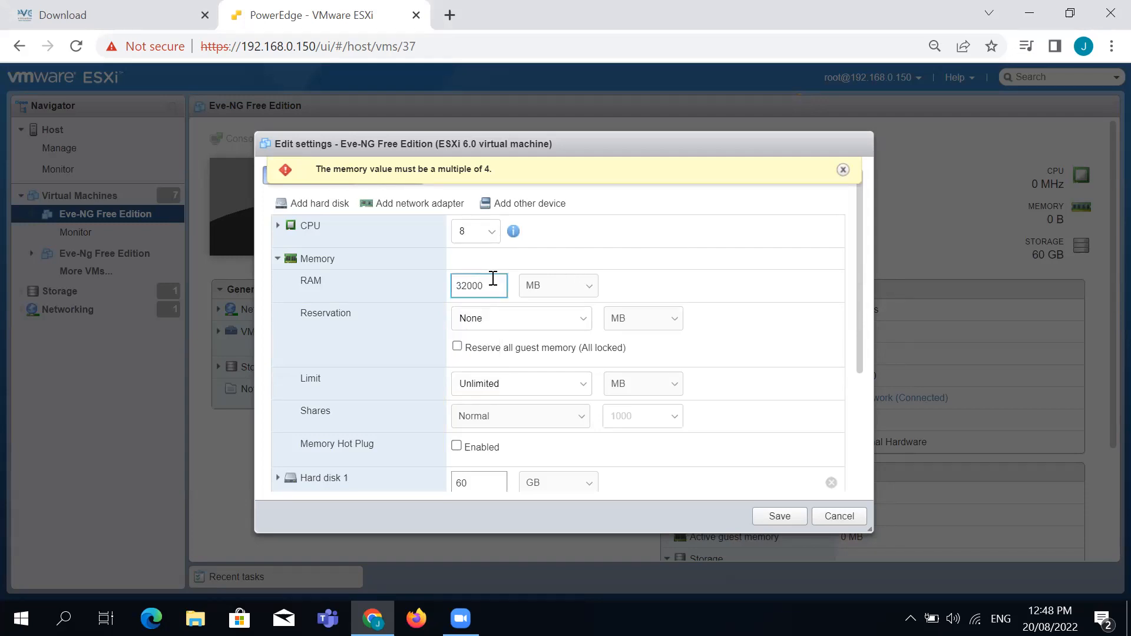
double_click(493, 278)
left_click(837, 516)
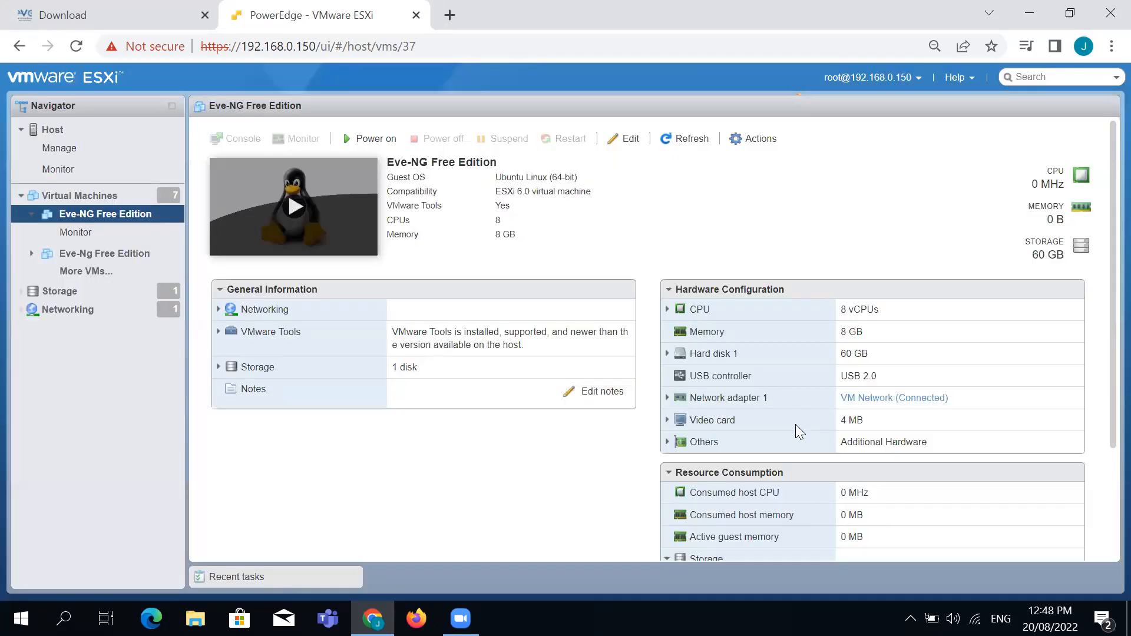
Reopen Edit settings with the 8192 MB memory selected and start a Windows search
left_click(745, 140)
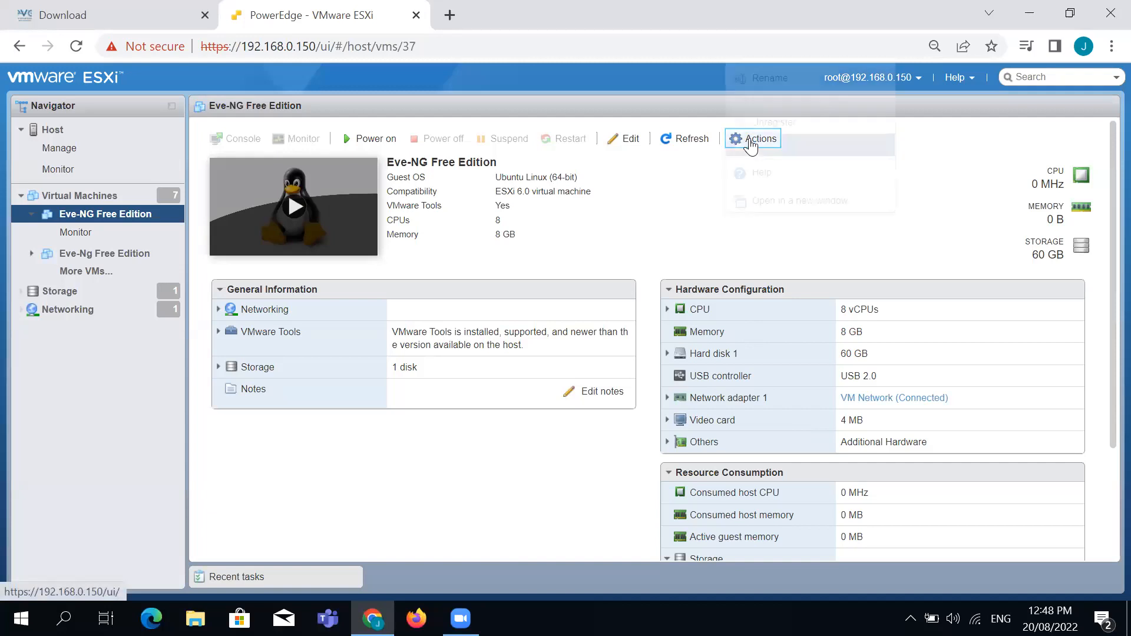
left_click(626, 139)
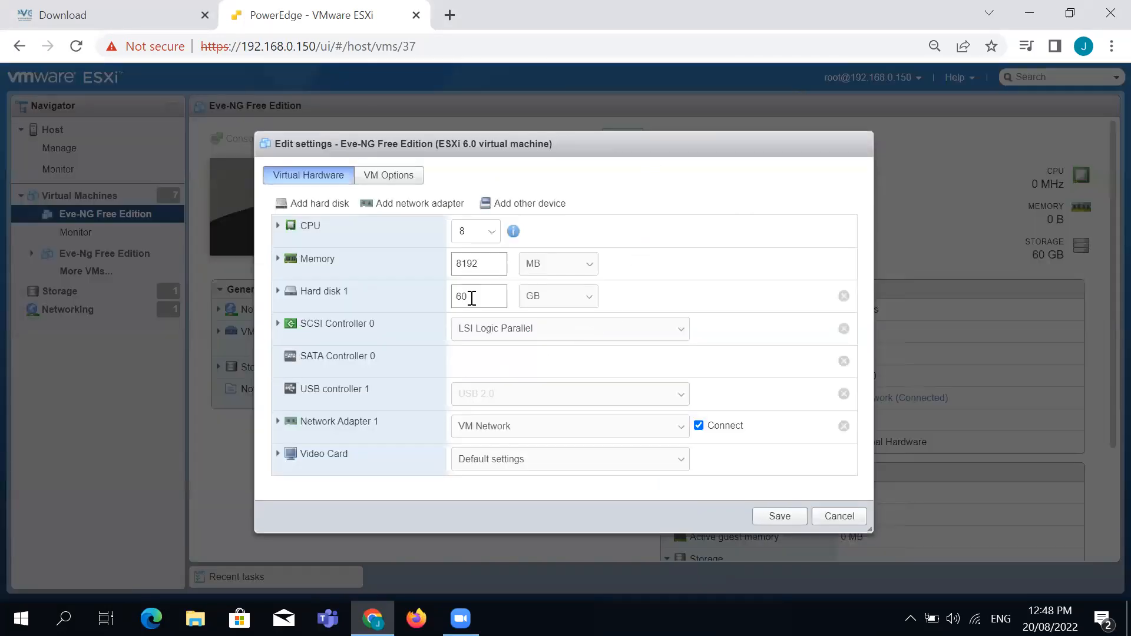
double_click(498, 267)
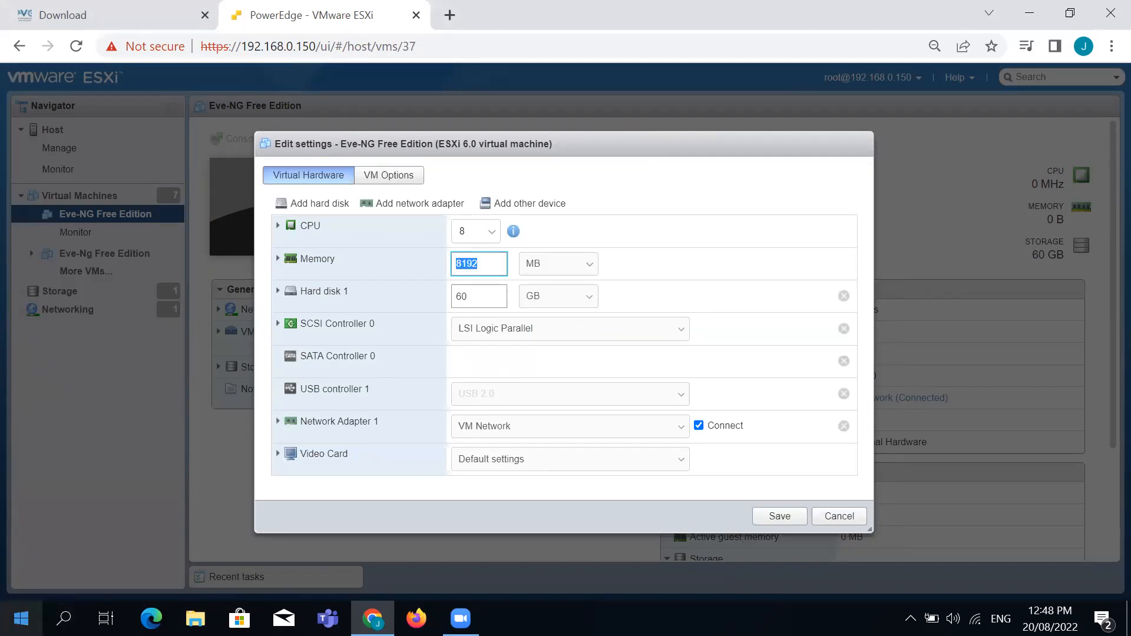
left_click(21, 618)
Compute 8192 × 4 = 32,768 in Calculator and start entering 32 in the Memory field
type("calc")
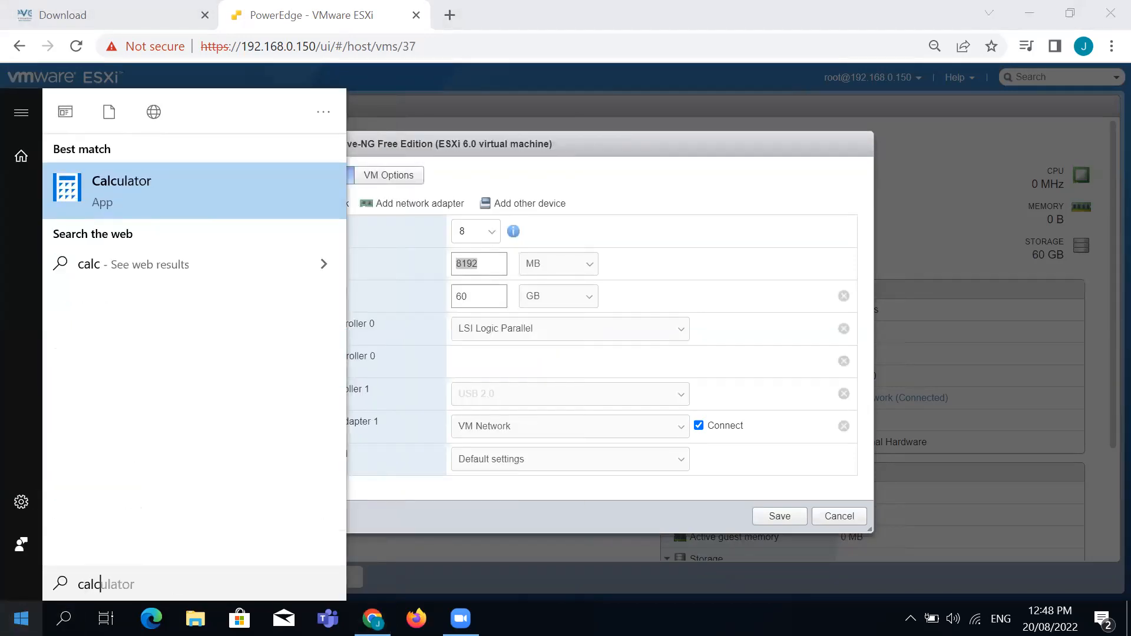
key("Return")
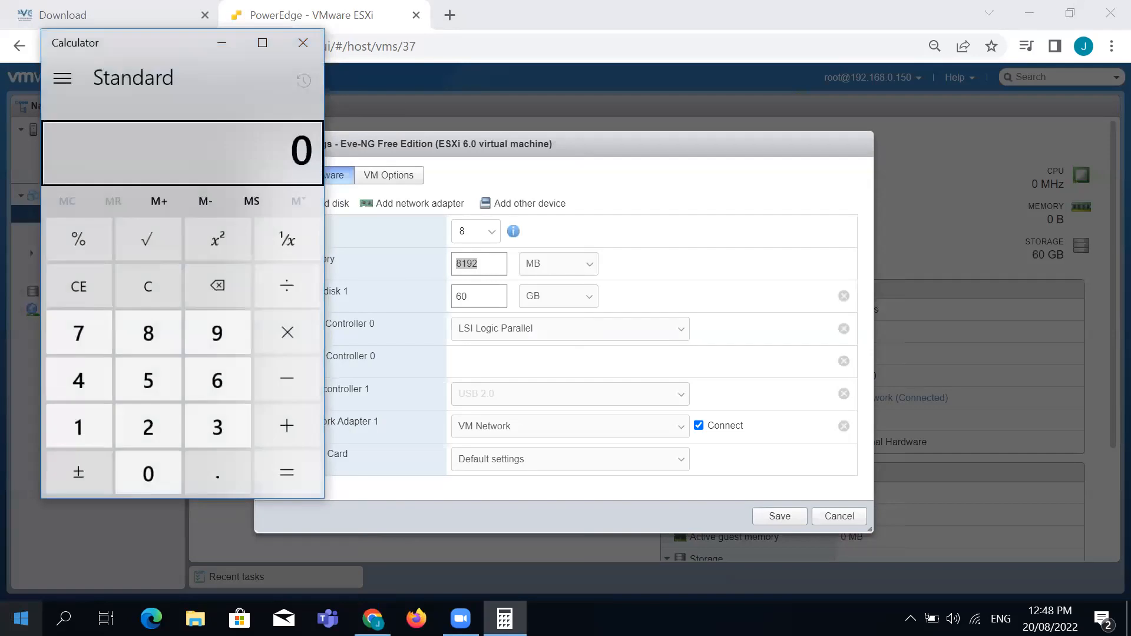
left_click(164, 333)
left_click(87, 423)
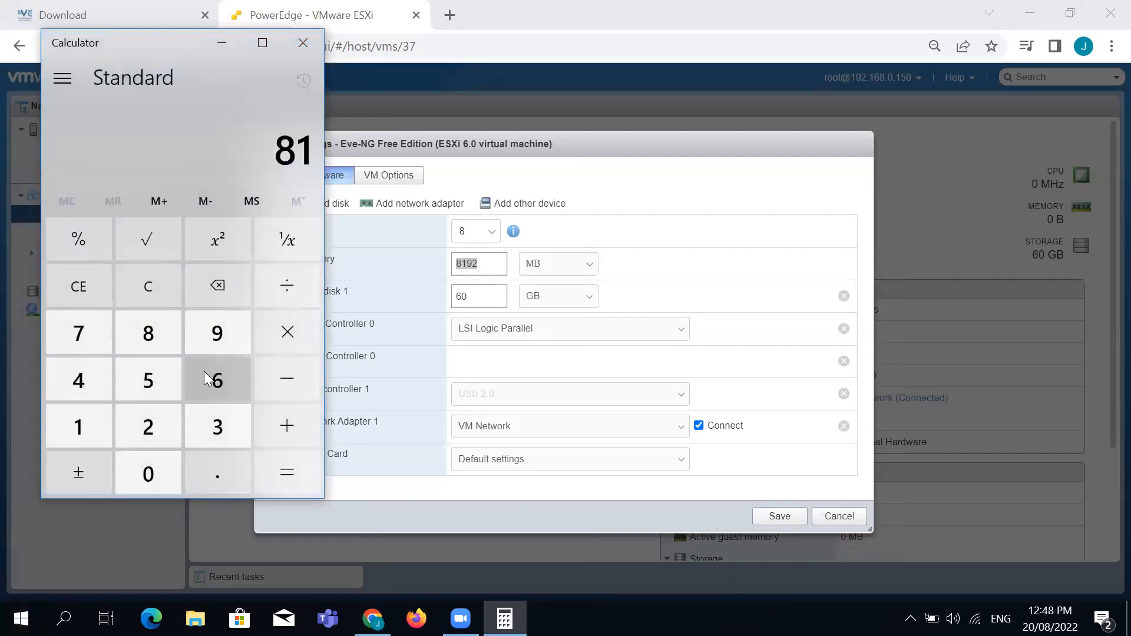
left_click(211, 343)
left_click(147, 419)
left_click(270, 340)
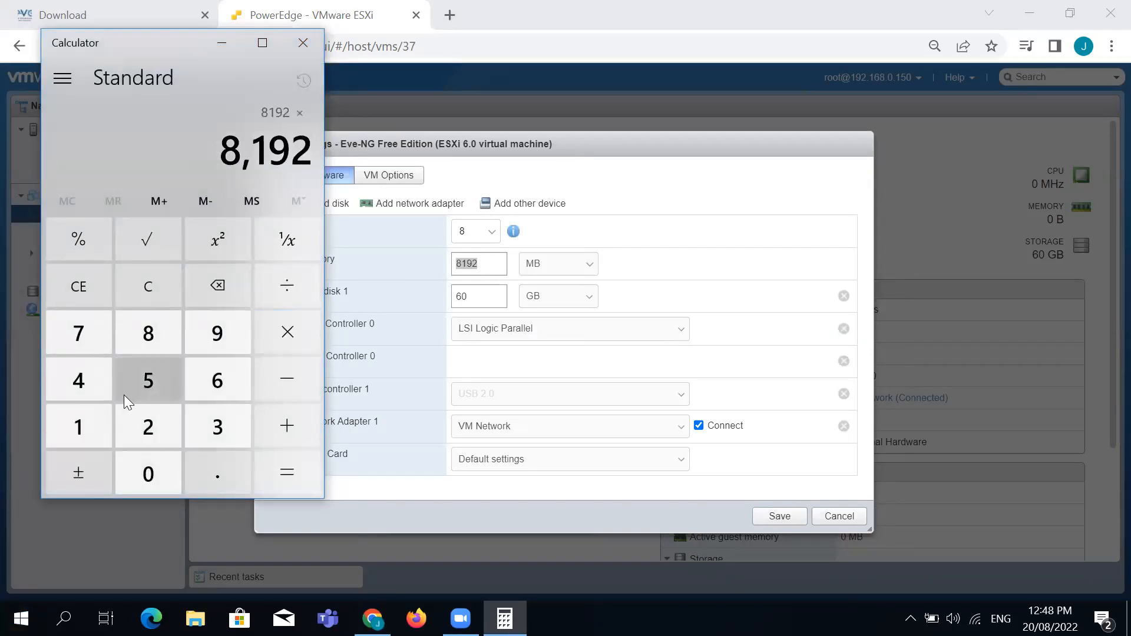
left_click(96, 392)
left_click(285, 484)
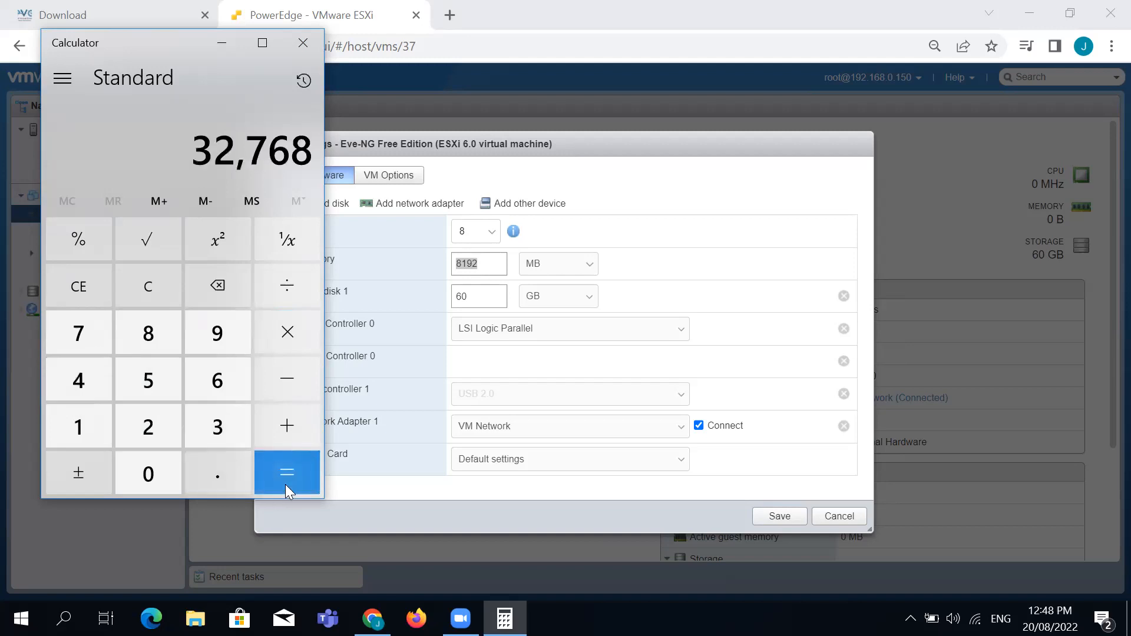
left_click(504, 266)
type("32768")
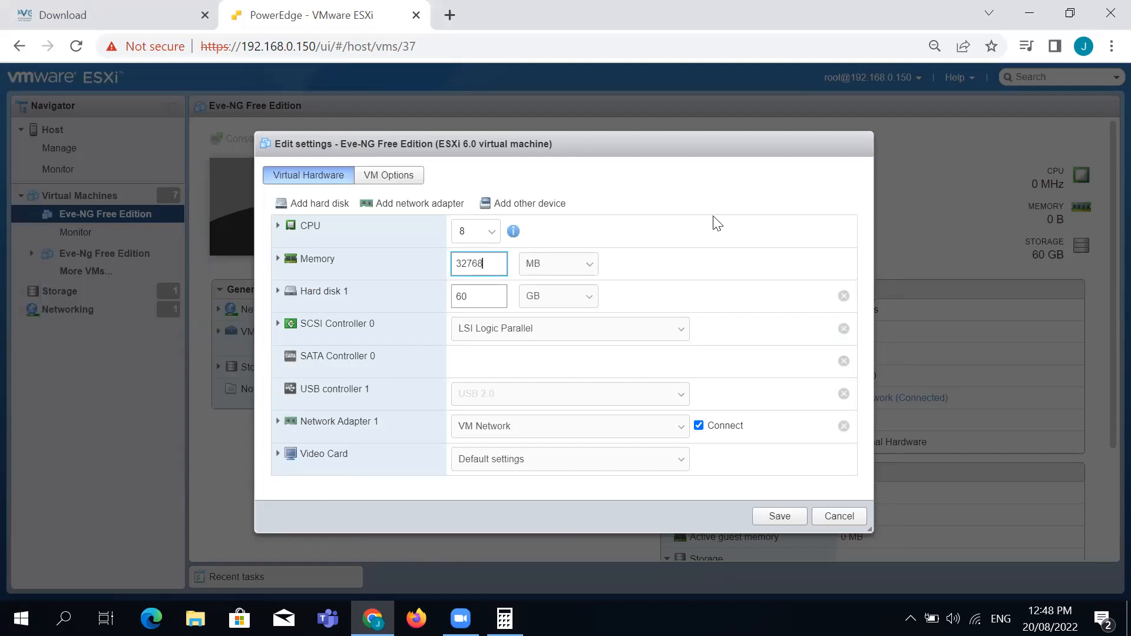
Save Eve-NG Free Edition with 32768 MB memory, then go to Networking port groups
left_click(771, 515)
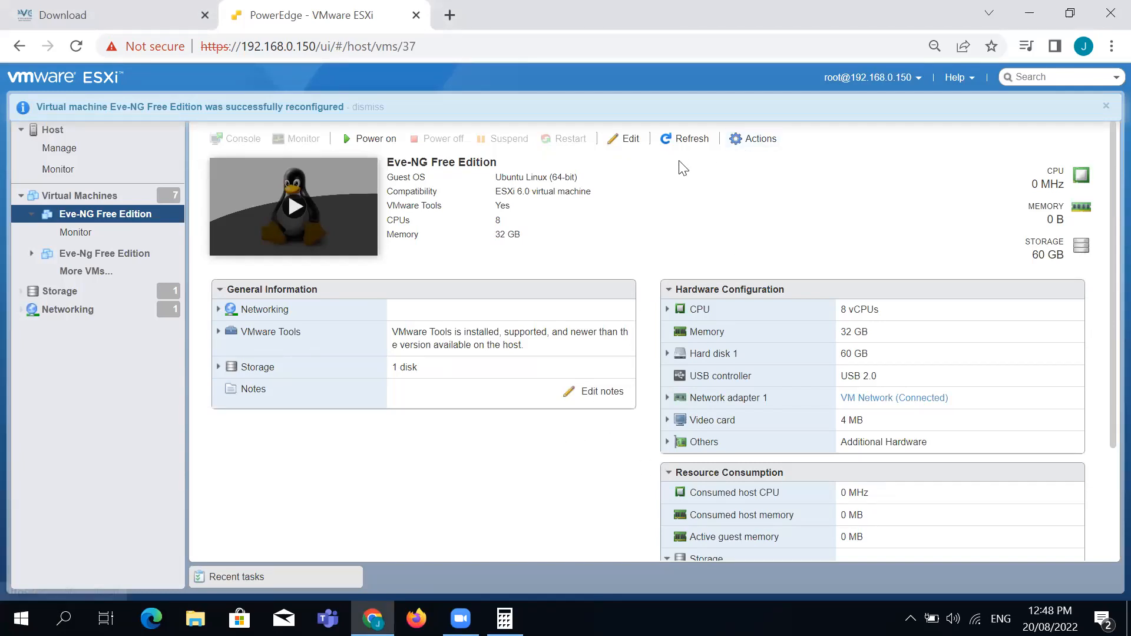
left_click(79, 312)
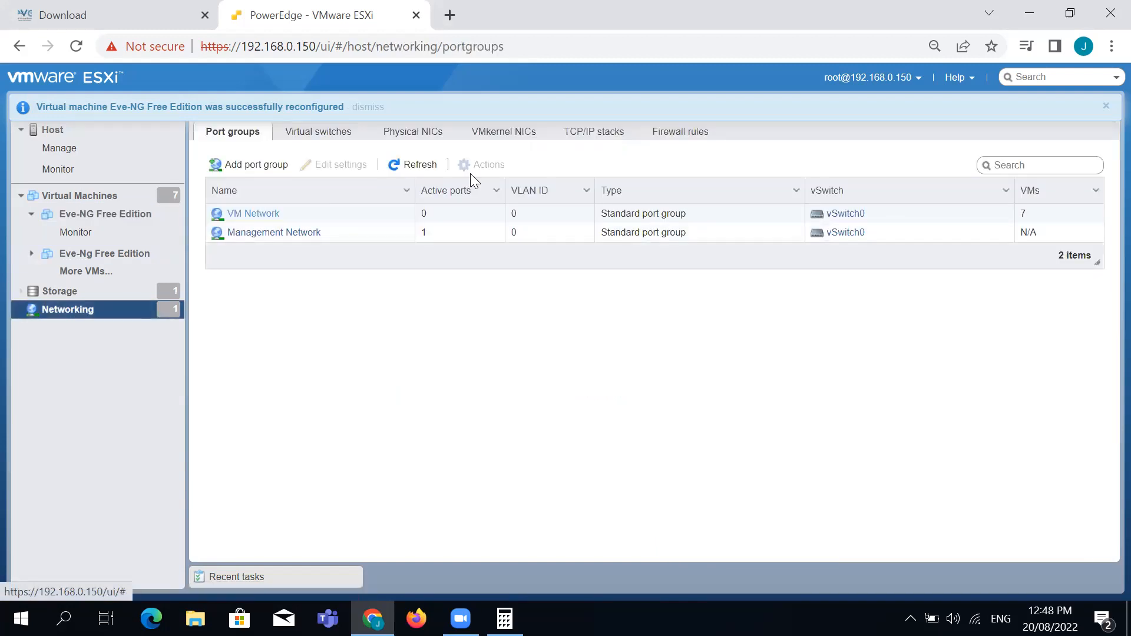
Set Promiscuous mode to Accept on the VM Network port group and save it
left_click(241, 214)
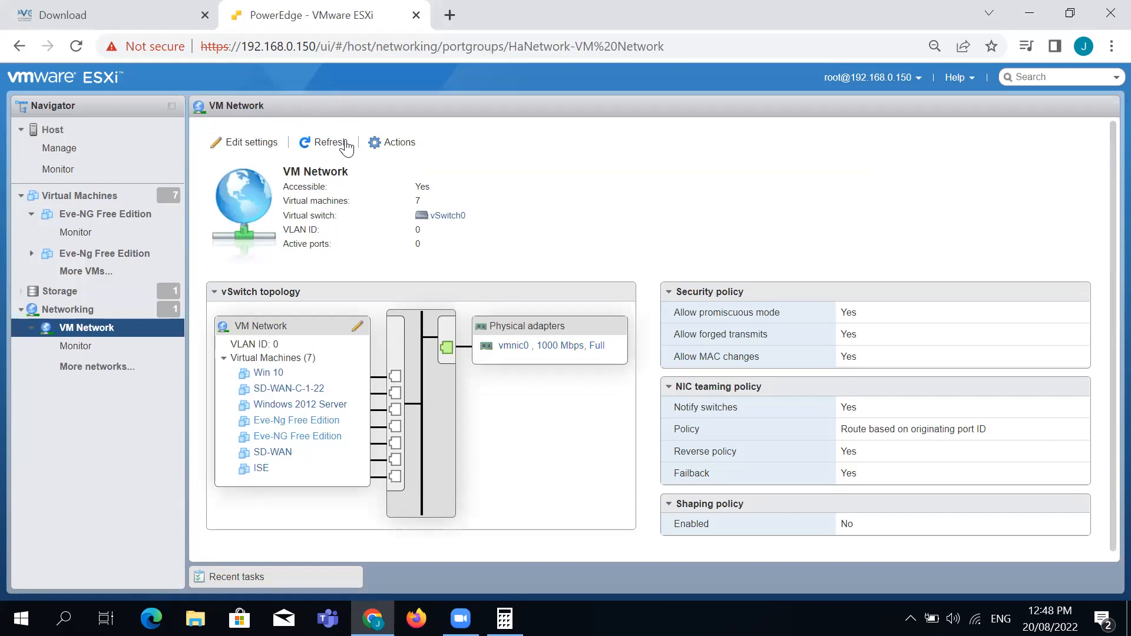
left_click(260, 142)
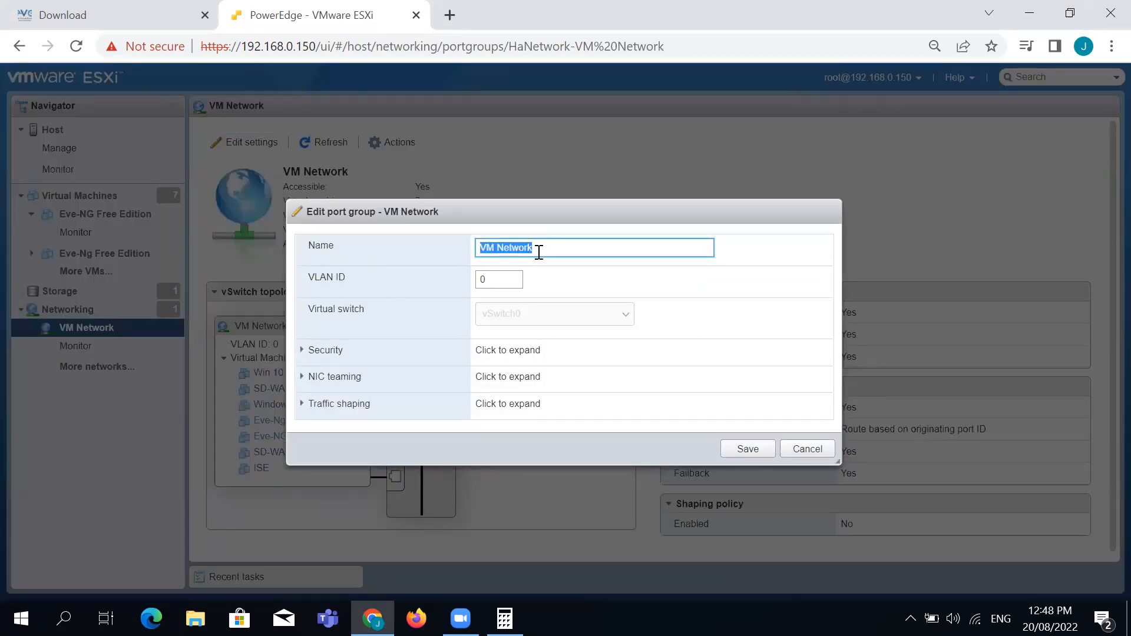
left_click(331, 354)
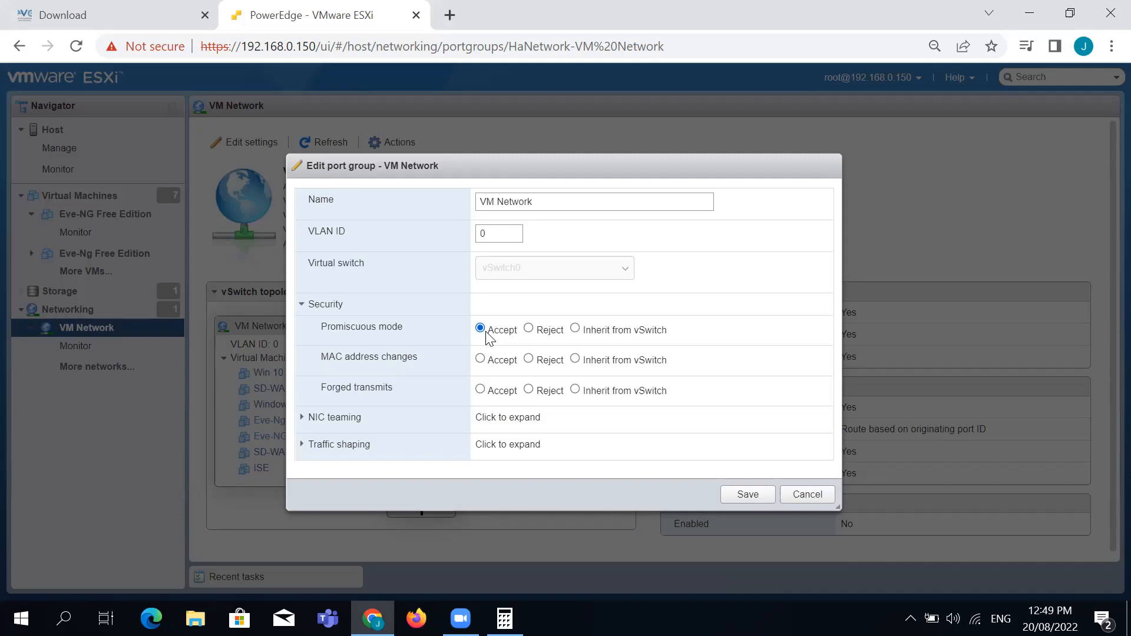
left_click(747, 495)
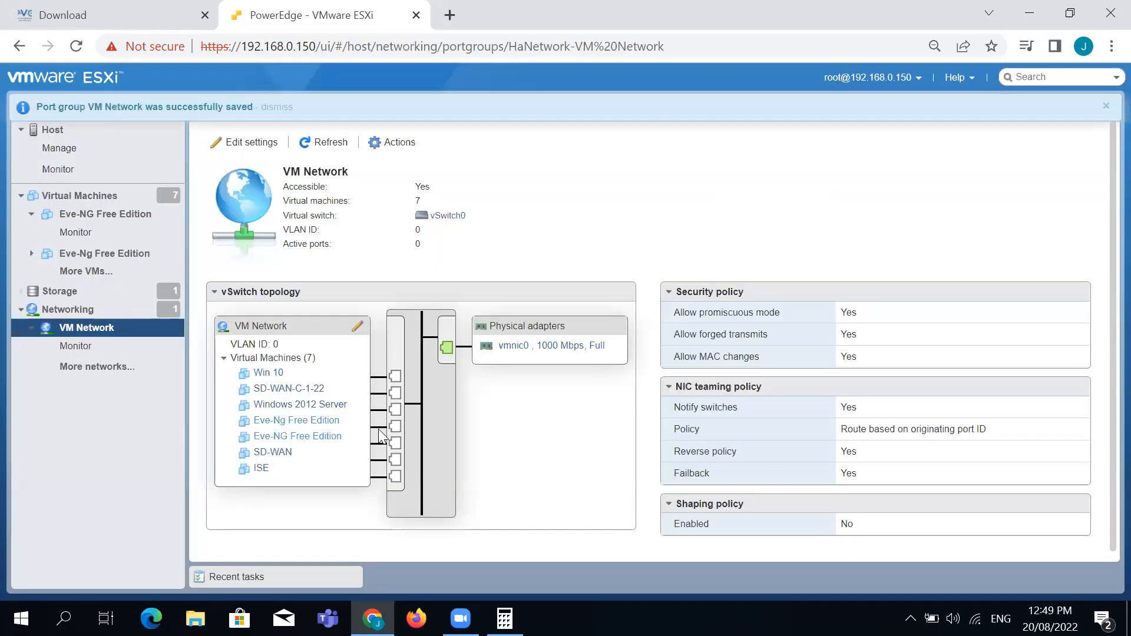
left_click(107, 199)
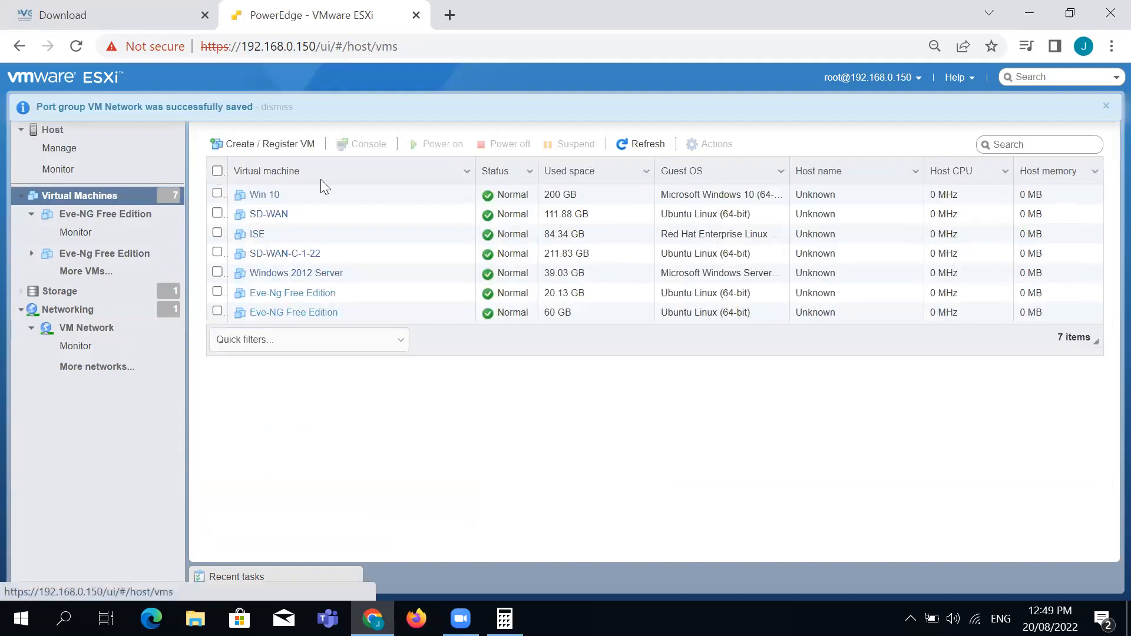
Open Eve-NG Free Edition's Edit settings and review the CPU, memory and Hard disk 1 sections
left_click(331, 312)
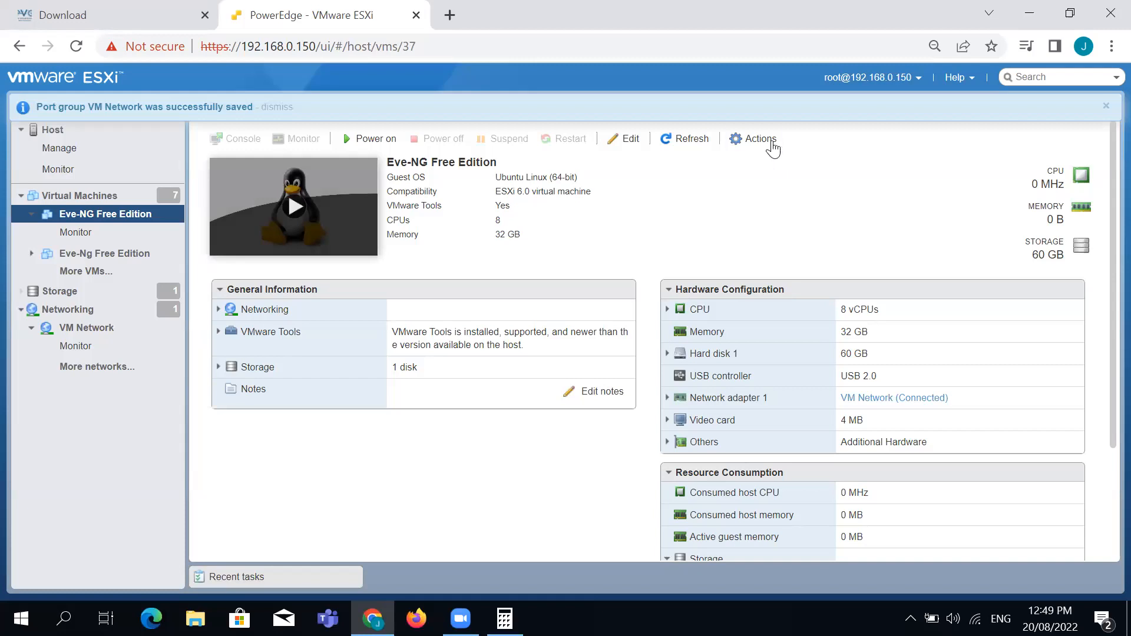
left_click(770, 141)
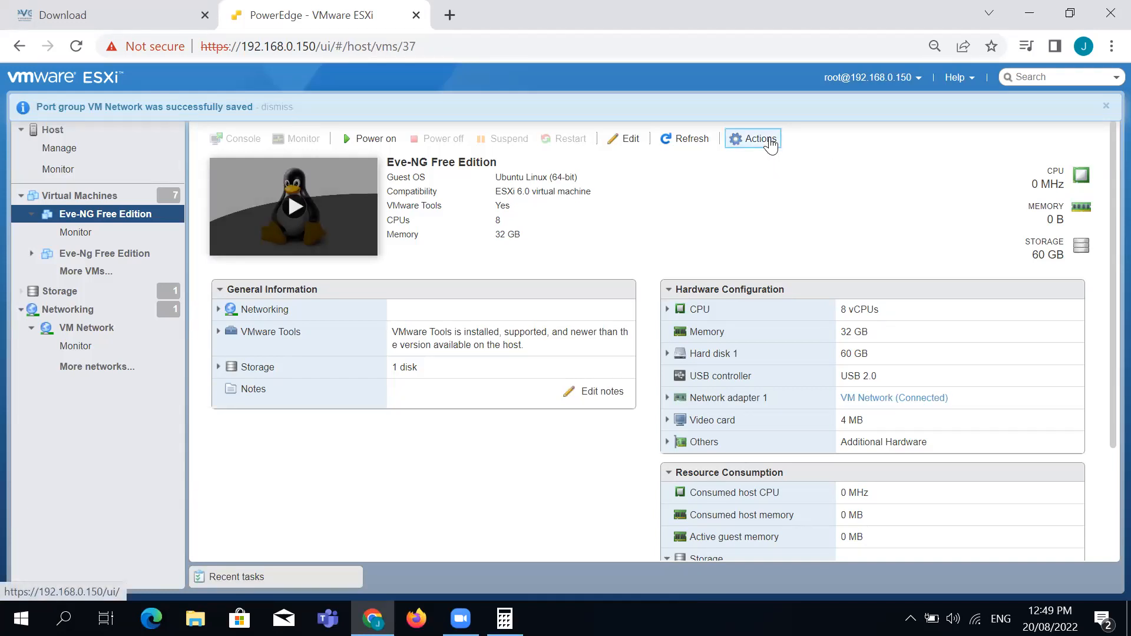
left_click(800, 367)
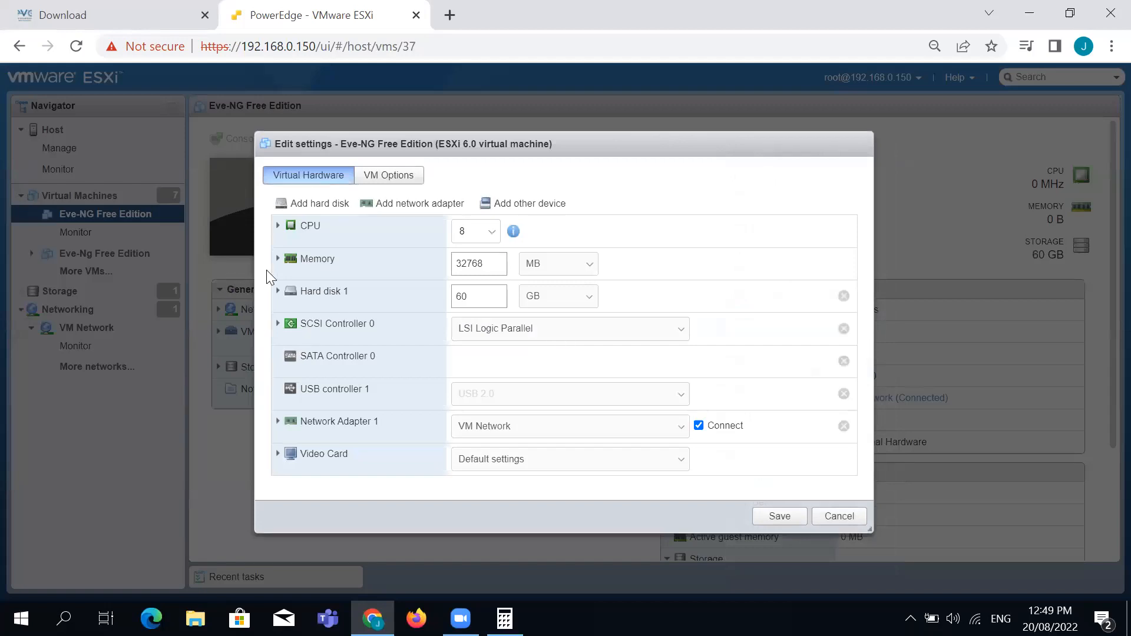
left_click(277, 226)
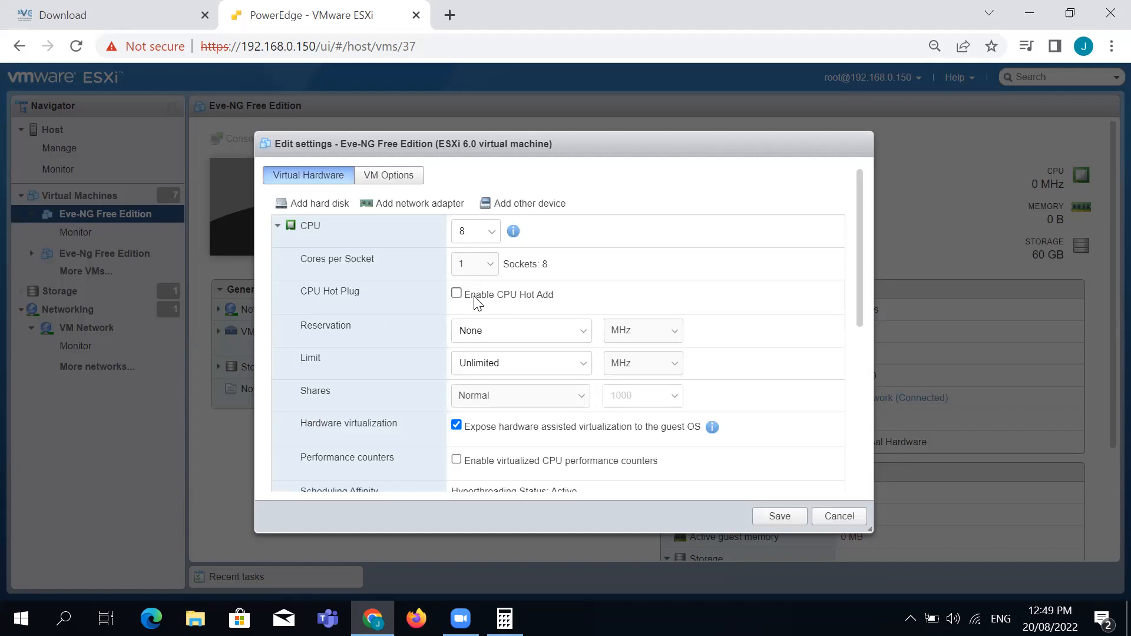
left_click(279, 226)
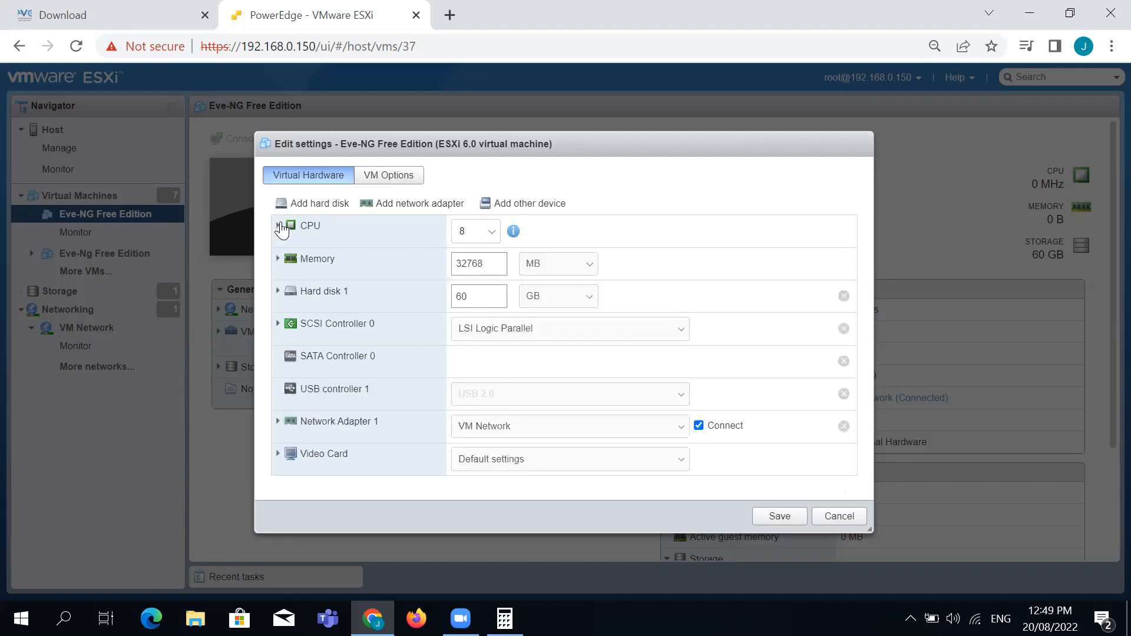
left_click(278, 259)
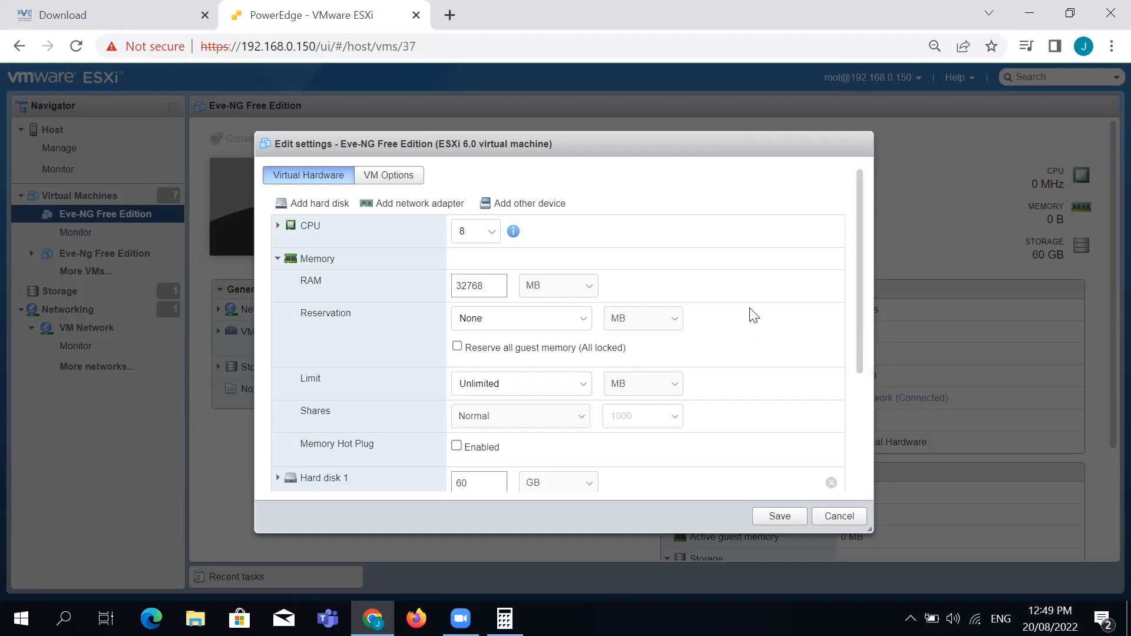
scroll(613, 356, "down", 3)
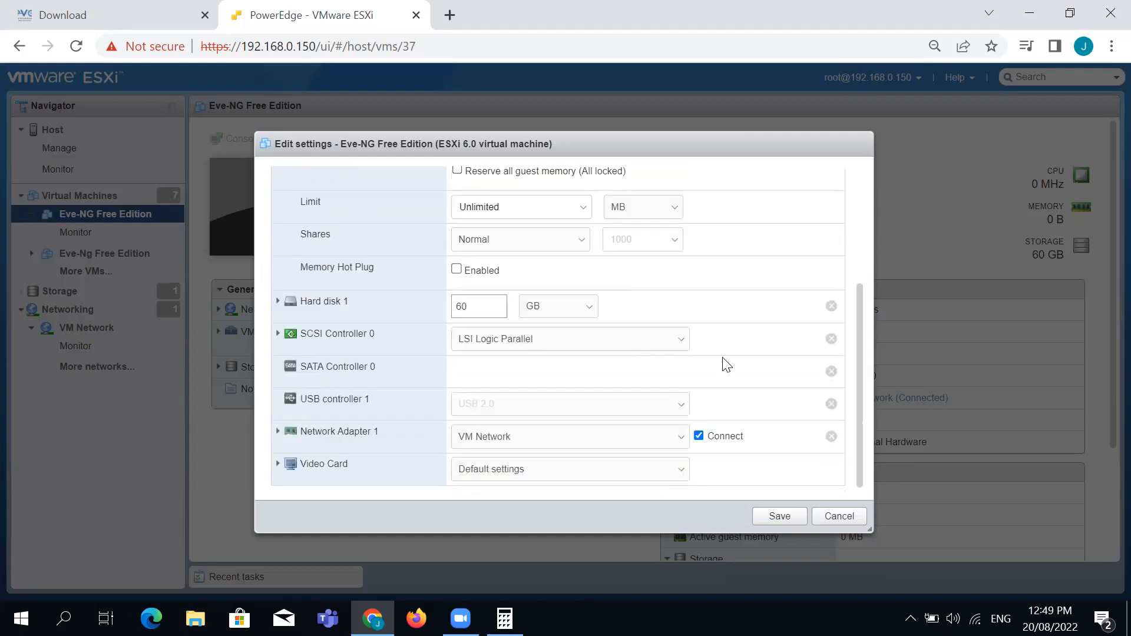
left_click(278, 299)
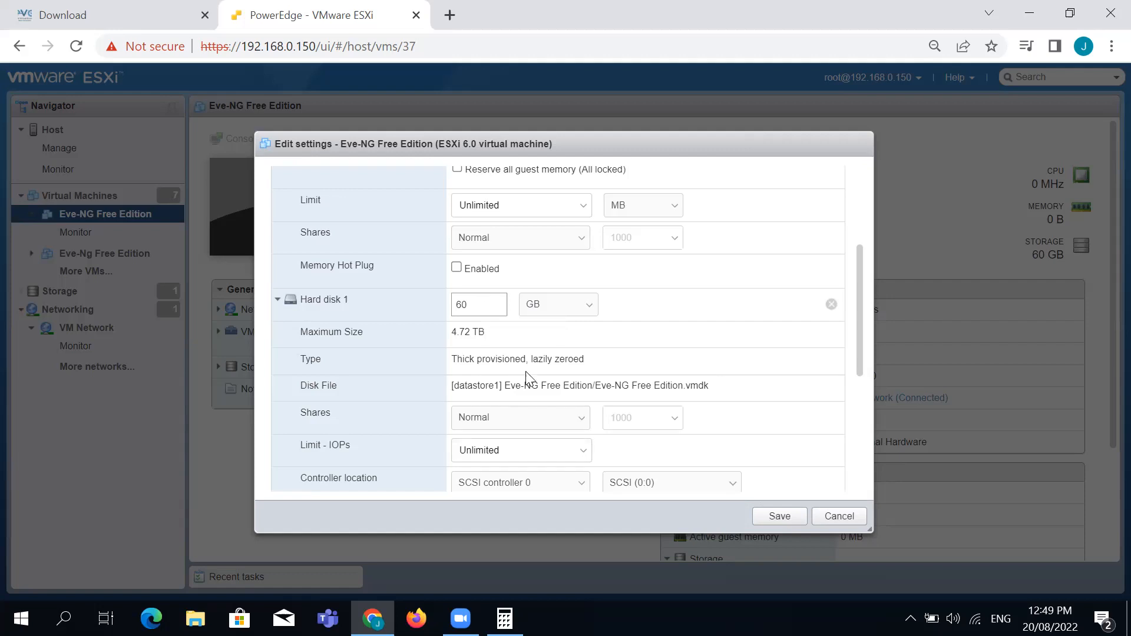
left_click_drag(861, 321, 861, 254)
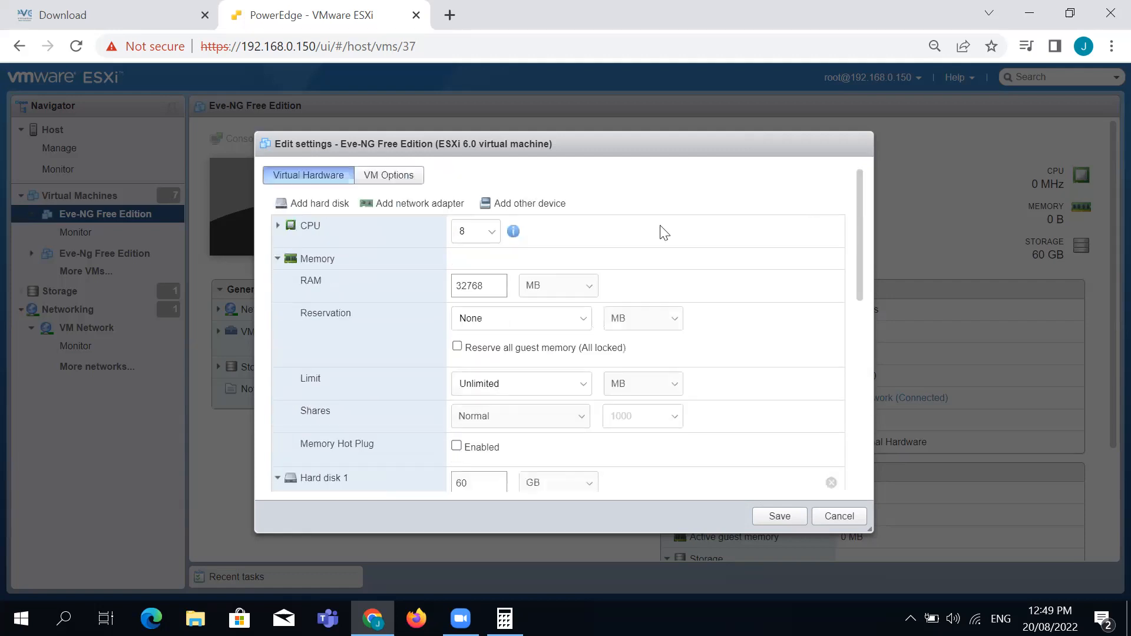
left_click(277, 259)
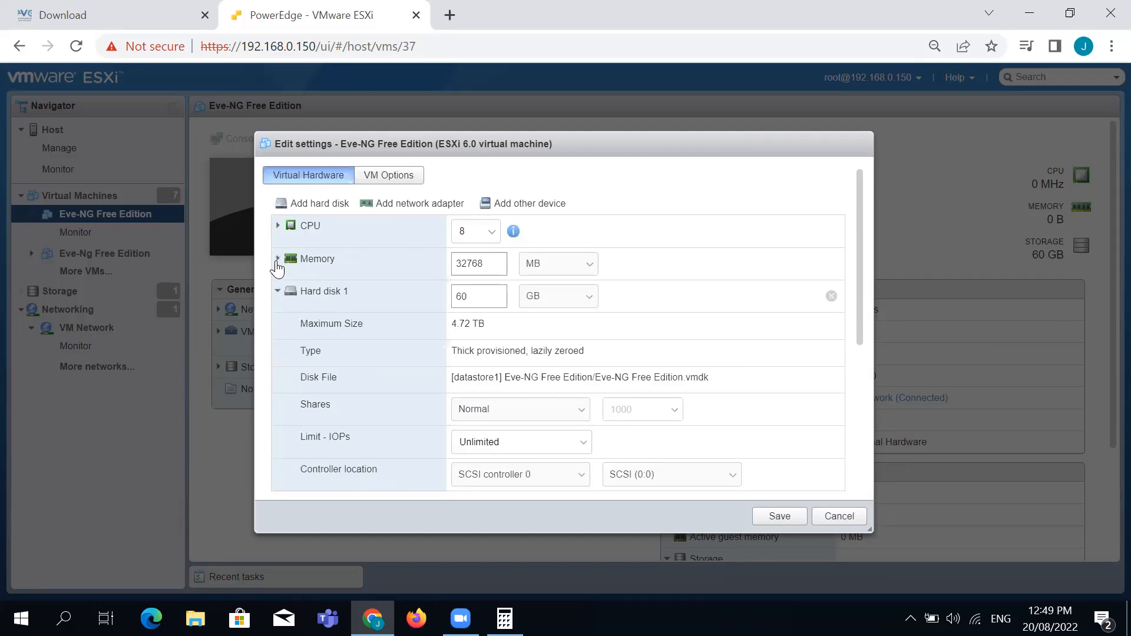
Check the VM Options general settings, save the configuration, and select Eve-NG Free Edition in the list
left_click(390, 176)
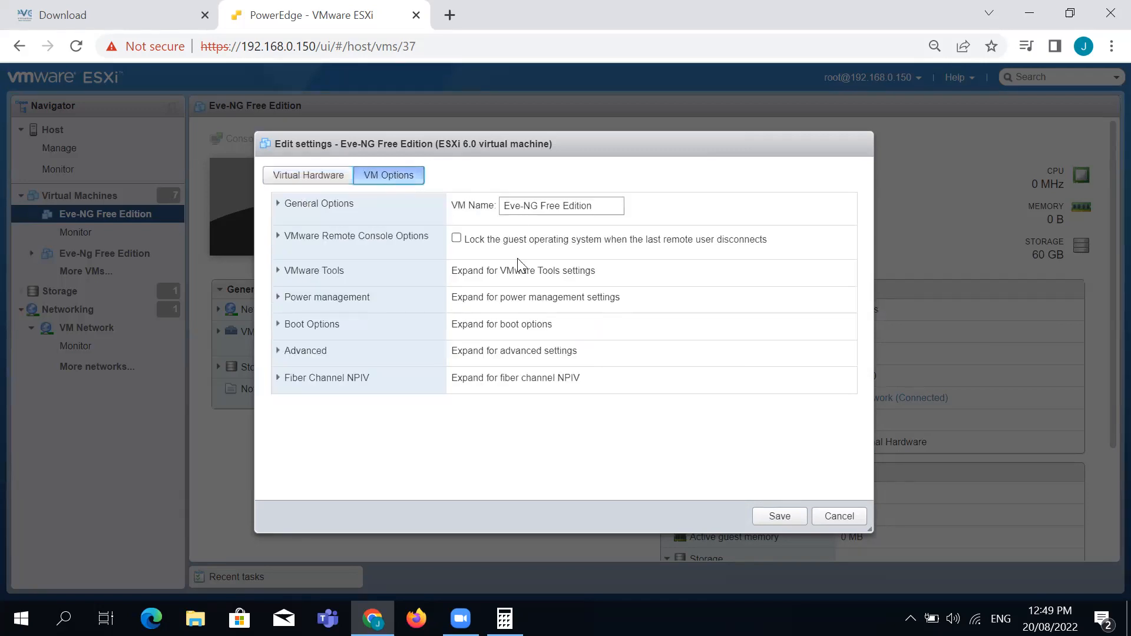
left_click(283, 204)
left_click(282, 204)
left_click(304, 175)
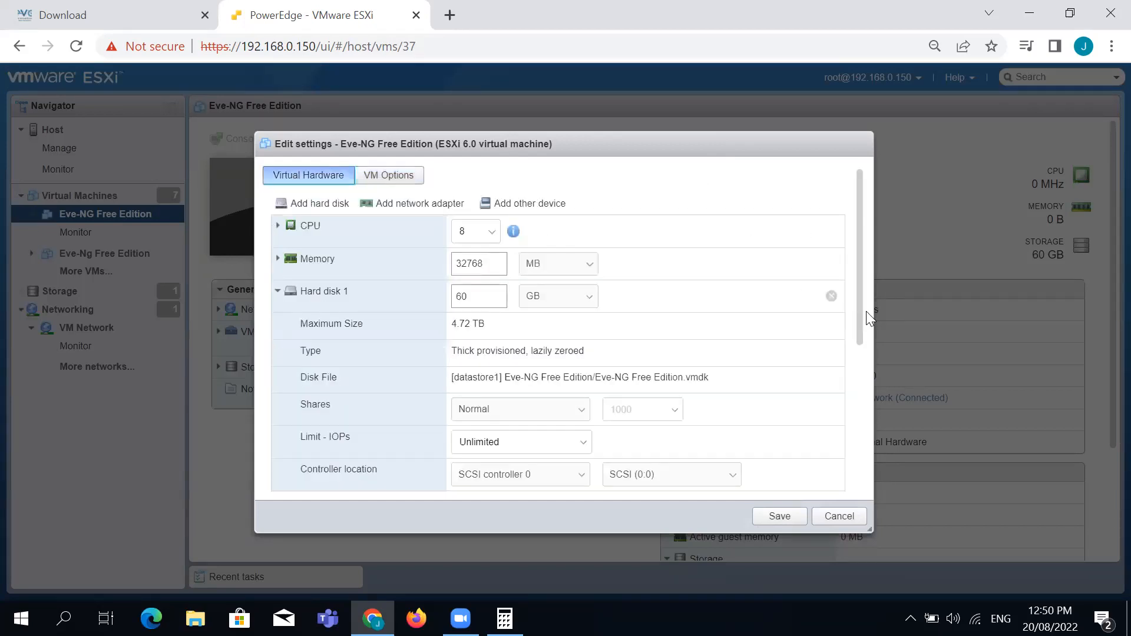
left_click_drag(858, 290, 856, 518)
left_click(783, 521)
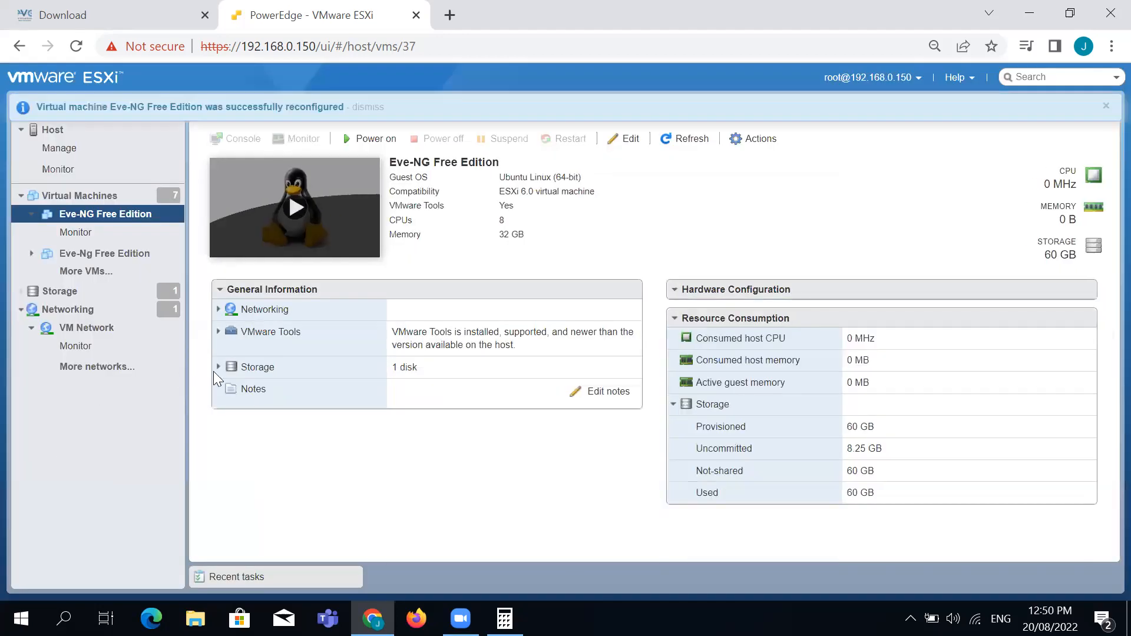
left_click(79, 196)
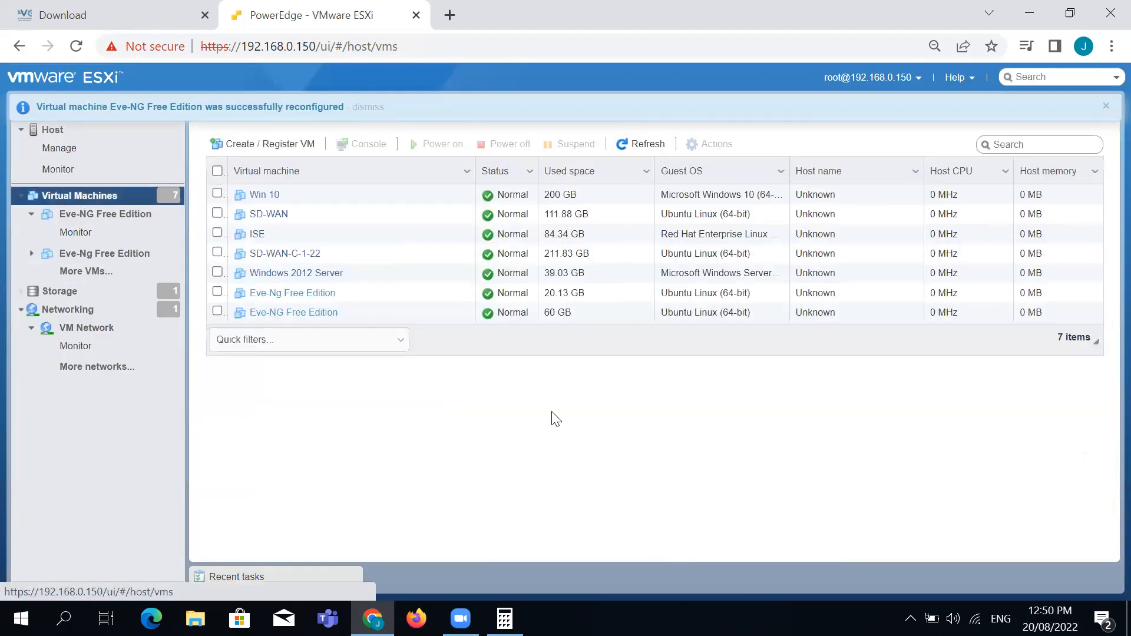
left_click(216, 311)
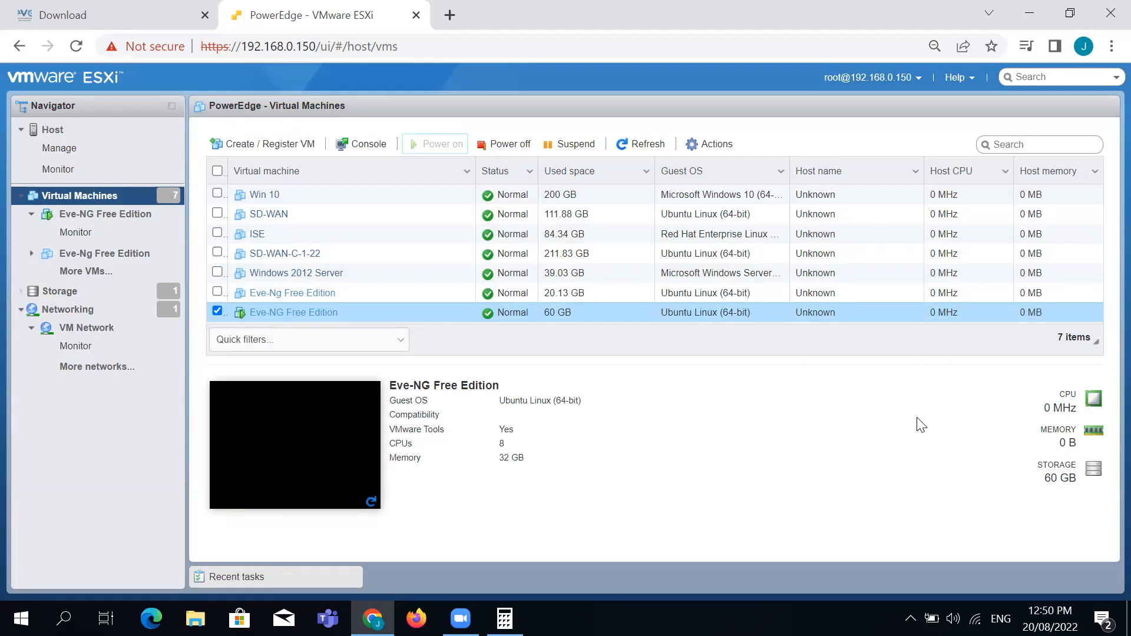
Refresh the running Eve-NG Free Edition VM, check its 32 GB memory, and open its console
left_click(642, 148)
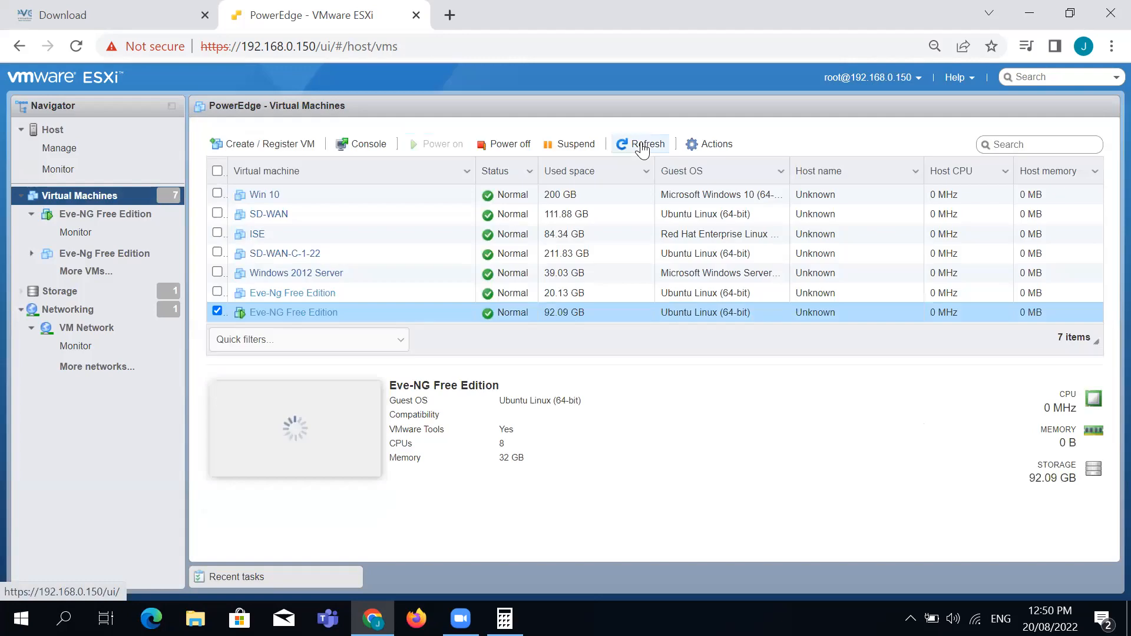
left_click(642, 147)
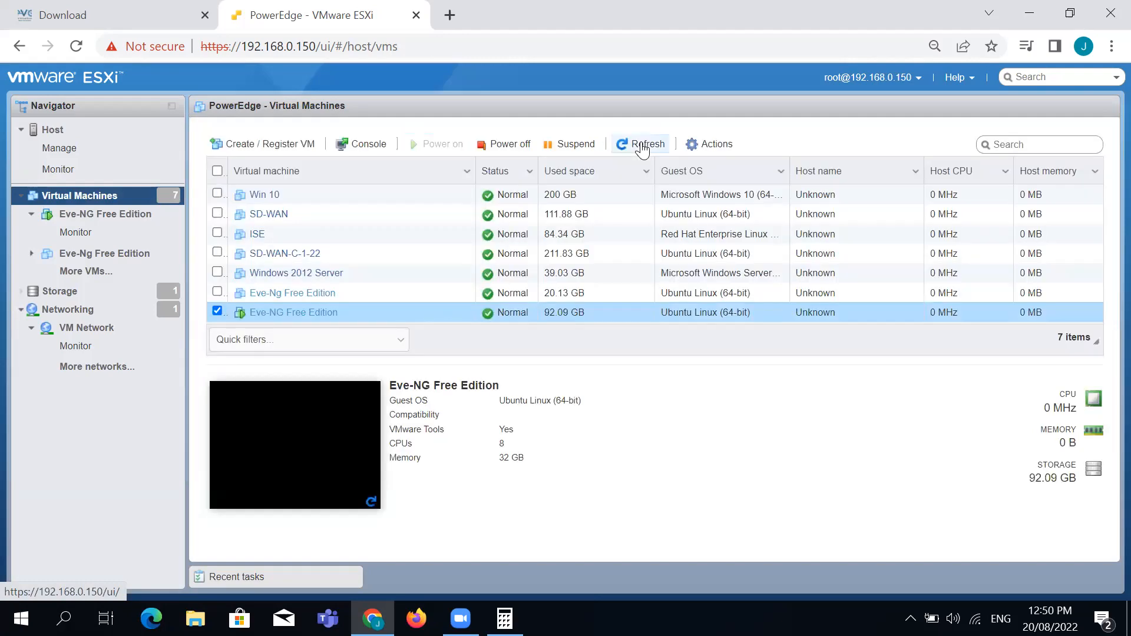
left_click(642, 148)
left_click_drag(530, 459, 406, 455)
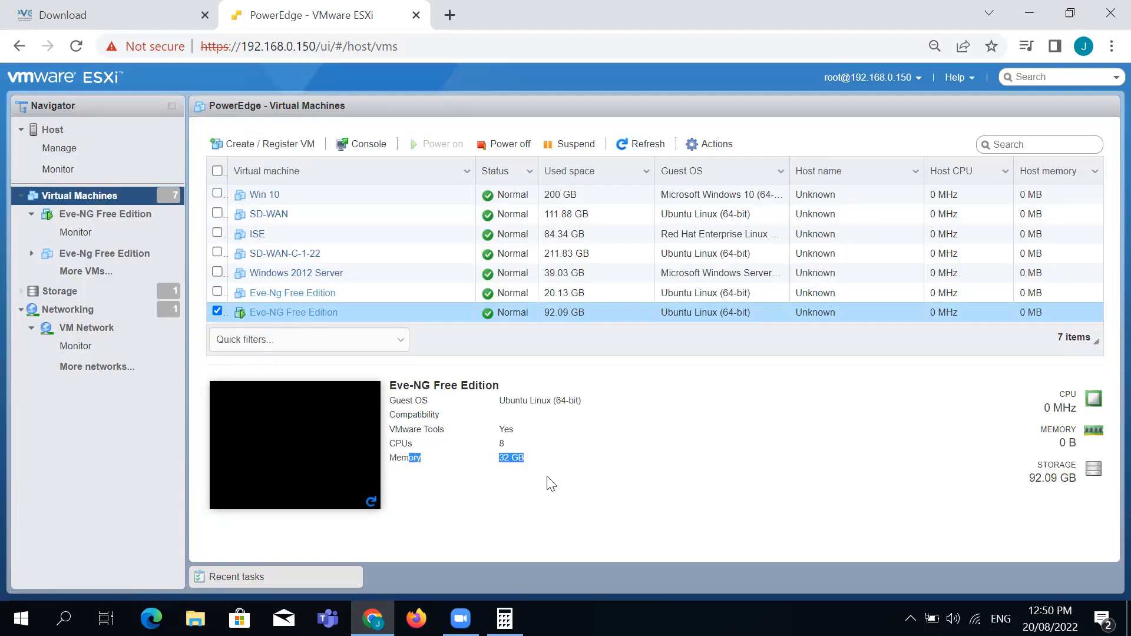
left_click(520, 459)
left_click(649, 146)
left_click(328, 440)
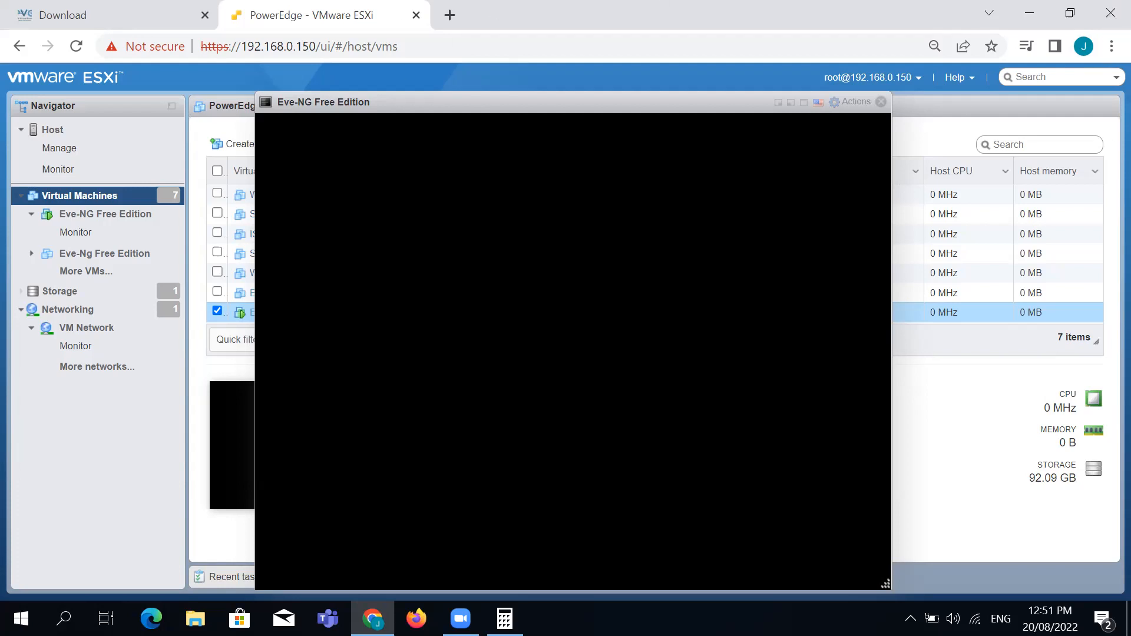
Close the console, refresh resource usage, then briefly reopen and close the Eve-NG console
left_click(881, 101)
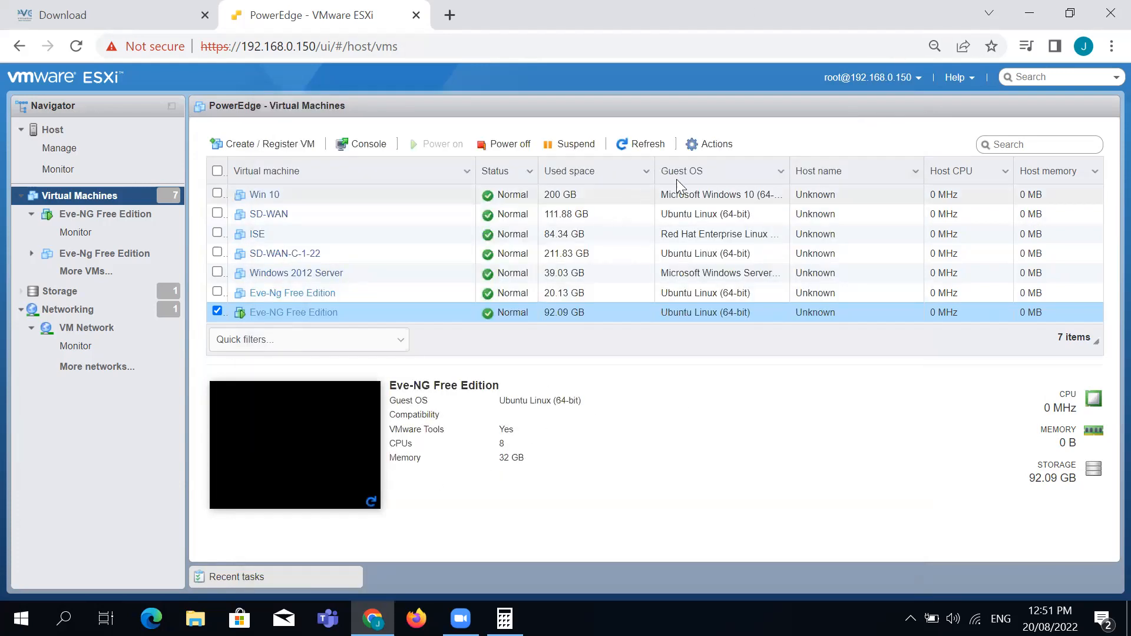
left_click(648, 145)
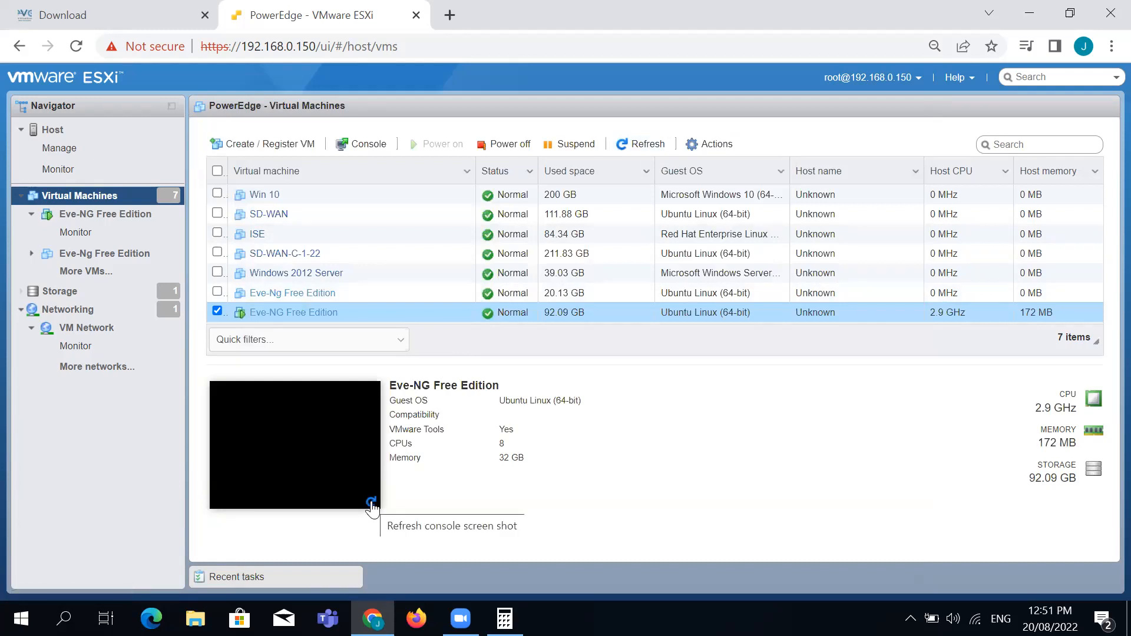
left_click(295, 462)
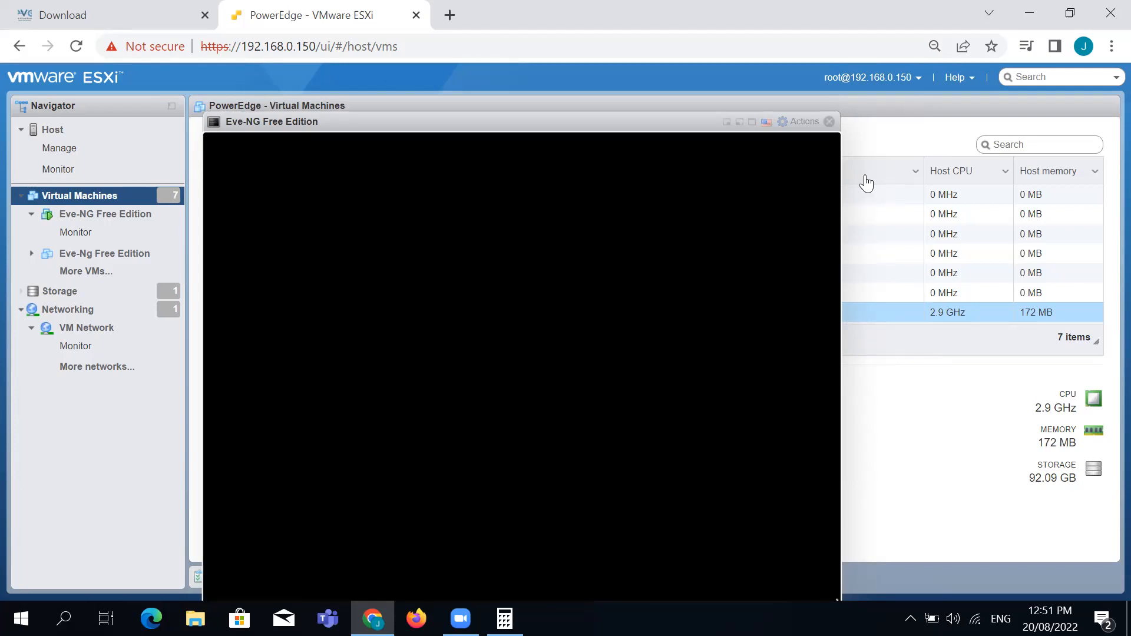
left_click(860, 194)
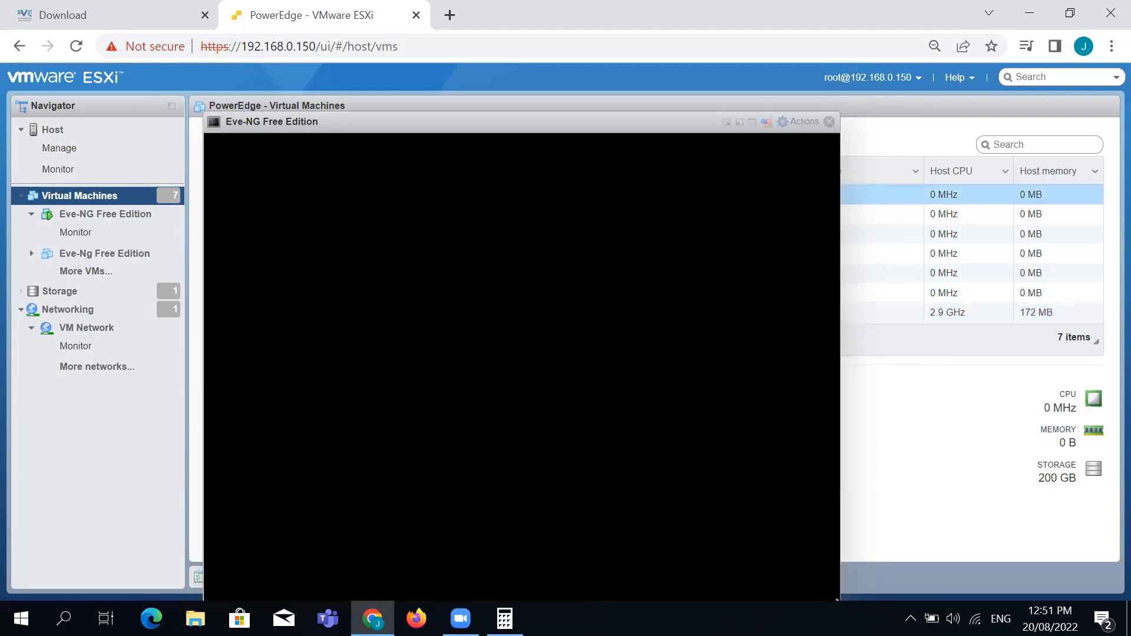
left_click(828, 122)
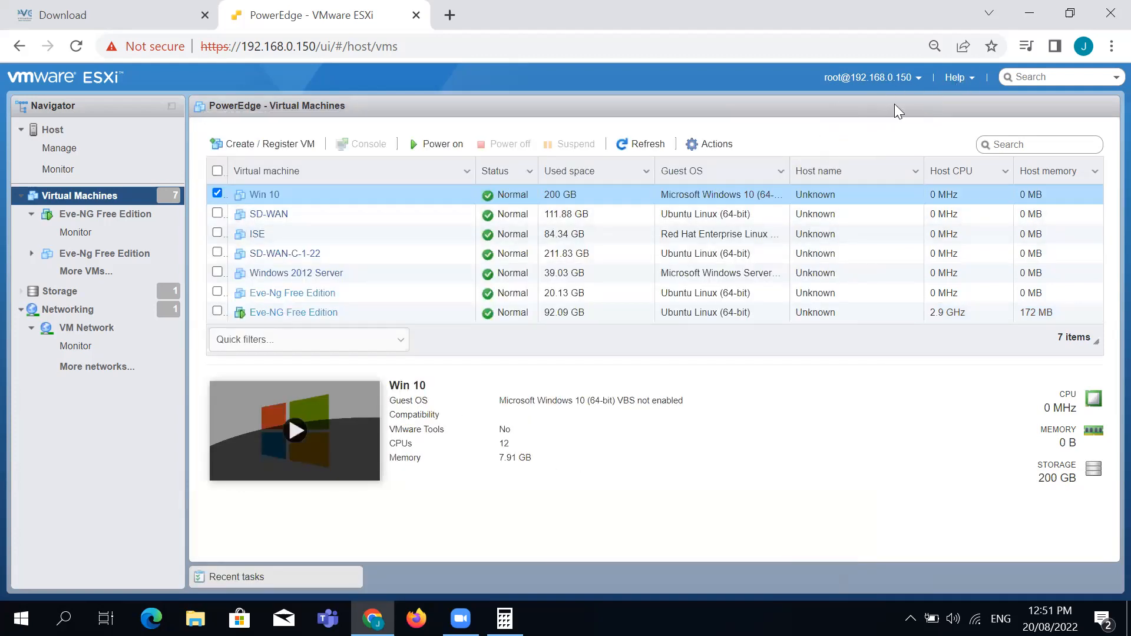
left_click(643, 143)
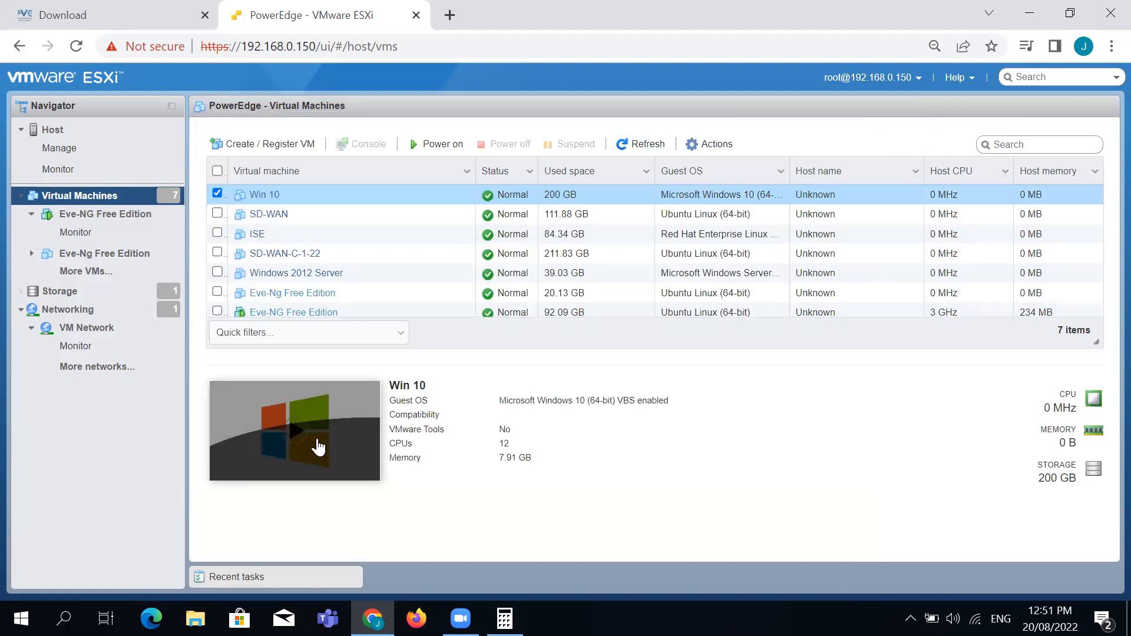
Toggle the Win 10 and SD-WAN checkboxes, then open the Eve-NG Free Edition VM page
left_click(214, 194)
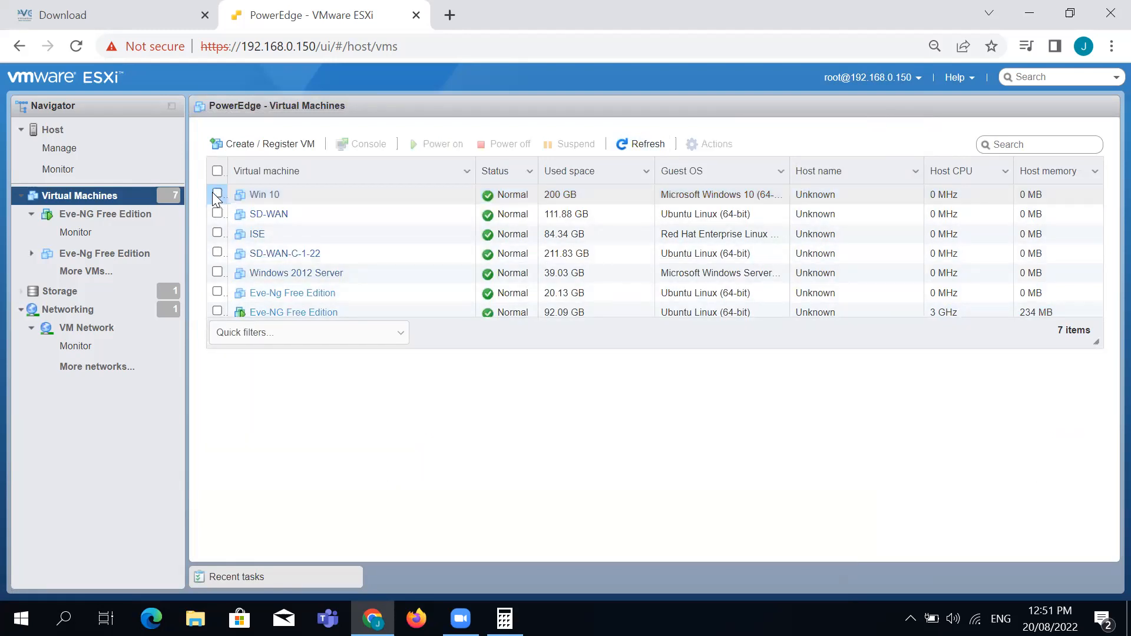
left_click(218, 214)
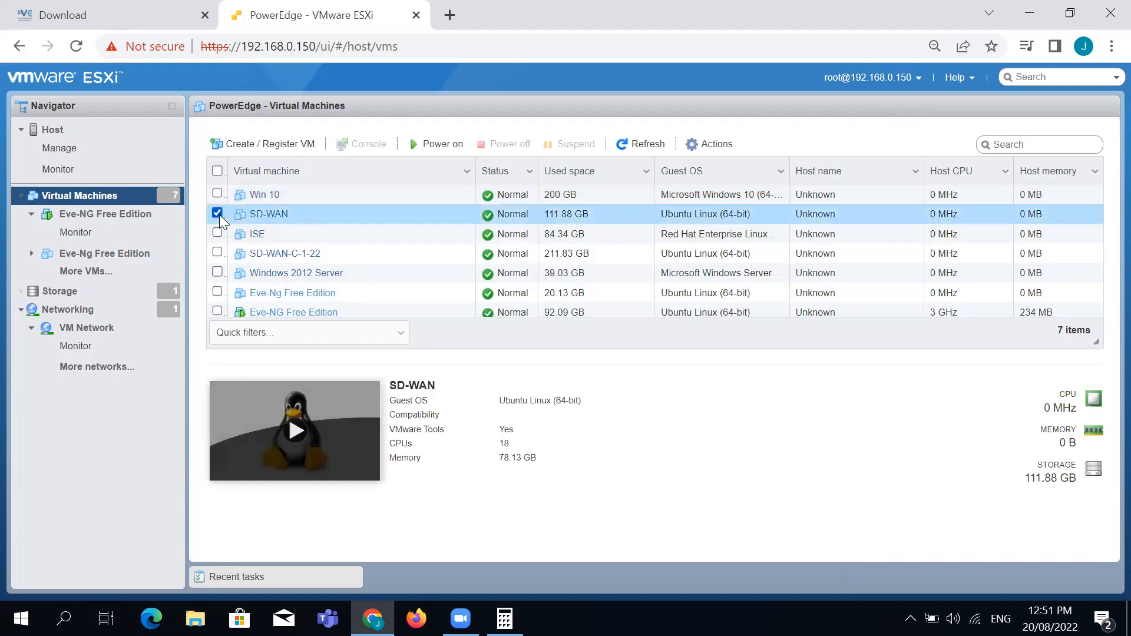
left_click(219, 194)
left_click(218, 214)
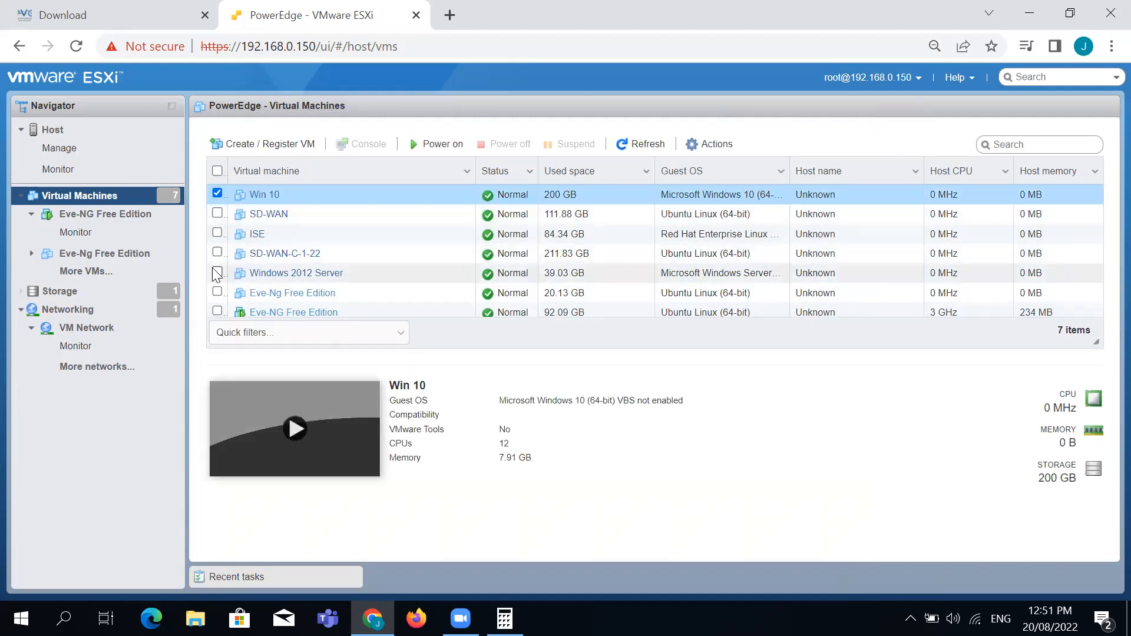
left_click(217, 194)
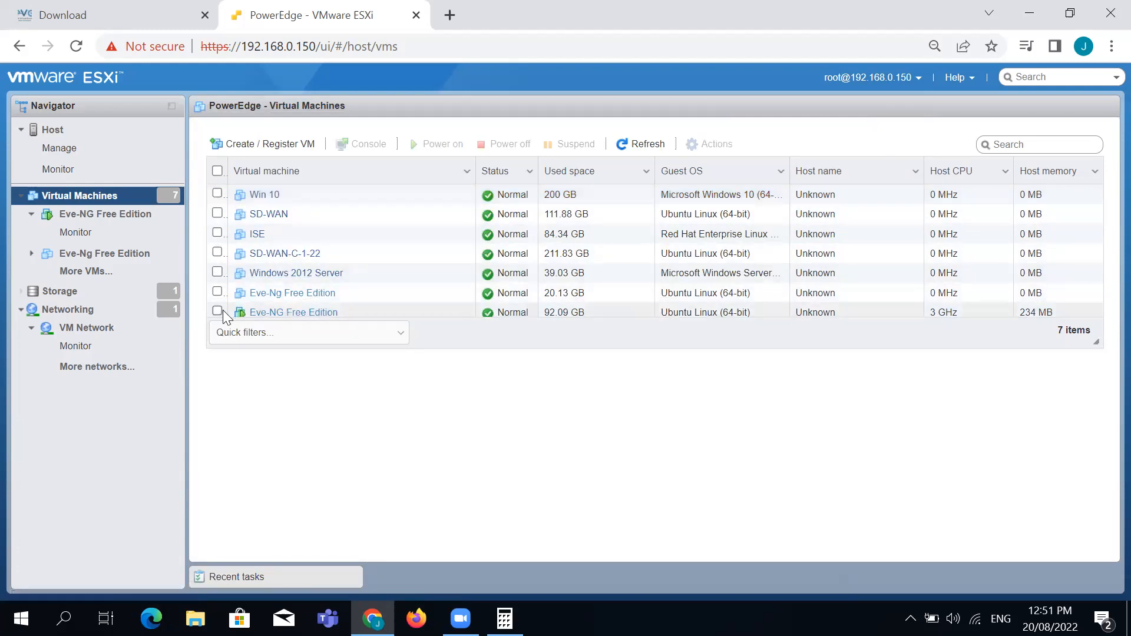
left_click(271, 312)
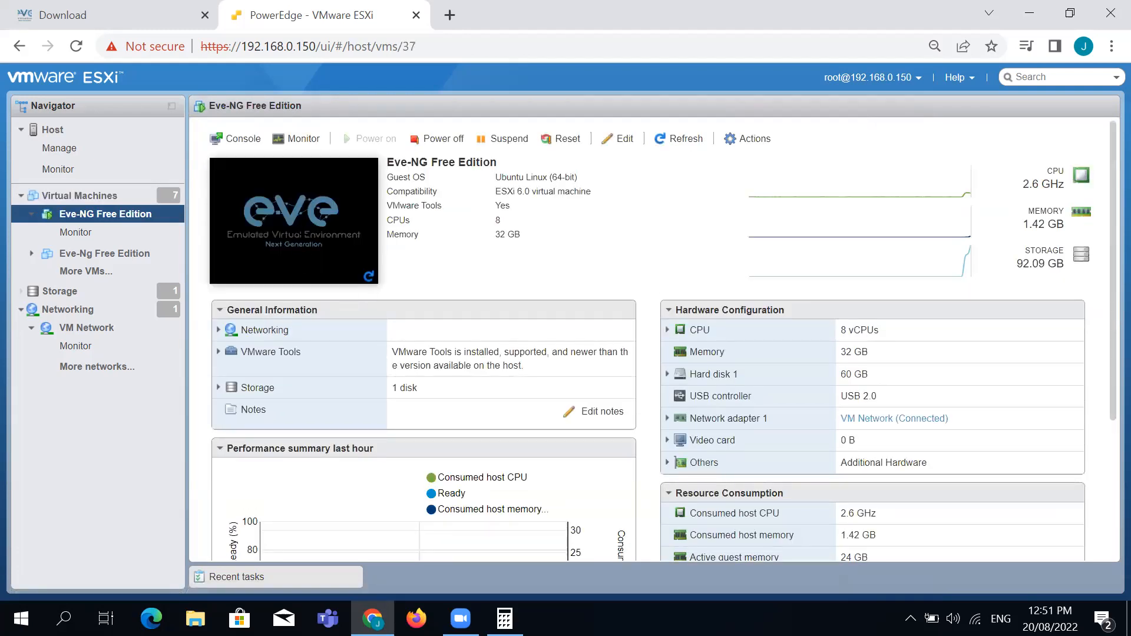
Open, move and close the Eve-NG console, refresh, and reopen it at the EVE-NG login prompt
left_click(302, 233)
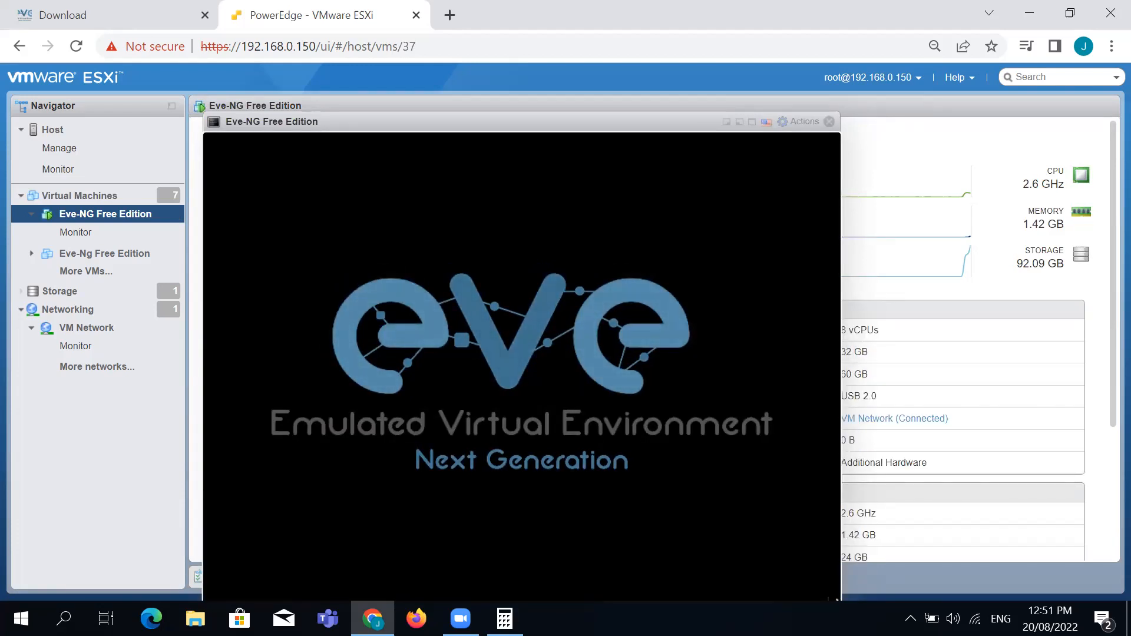
left_click_drag(644, 118, 718, 42)
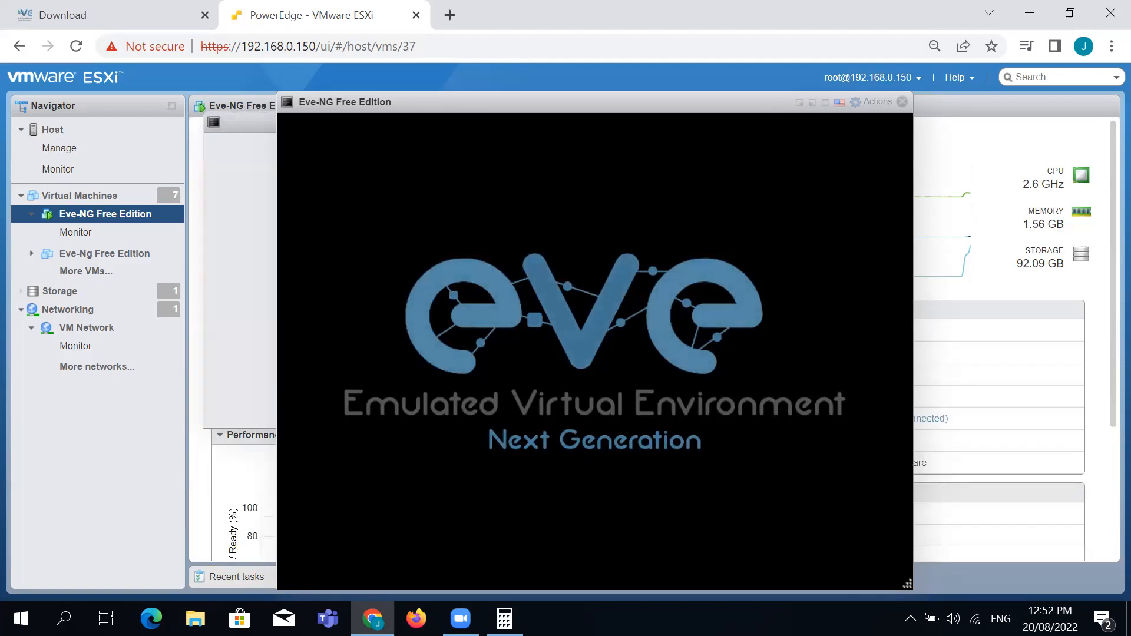
left_click(900, 102)
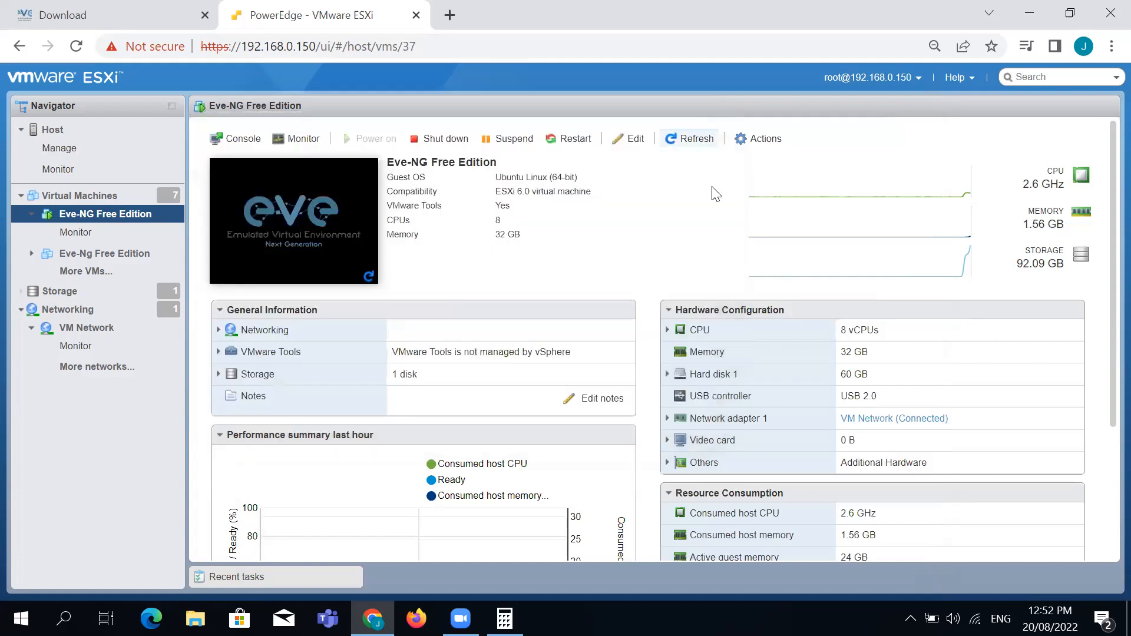
left_click(700, 146)
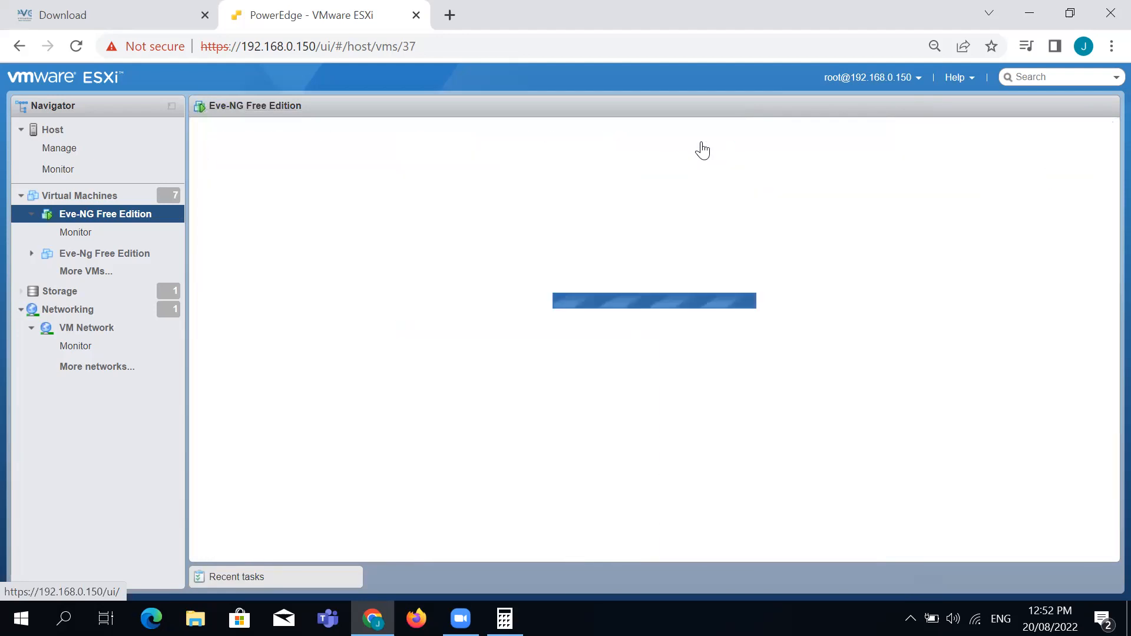
left_click(253, 222)
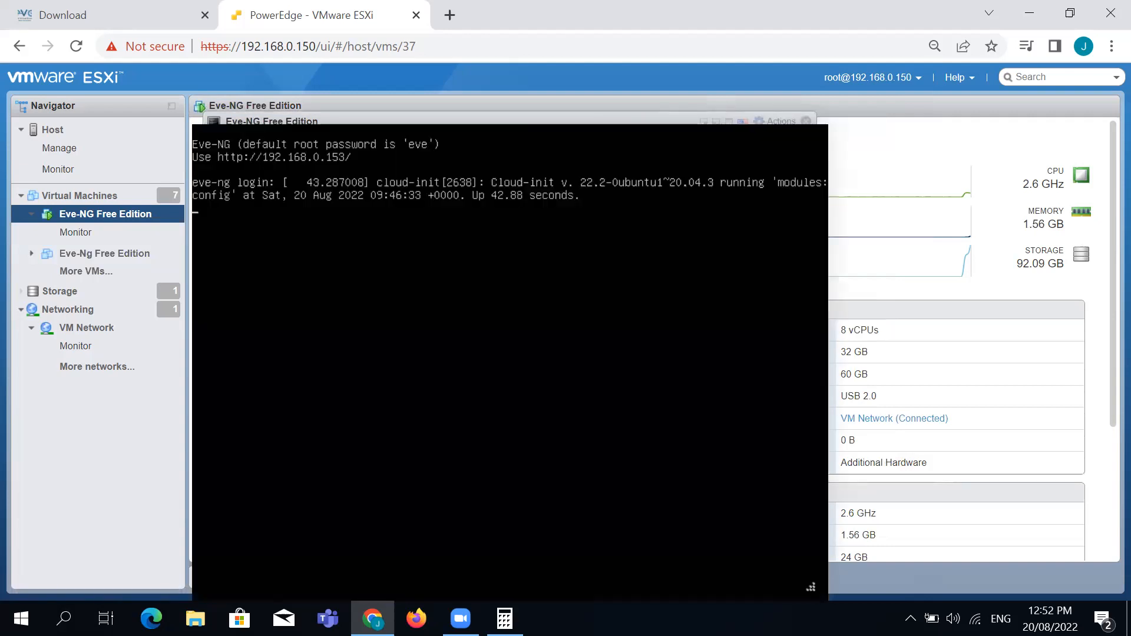
Log into the Eve-NG console as root
key("Return")
key("Return")
key("Return")
key("Return")
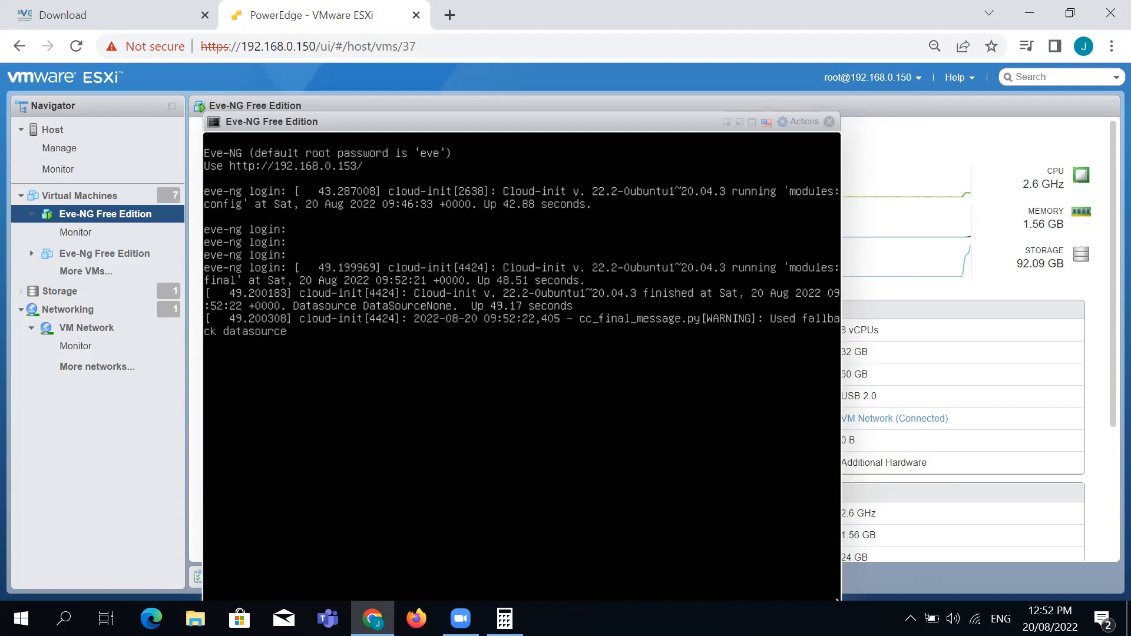
key("Return")
key("Return")
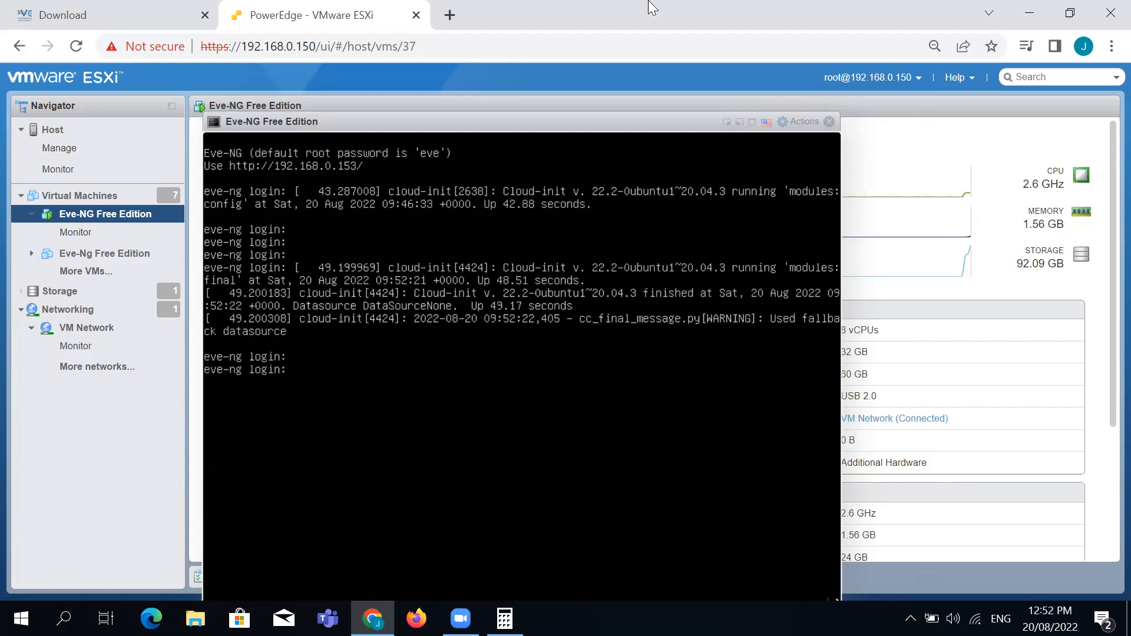
left_click_drag(667, 124, 693, 78)
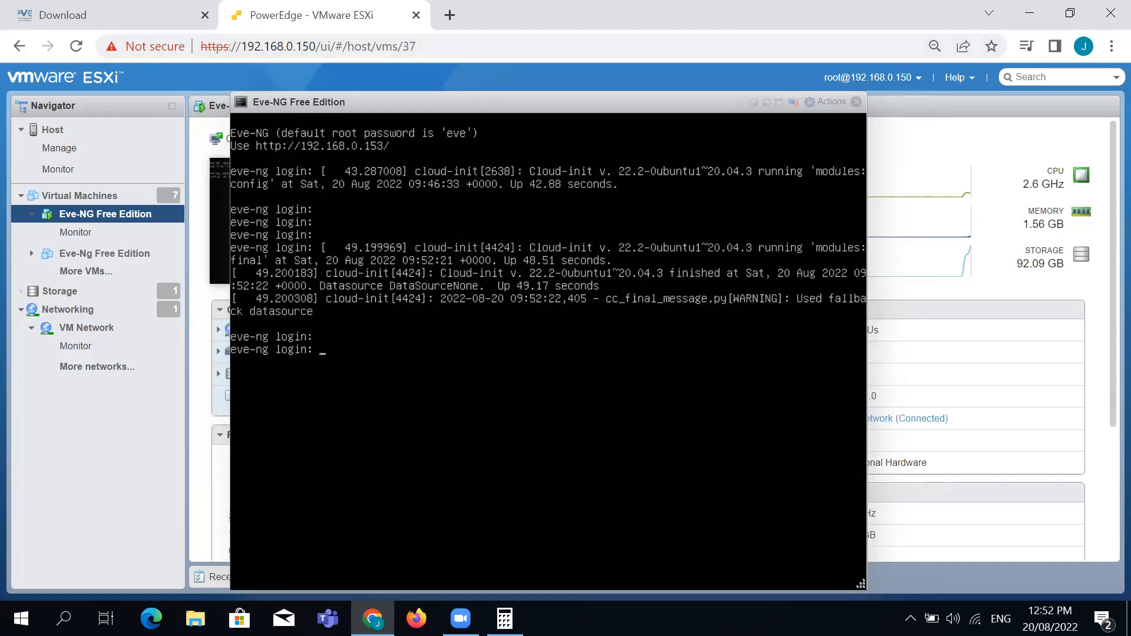
type("ad")
key("BackSpace")
key("BackSpace")
type("root")
key("Return")
key("Return")
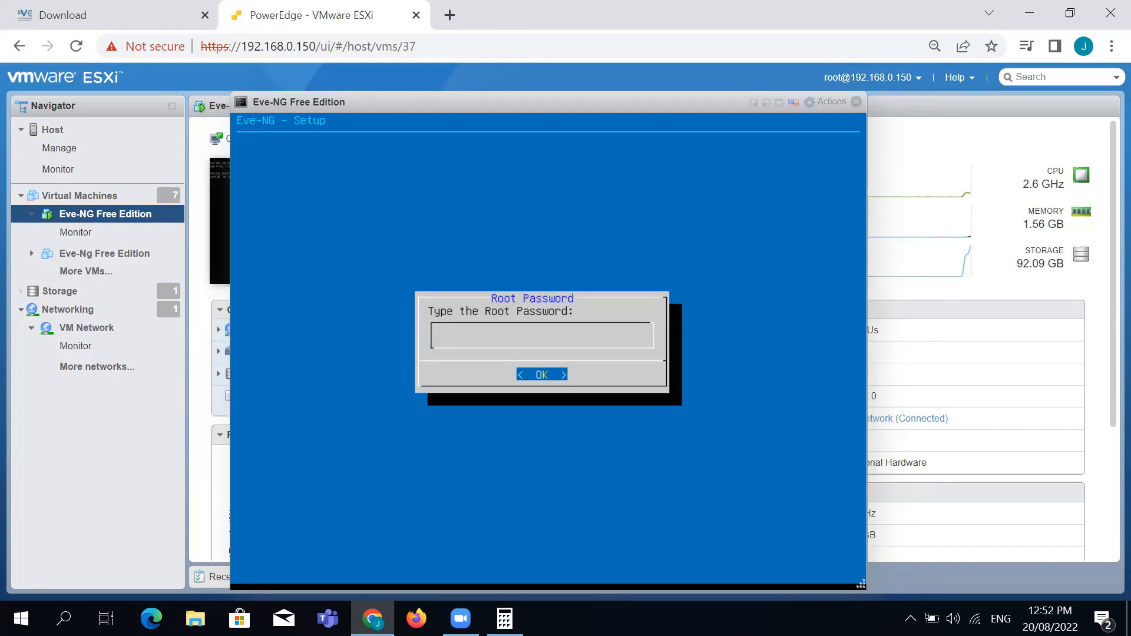
Set the root password and keep hostname eve-ng, domain example.com and DHCP
key("Return")
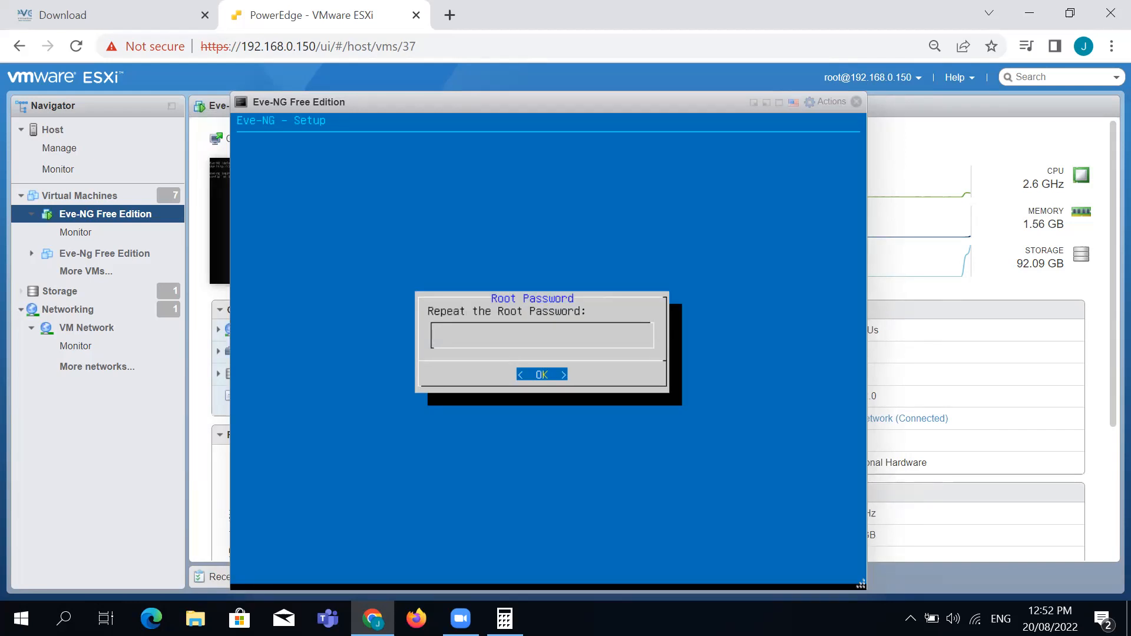
key("Return")
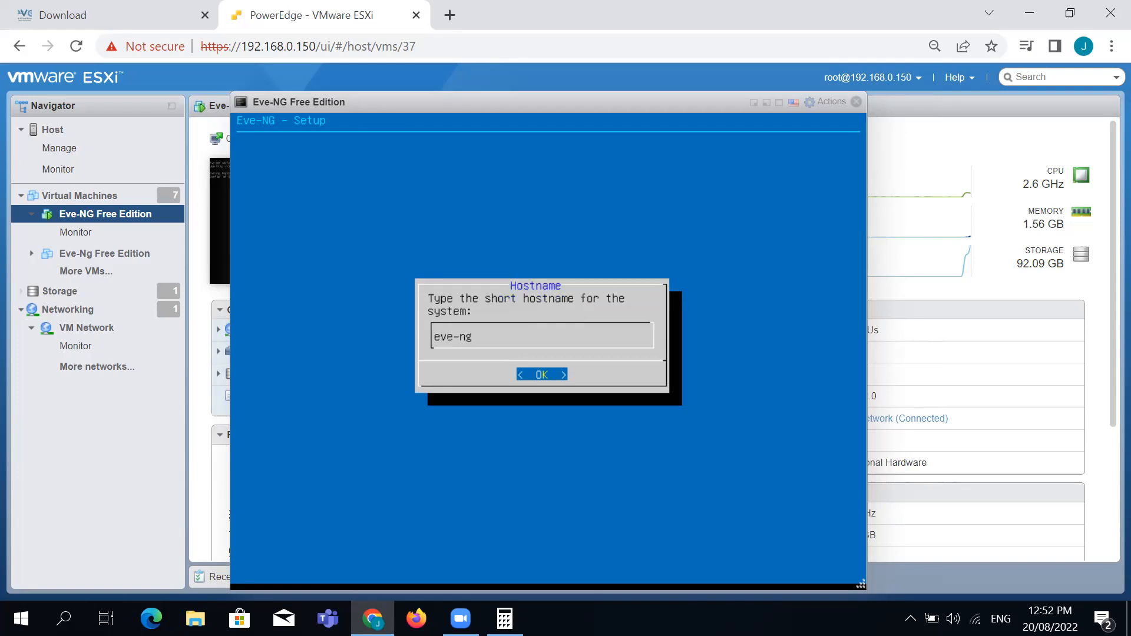
key("Return")
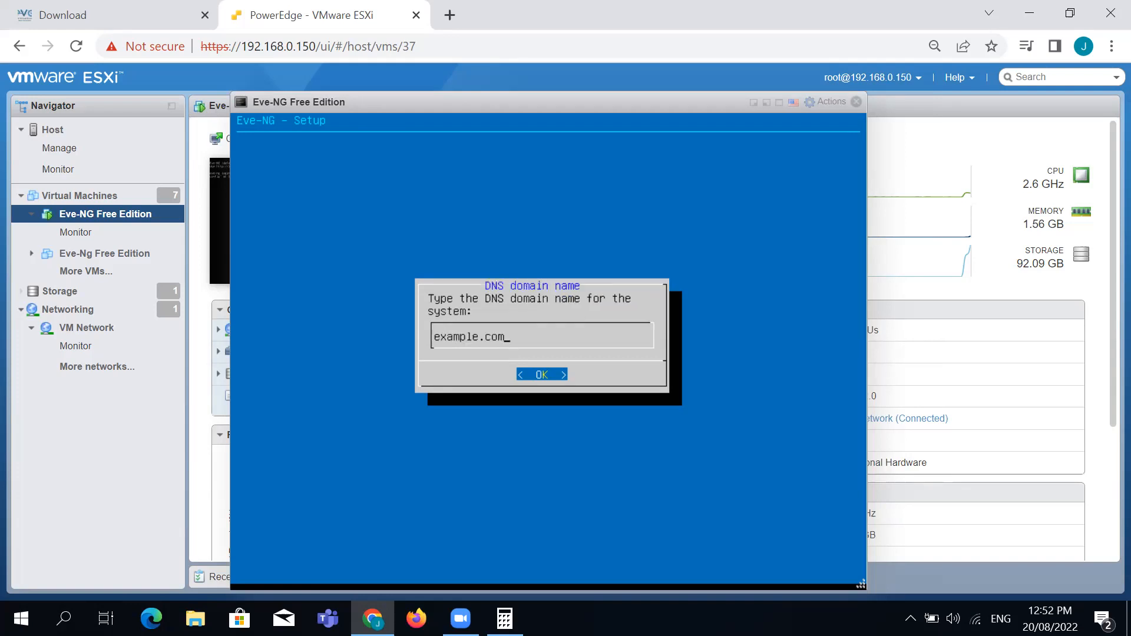
key("Return")
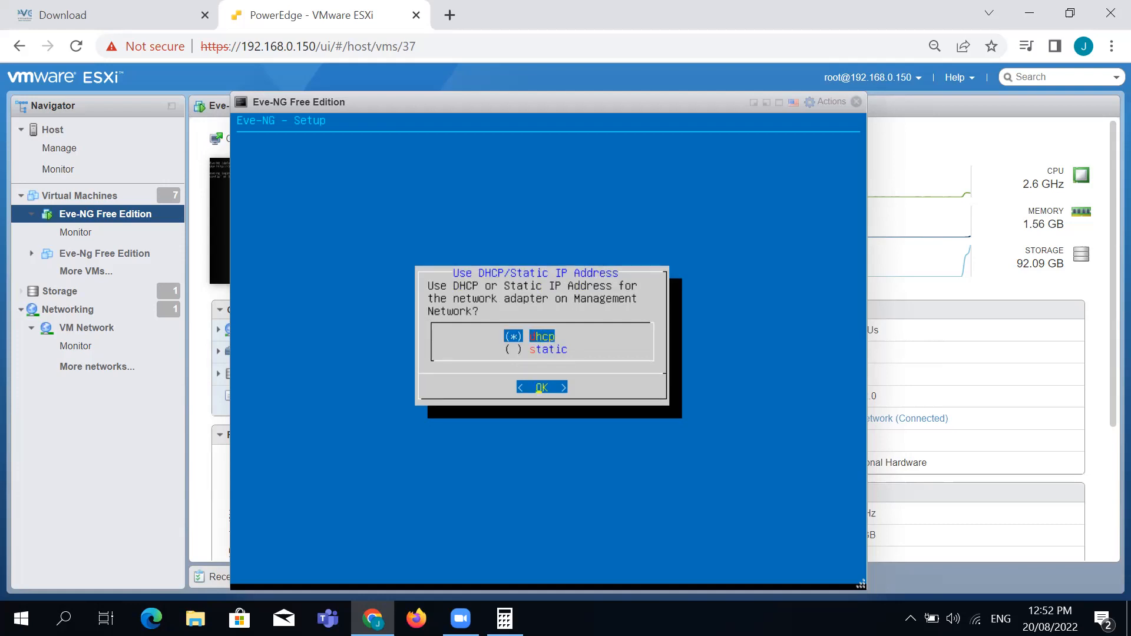
key("Return")
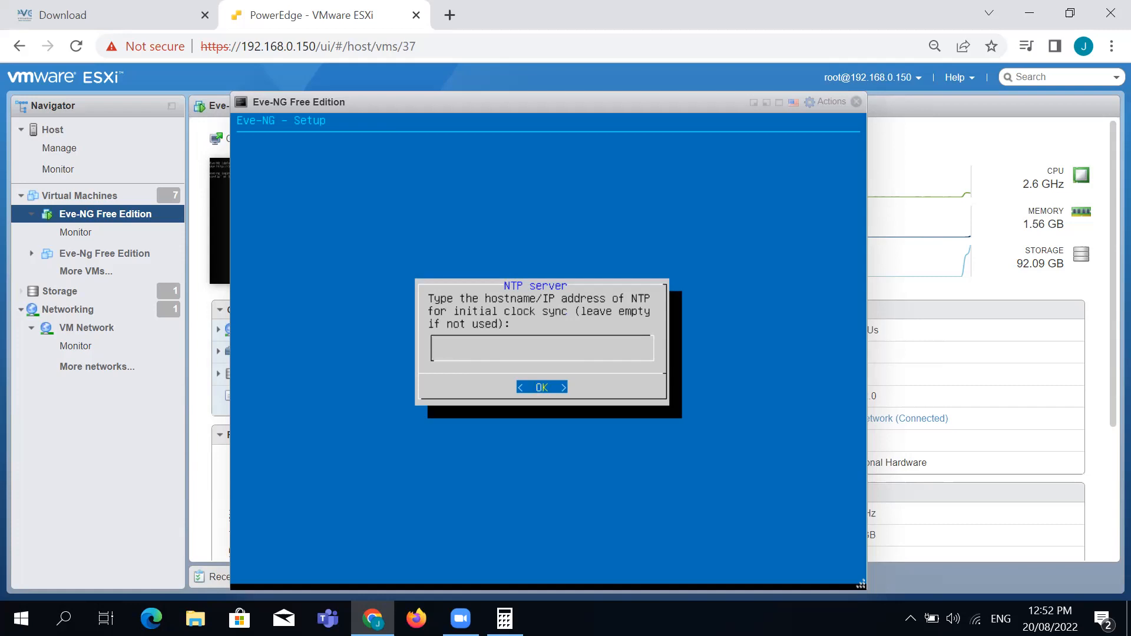
key("Return")
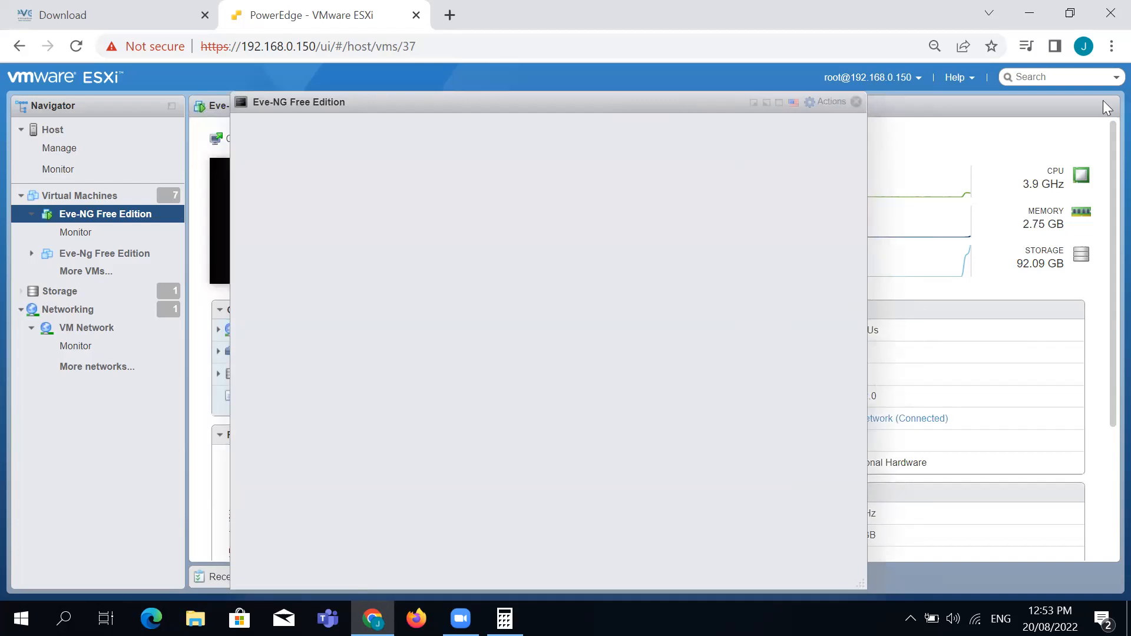
Close and reopen the Eve-NG console, refreshing the summary until Host name reads eve-ng
left_click(855, 102)
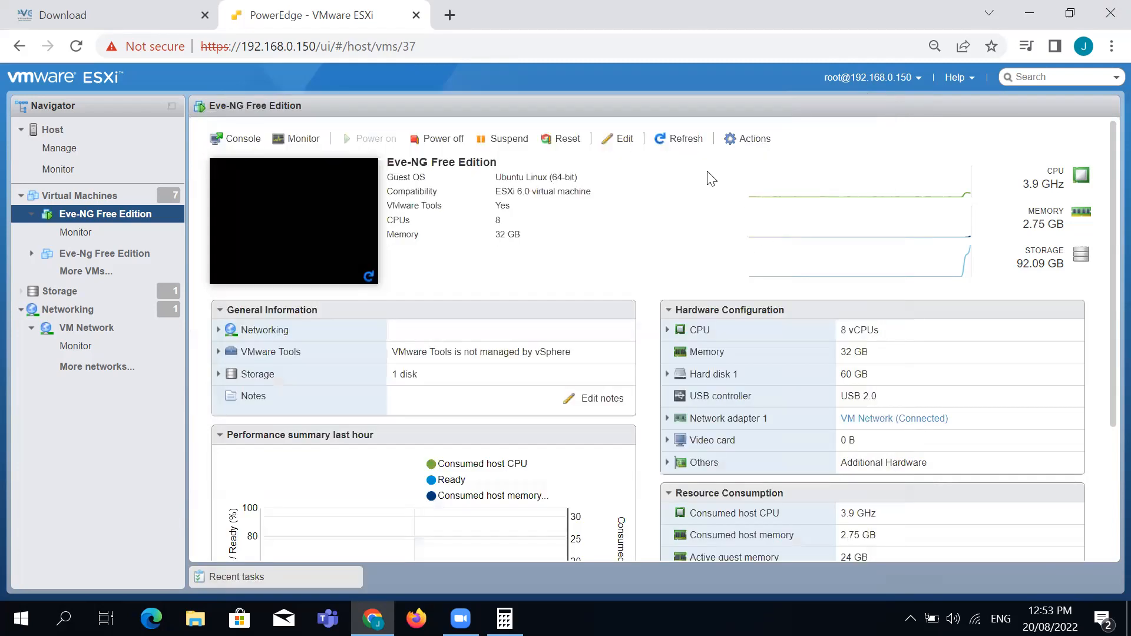
left_click(676, 148)
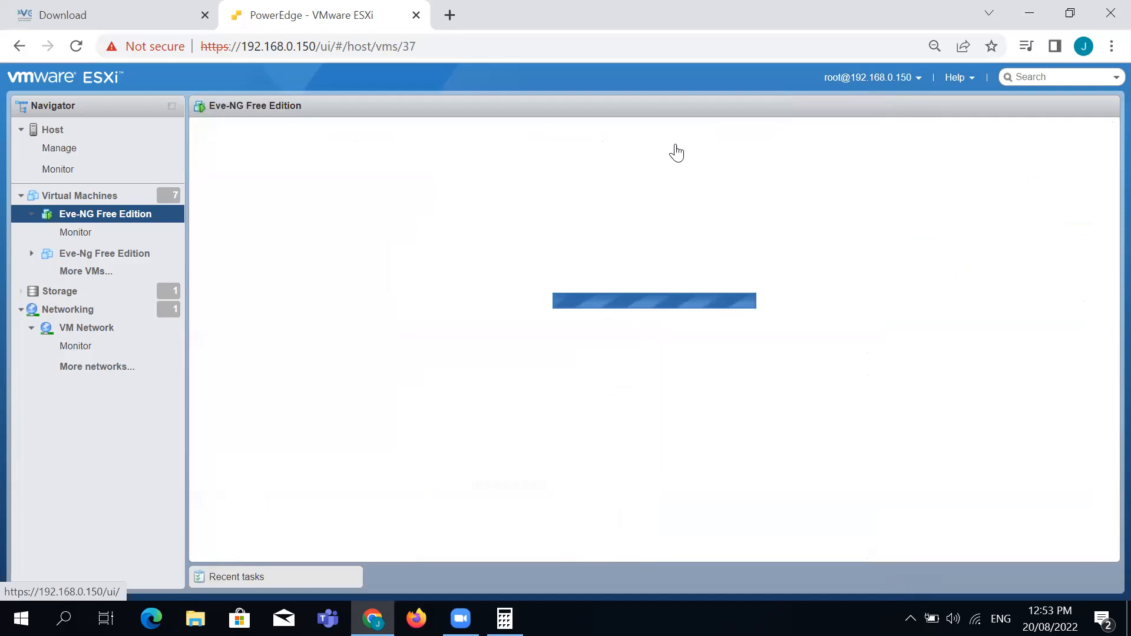
left_click(676, 148)
left_click(312, 227)
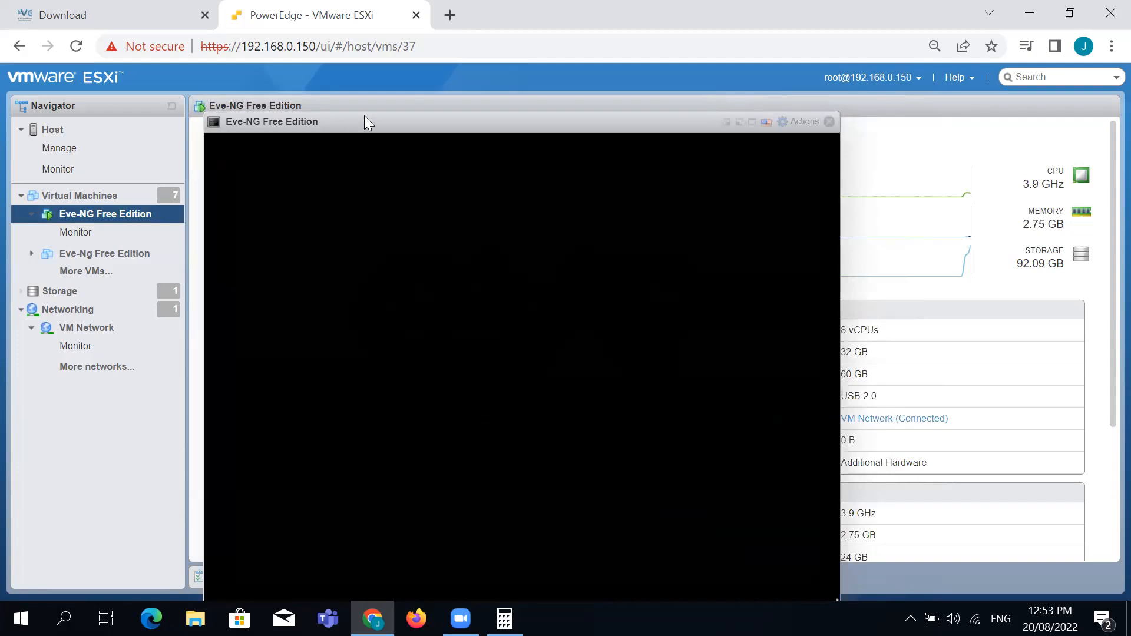
left_click_drag(364, 120, 410, 73)
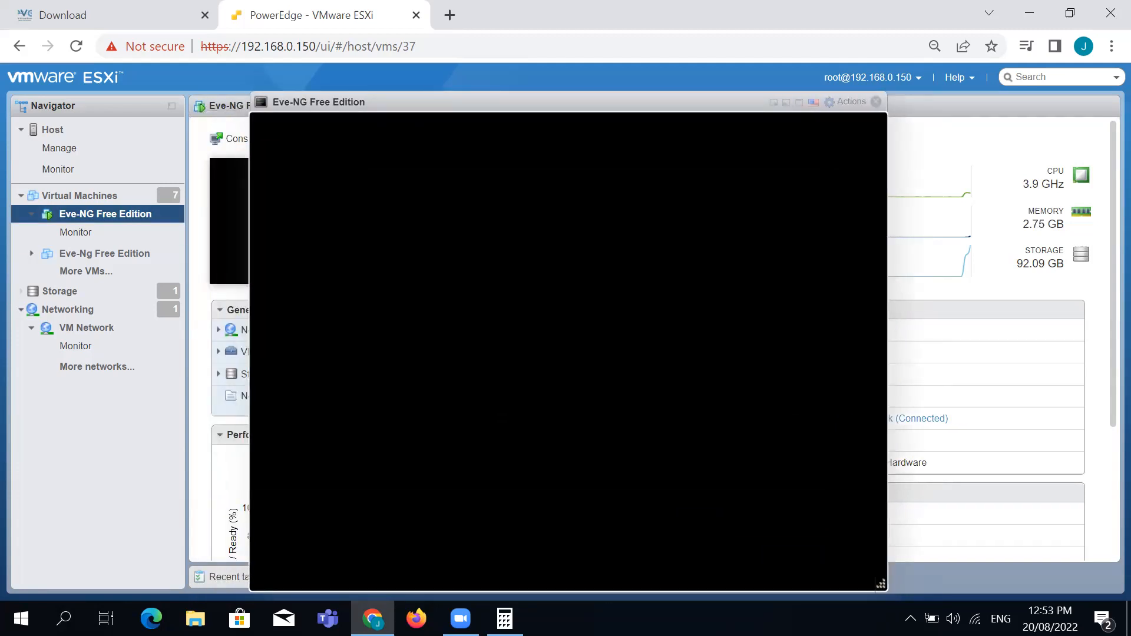
left_click(875, 102)
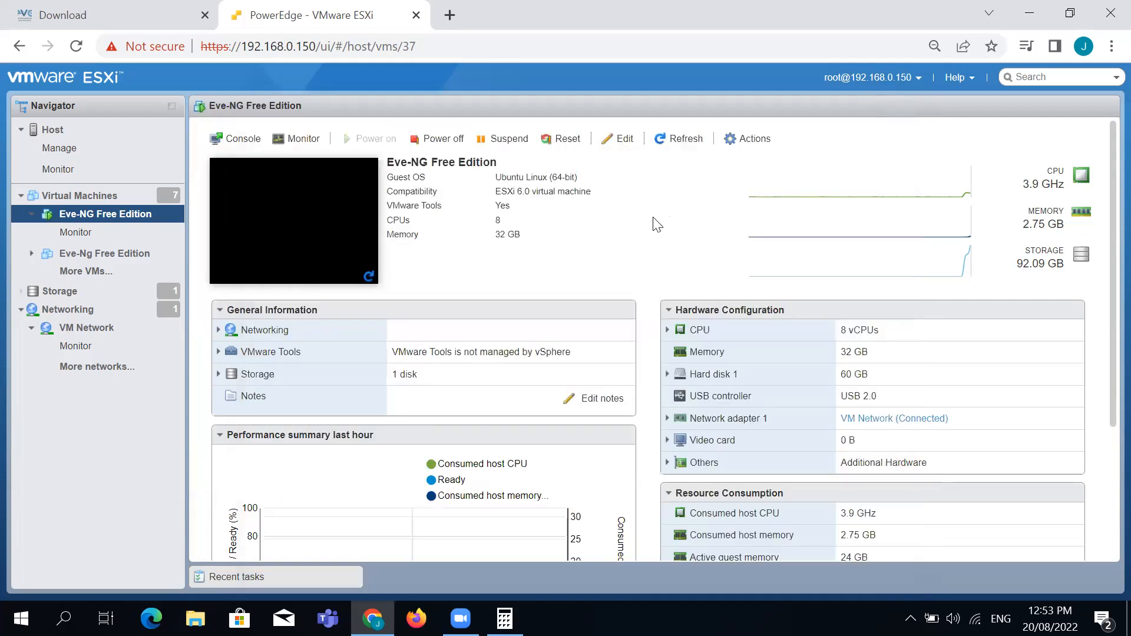
left_click(681, 149)
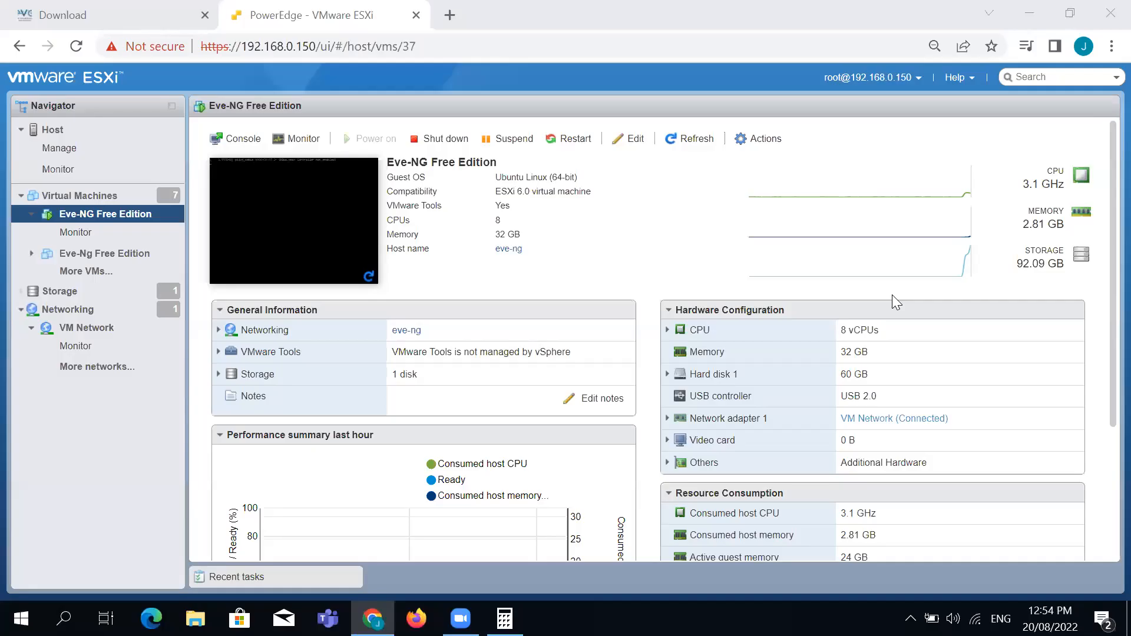
Reload the VM summary and log into the Eve-NG console as root
left_click(677, 139)
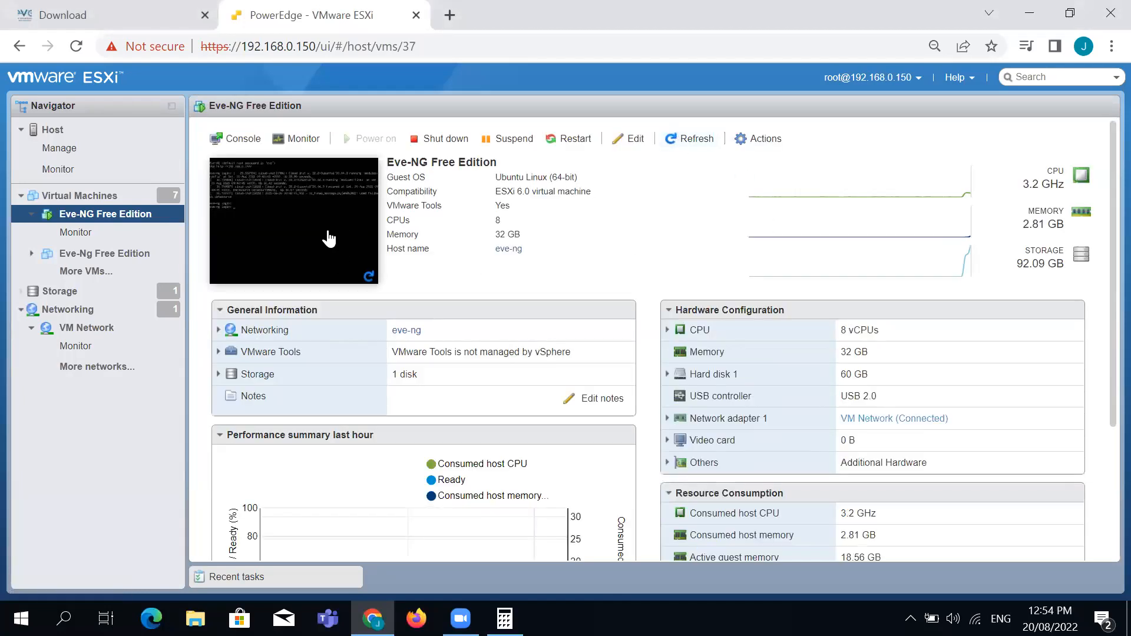
left_click(324, 240)
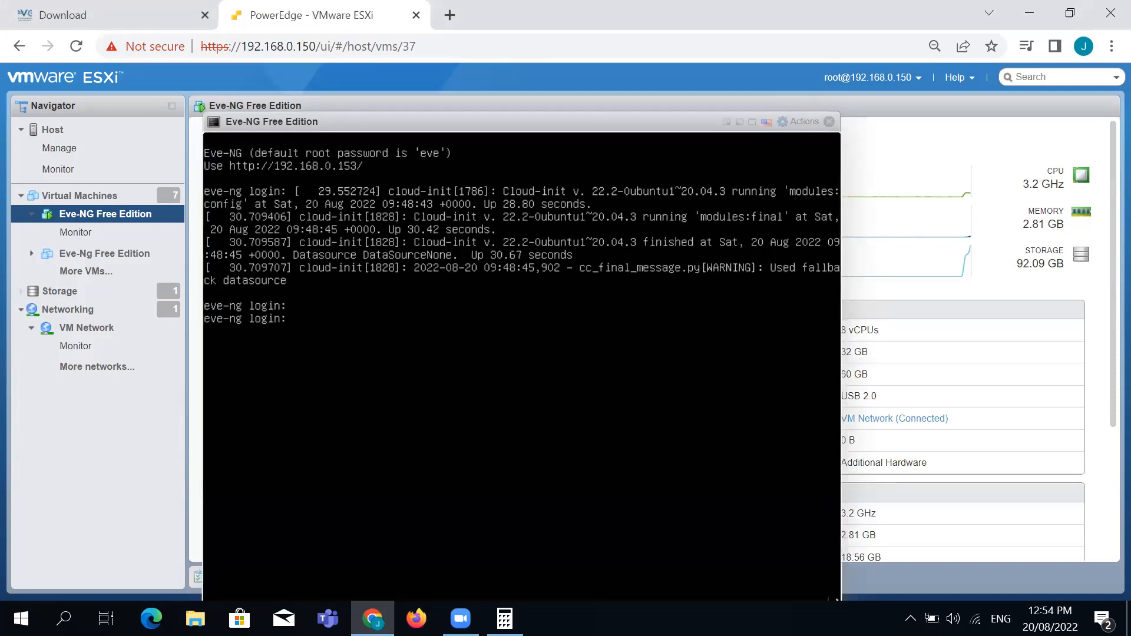
type("root")
key("Return")
key("Return")
left_click_drag(673, 118, 688, 66)
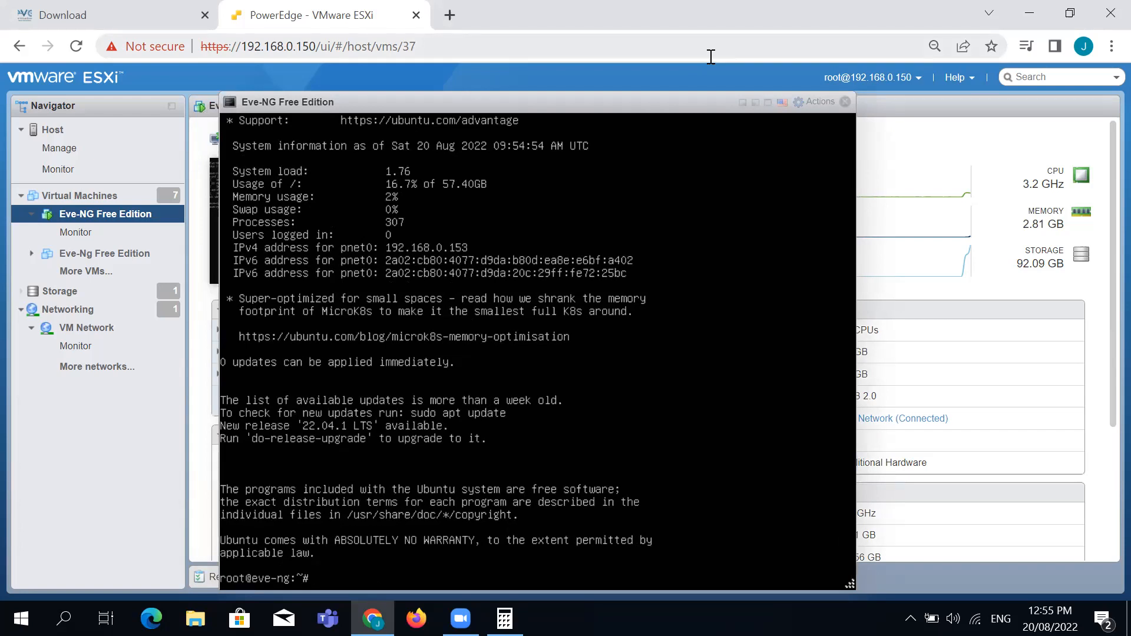
Run exit at the root prompt to return to the eve-ng login prompt
key("Return")
key("Return")
key("Return")
key("Return")
key("Return")
key("Return")
key("Return")
key("Return")
key("Return")
key("Return")
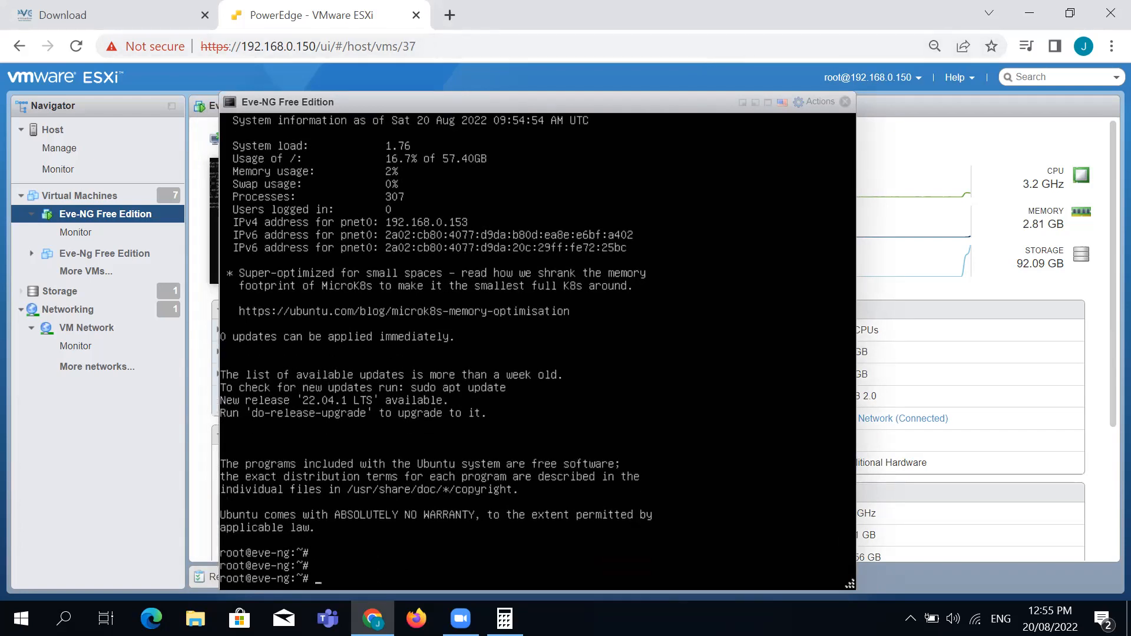
key("Return")
key("Return")
key("Return")
key("Return")
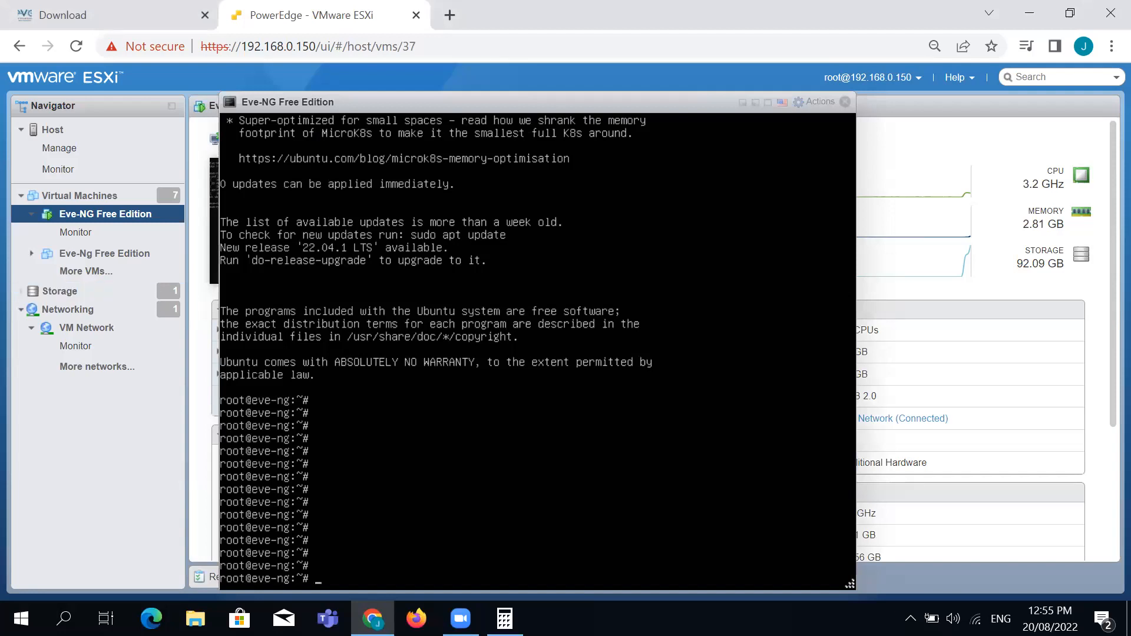
type("exit")
key("Return")
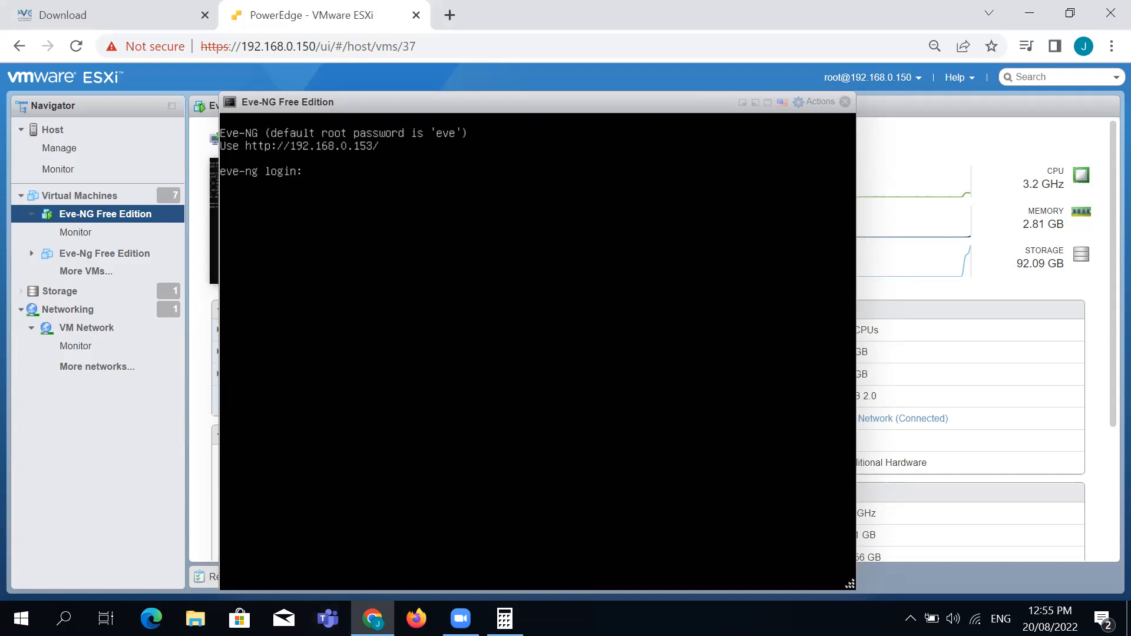
Open Command Prompt and ping 192.168.0.153, getting 4 replies with 0% loss
left_click(21, 603)
type("cmd")
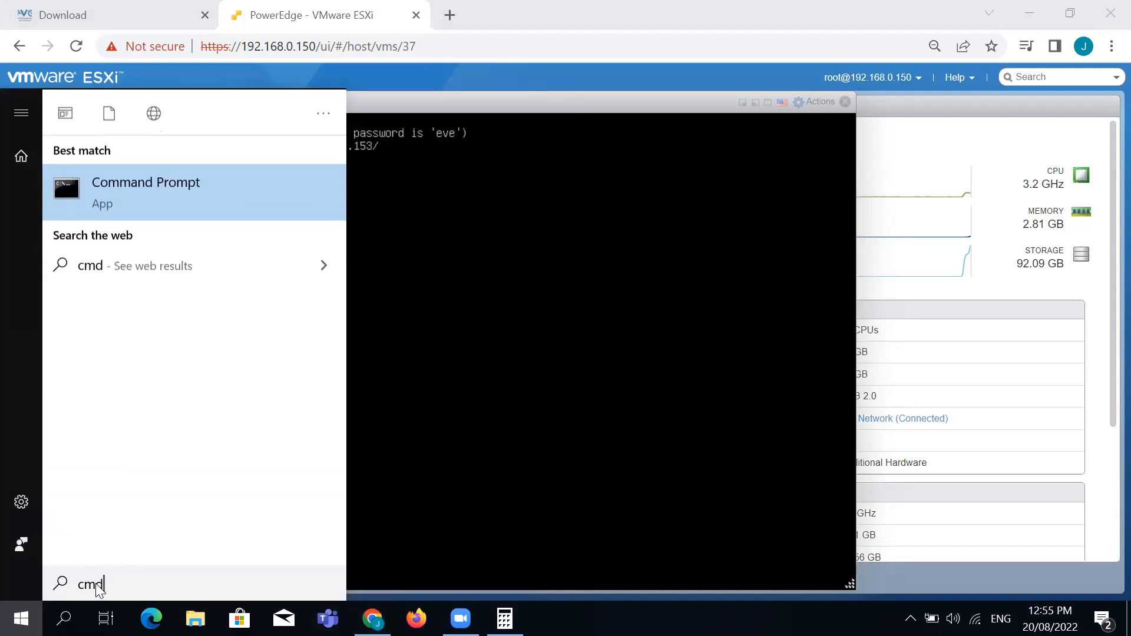
key("Return")
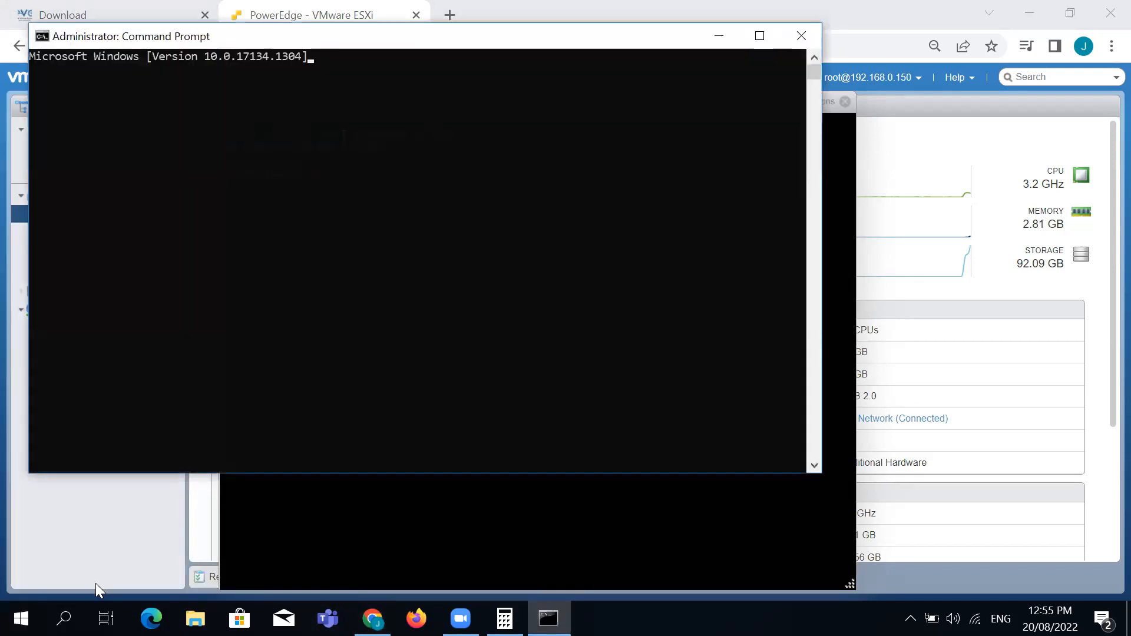
type("p")
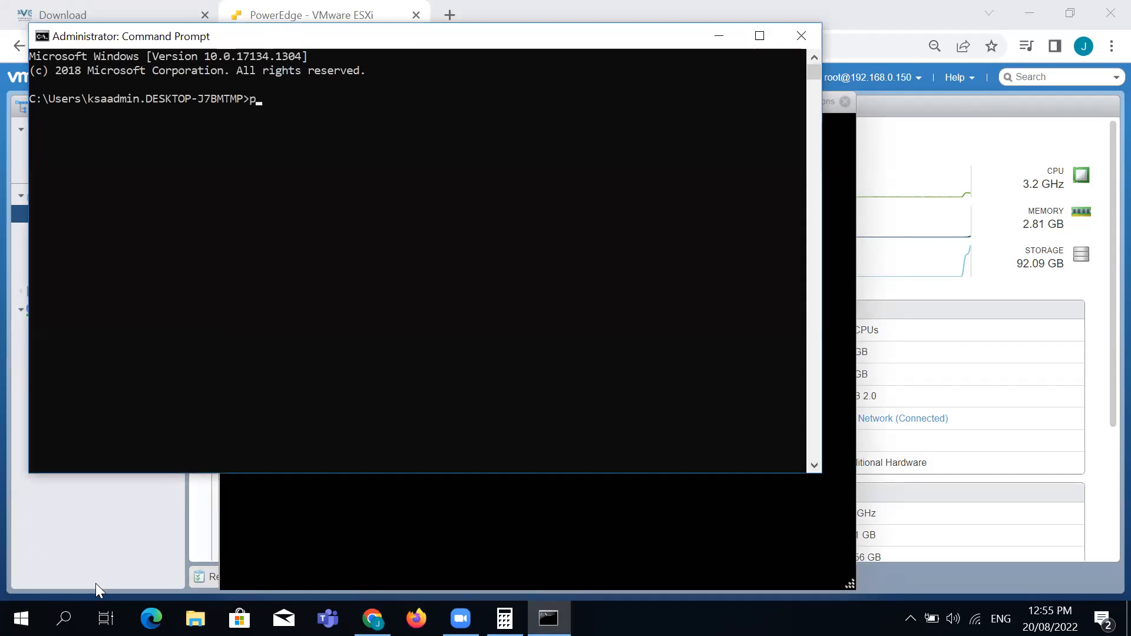
type("ing 192.168.0.")
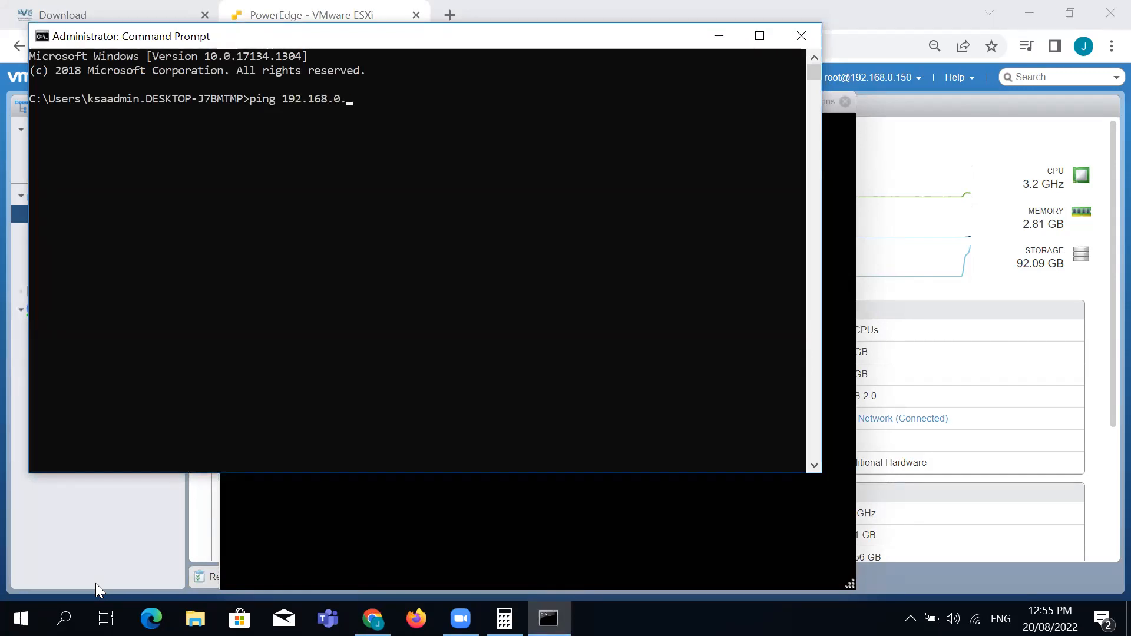
type("153")
key("Return")
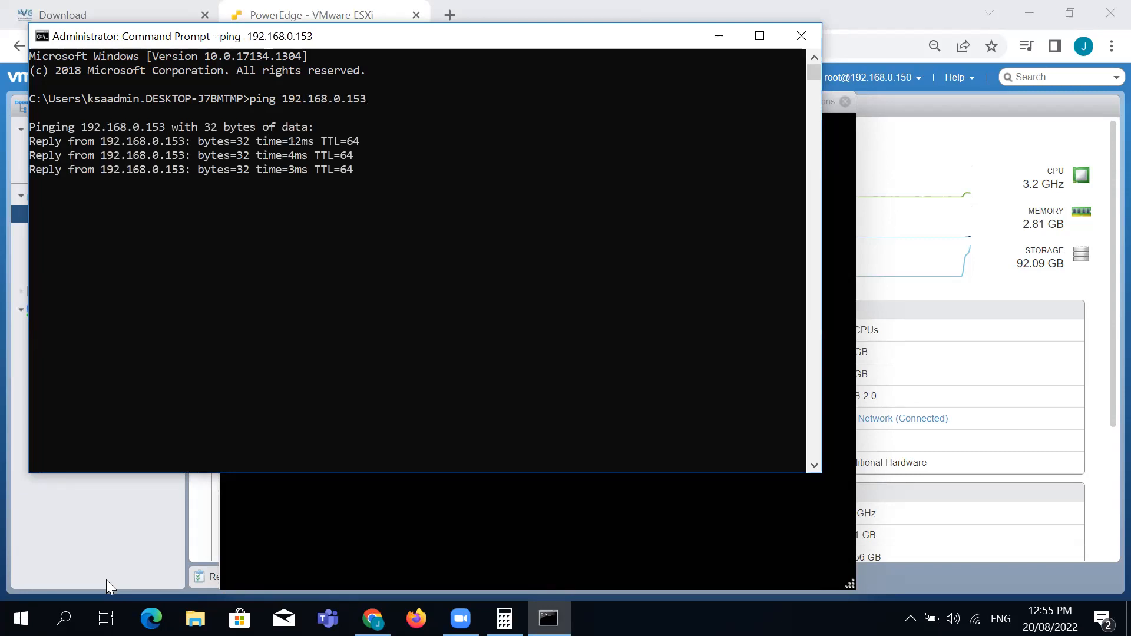
Run ipconfig to show this PC's address 192.168.0.182
key("Return")
type("oi")
key("BackSpace")
key("BackSpace")
type("ipconfig")
key("Return")
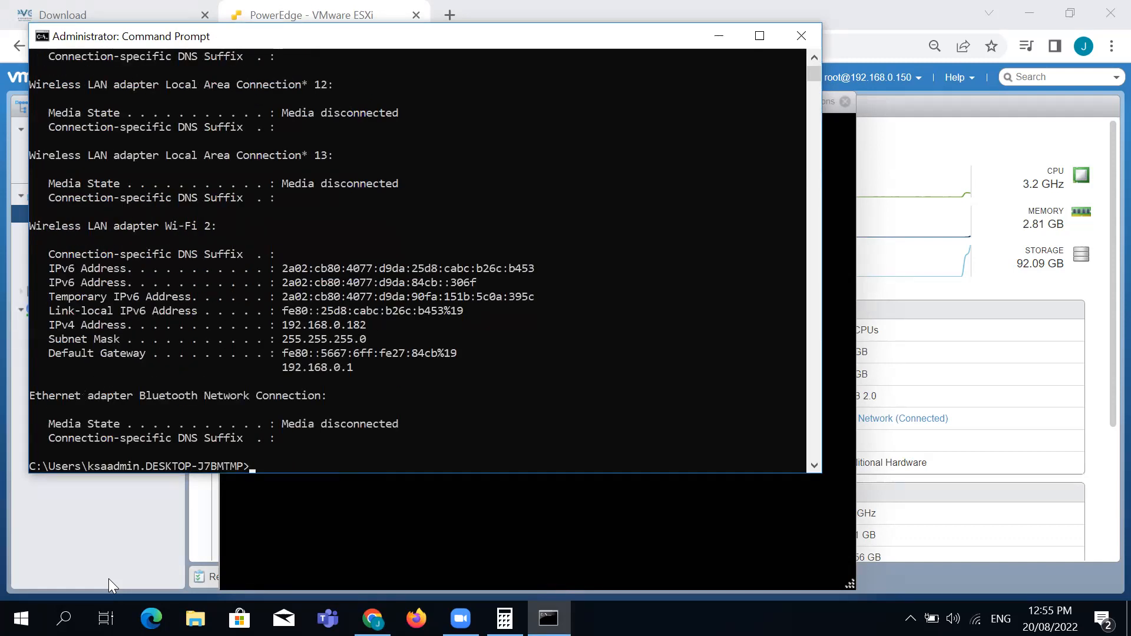
key("Return")
key("Return")
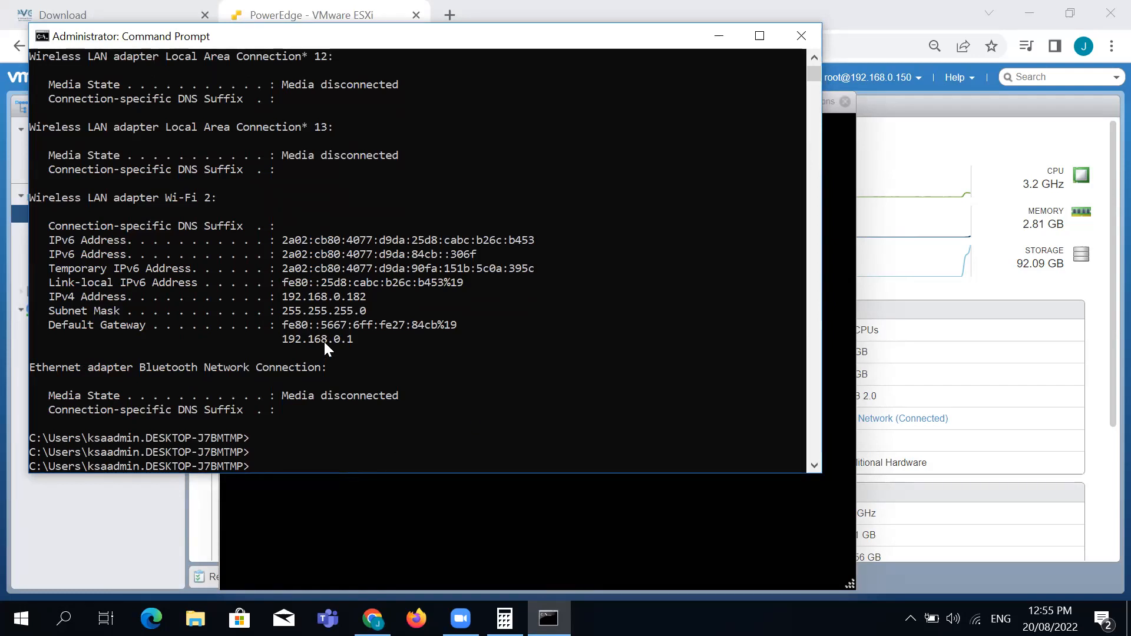
Log into the Eve-NG console as root and ping the PC at 192.168.0.182
left_click(719, 35)
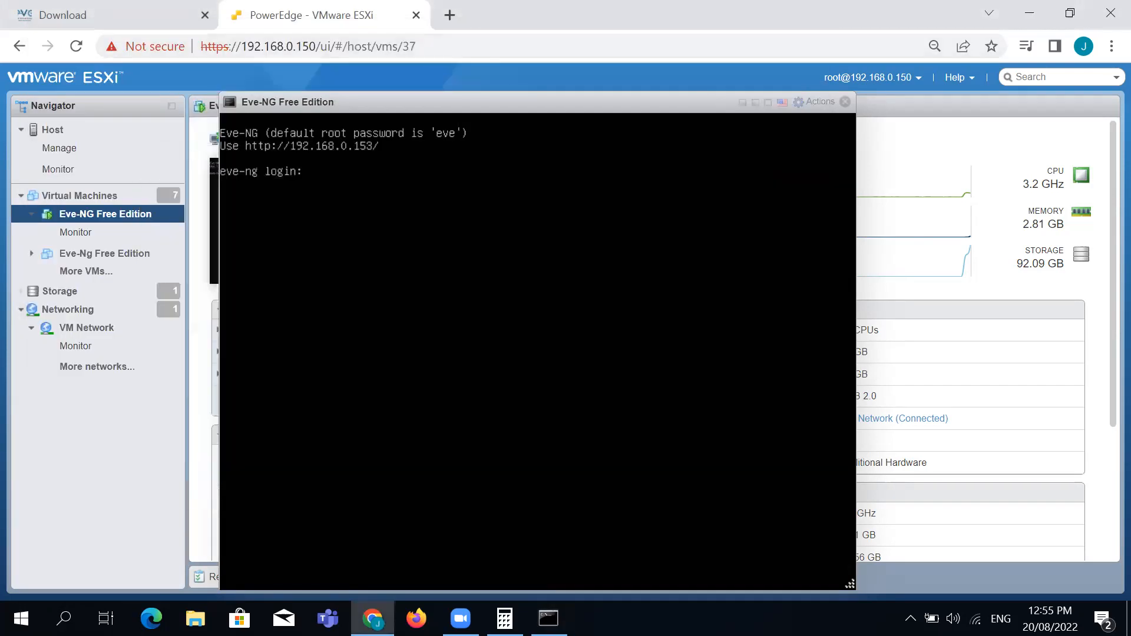
type("root")
key("Return")
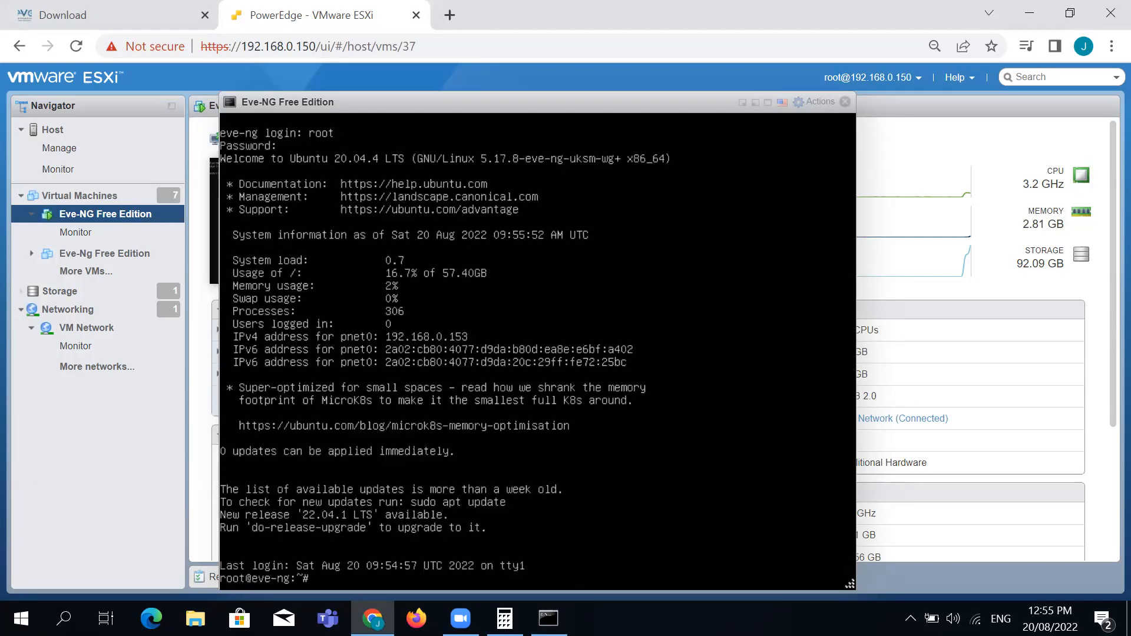
key("Return")
key("Return")
key("Return")
key("Return")
key("Return")
key("Return")
key("Return")
type("pin")
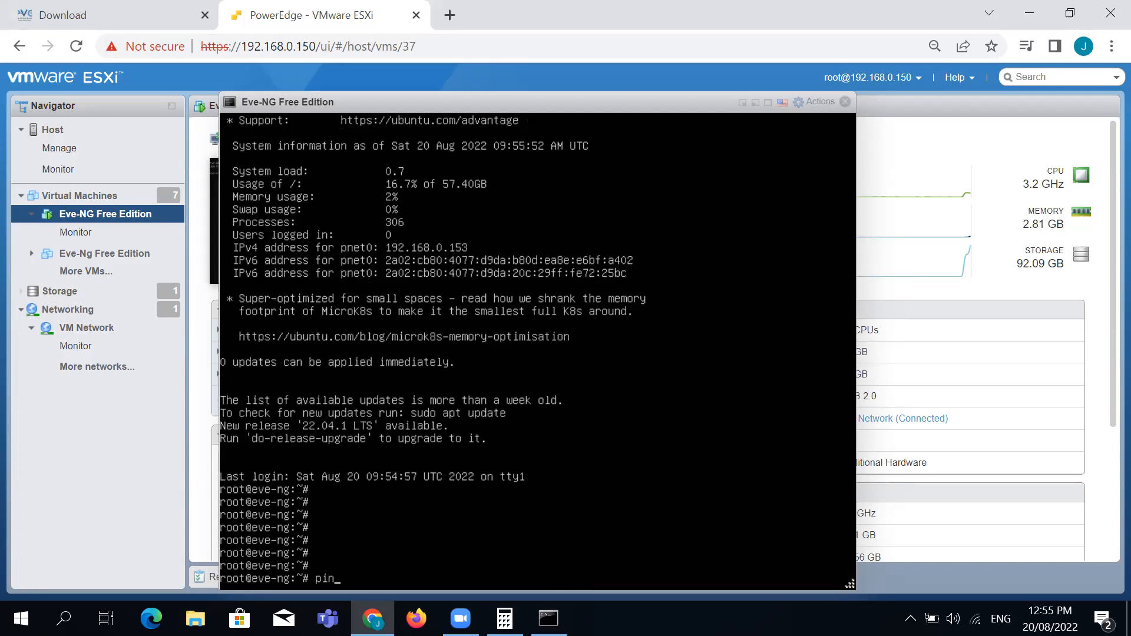
type("g 192.168.0.182")
key("Return")
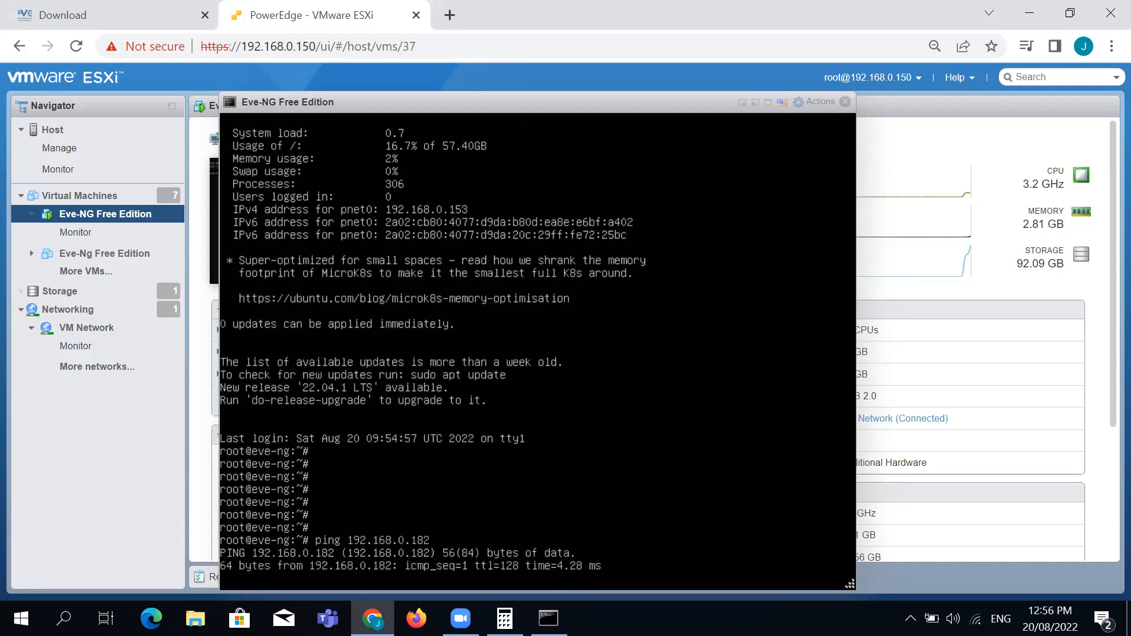
key("ctrl+c")
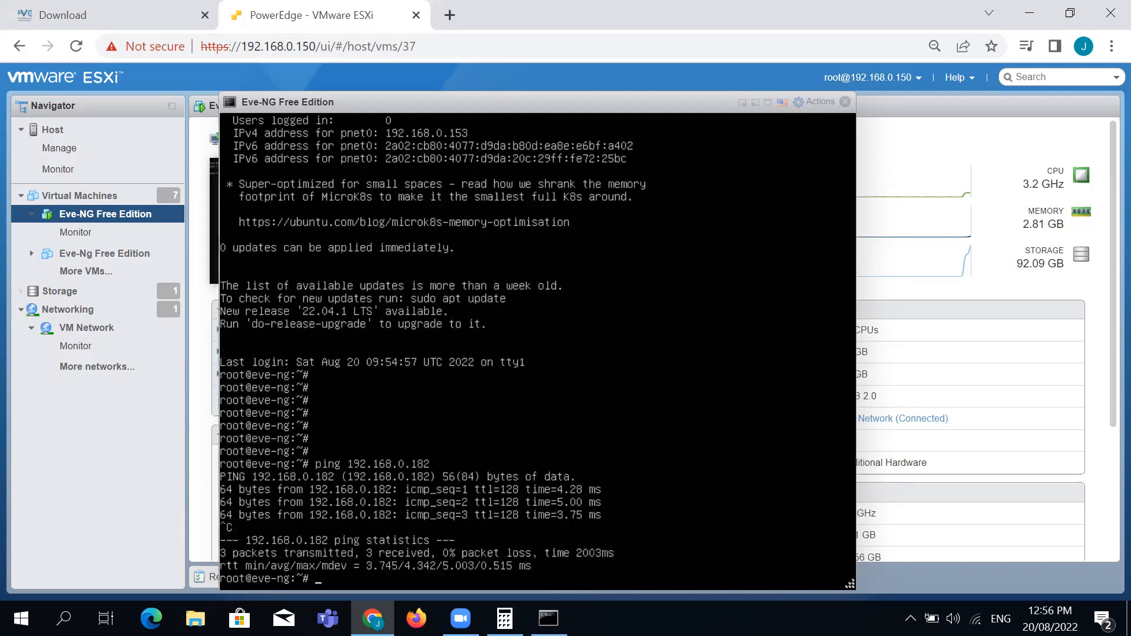
key("Return")
key("Return")
Ping the gateway 192.168.0.1, stopping after 3 replies with 0% loss
type("ping 292.1")
key("BackSpace")
key("BackSpace")
key("BackSpace")
key("BackSpace")
key("BackSpace")
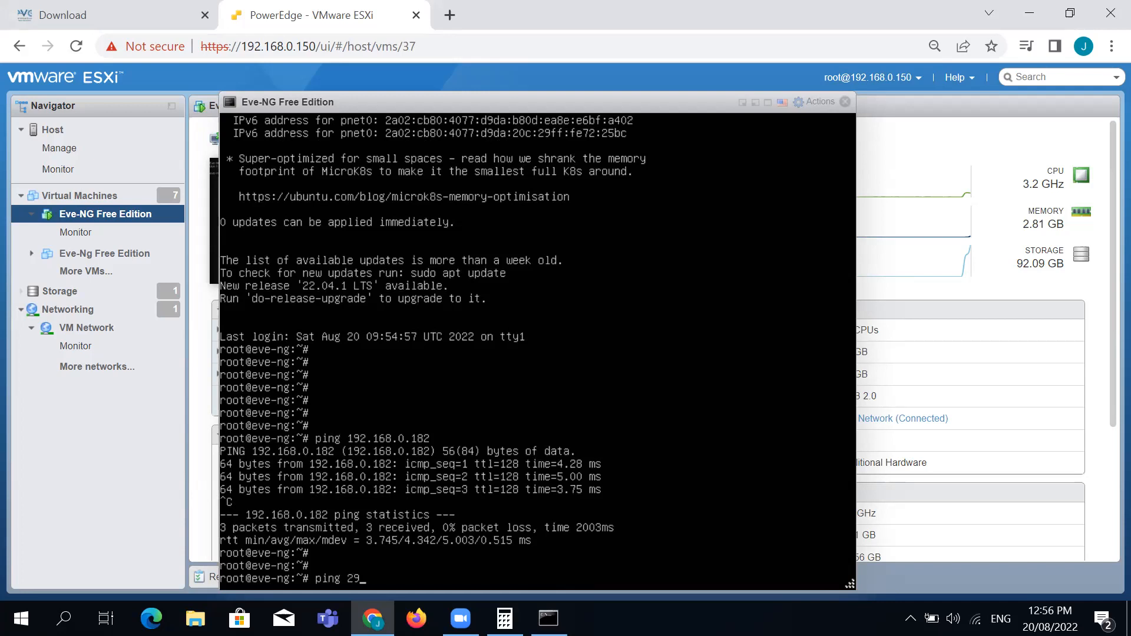
type("192.168.")
key("BackSpace")
key("BackSpace")
key("BackSpace")
type("68.0.1")
key("Return")
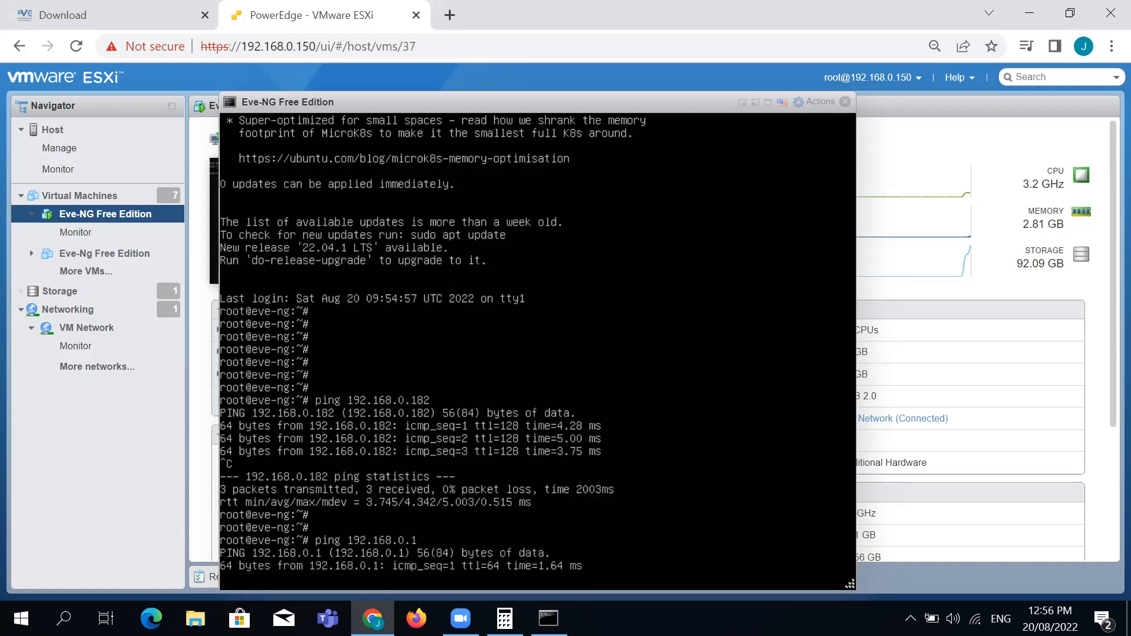
key("ctrl+c")
key("Return")
key("Return")
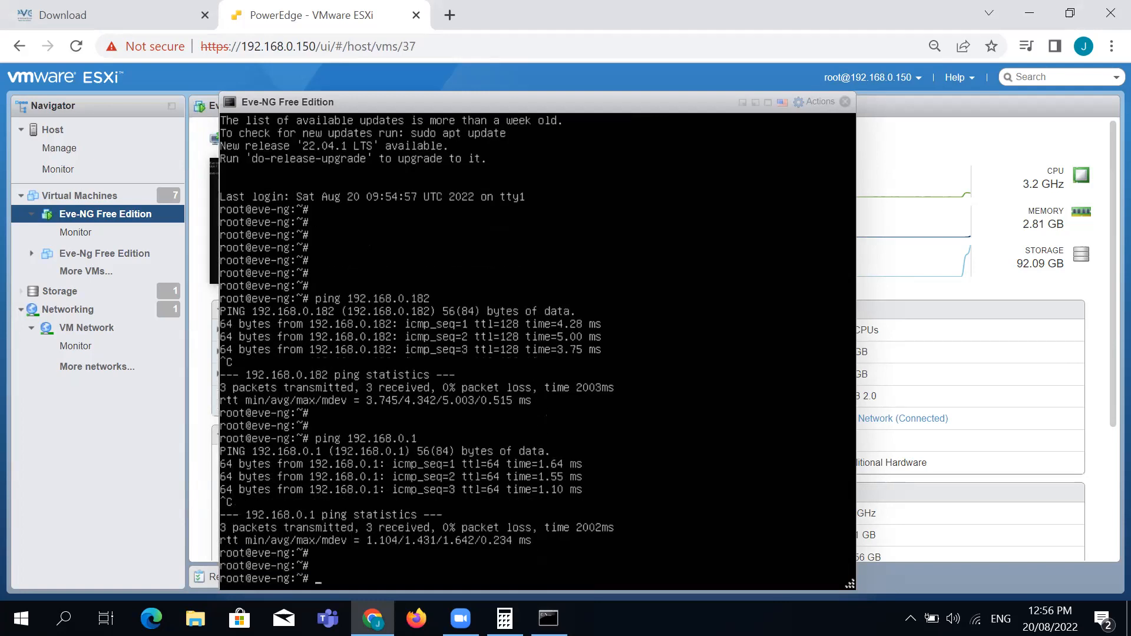
key("Return")
key("Return")
key("Return")
type("pinh")
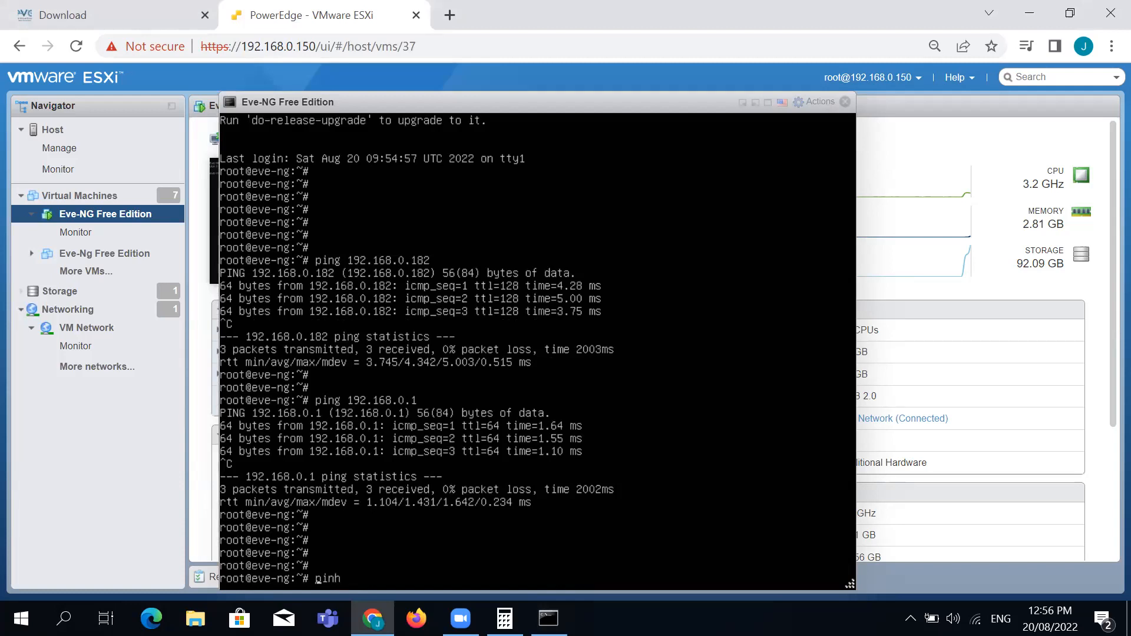
Ping 8.8.8.8 from the Eve-NG console, stopping it with Ctrl+C
key("BackSpace")
type("g 192")
key("BackSpace")
key("BackSpace")
key("BackSpace")
type("8.8.8")
key("BackSpace")
type("8.8~")
key("Return")
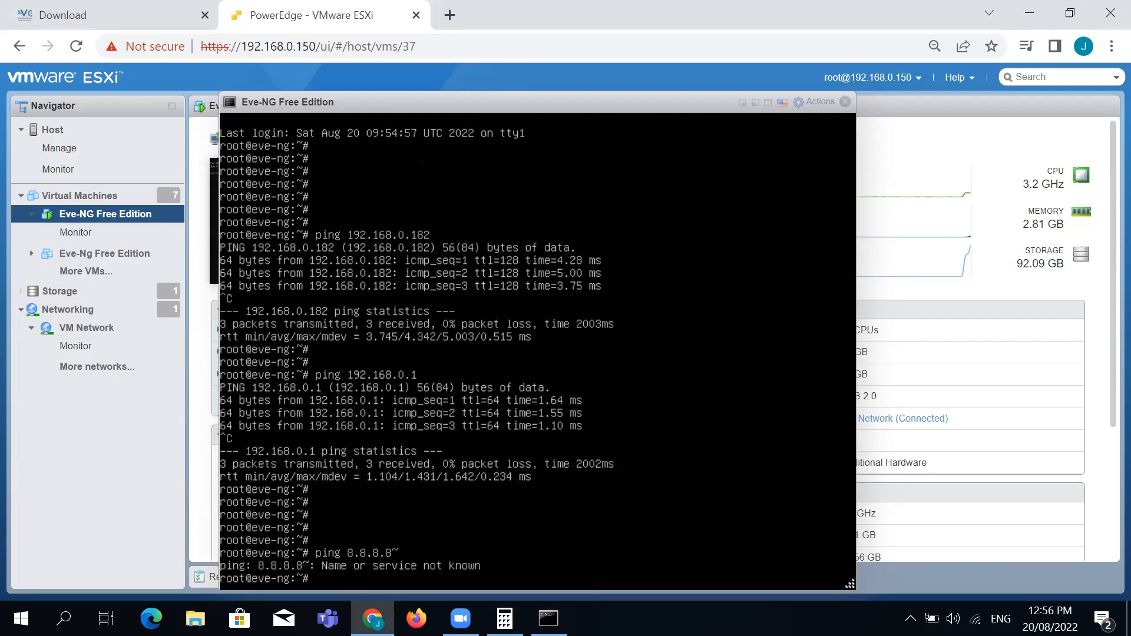
key("Up")
key("BackSpace")
key("Return")
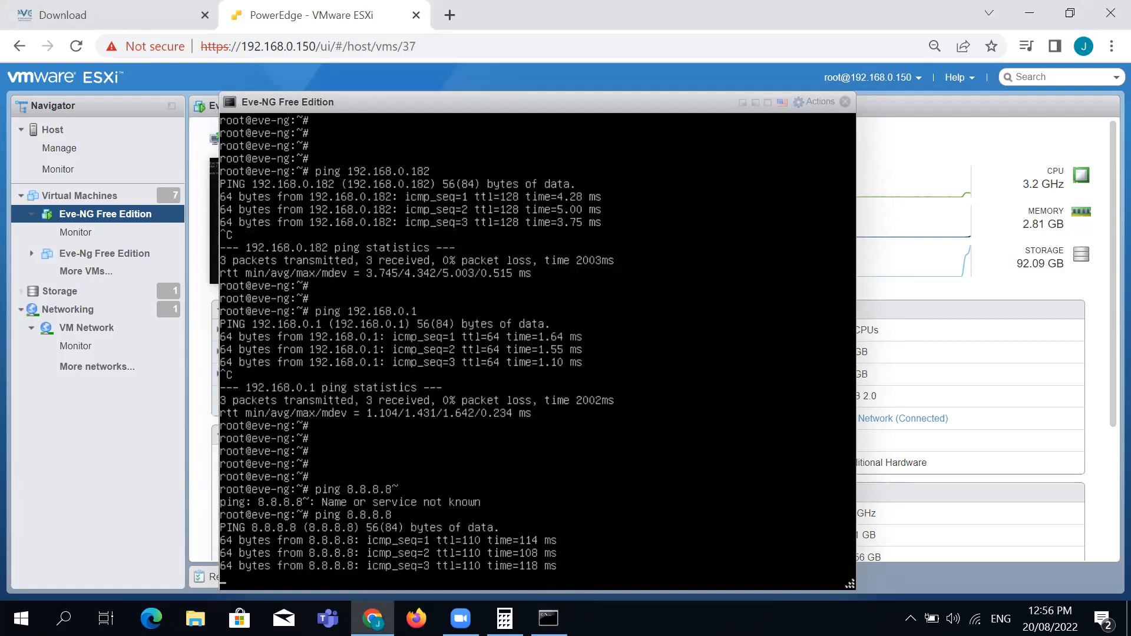
key("ctrl+c")
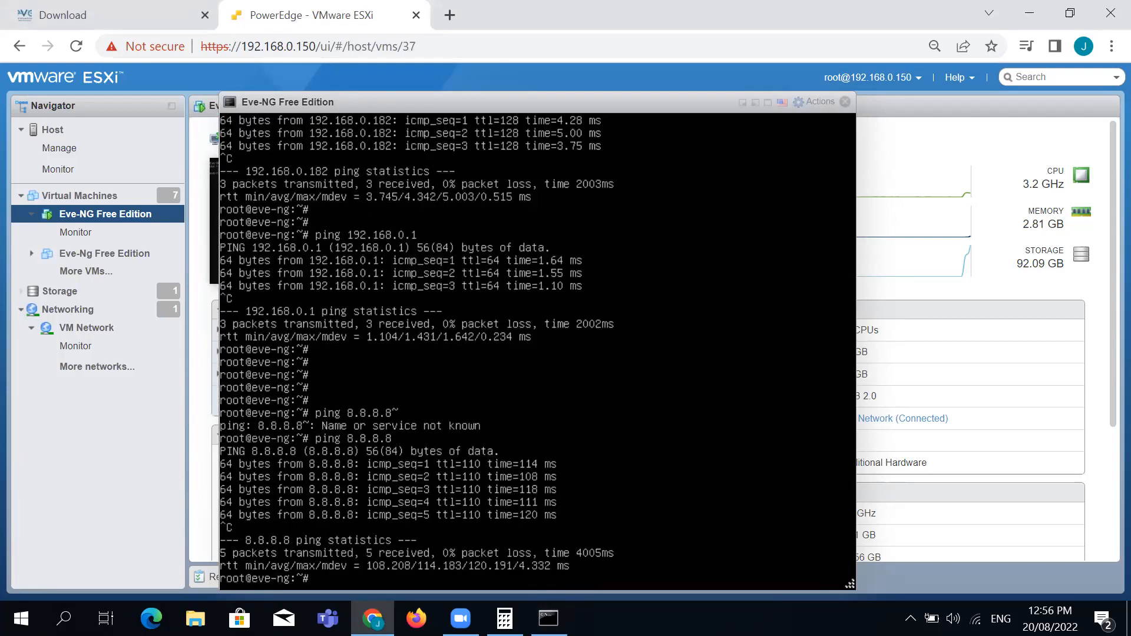
key("Return")
key("Return")
key("Return")
key("Return")
key("Return")
Ping 8.8.4.4 with 0% loss, then exit the root shell to the login prompt
key("Up")
key("BackSpace")
key("BackSpace")
key("BackSpace")
type("4.4")
key("Return")
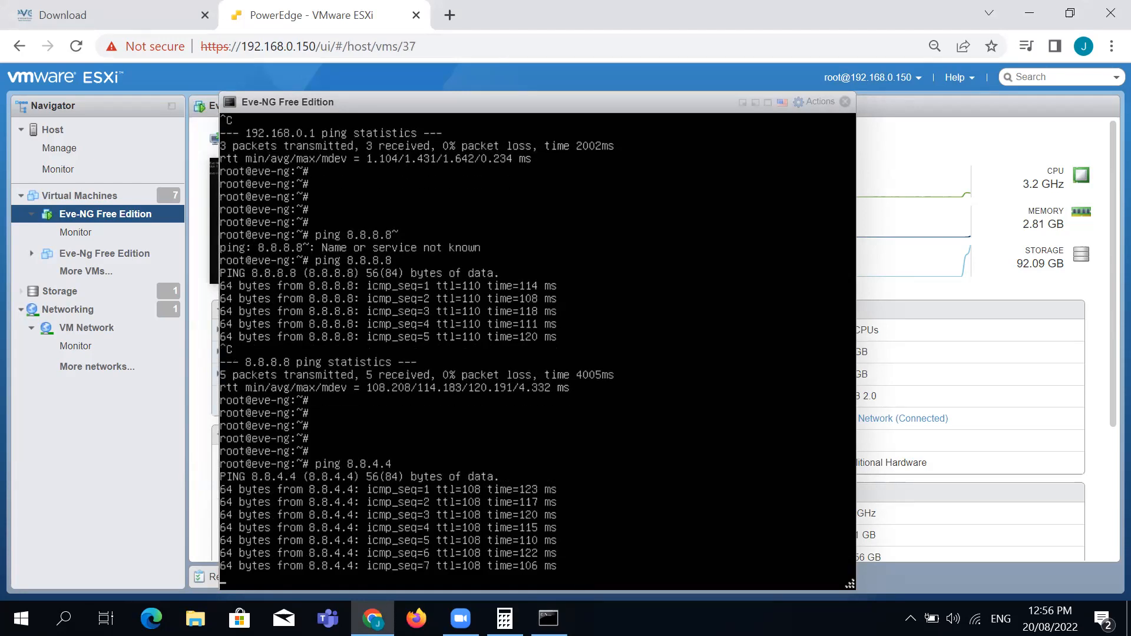
key("ctrl+c")
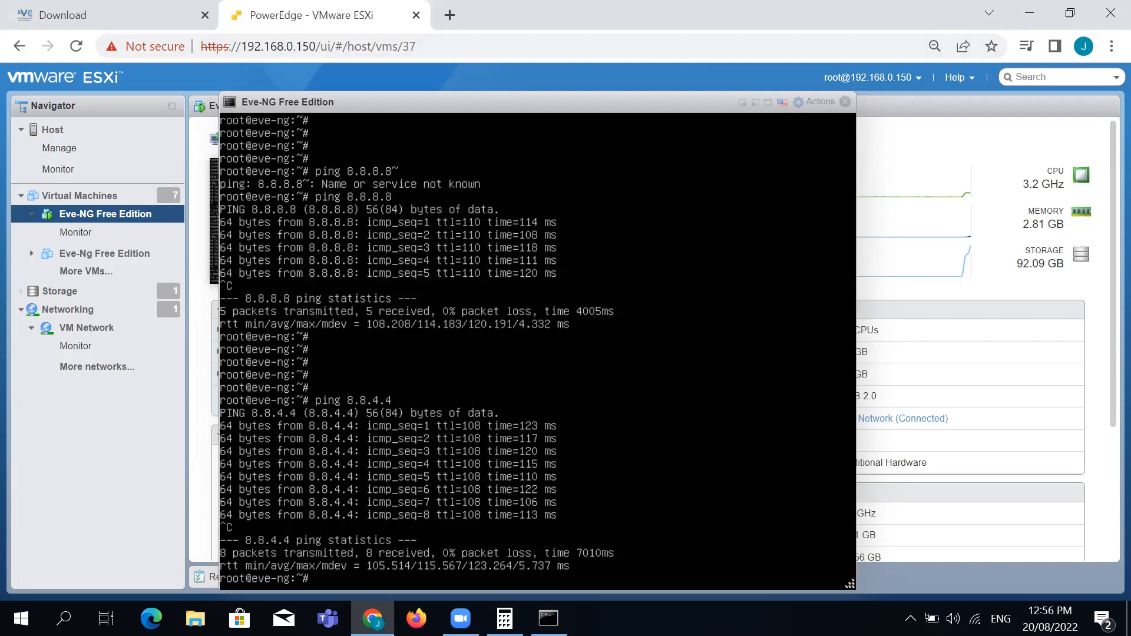
type("exit")
key("Return")
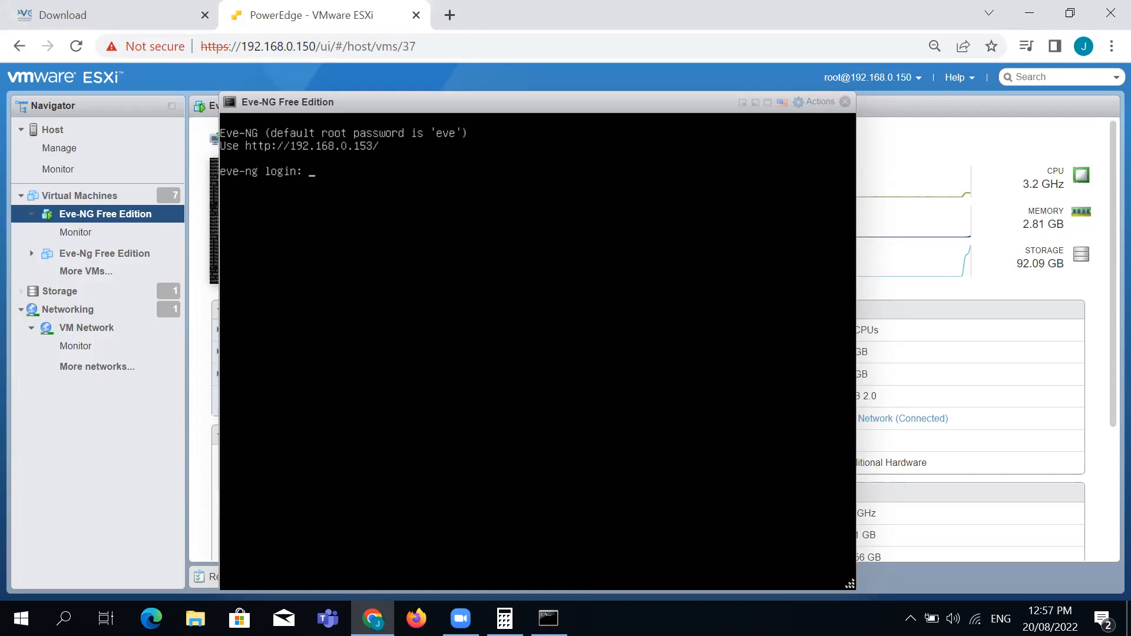
Load the EVE-NG web page at 192.168.0.153 in a new browser tab
left_click(451, 15)
type("192.168.0.150")
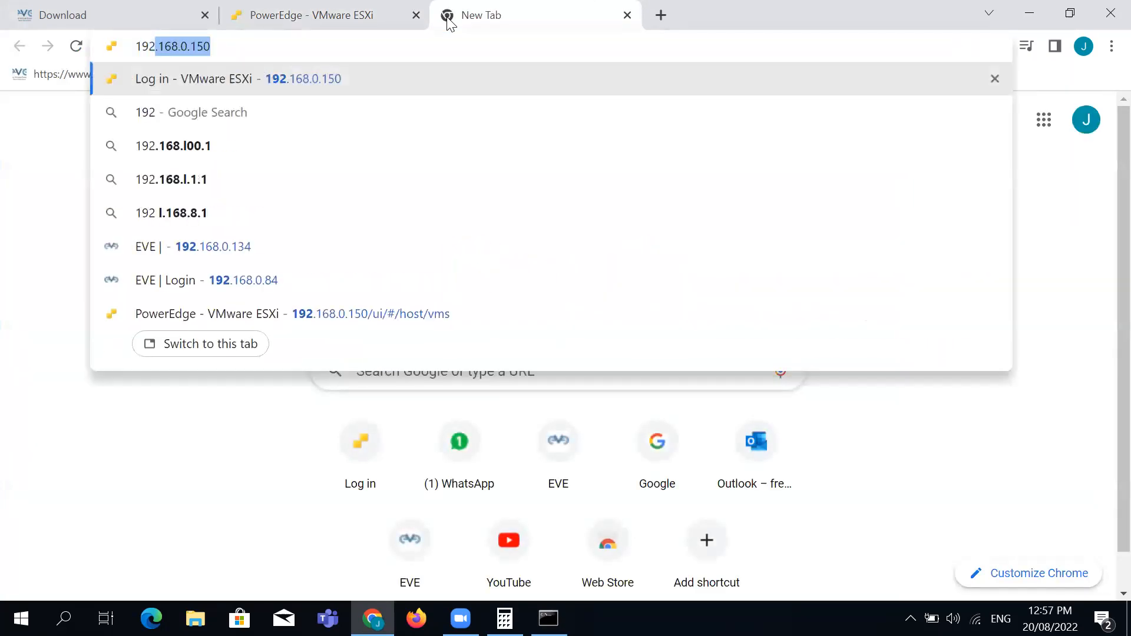
key("Right")
key("BackSpace")
key("BackSpace")
type("5")
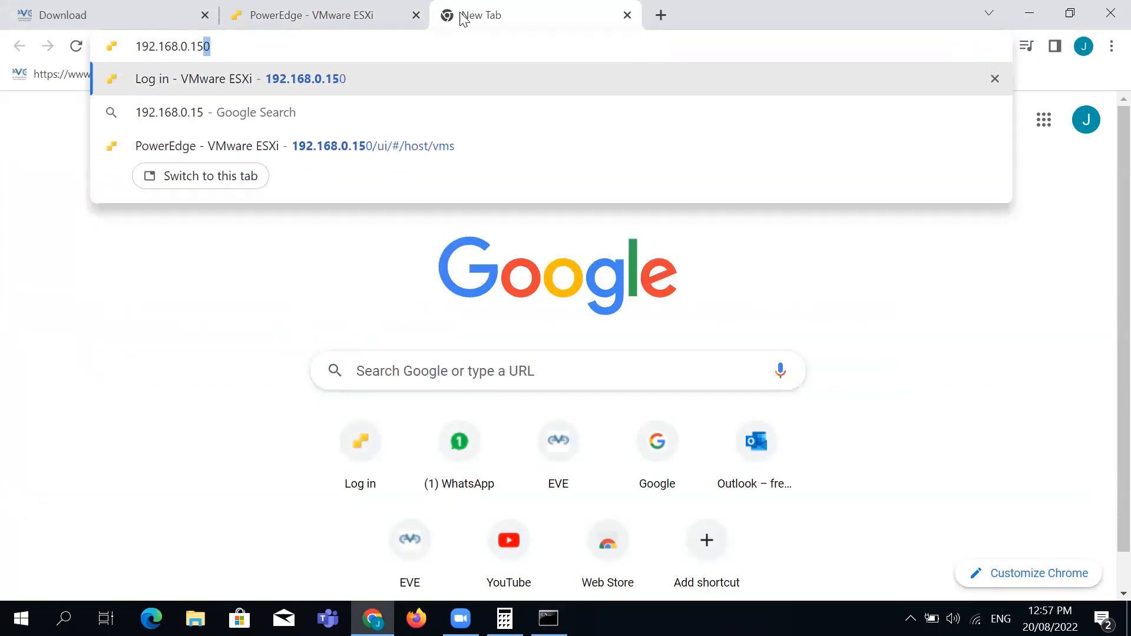
type("3")
key("Return")
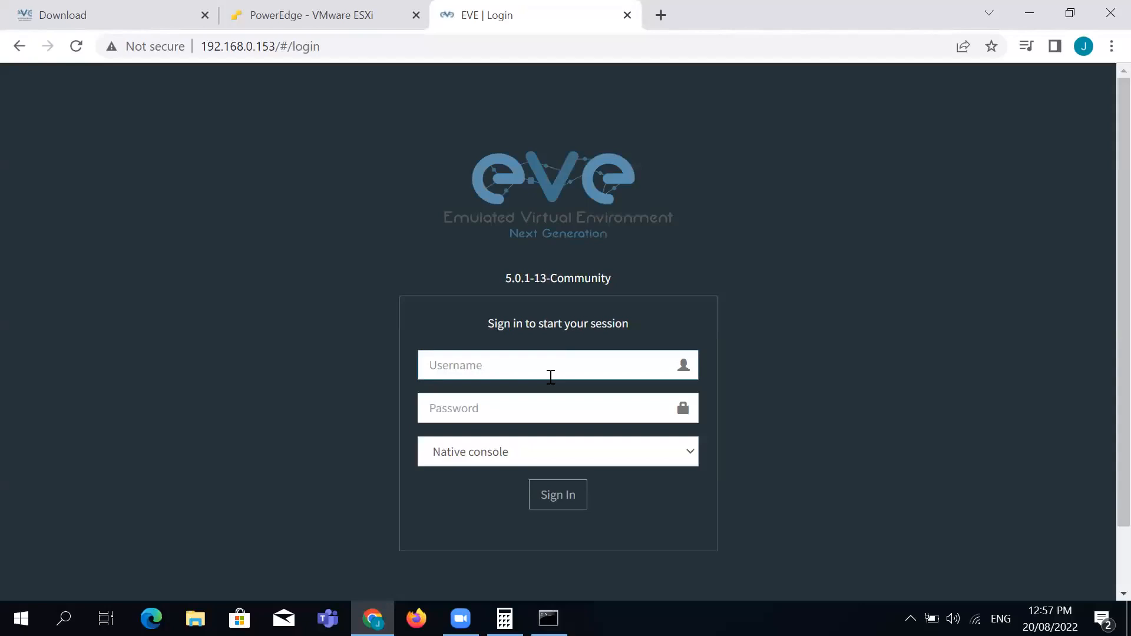
Sign in as admin with the account password and save the login in the browser
type("admin")
key("Tab")
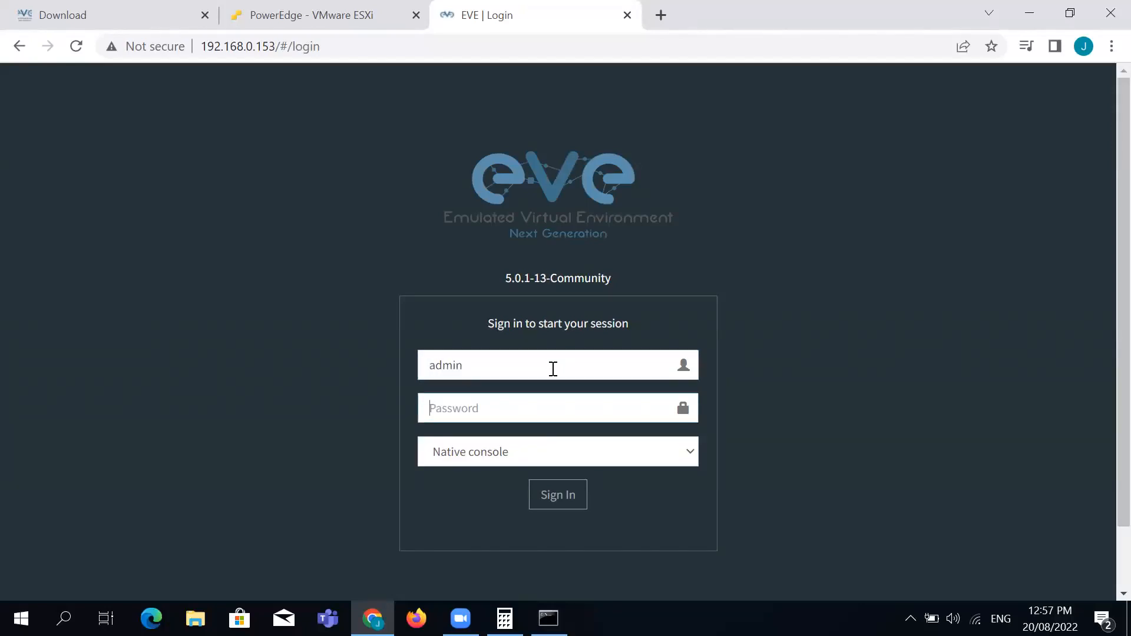
type("eve")
key("Return")
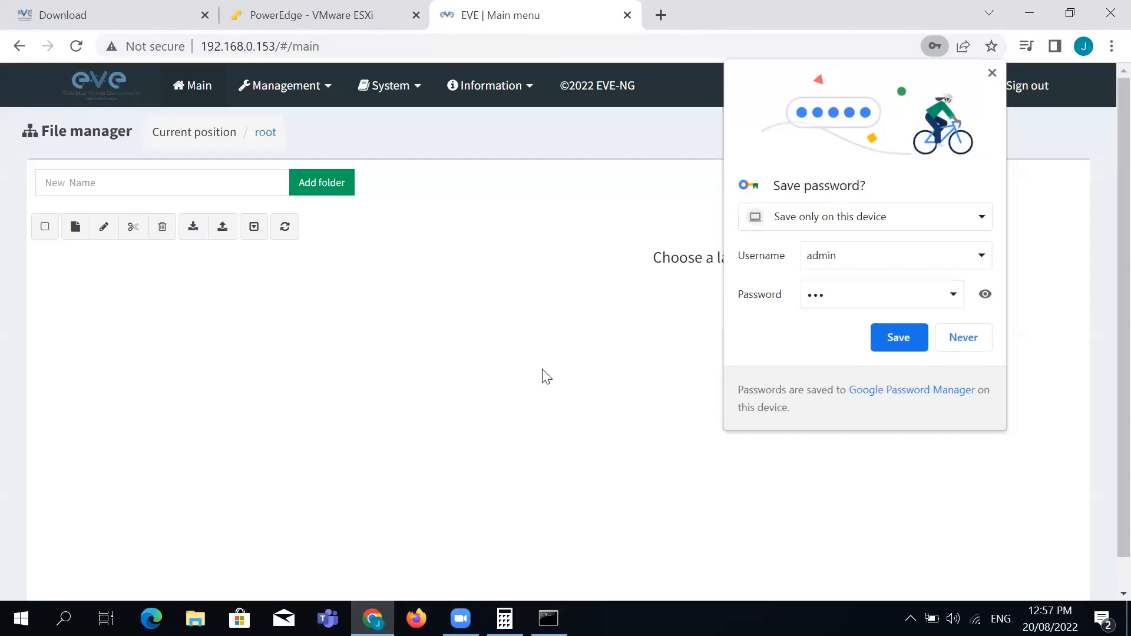
left_click(883, 334)
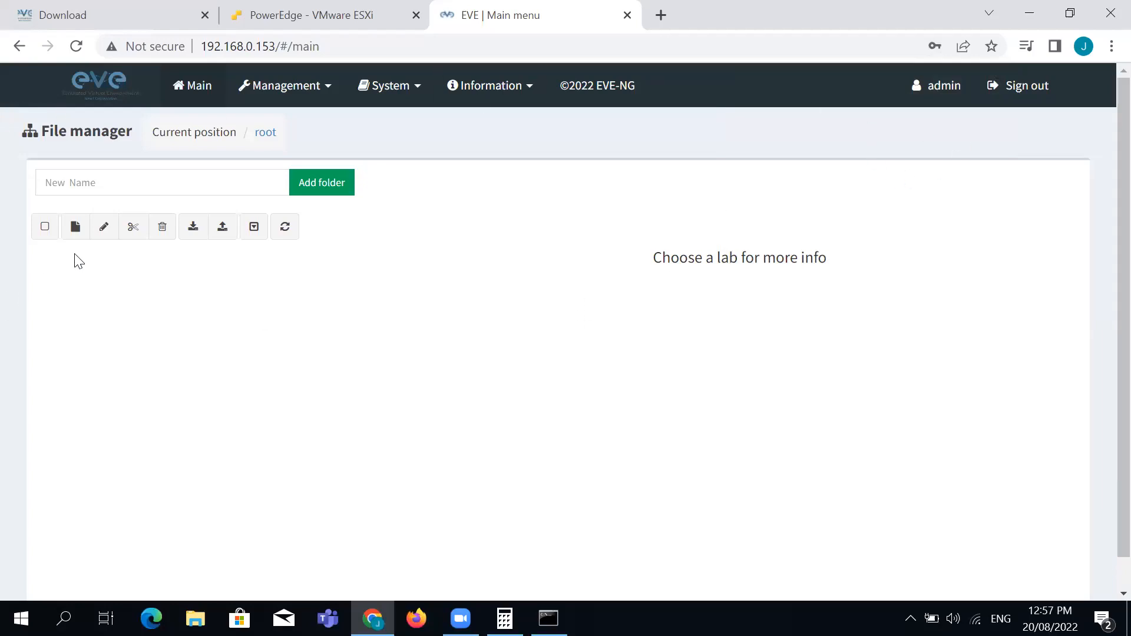
Create and open a new lab named Test Lab
left_click(83, 235)
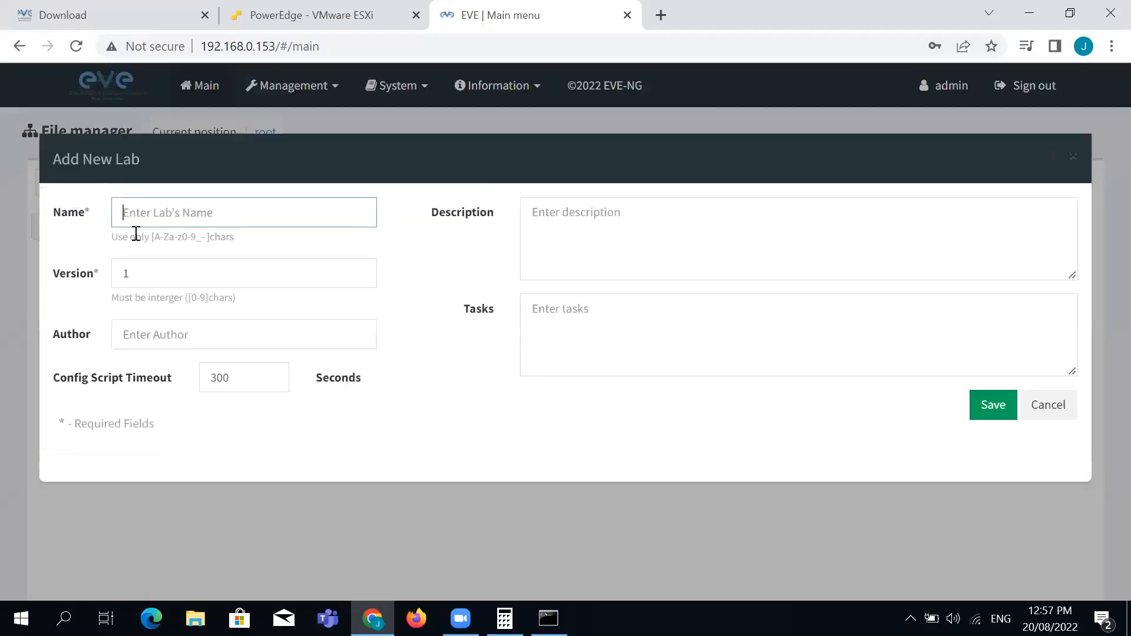
left_click(181, 211)
type("Test La")
left_click(983, 411)
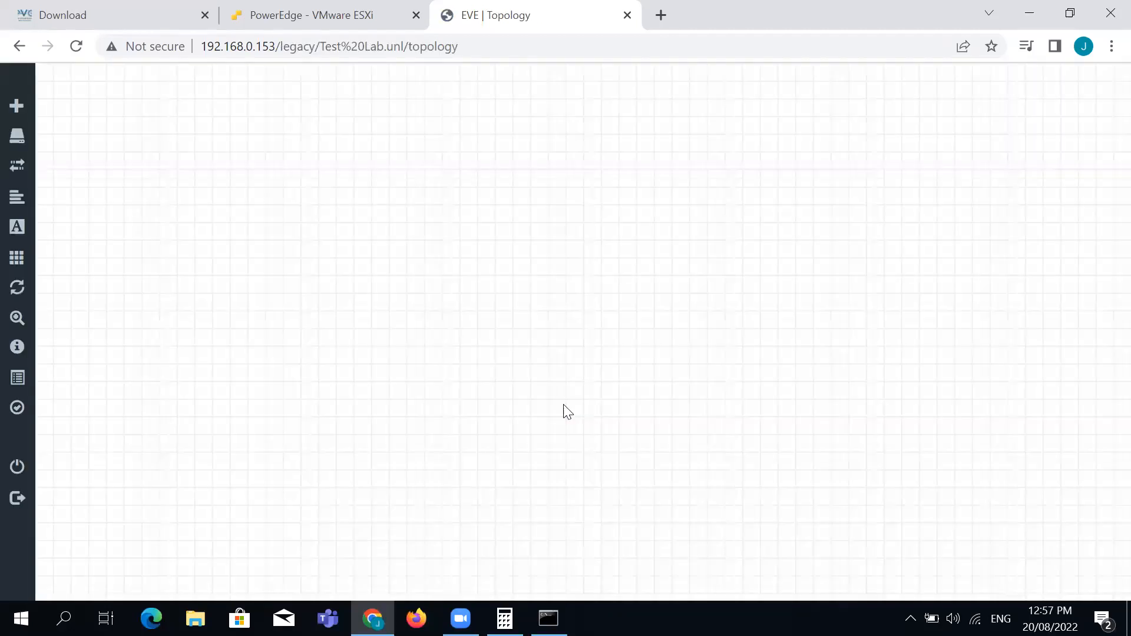
Check the Nodes list to confirm the lab has no configured nodes, then close it
mouse_move(38, 139)
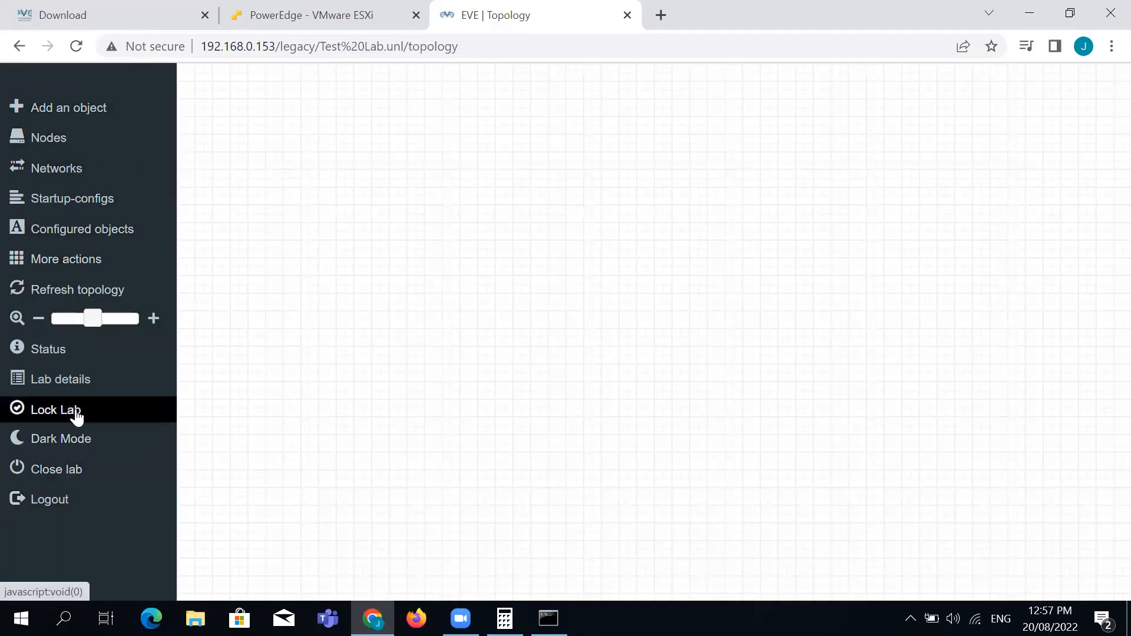
left_click(51, 145)
left_click(547, 329)
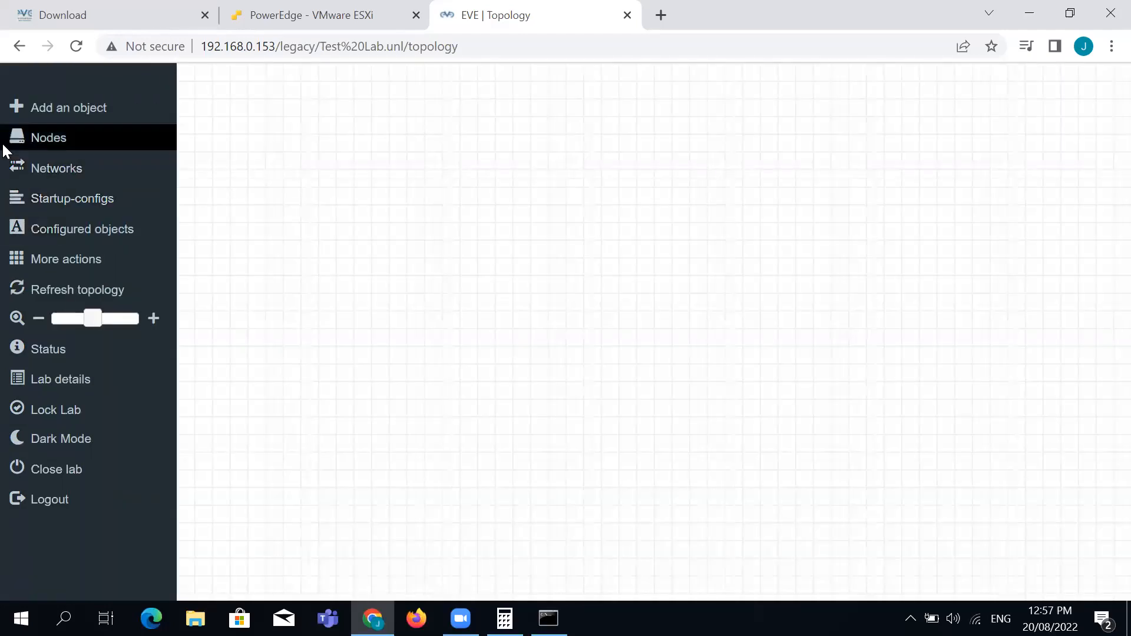
left_click(60, 146)
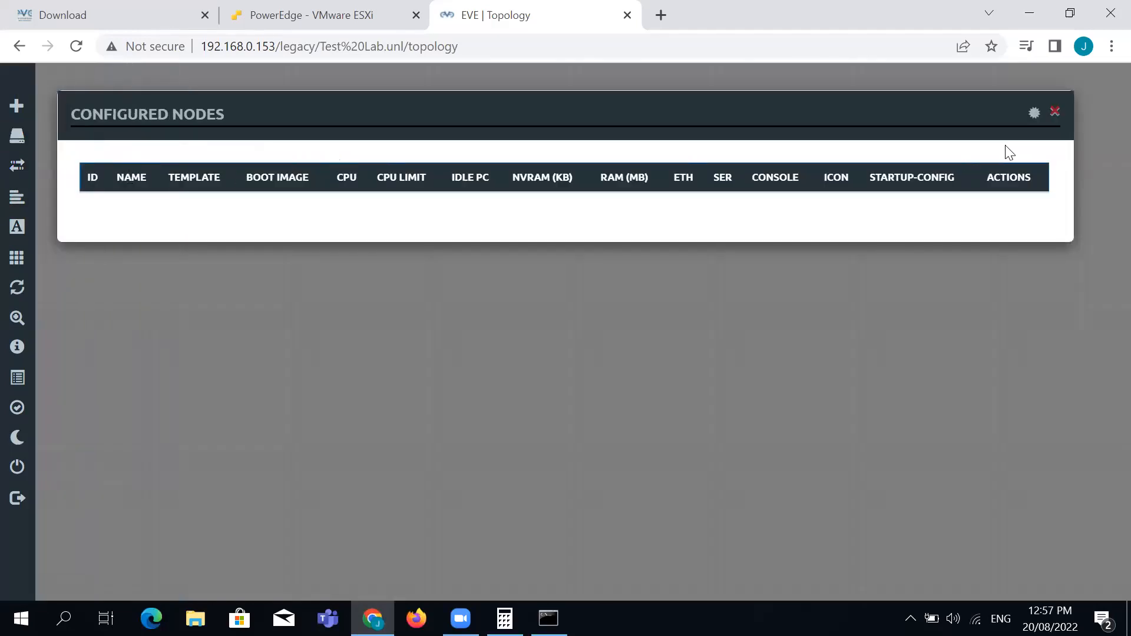
left_click(1055, 113)
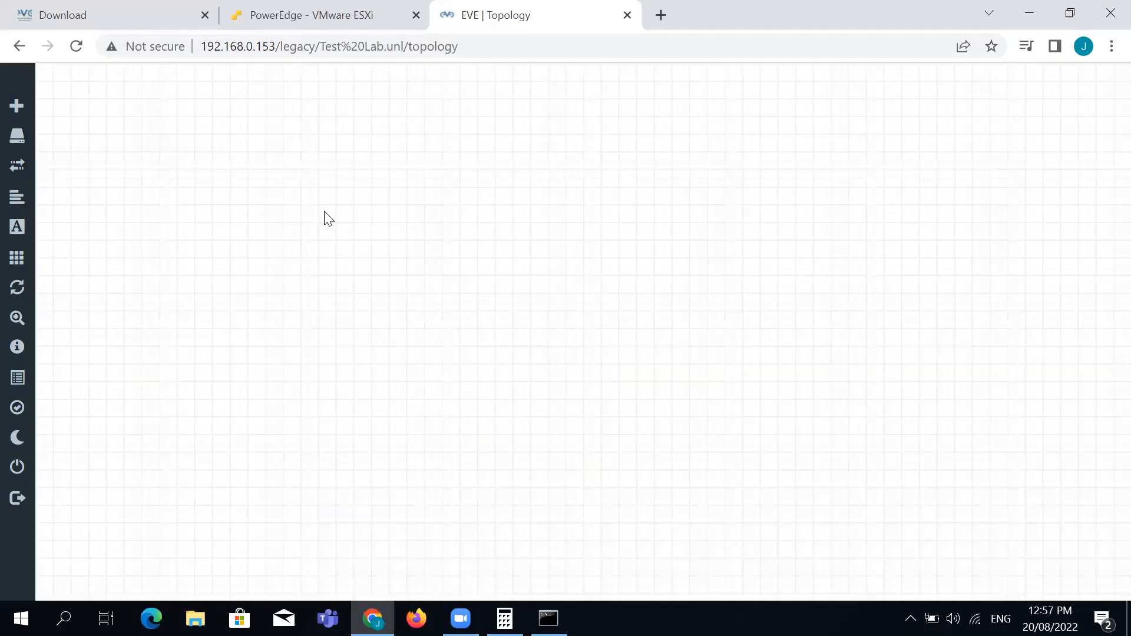
Open the Add Node form from the canvas and browse the Template dropdown list
right_click(325, 216)
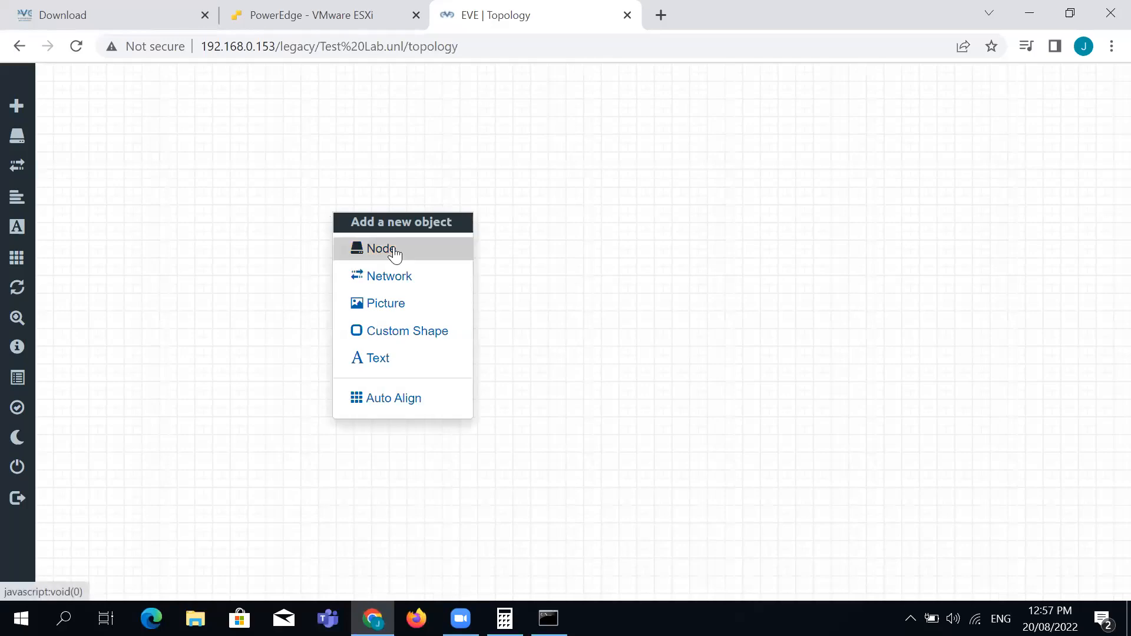
left_click(393, 251)
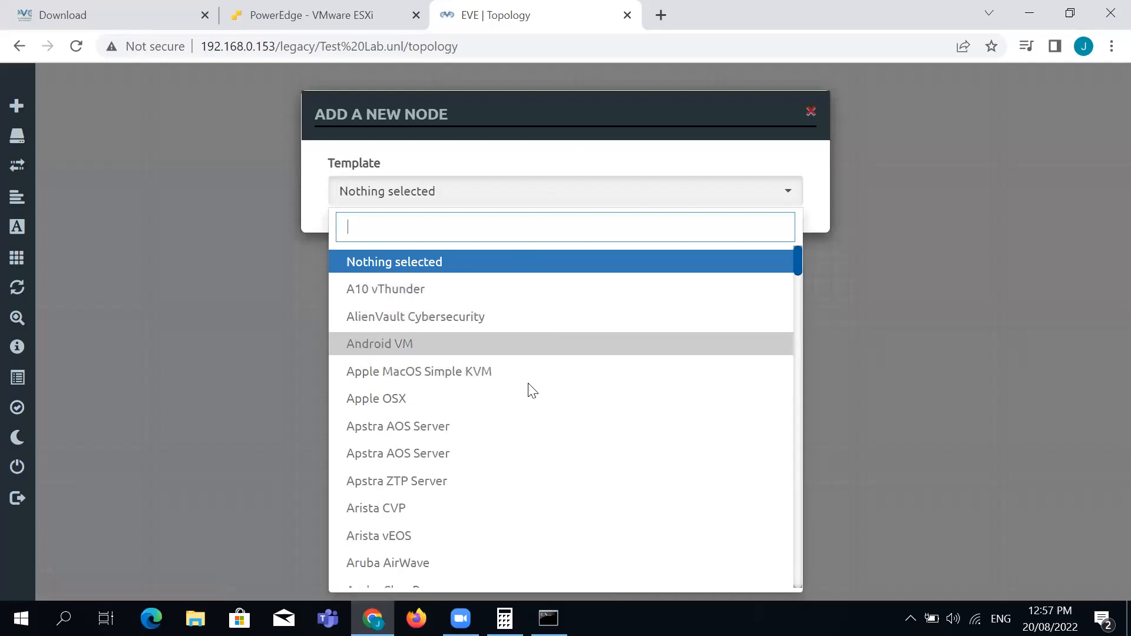
scroll(520, 418, "down", 3)
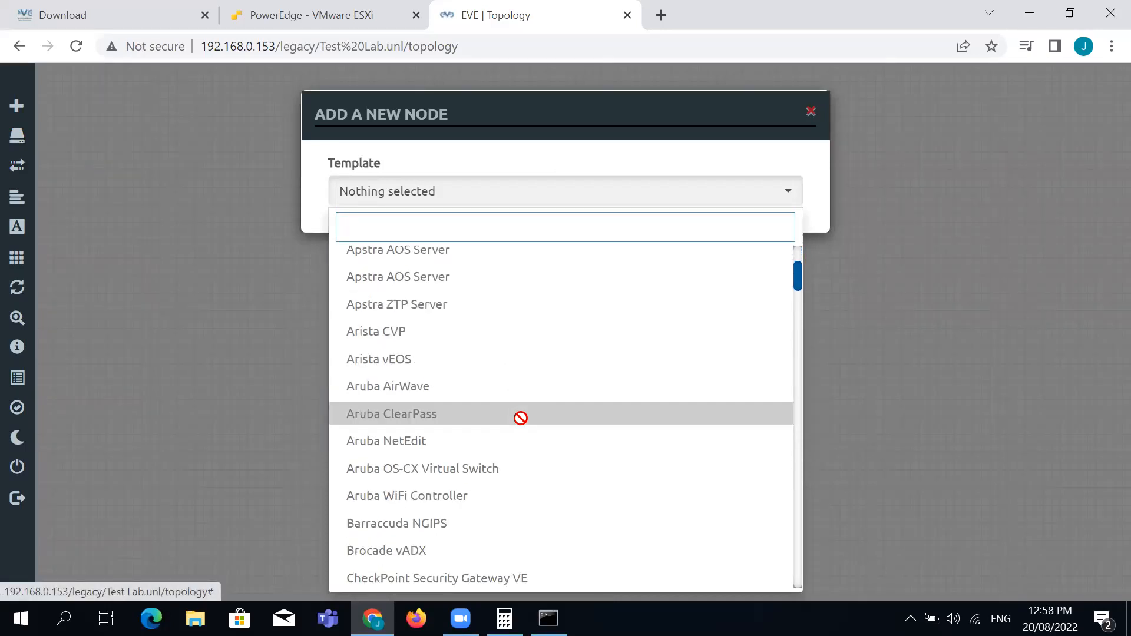
scroll(520, 418, "down", 6)
scroll(520, 418, "down", 3)
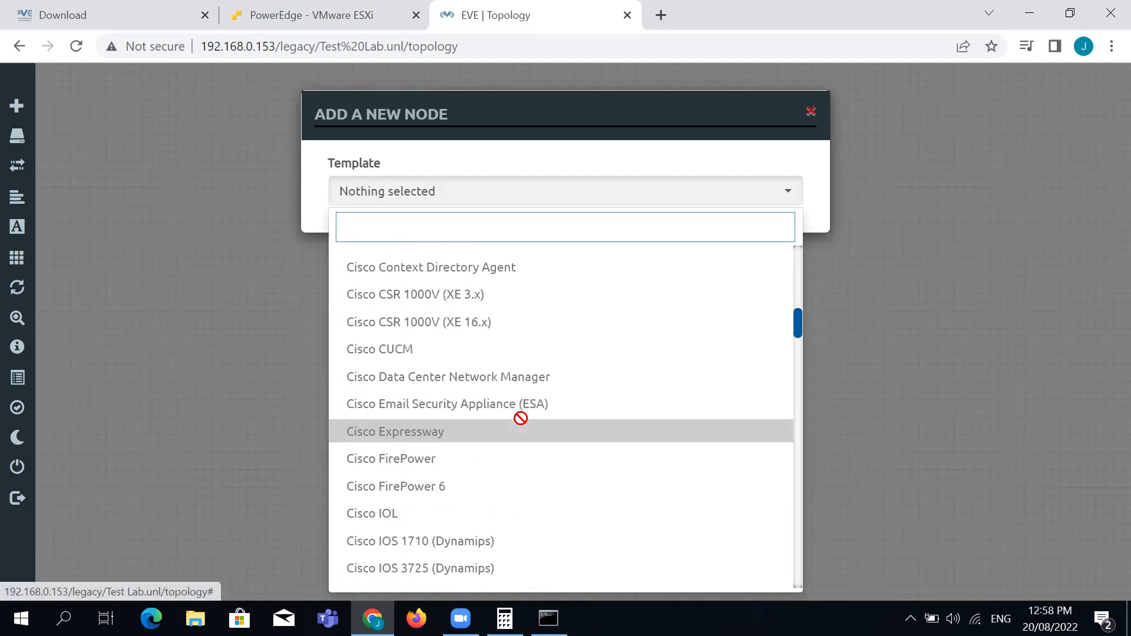
scroll(520, 418, "down", 3)
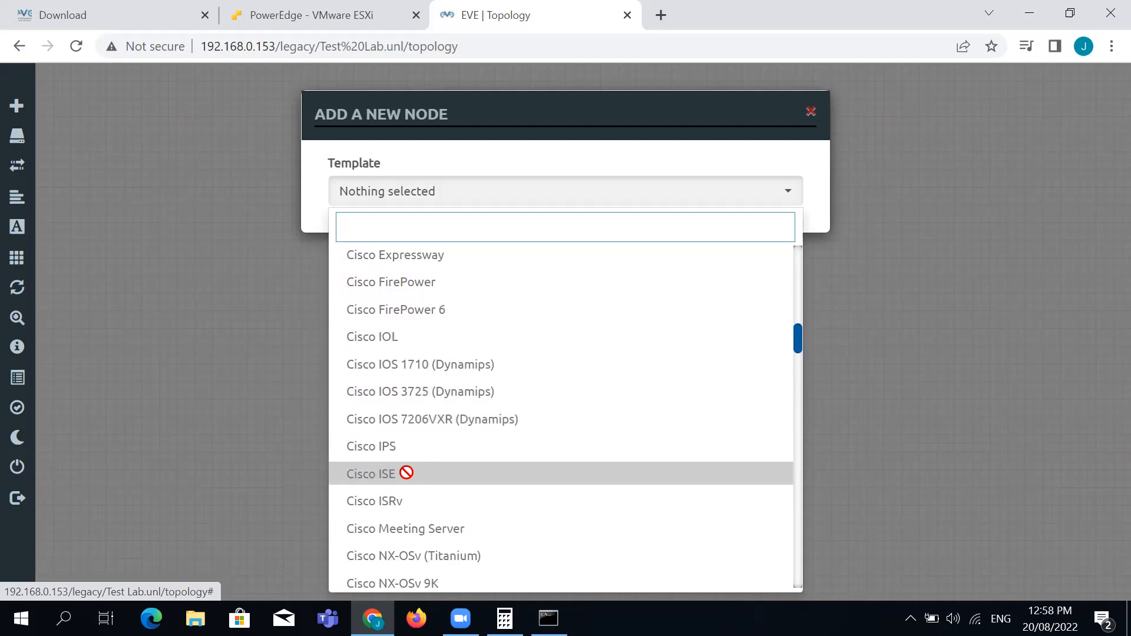
scroll(410, 477, "down", 1)
scroll(409, 477, "down", 4)
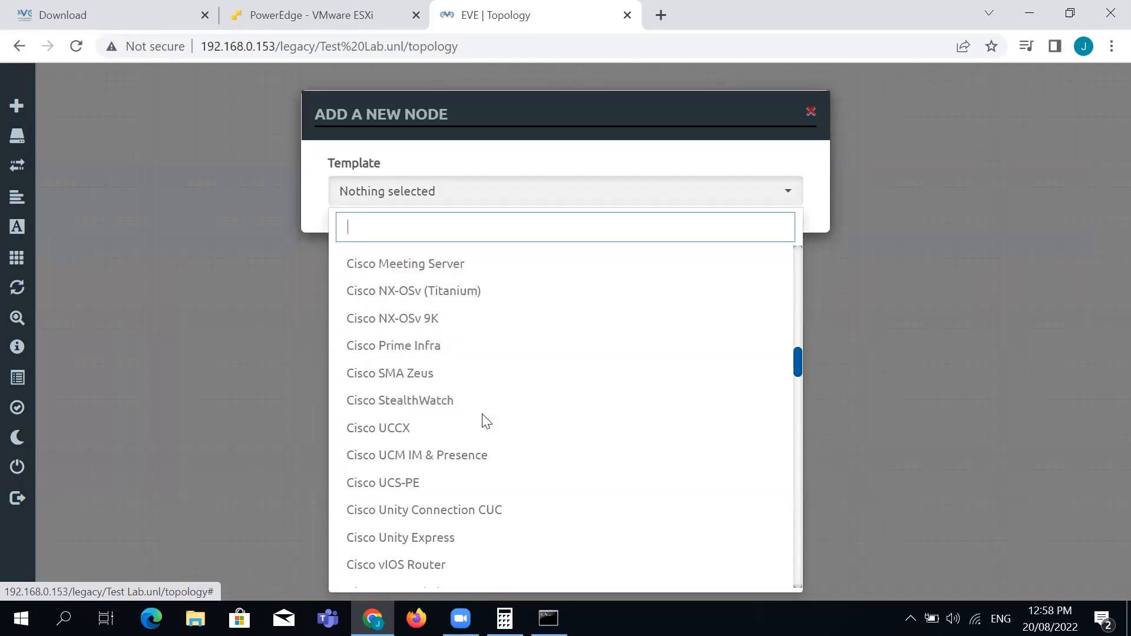
scroll(482, 415, "down", 5)
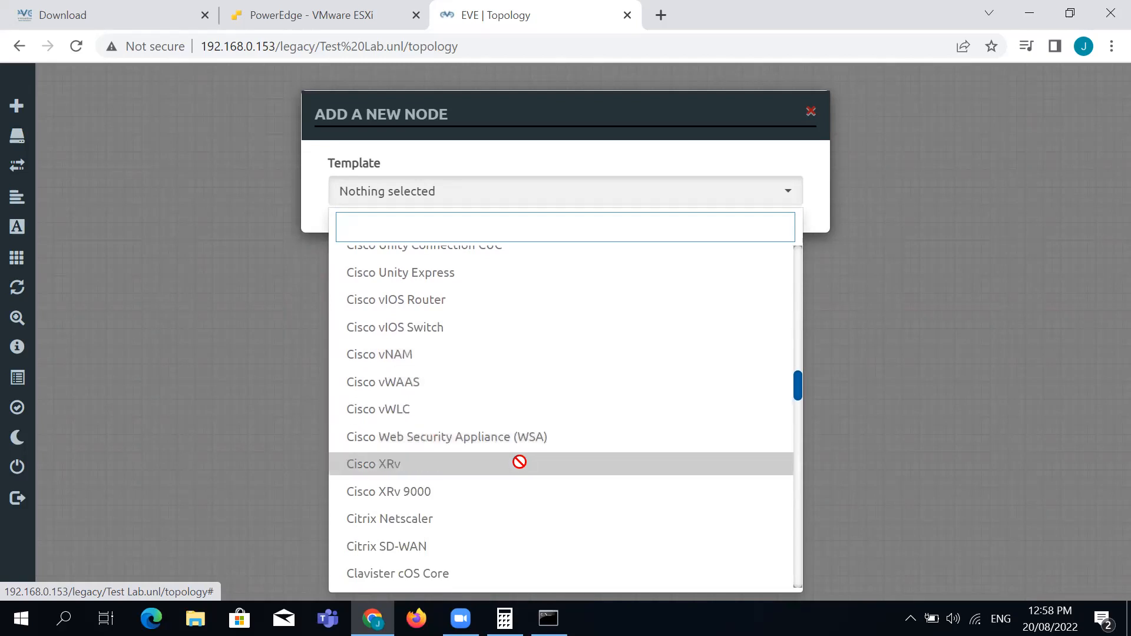
scroll(520, 456, "down", 2)
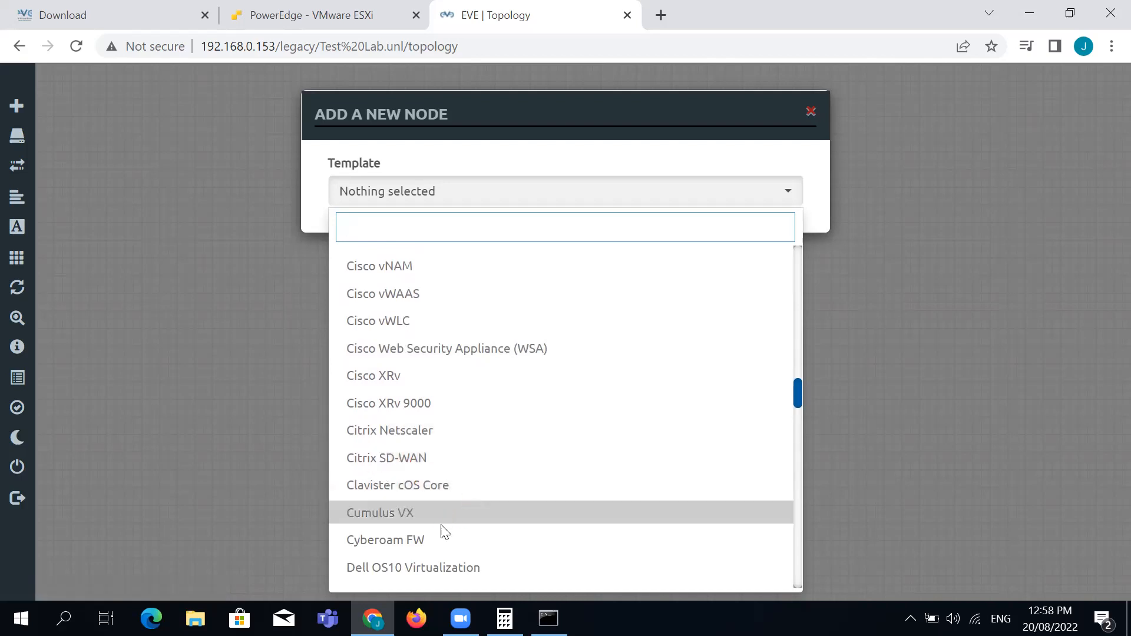
scroll(447, 518, "down", 15)
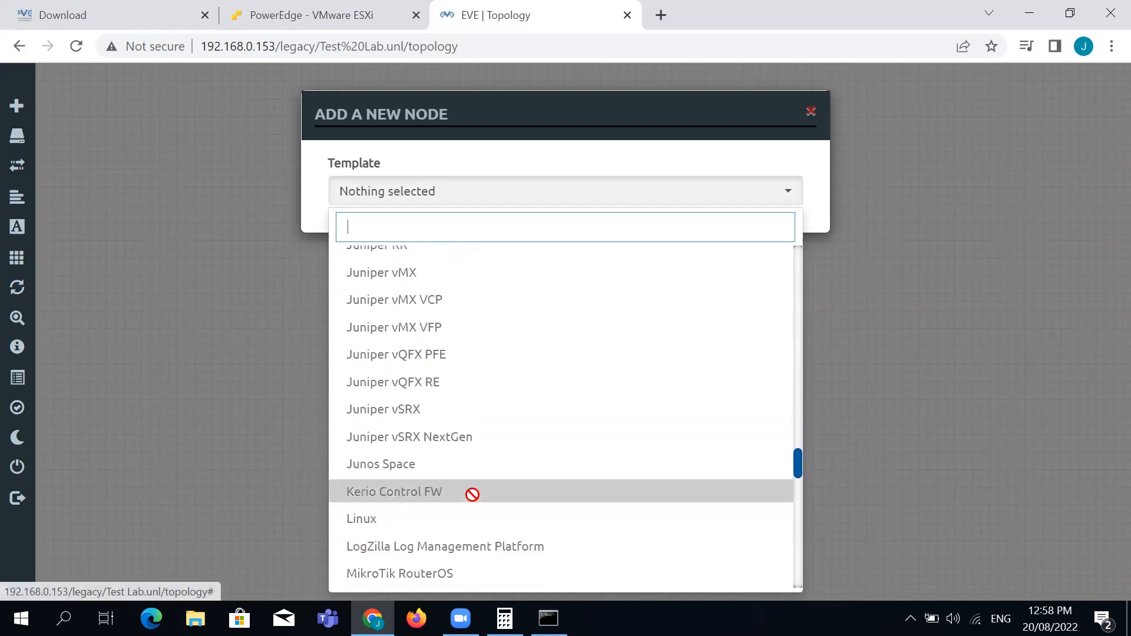
scroll(374, 371, "up", 4)
scroll(402, 451, "down", 1)
scroll(403, 457, "down", 10)
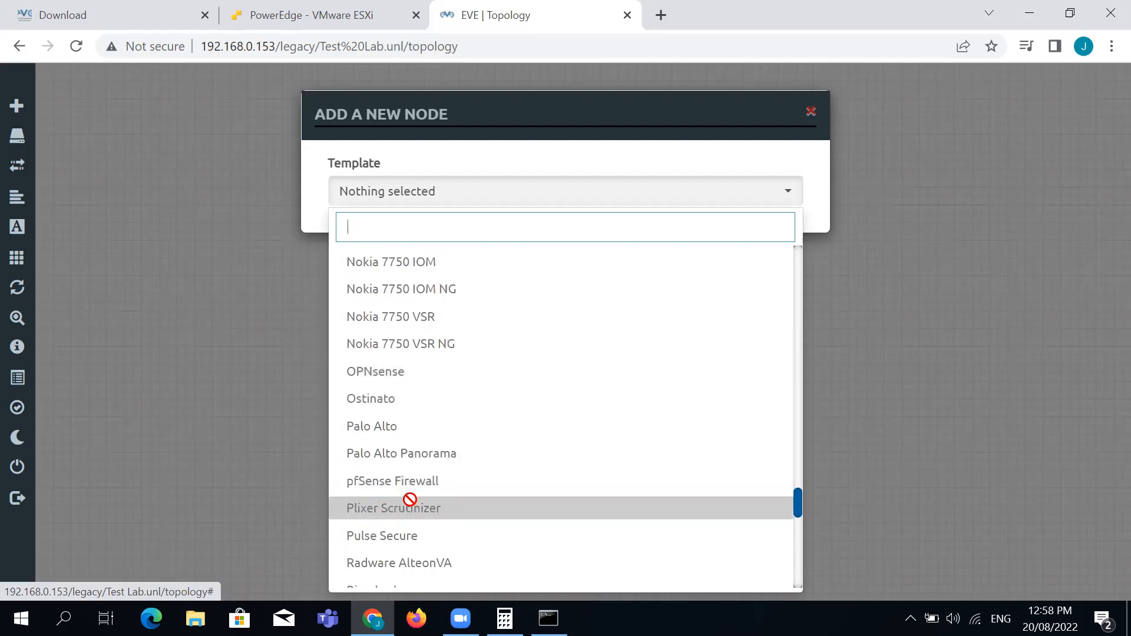
scroll(409, 475, "down", 6)
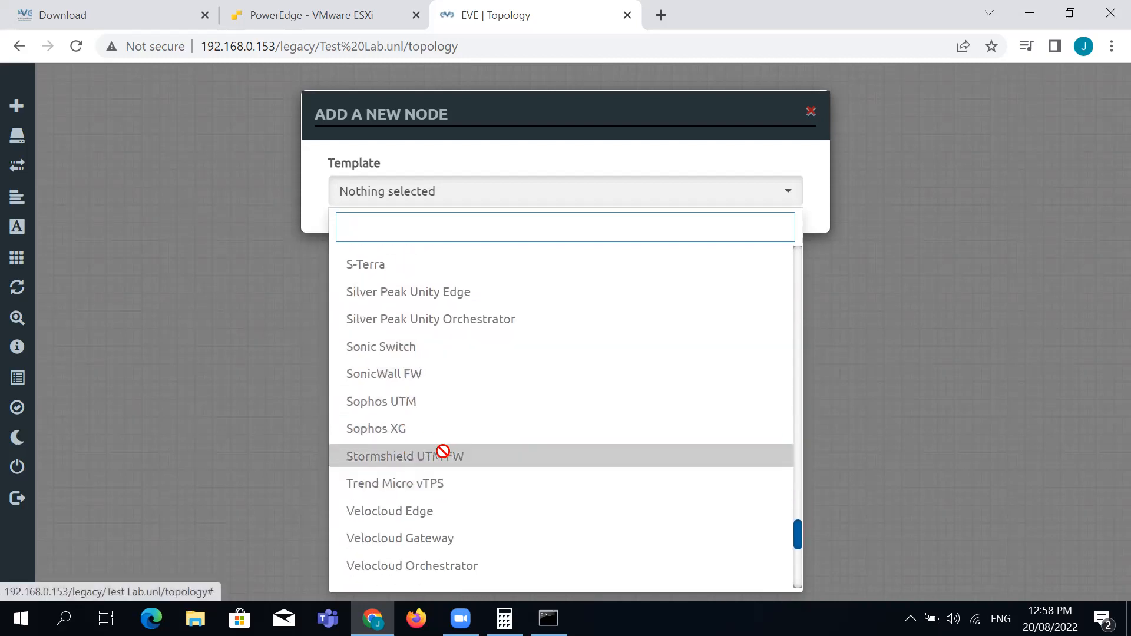
scroll(445, 453, "down", 7)
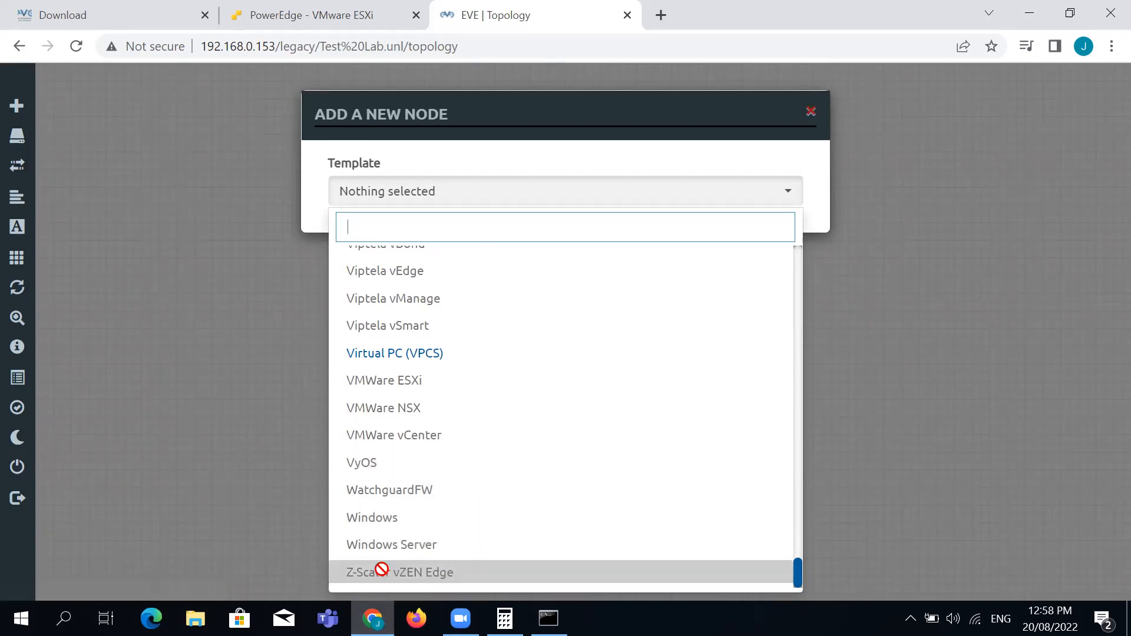
scroll(410, 452, "up", 13)
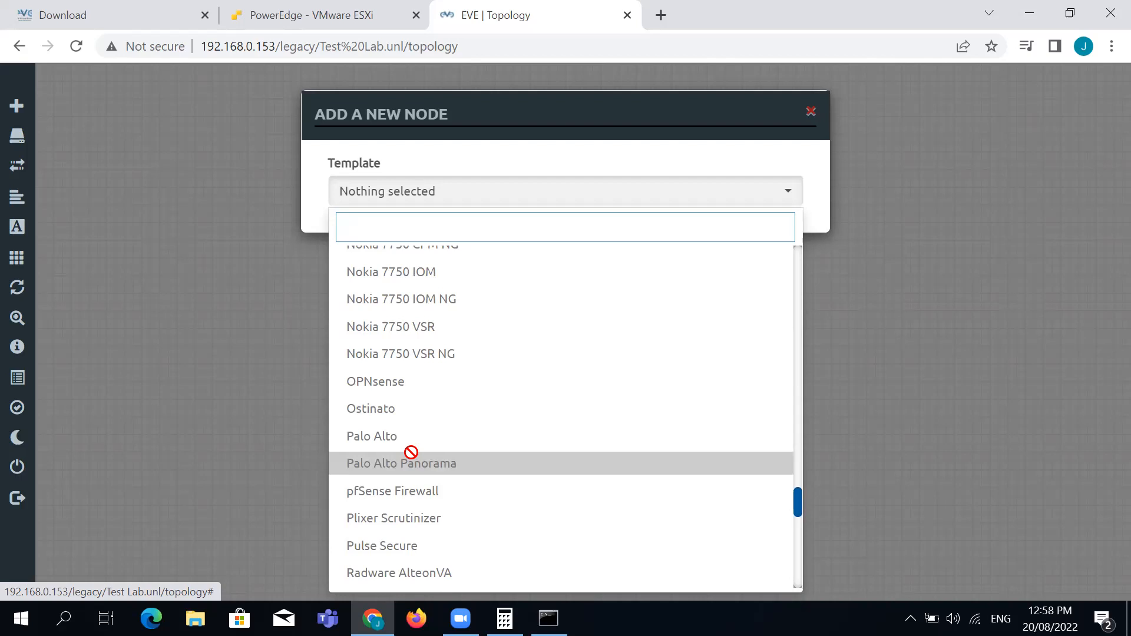
Dismiss the node form unused, minimize Chrome, close Calculator and open New folder
left_click(871, 355)
left_click(871, 355)
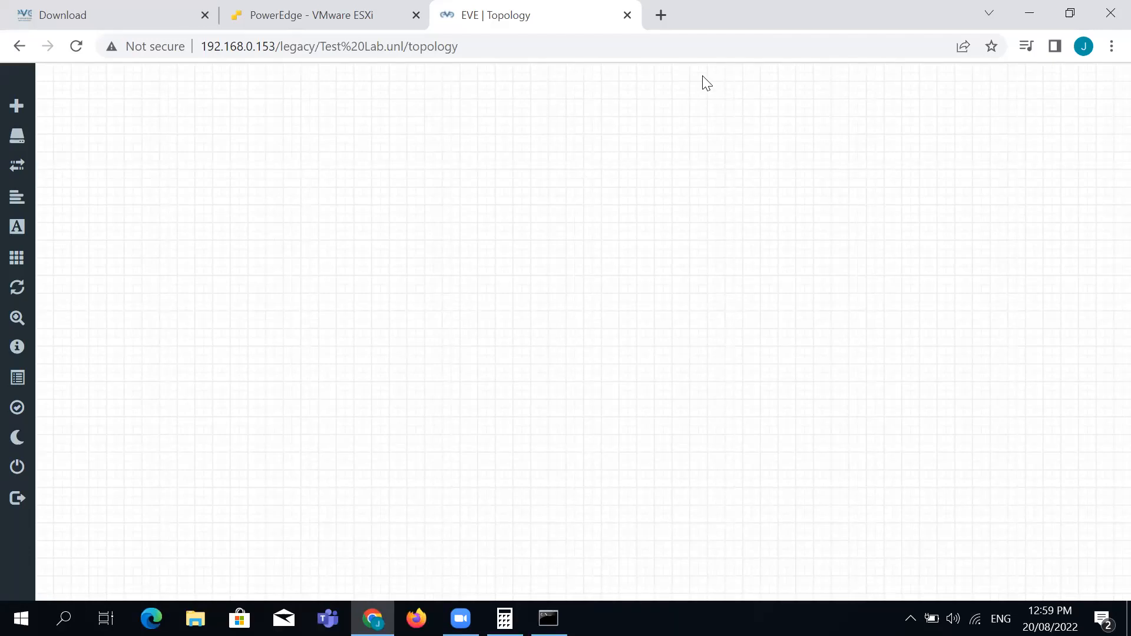
left_click(1032, 16)
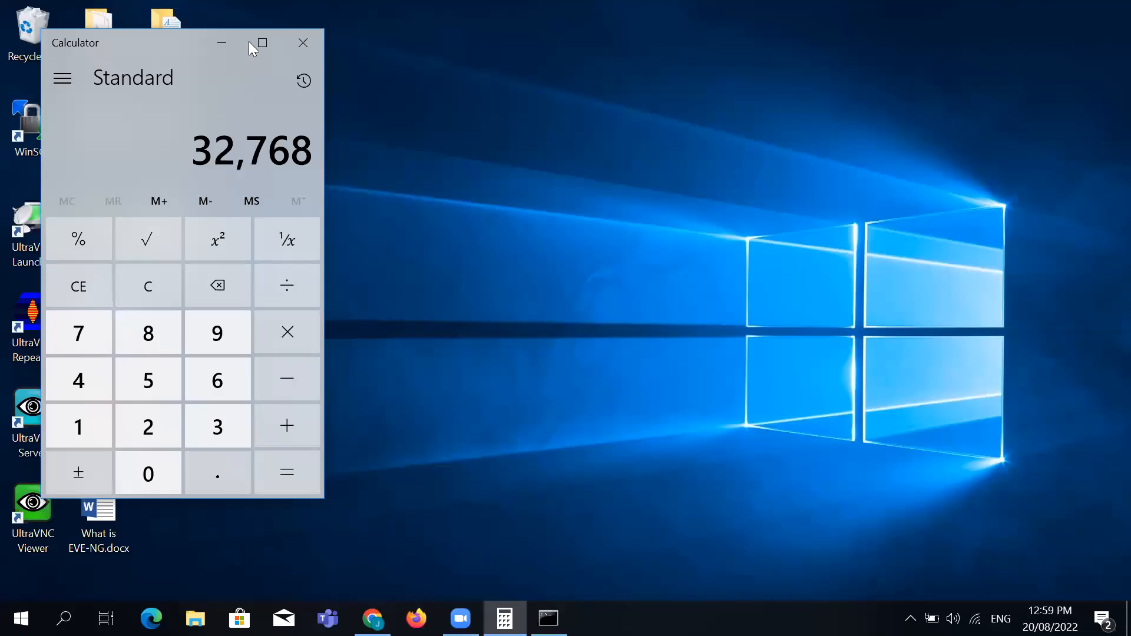
left_click(305, 45)
double_click(165, 232)
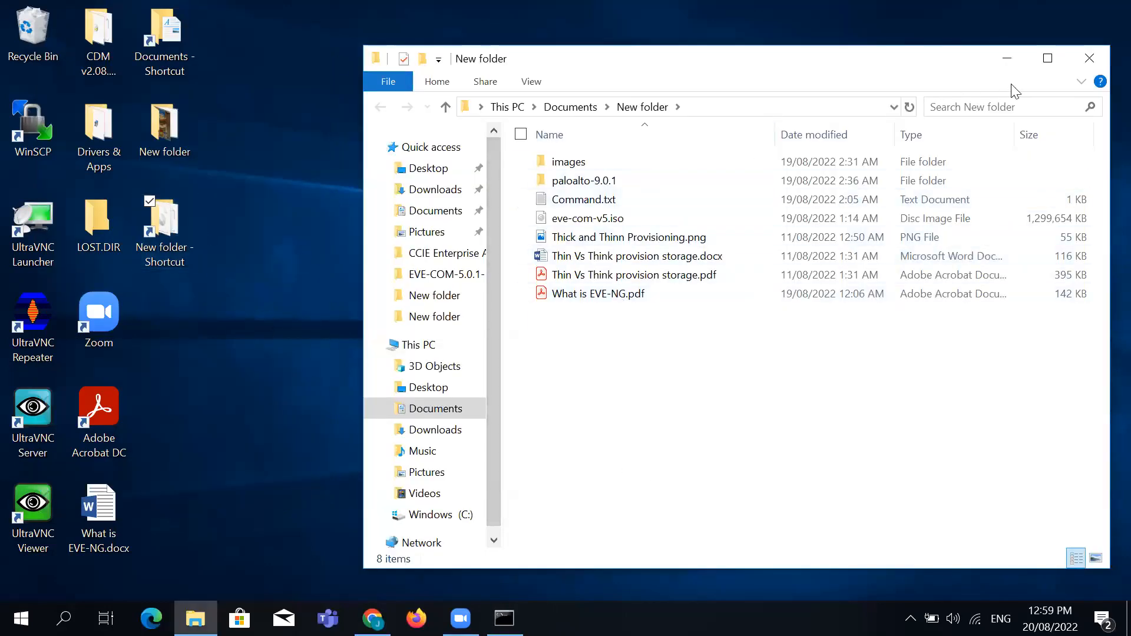
Close New folder, go to Documents and launch EVE-NG-Win-Client-Pack-2.0.exe
left_click(1089, 58)
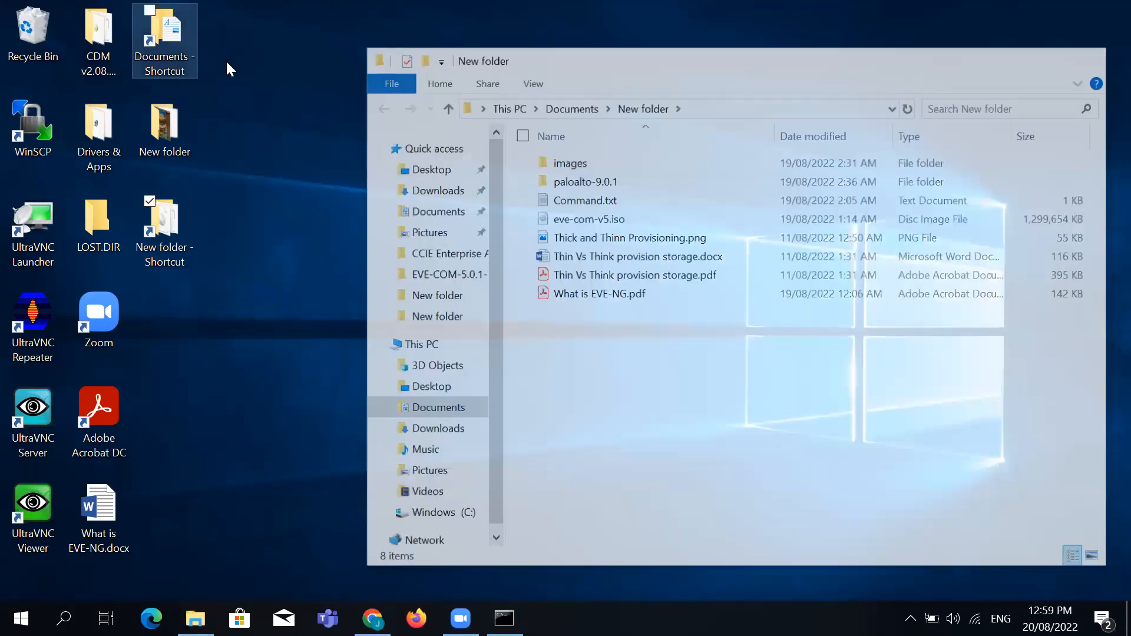
double_click(185, 53)
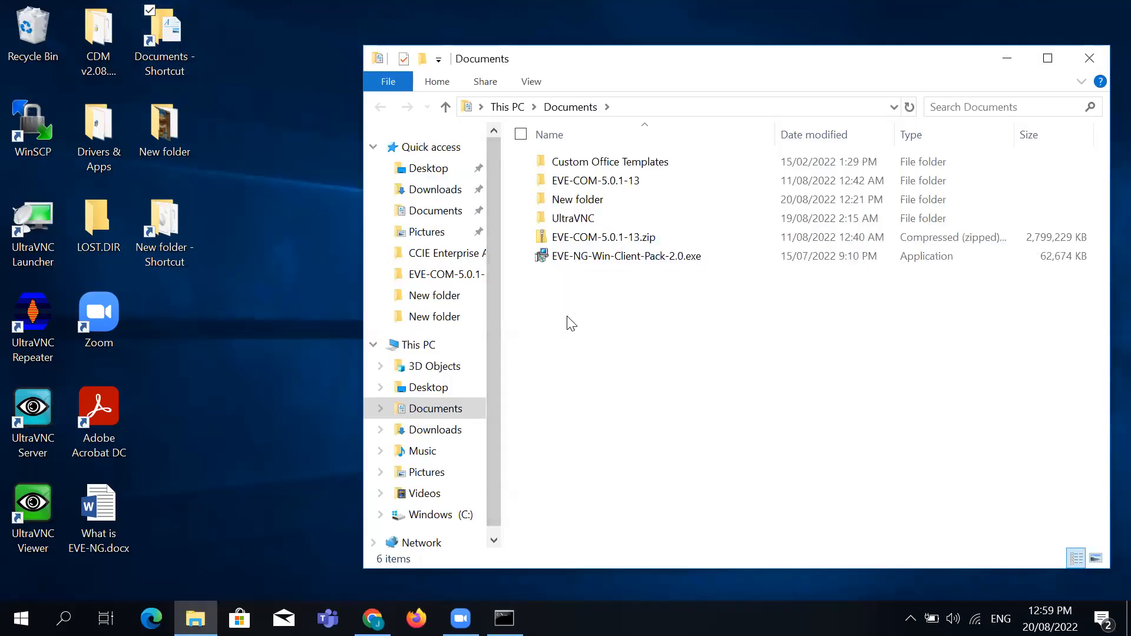
double_click(589, 200)
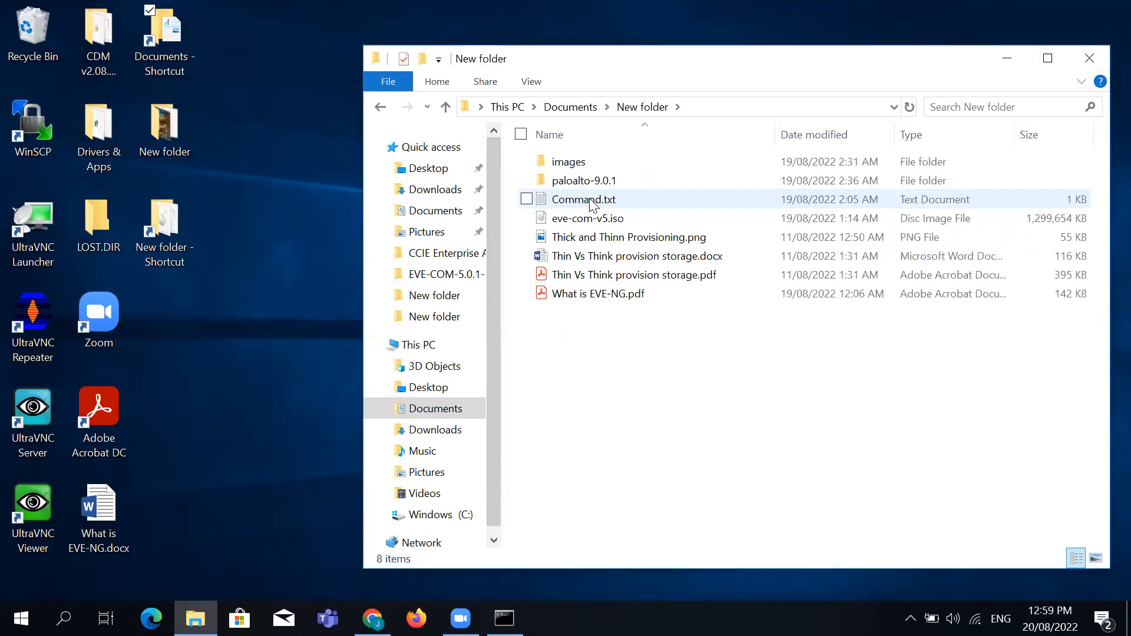
left_click(381, 109)
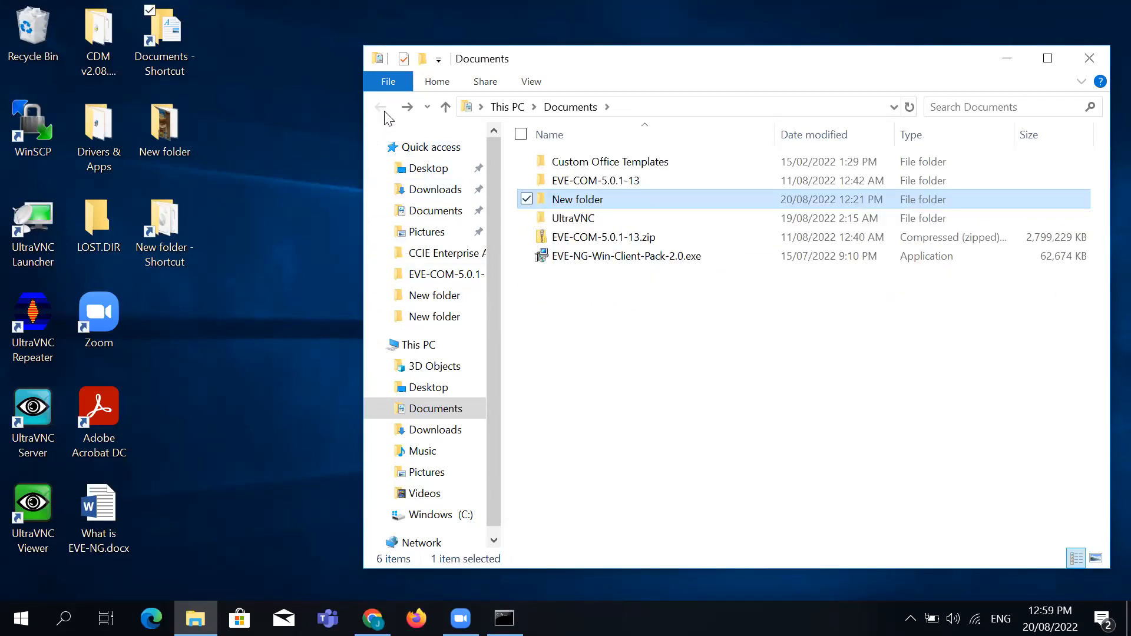
left_click(663, 259)
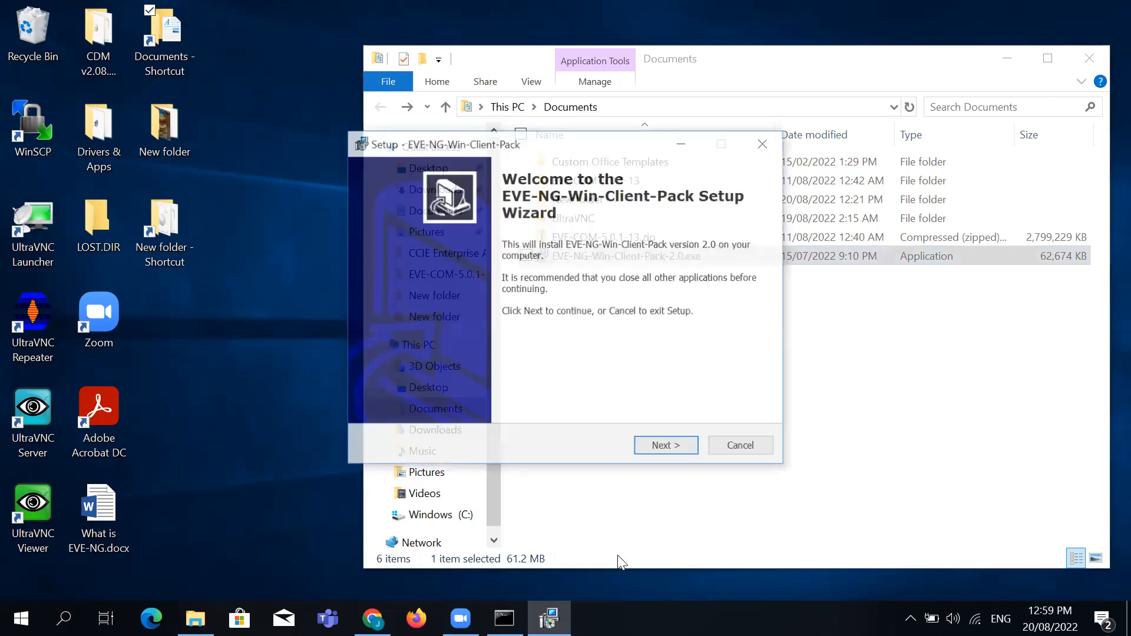
Run the client pack installer with Wireshark 3.0.6 unticked and UltraVNC 1.2.3 kept
left_click(662, 445)
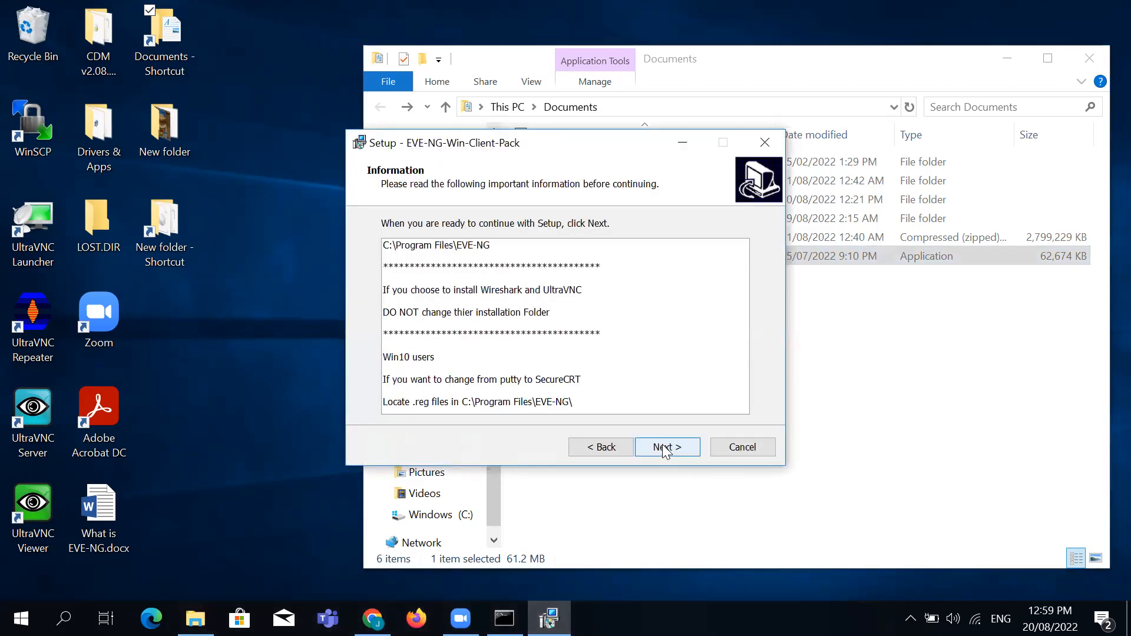
left_click(664, 447)
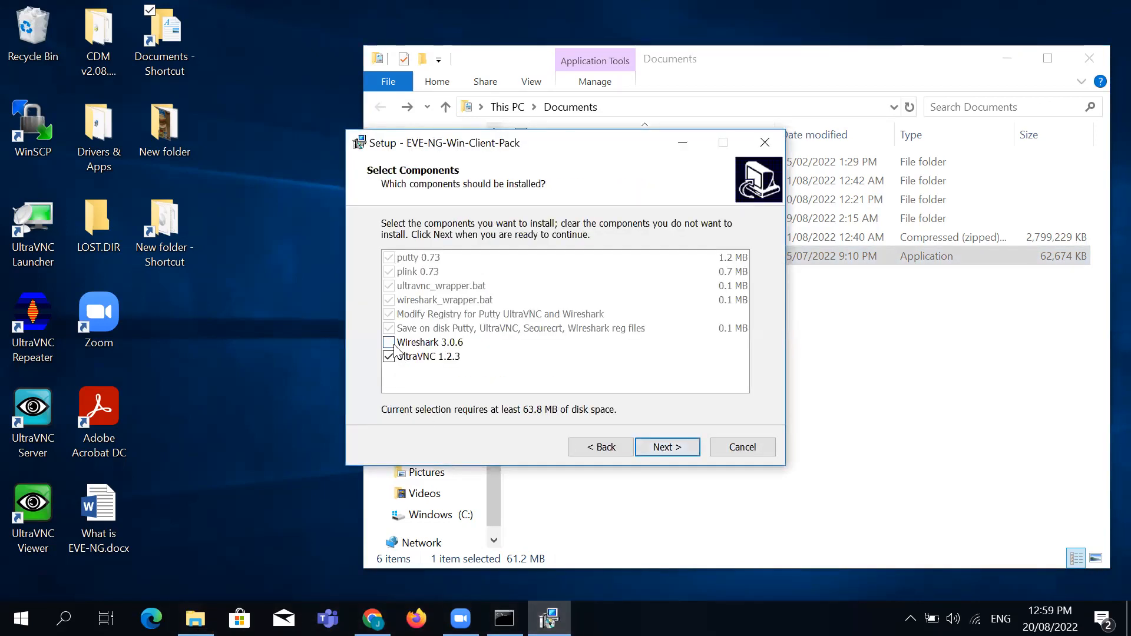
left_click(425, 342)
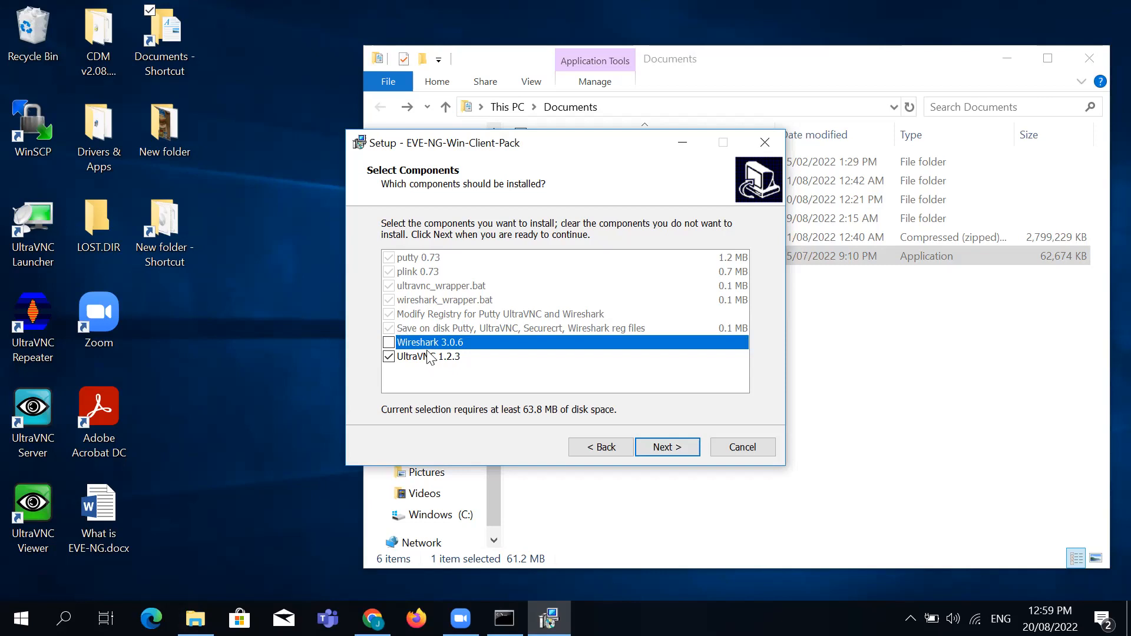
left_click(677, 451)
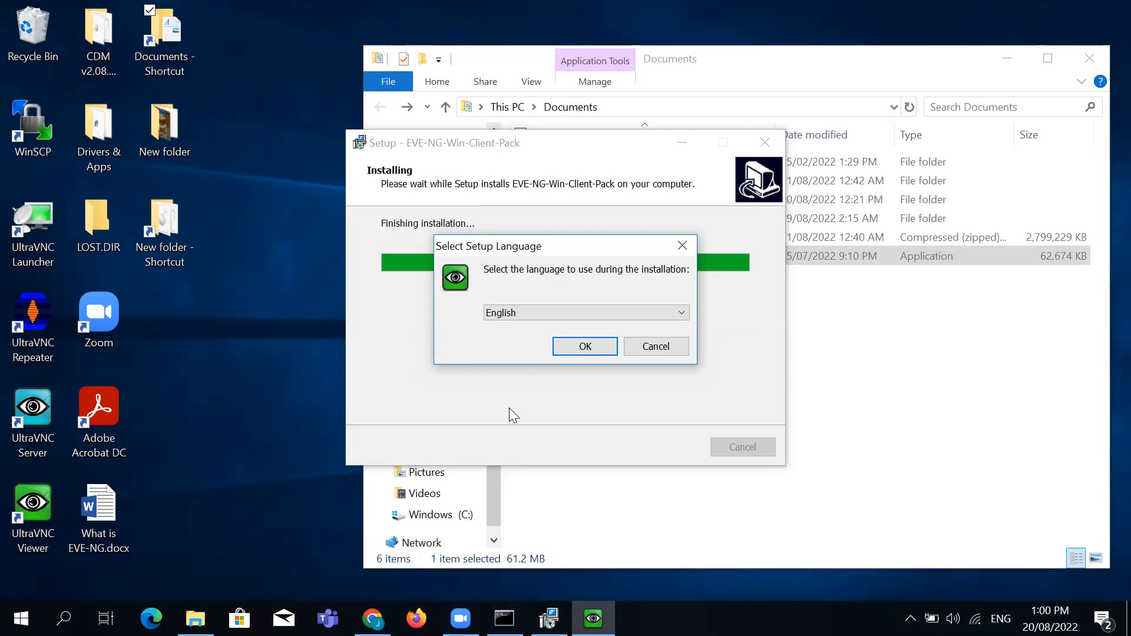
Install UltraVNC in English, accepting the license and default components and tasks
left_click(589, 346)
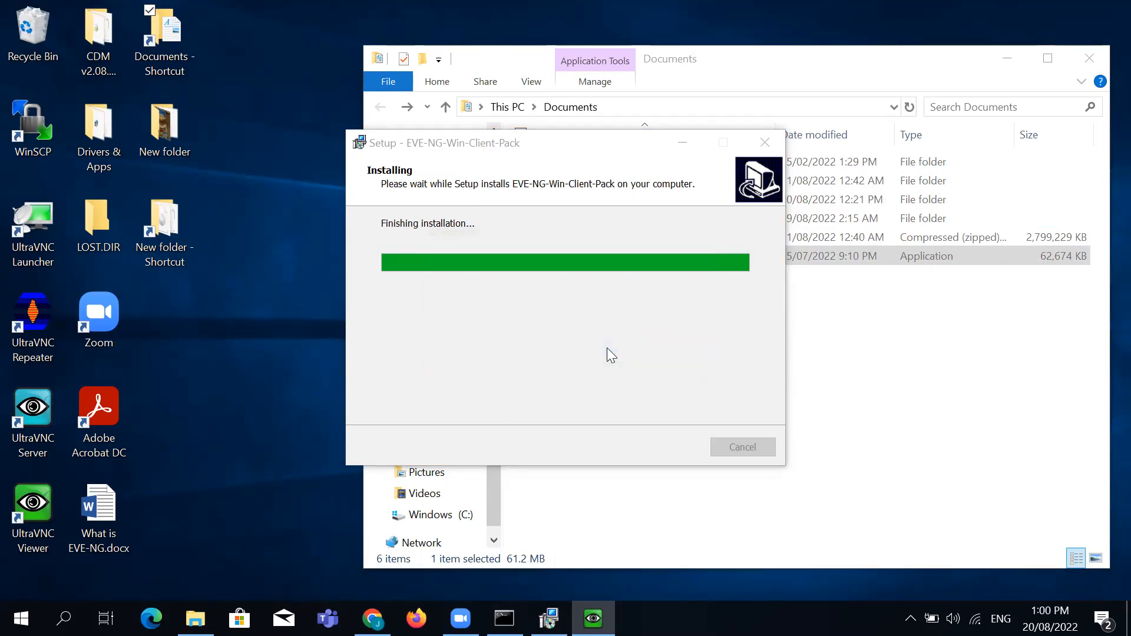
left_click(463, 391)
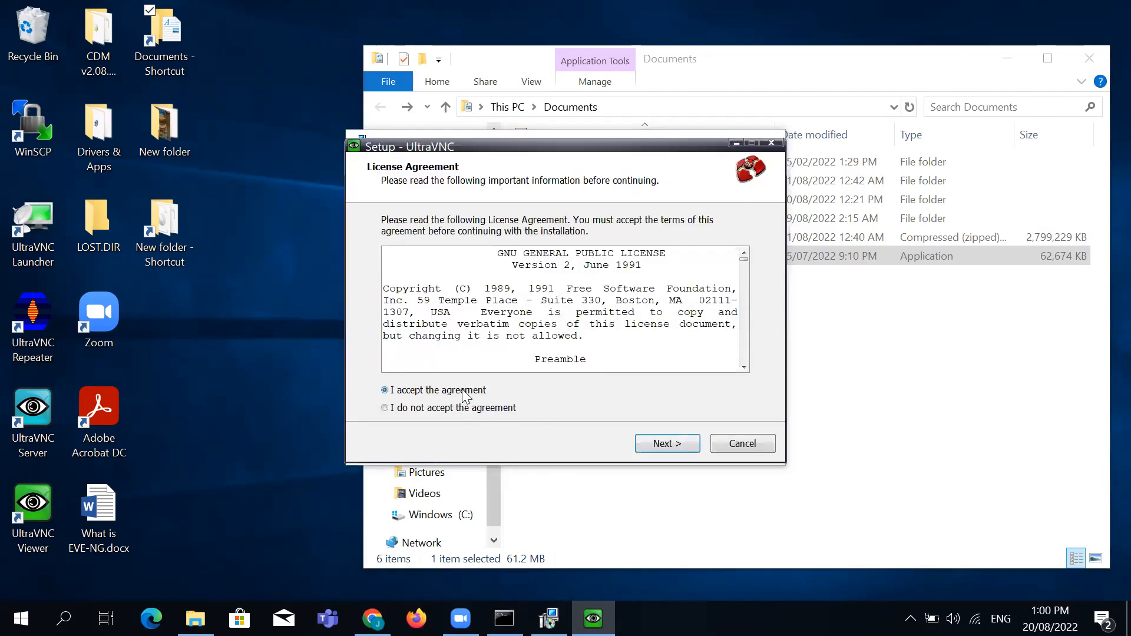
left_click(669, 442)
left_click(669, 443)
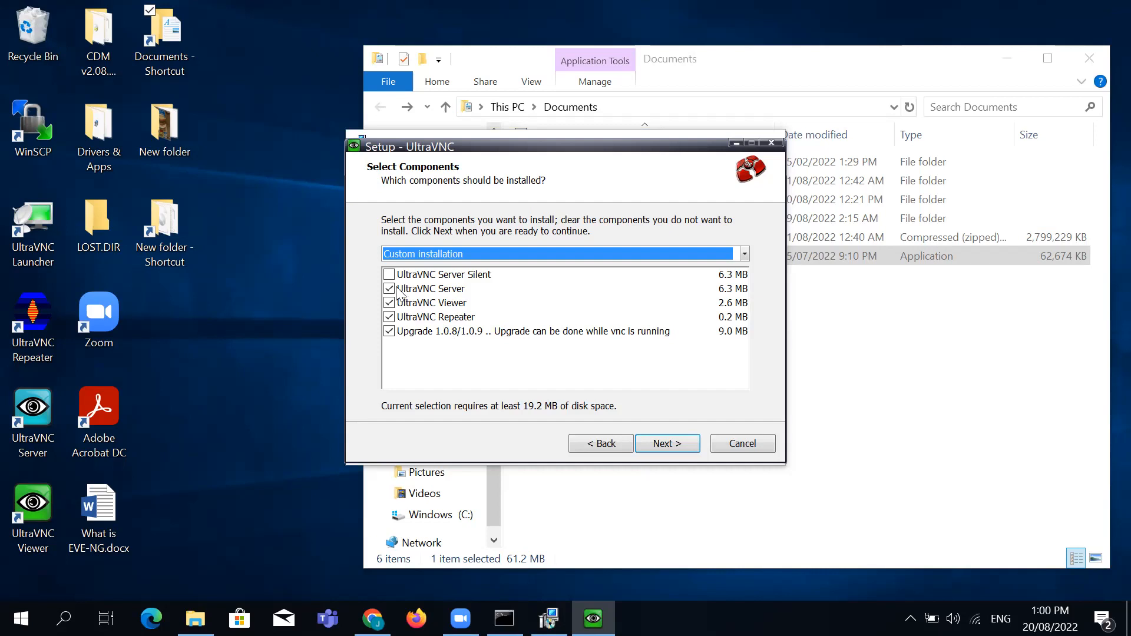
left_click(685, 443)
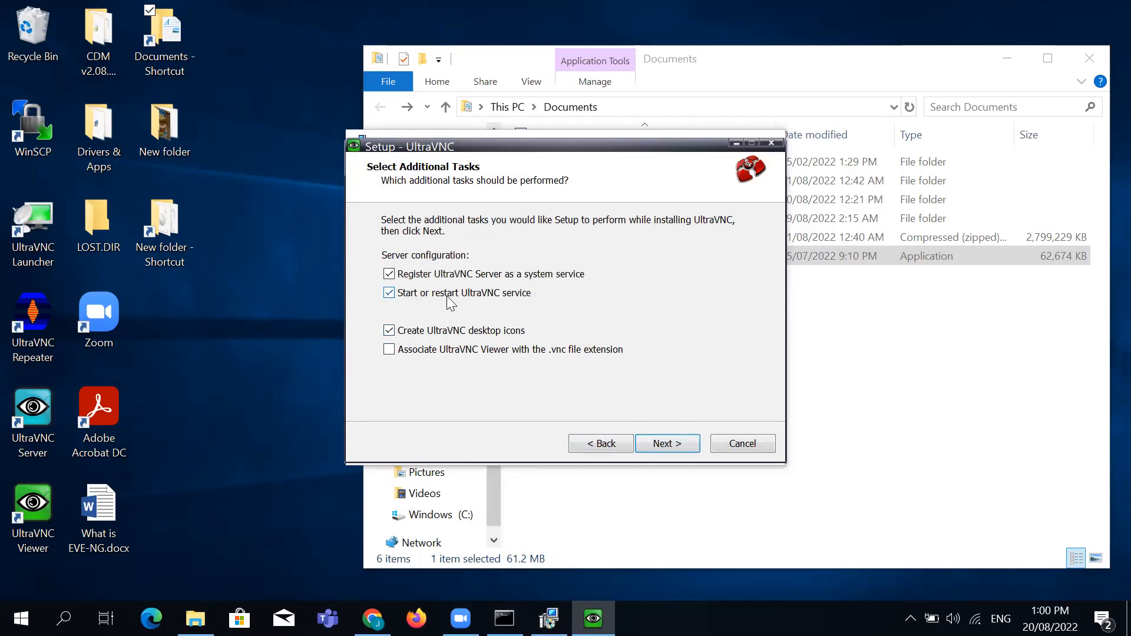
left_click(671, 442)
left_click(671, 442)
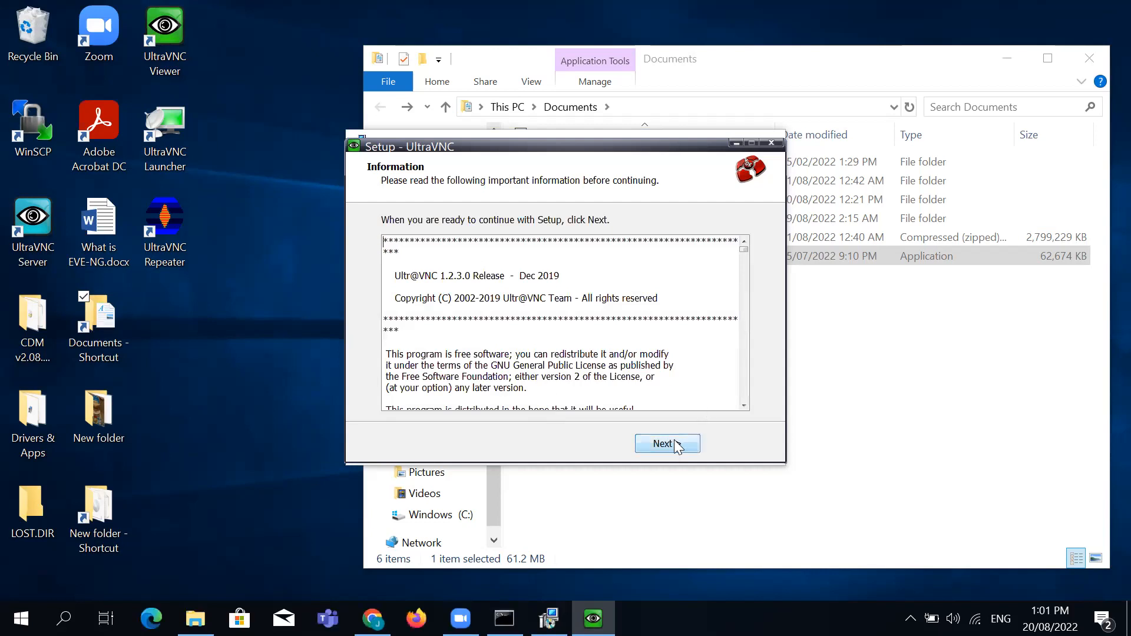
left_click(675, 445)
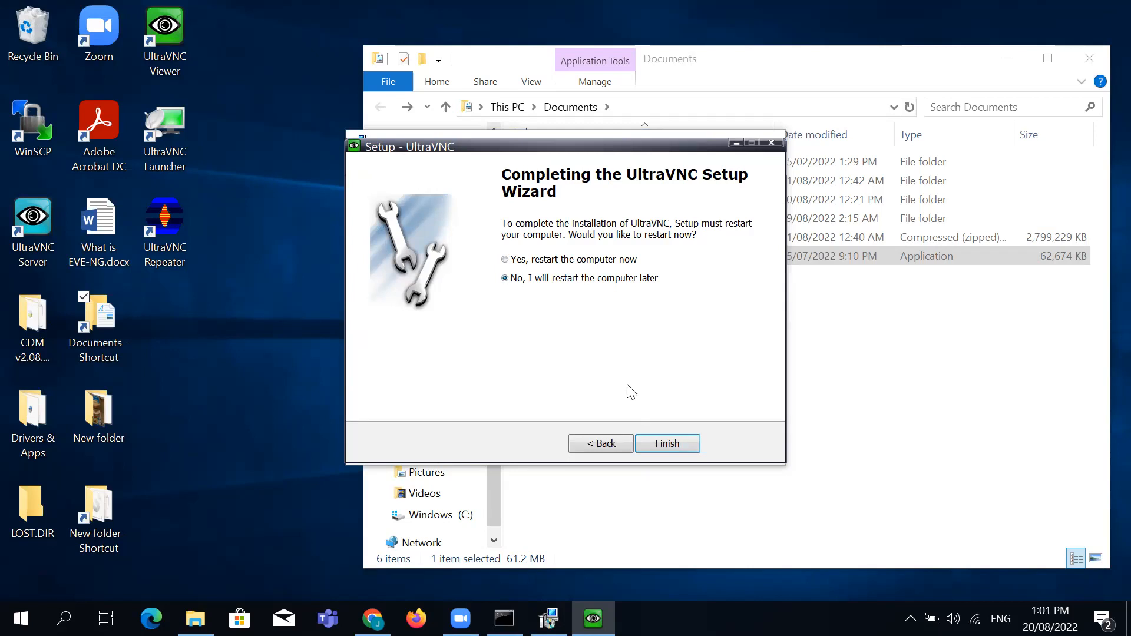
Finish both the UltraVNC and client pack wizards, choosing to restart later
left_click(670, 445)
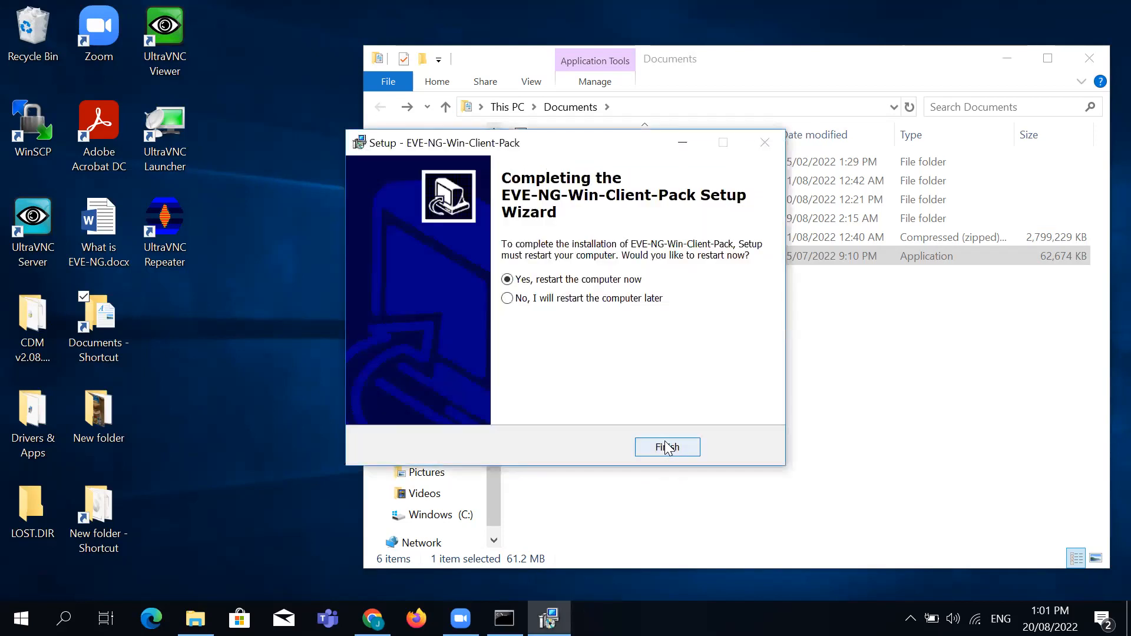
left_click(598, 300)
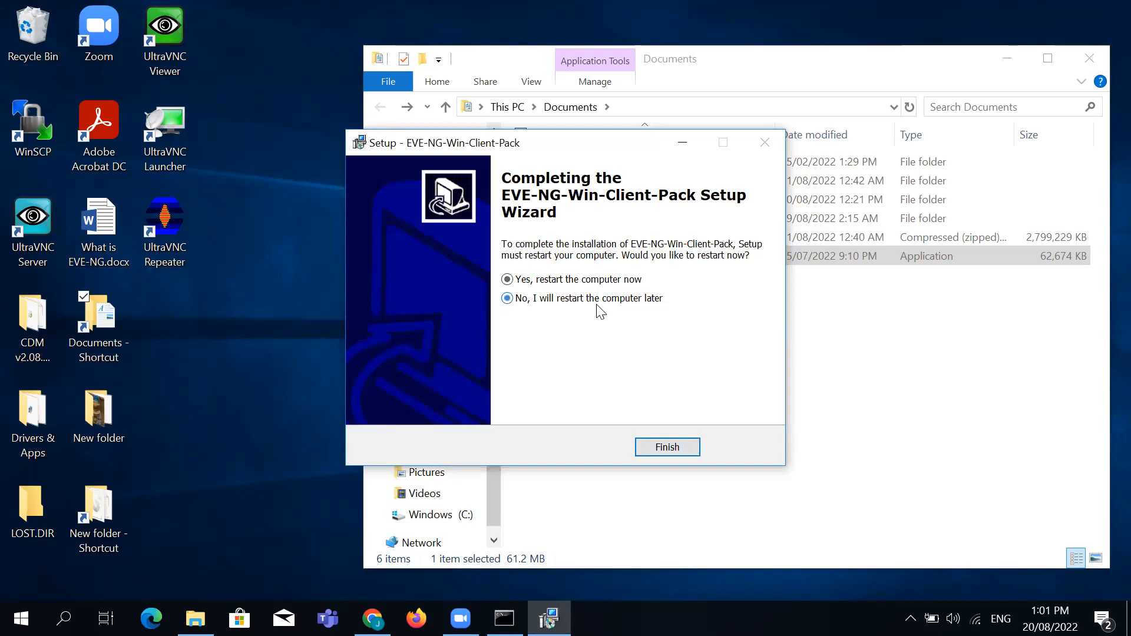
left_click(650, 446)
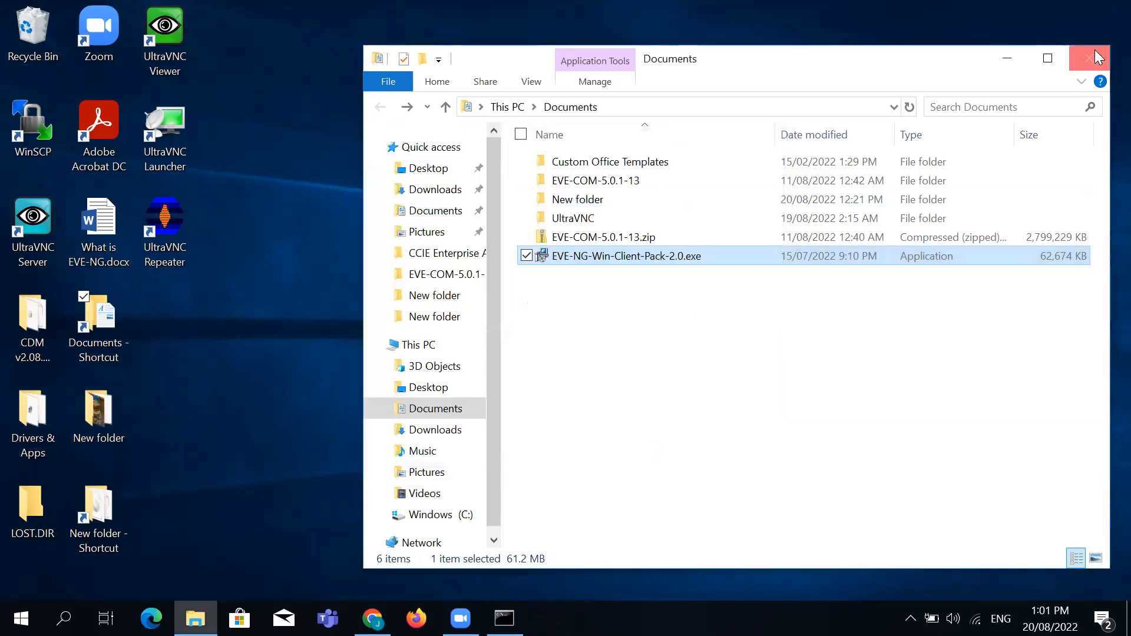
Close the Documents window and minimize the EVE topology browser page
left_click(1088, 58)
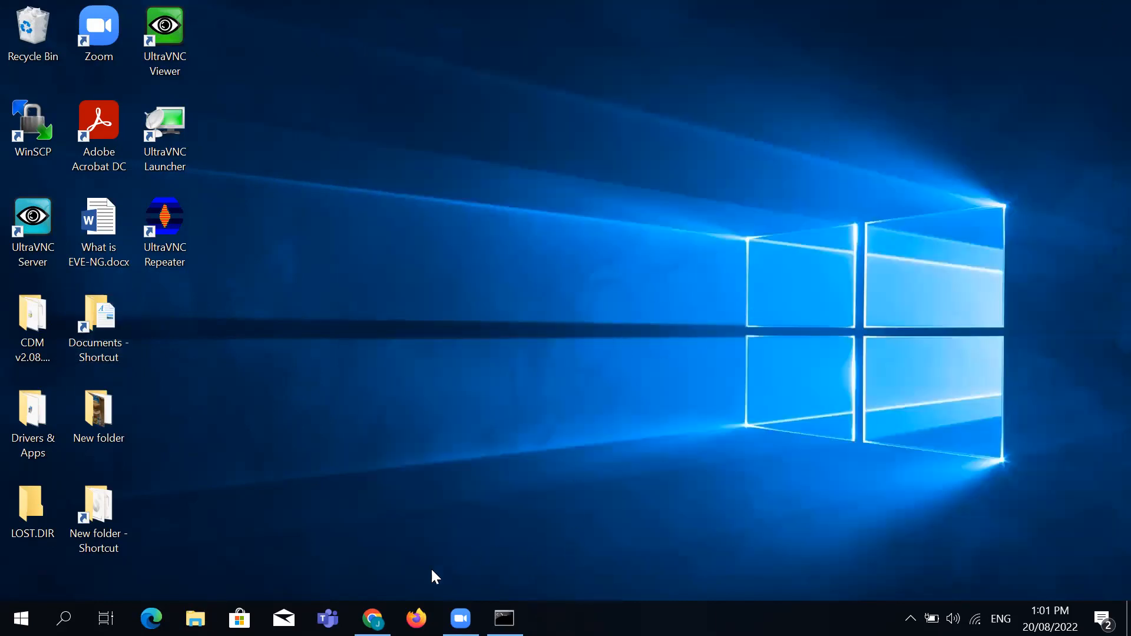
left_click(372, 617)
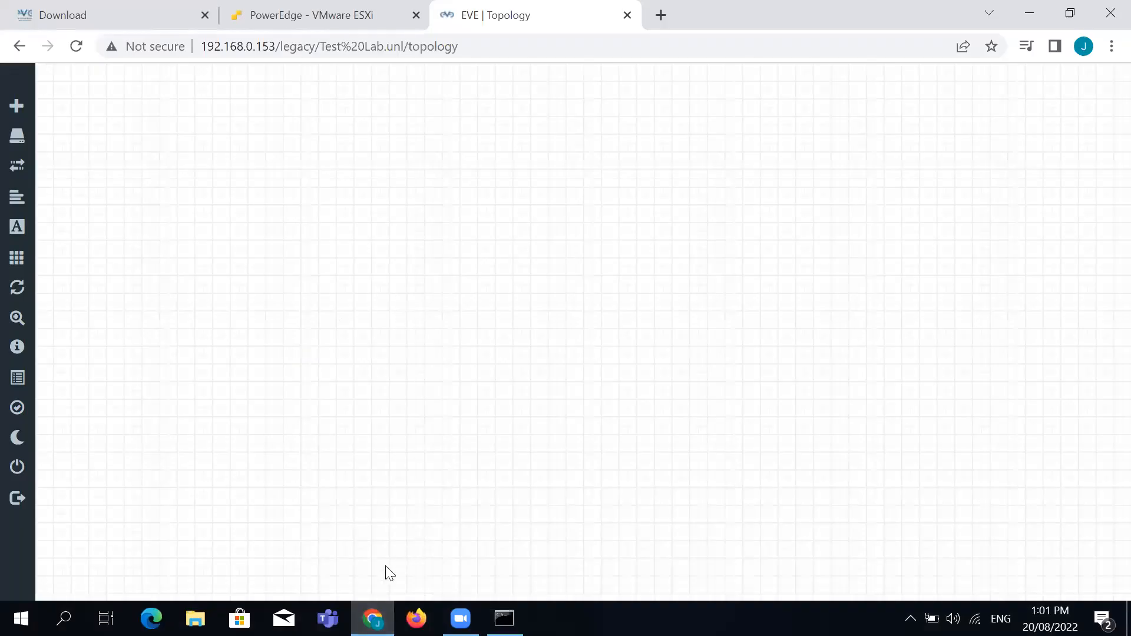
left_click(372, 603)
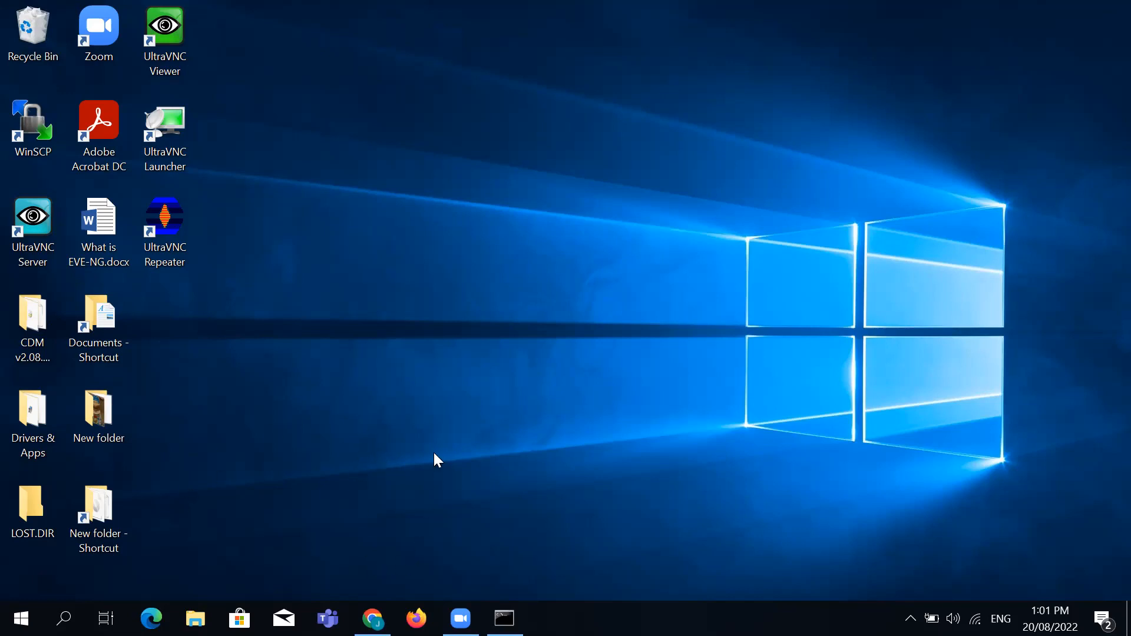
Launch WinSCP by searching 'win' from the Start menu
left_click(21, 618)
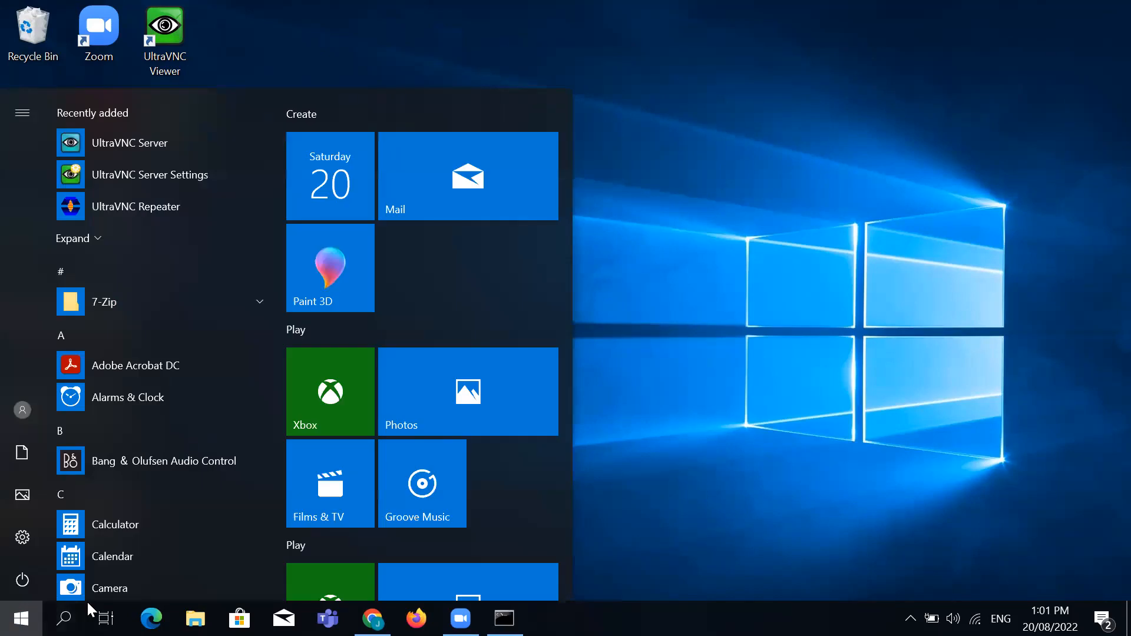
type("win")
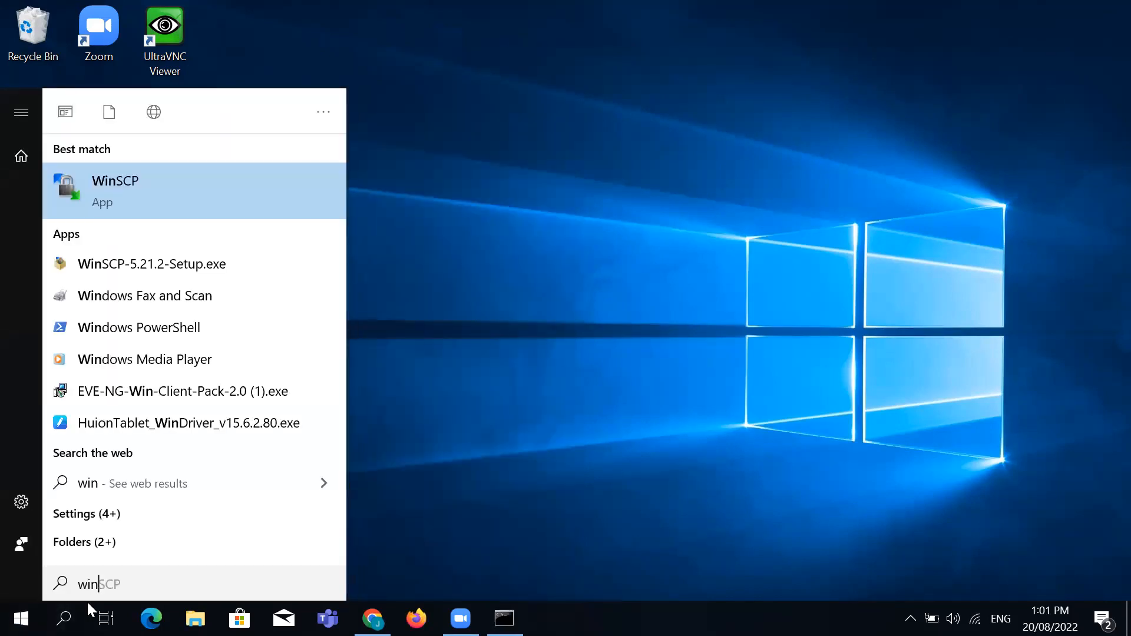
key("Return")
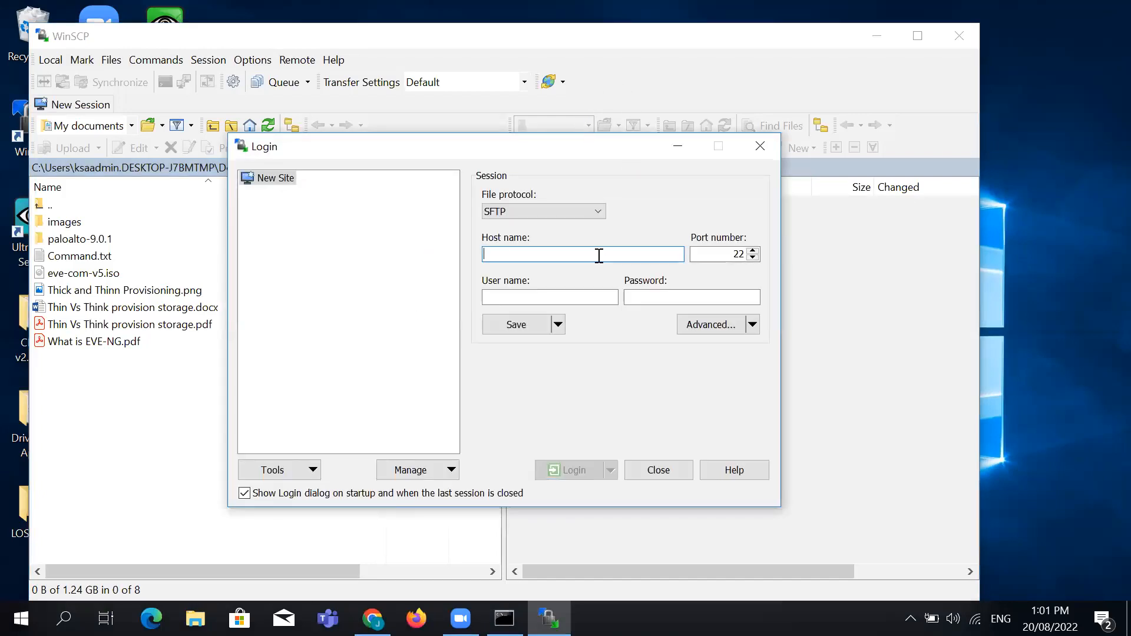
Enter host 192.168.0.153, user root and the password in WinSCP's login
type("192.168")
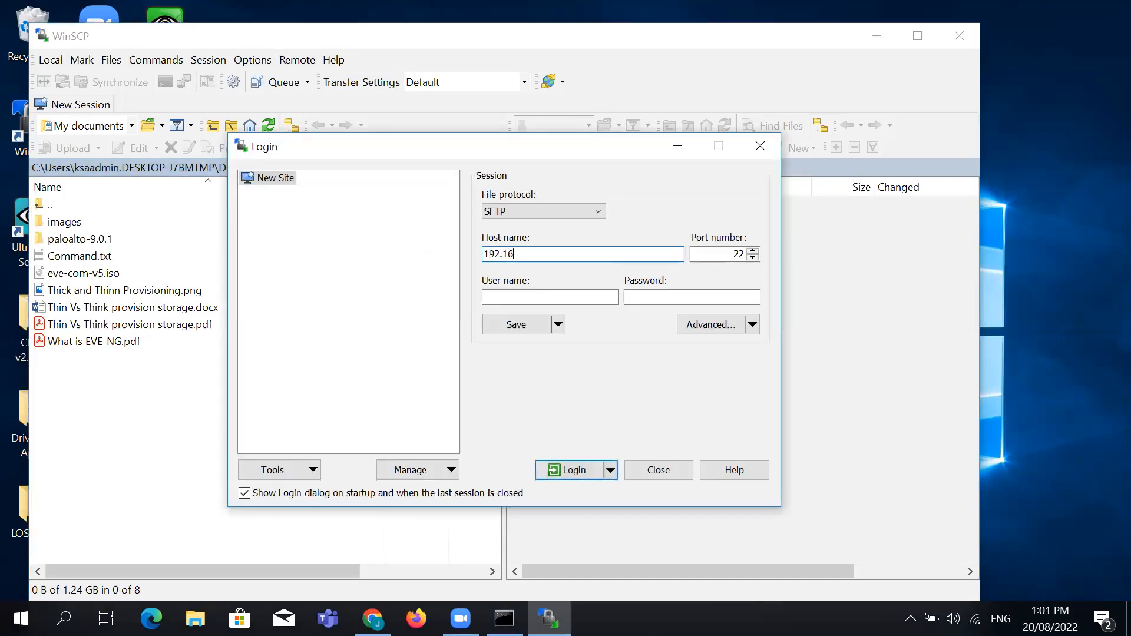
type(".0.182")
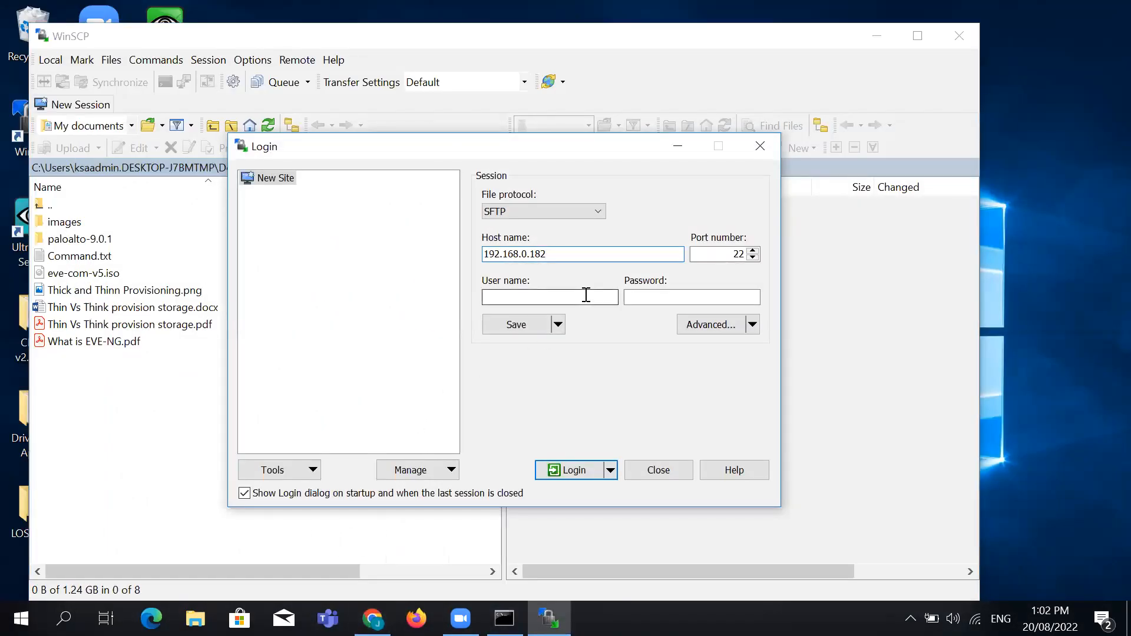
key("BackSpace")
key("BackSpace")
type("53")
left_click(570, 298)
type("*root")
key("Tab")
type("eve")
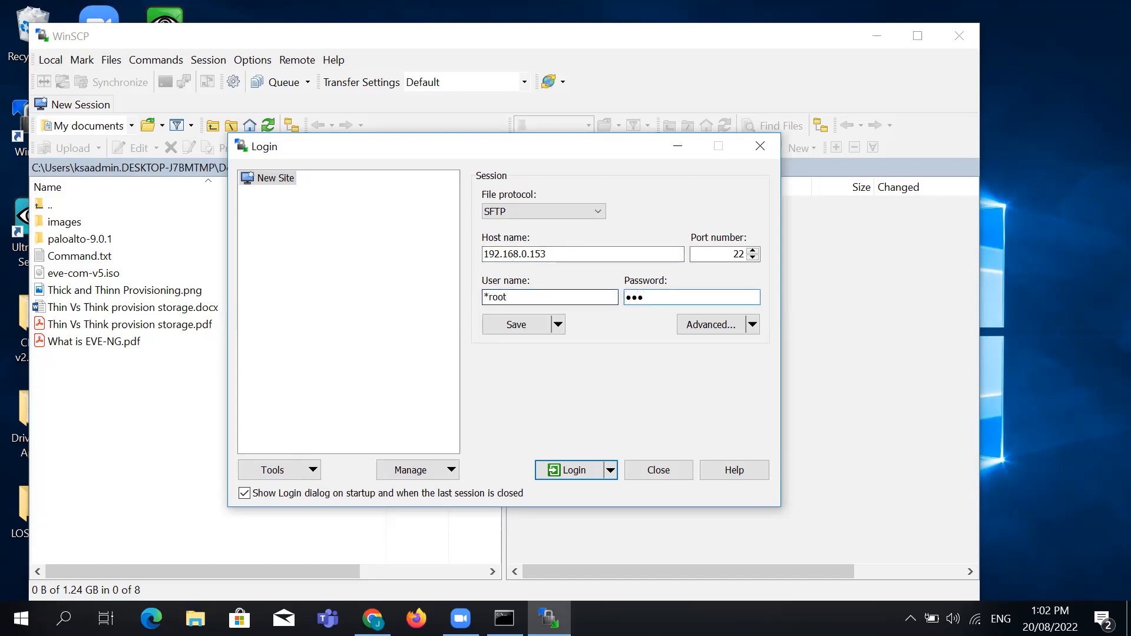
Log in, accept the host key, re-enter the password, then cancel after denial
left_click(588, 469)
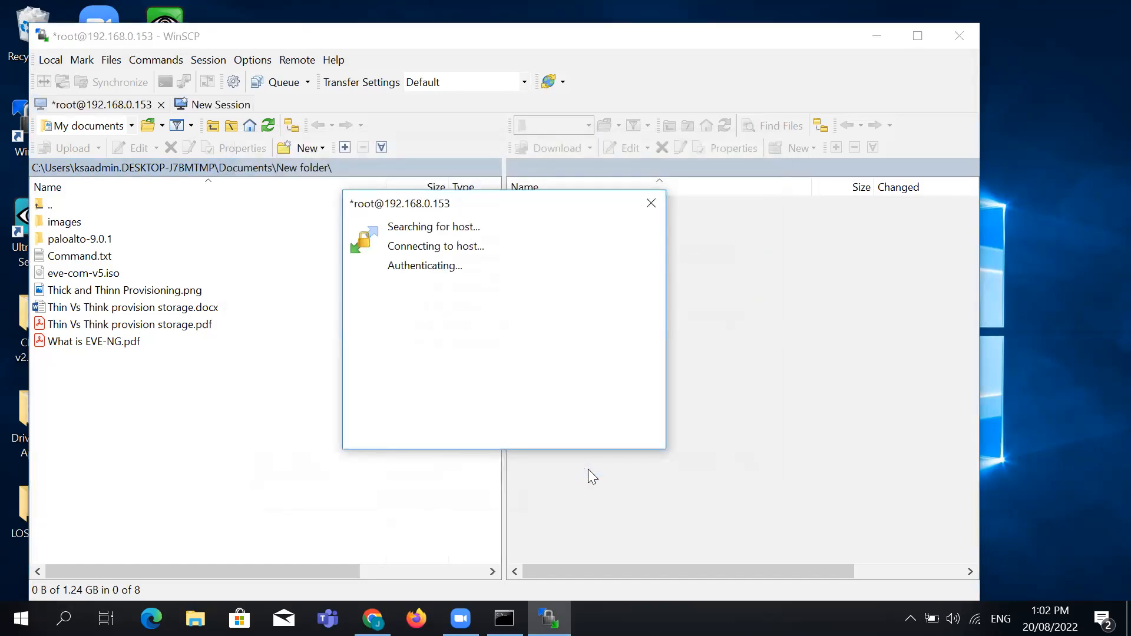
left_click(494, 468)
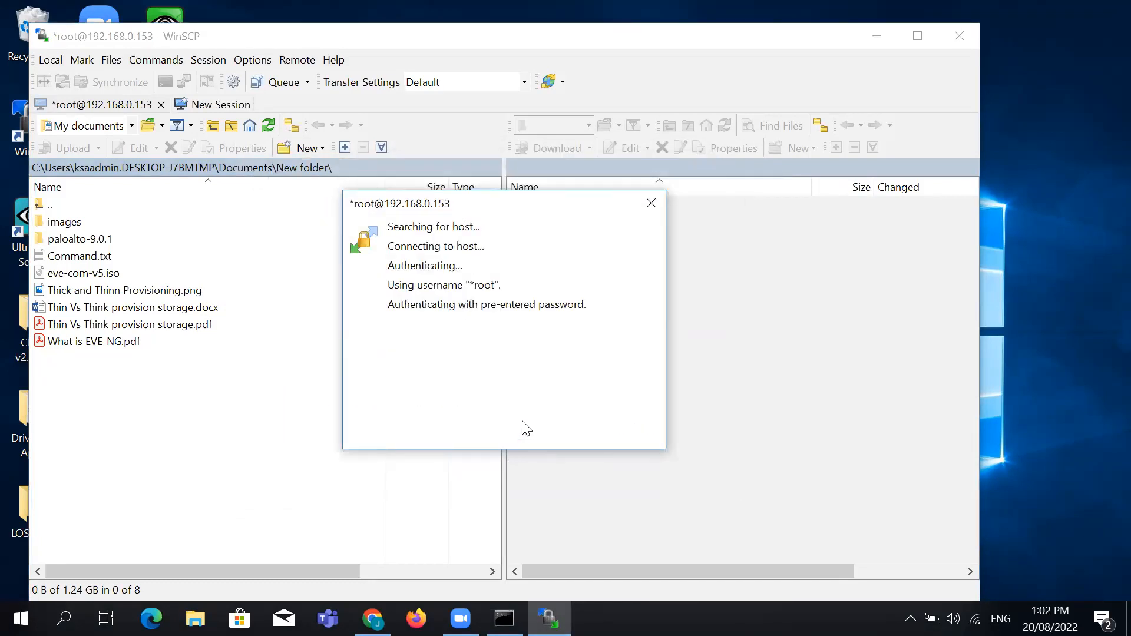
type("eve")
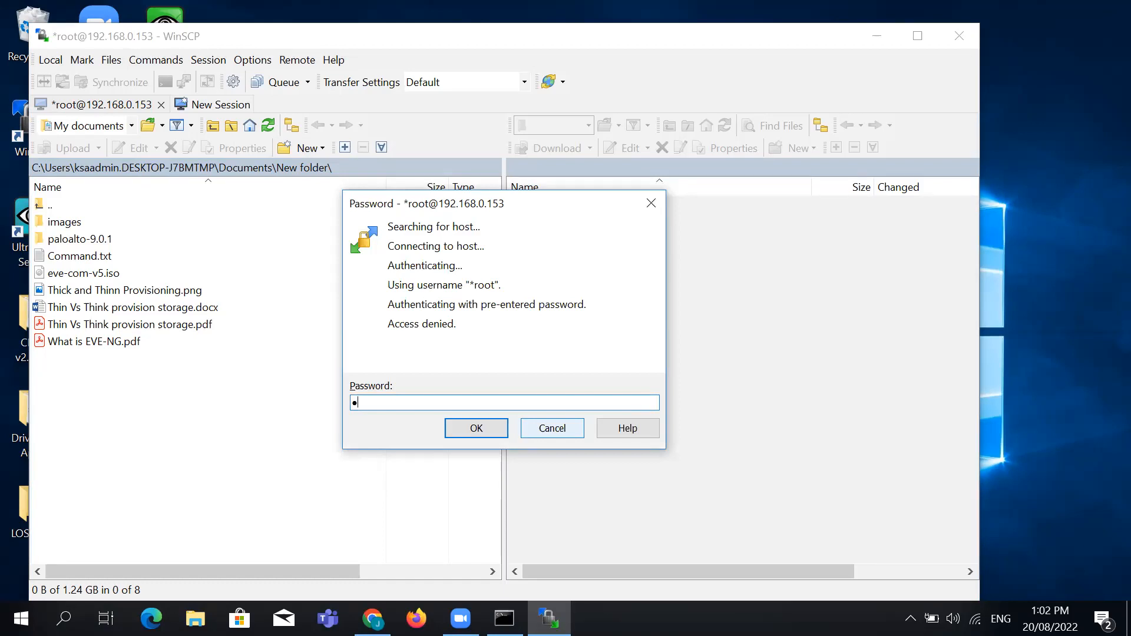
key("Return")
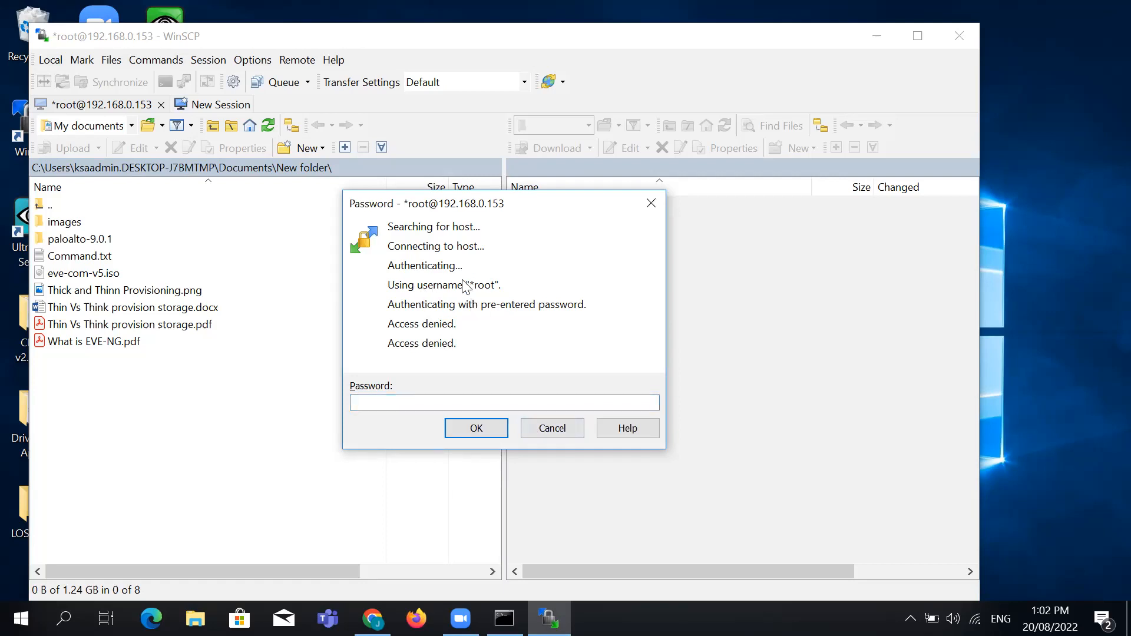
left_click(548, 428)
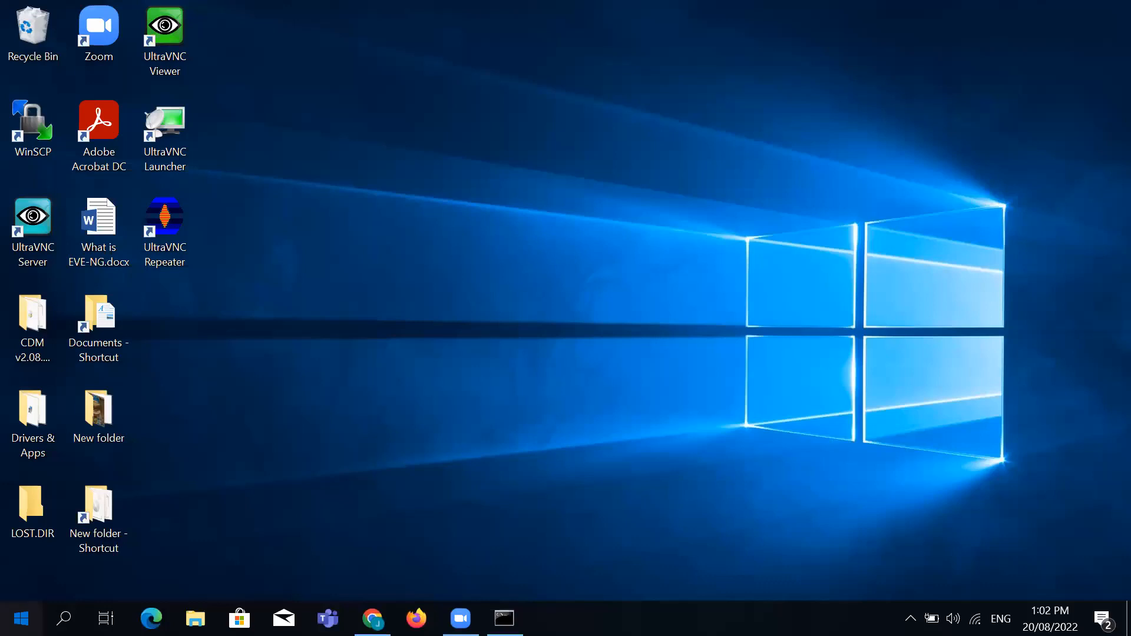
Relaunch WinSCP and enter host 192.168.0.153, user admin and the password
key("super")
type("win")
key("Return")
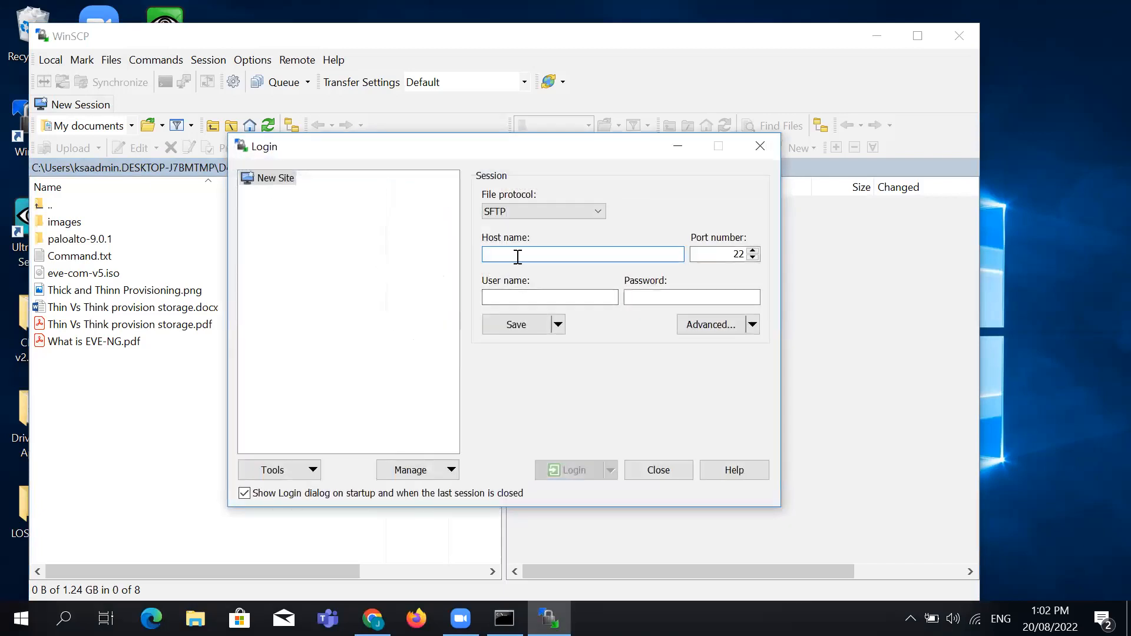
type("192.1")
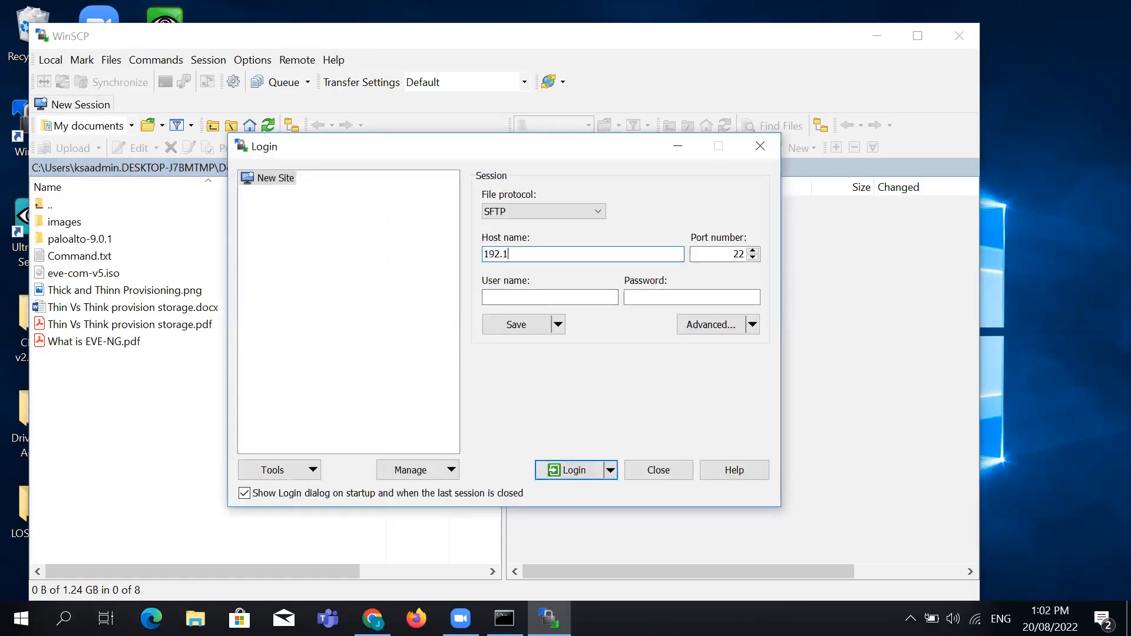
type("68.0.153")
left_click(591, 293)
type("admin")
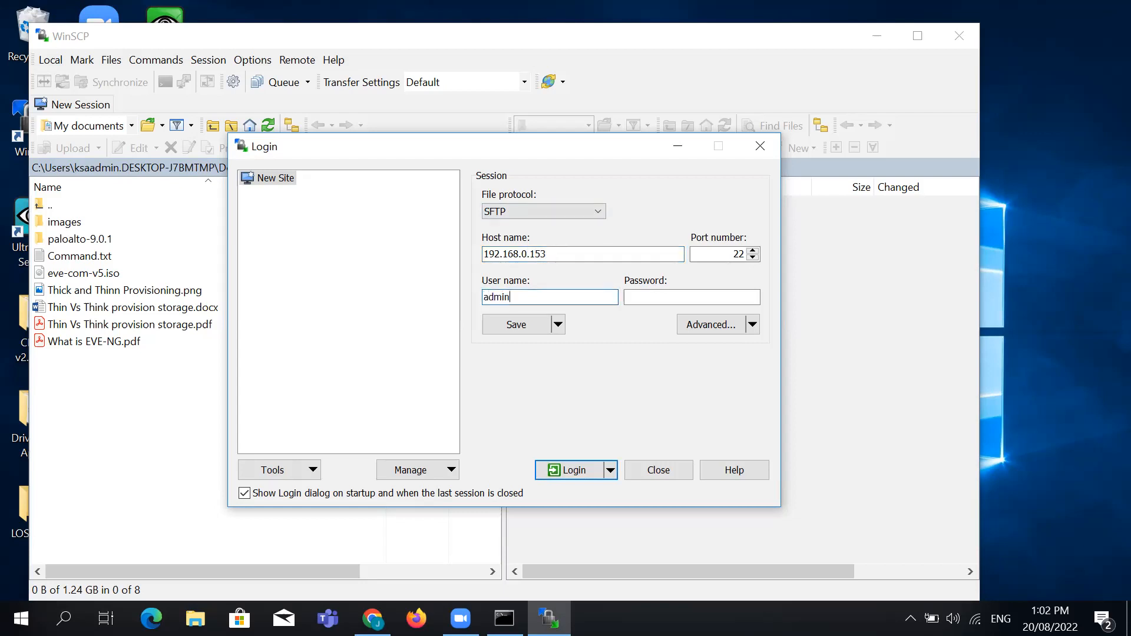
key("Tab")
type("eve")
Attempt the admin login, re-enter the password, and cancel once access is denied
key("Return")
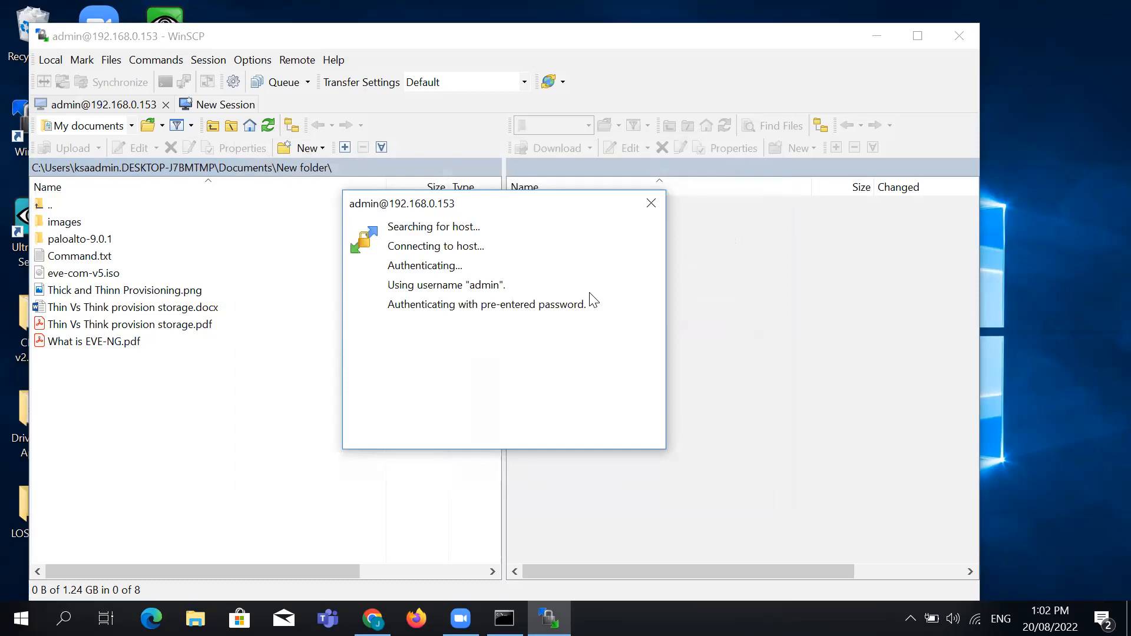
type("eve")
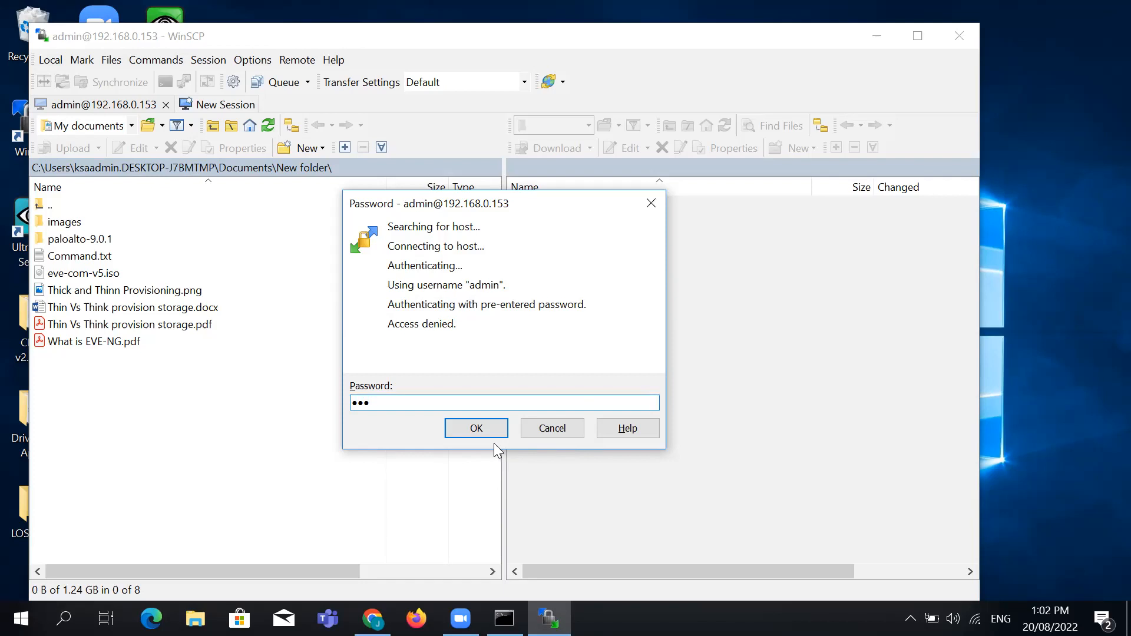
left_click(487, 429)
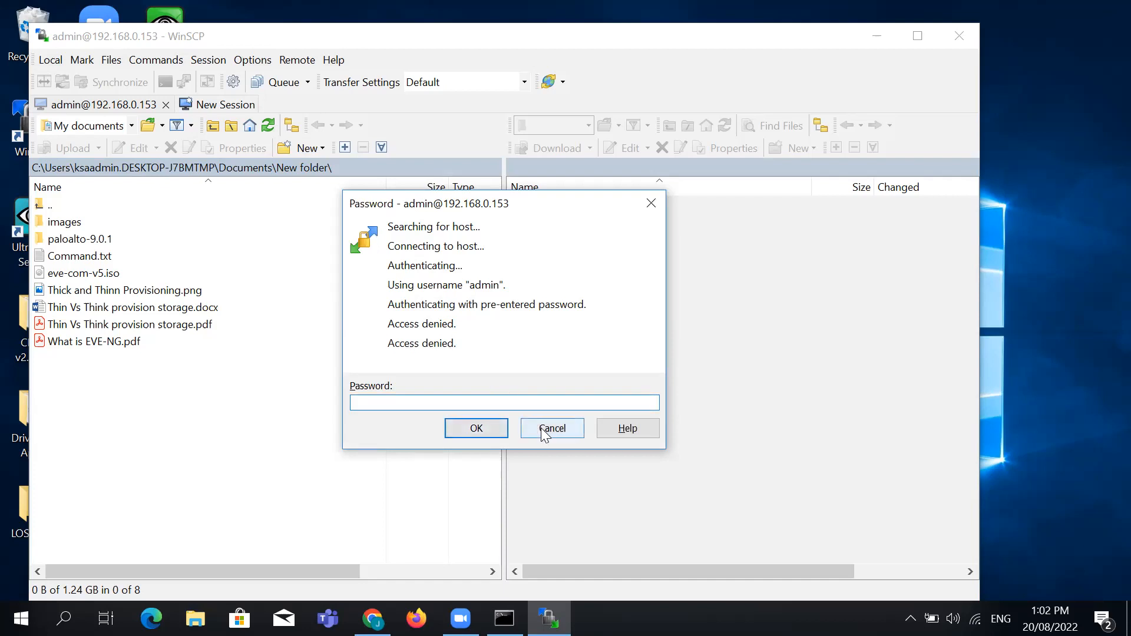
left_click(541, 428)
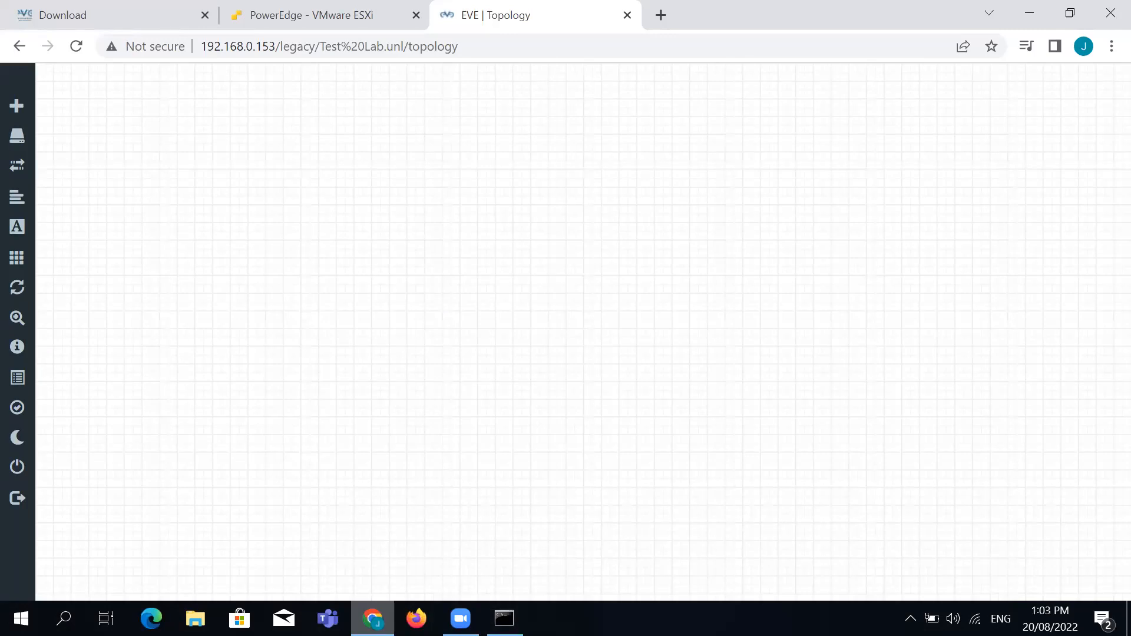
Cycle through the browser tabs back to EVE, then minimize the browser
left_click(311, 13)
left_click(191, 17)
left_click(479, 13)
left_click(372, 618)
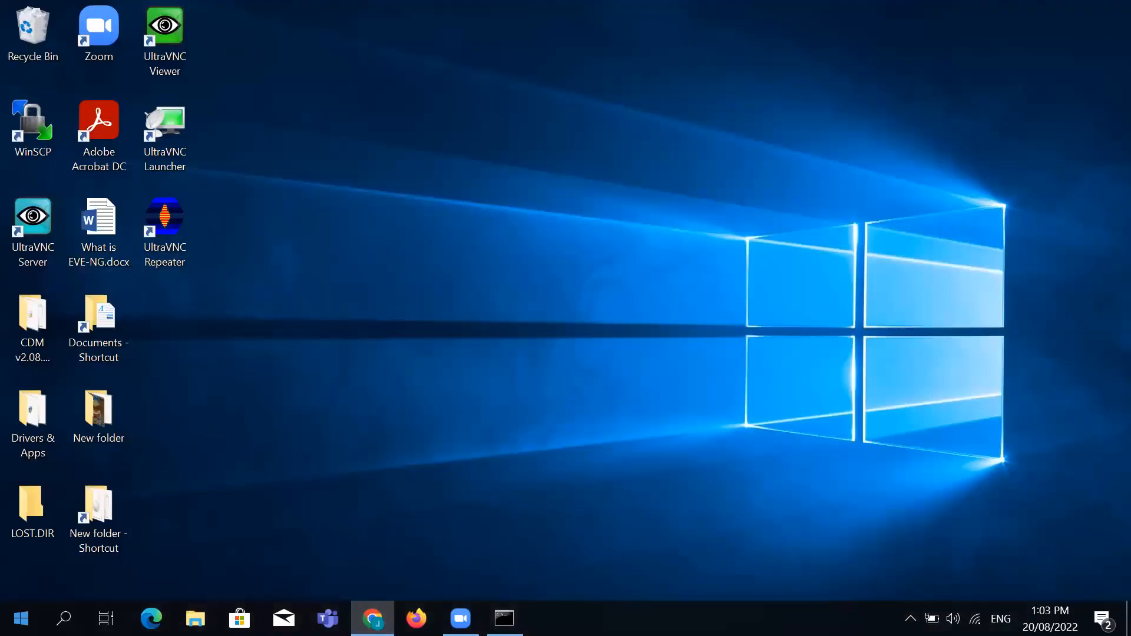
Relaunch WinSCP and log in to 192.168.0.153 as admin with the password
key("super")
type("win")
key("Return")
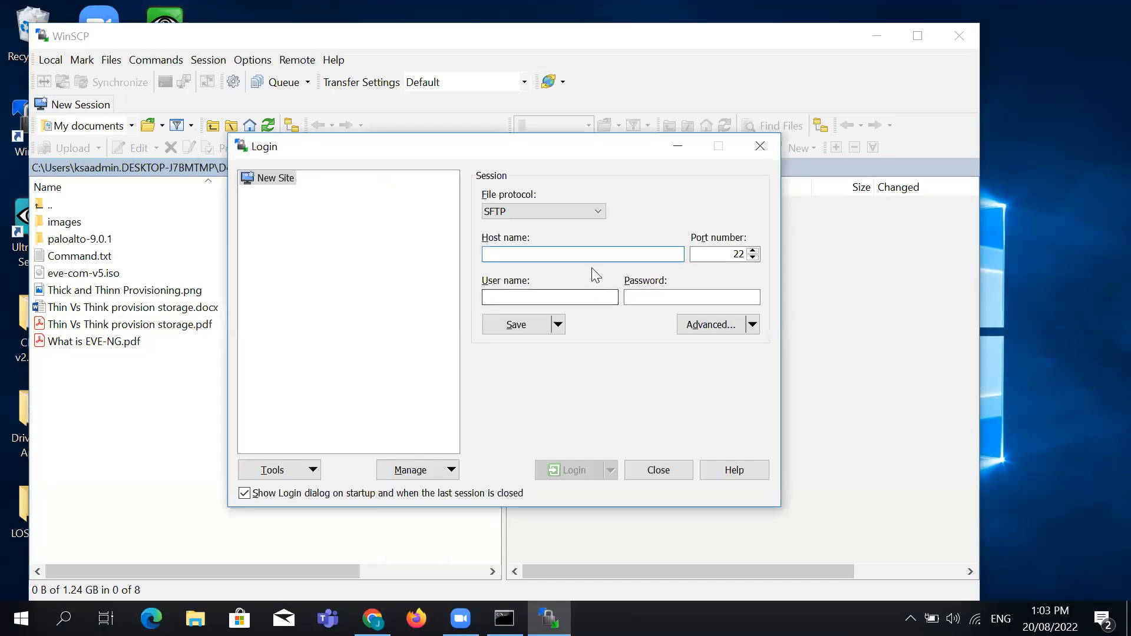
type("192")
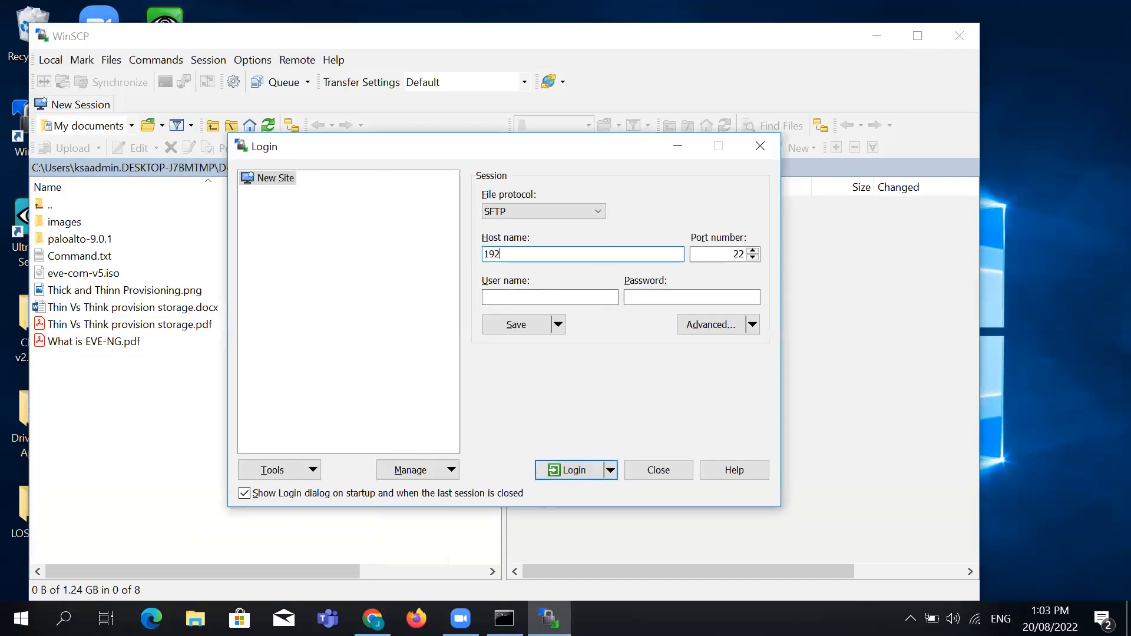
type(".168.0.153")
left_click(552, 297)
type("admin")
key("Tab")
type("eve")
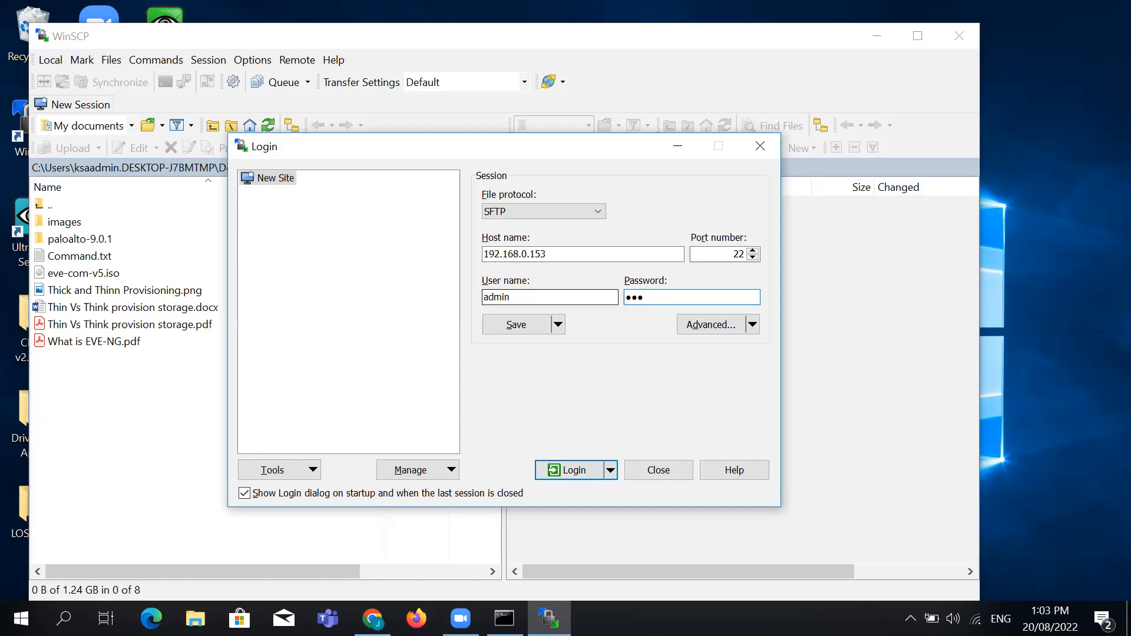
left_click(570, 298)
type("eve")
key("BackSpace")
key("BackSpace")
key("BackSpace")
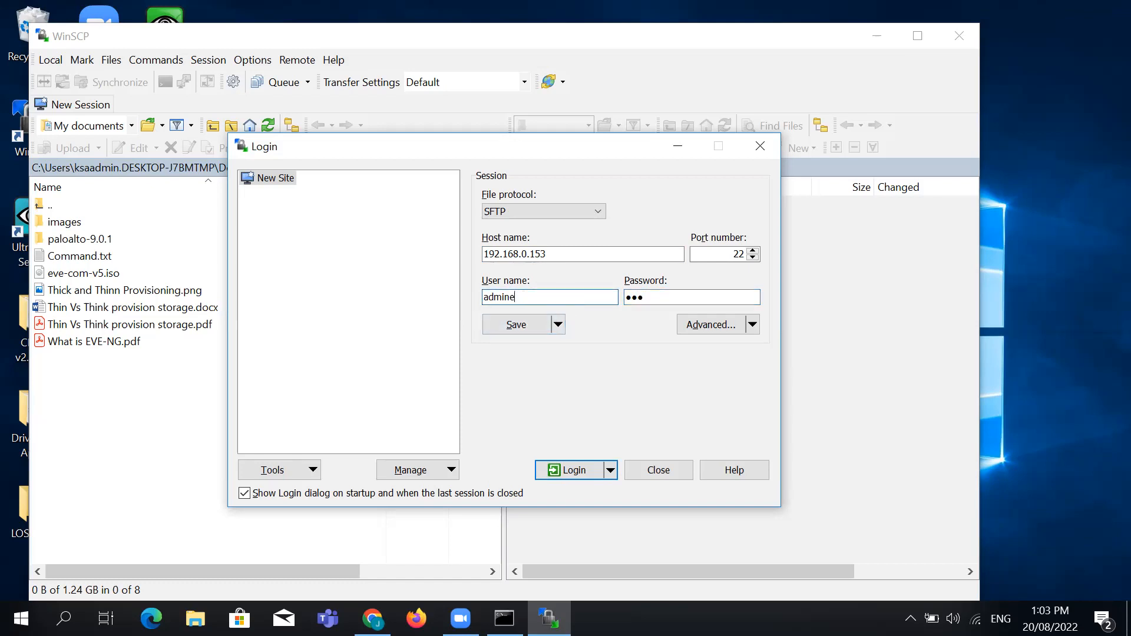
left_click(548, 473)
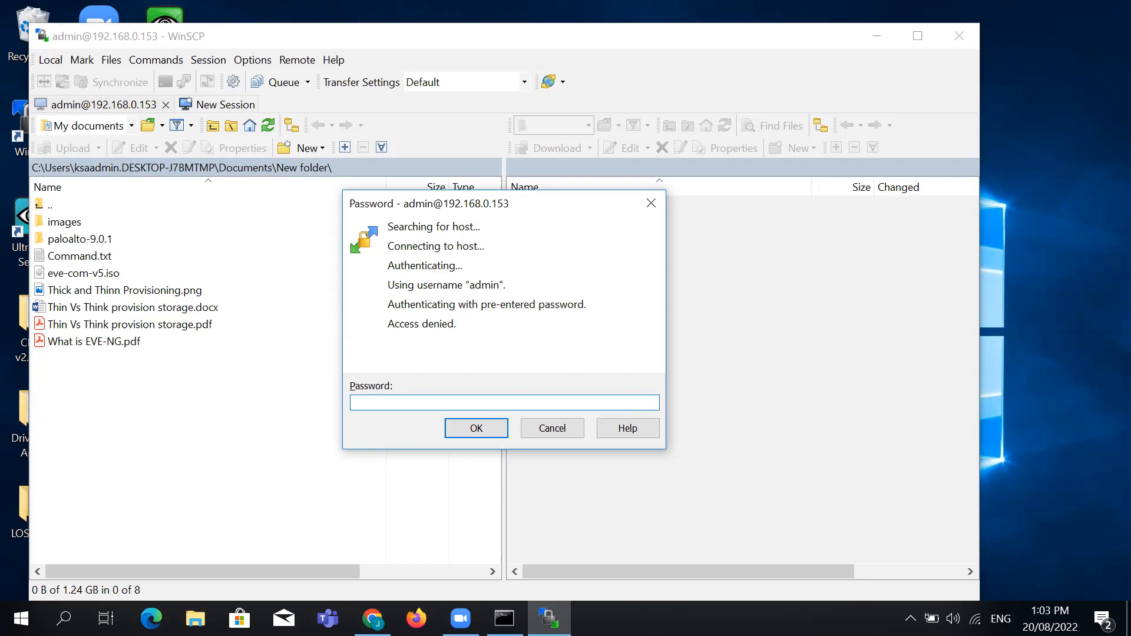
Log out of the EVE web interface and sign back in as admin
left_click(372, 618)
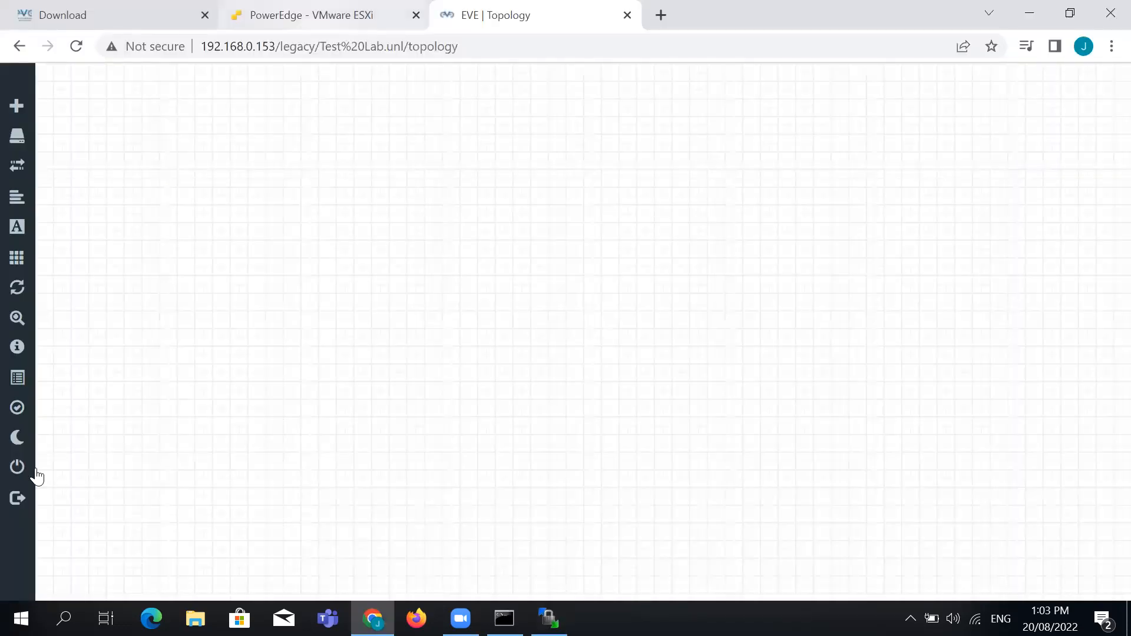
left_click(39, 497)
left_click(573, 364)
left_click(584, 417)
double_click(543, 406)
type("eve")
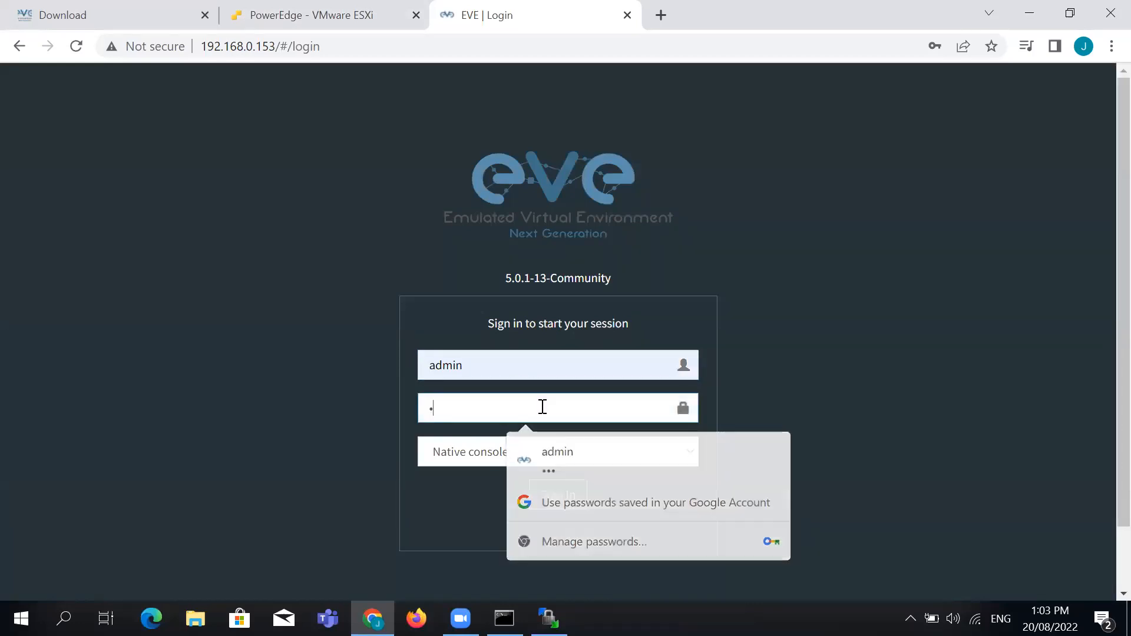
left_click(555, 498)
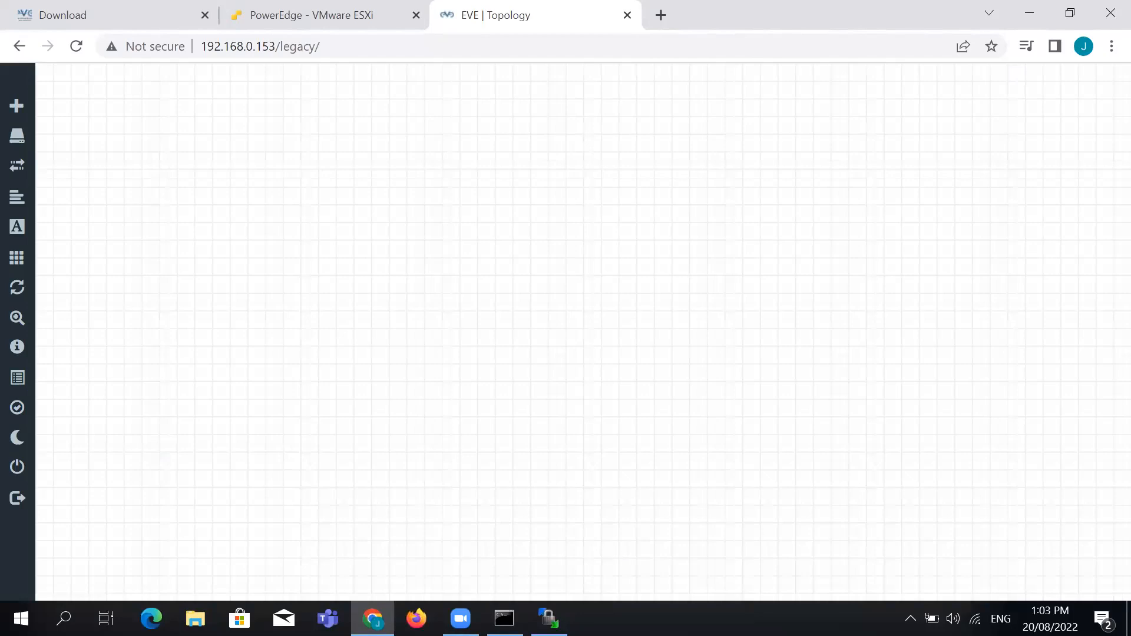
Resubmit the password twice at WinSCP's prompt, then cancel the denied login
left_click(548, 617)
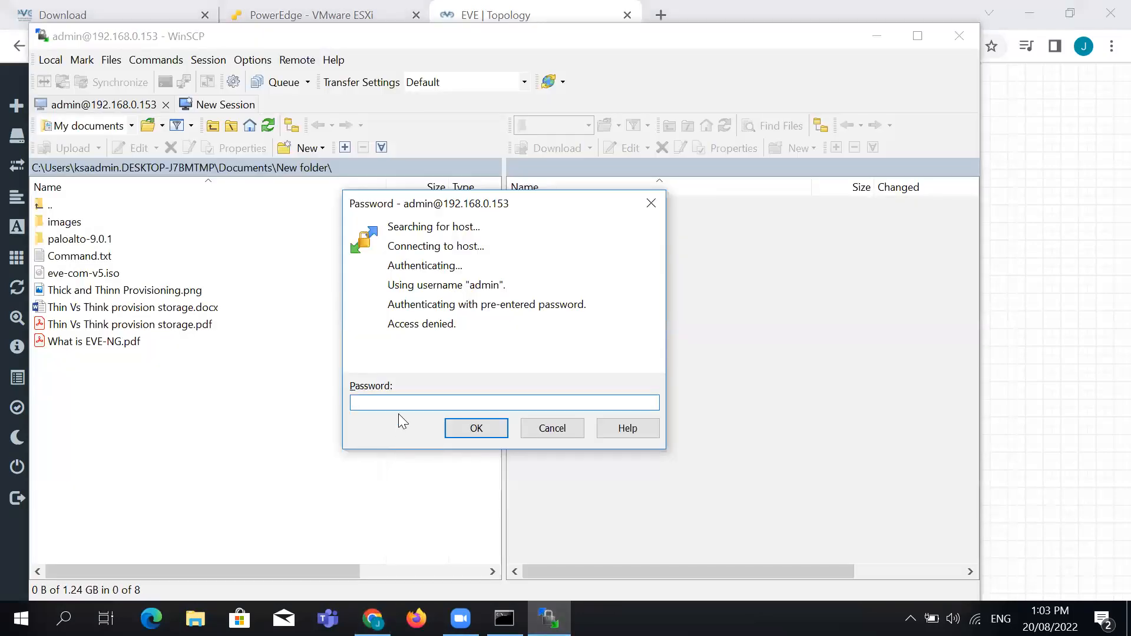
type("•••")
left_click(484, 435)
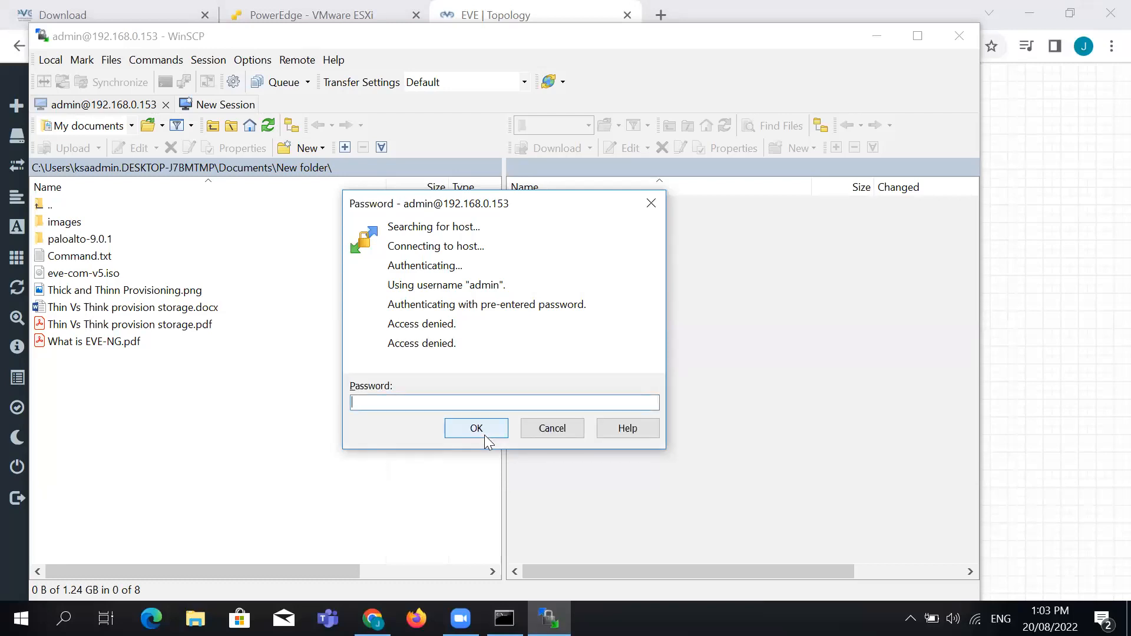
type("•••")
key("Return")
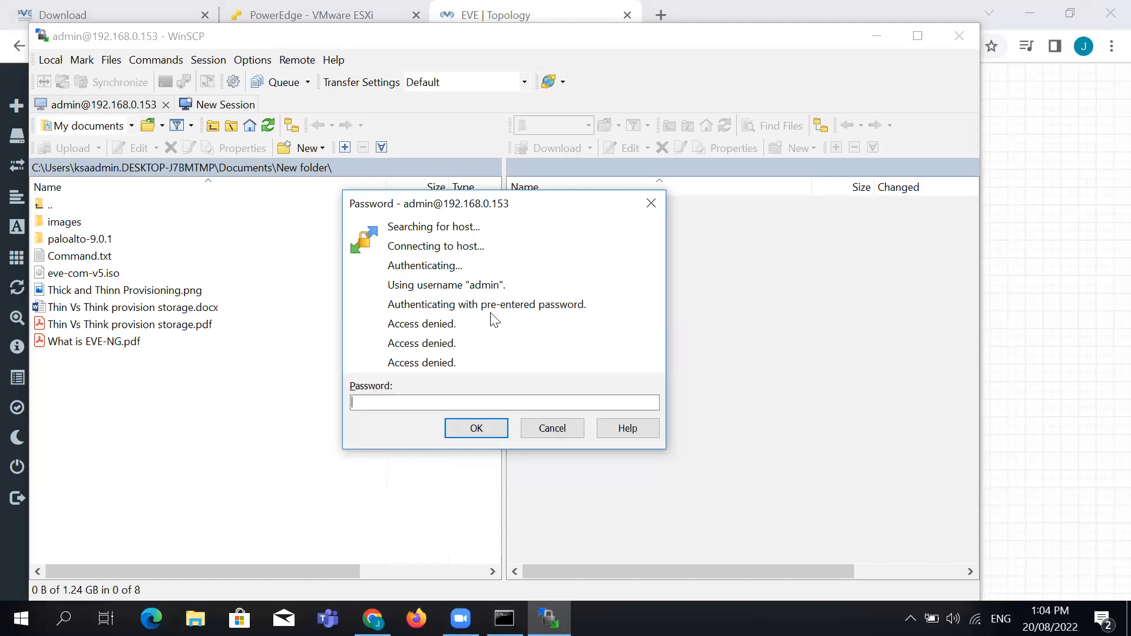
left_click(540, 430)
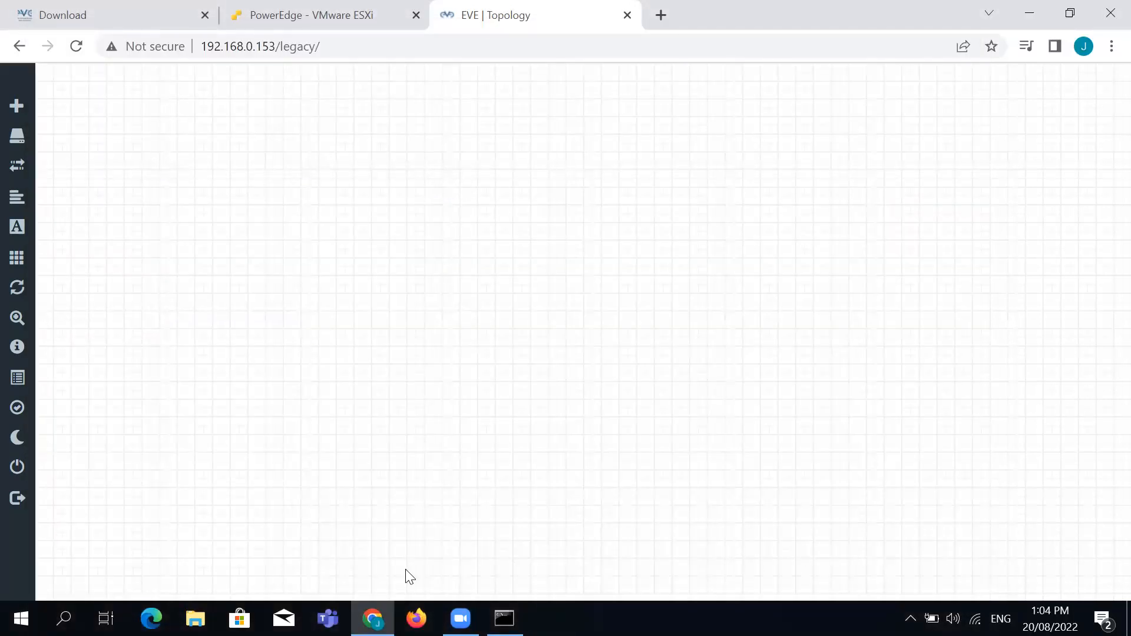
Launch WinSCP from the Start menu search
left_click(21, 618)
type("win")
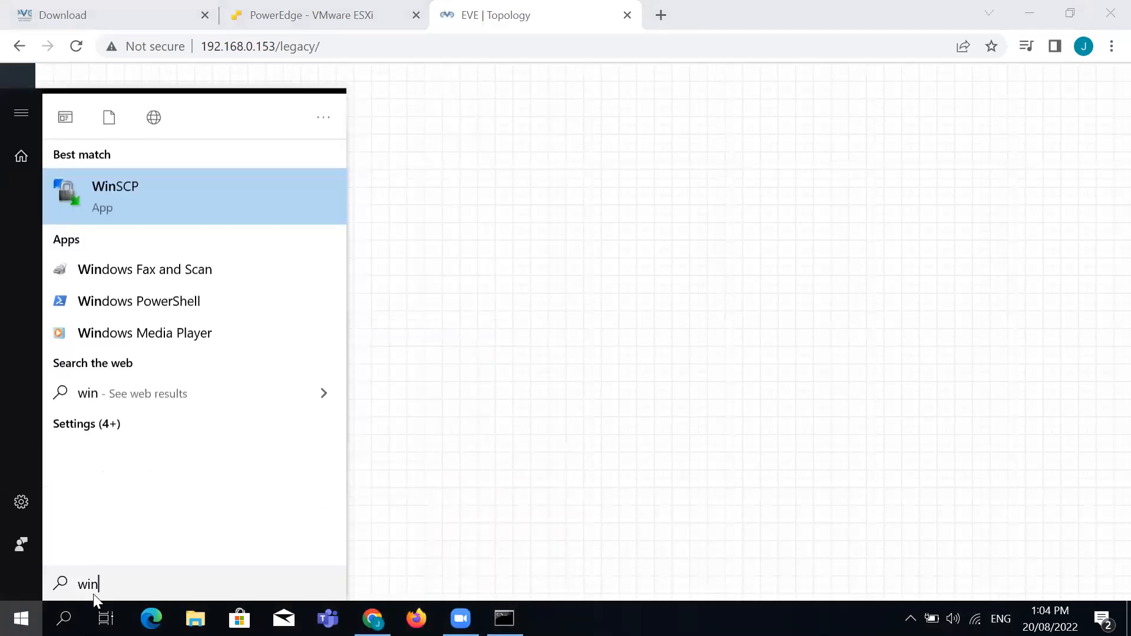
key("Return")
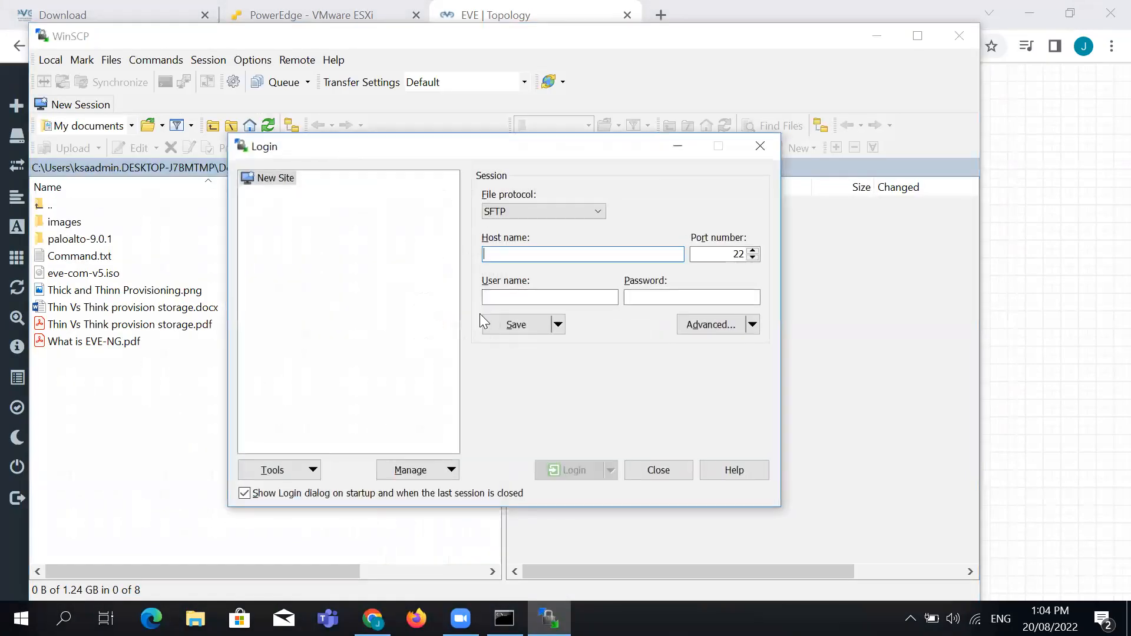
Connect over SFTP to 192.168.0.153 as root with the password
left_click(278, 181)
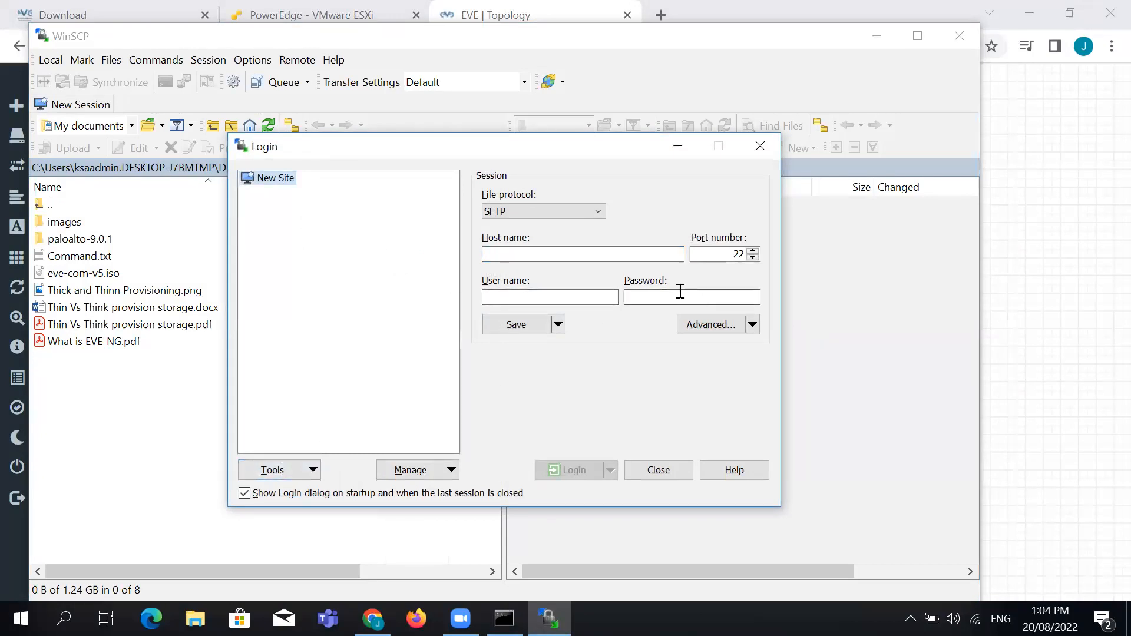
left_click(602, 212)
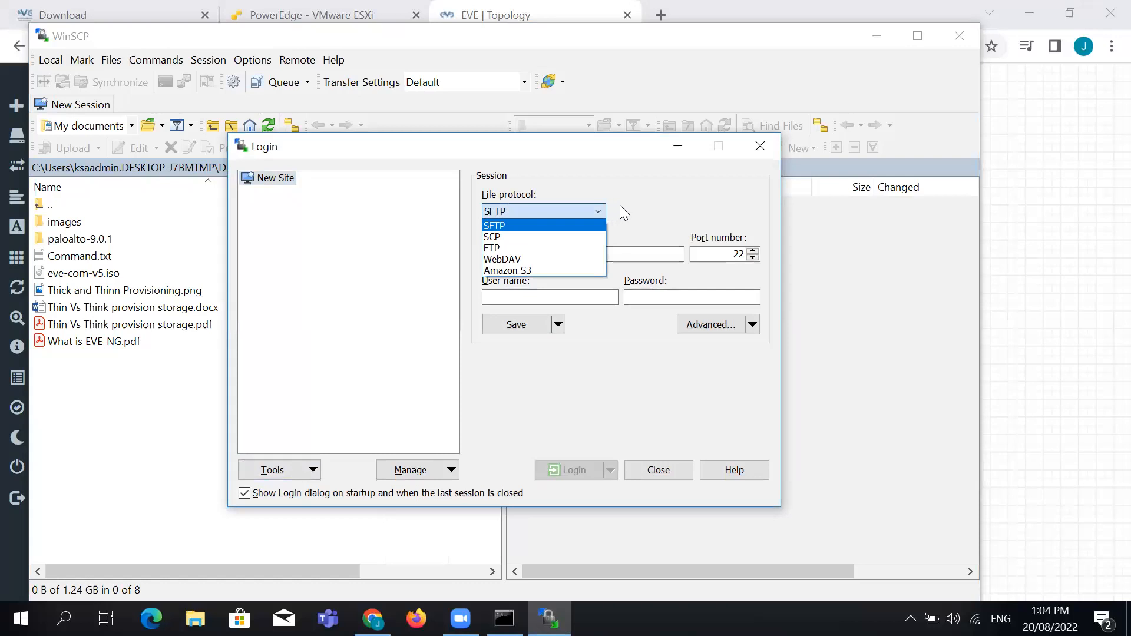
left_click(603, 211)
left_click(617, 254)
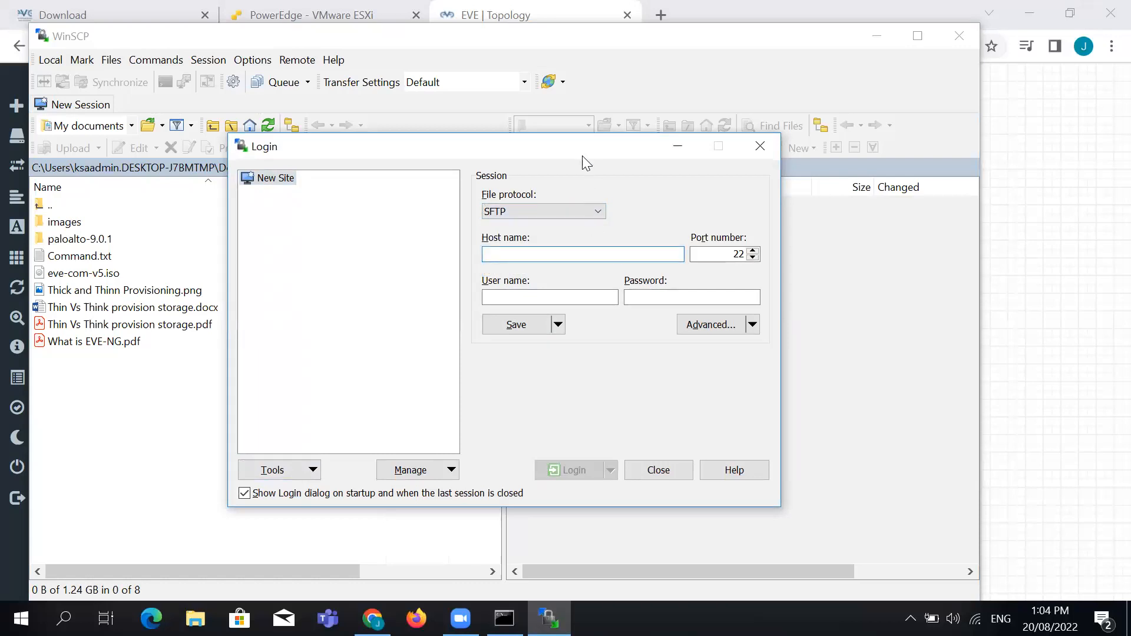
left_click_drag(651, 148, 644, 189)
type("192.168.0.153")
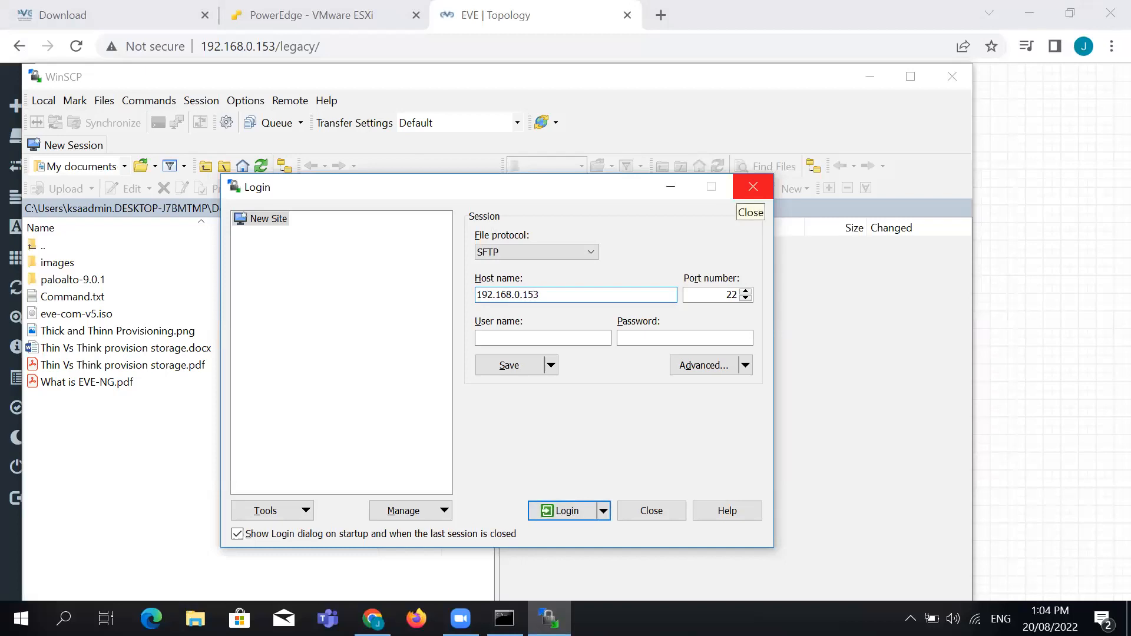
left_click(607, 338)
type("a")
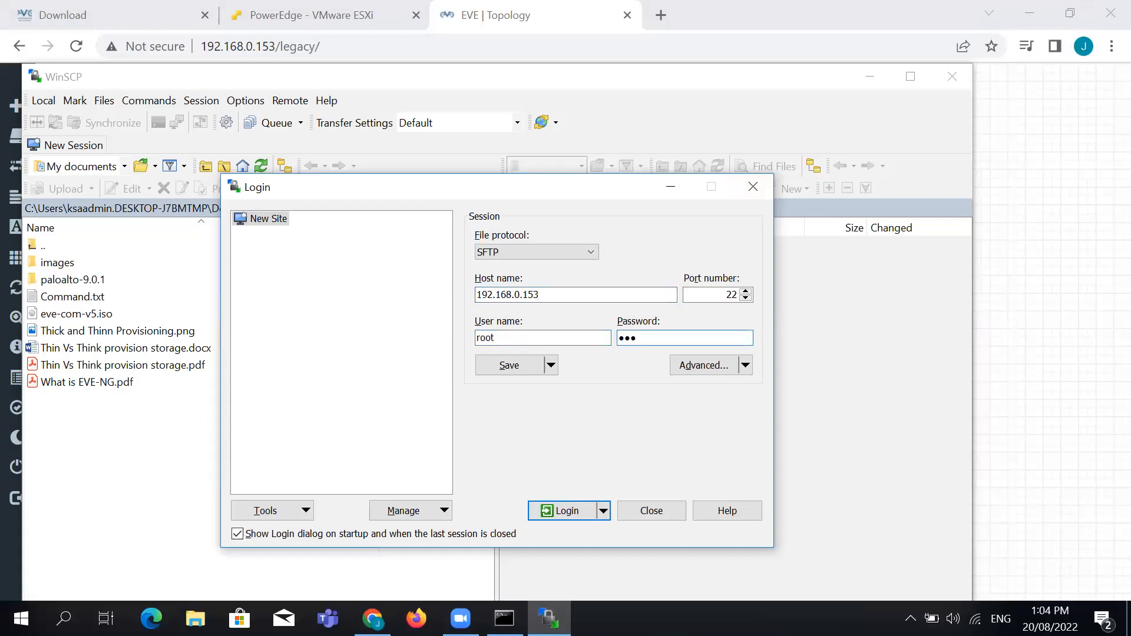
left_click(580, 517)
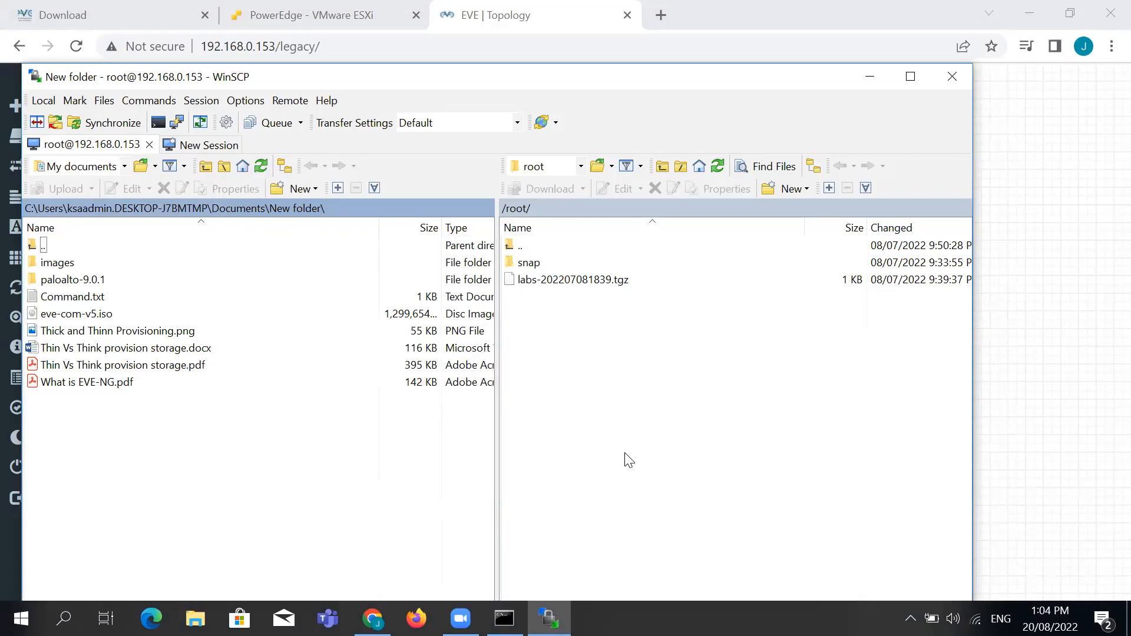
Maximize WinSCP and look through the remote directory and bookmark dialogs without navigating
left_click(913, 79)
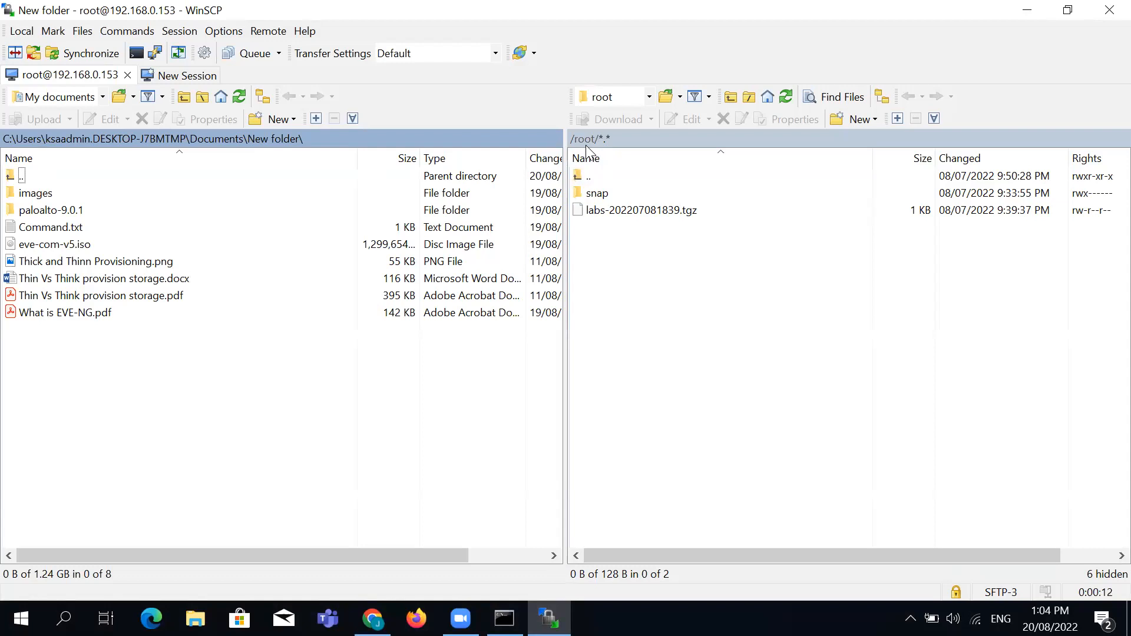
left_click(586, 147)
left_click(614, 432)
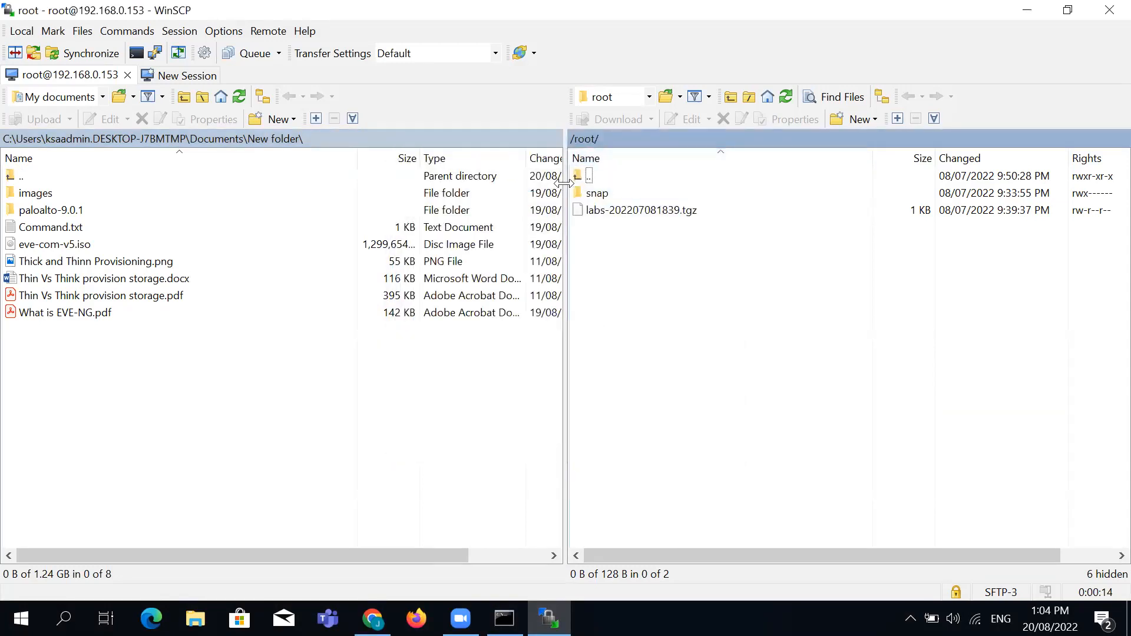
left_click(575, 138)
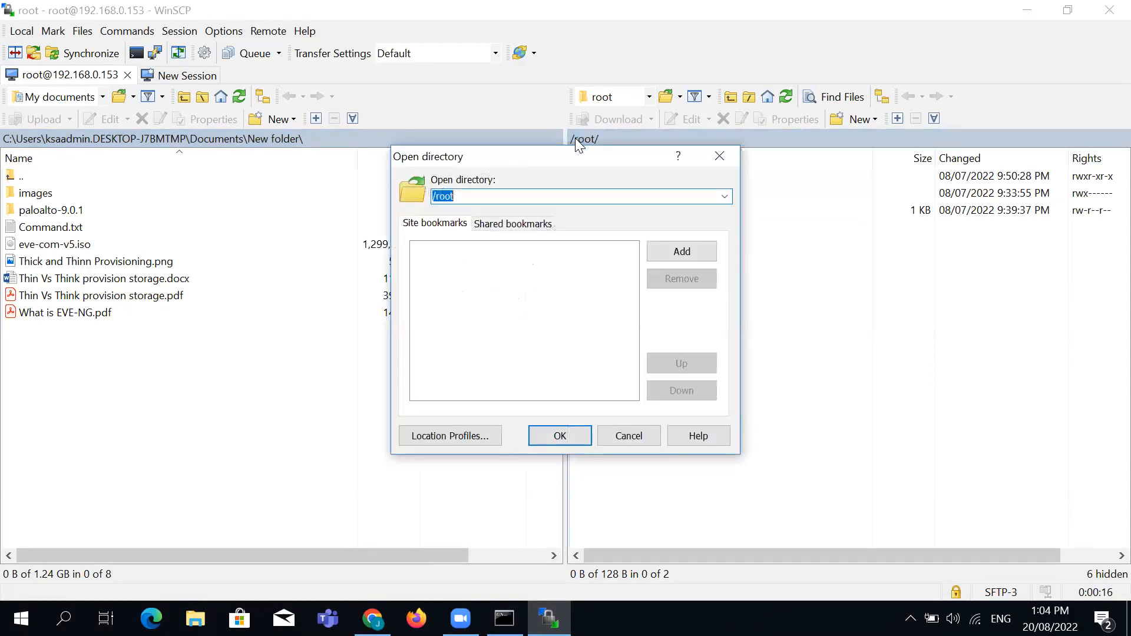
left_click(511, 223)
left_click(460, 225)
left_click(631, 439)
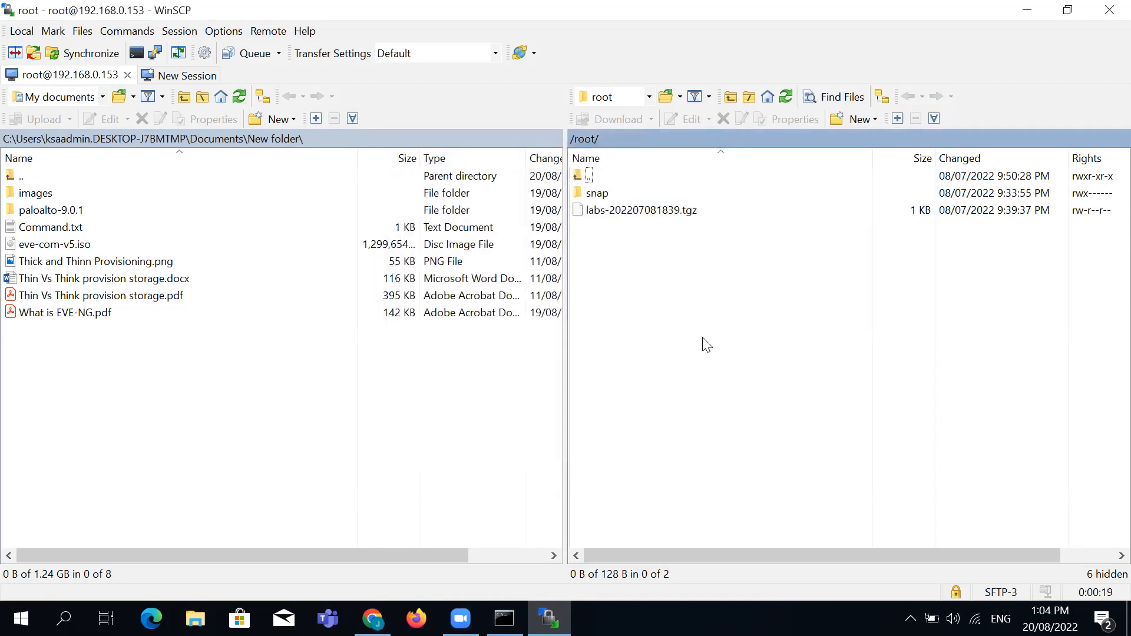
Navigate remote to /opt/unetlab/addons/iol and local to the images folder
double_click(576, 175)
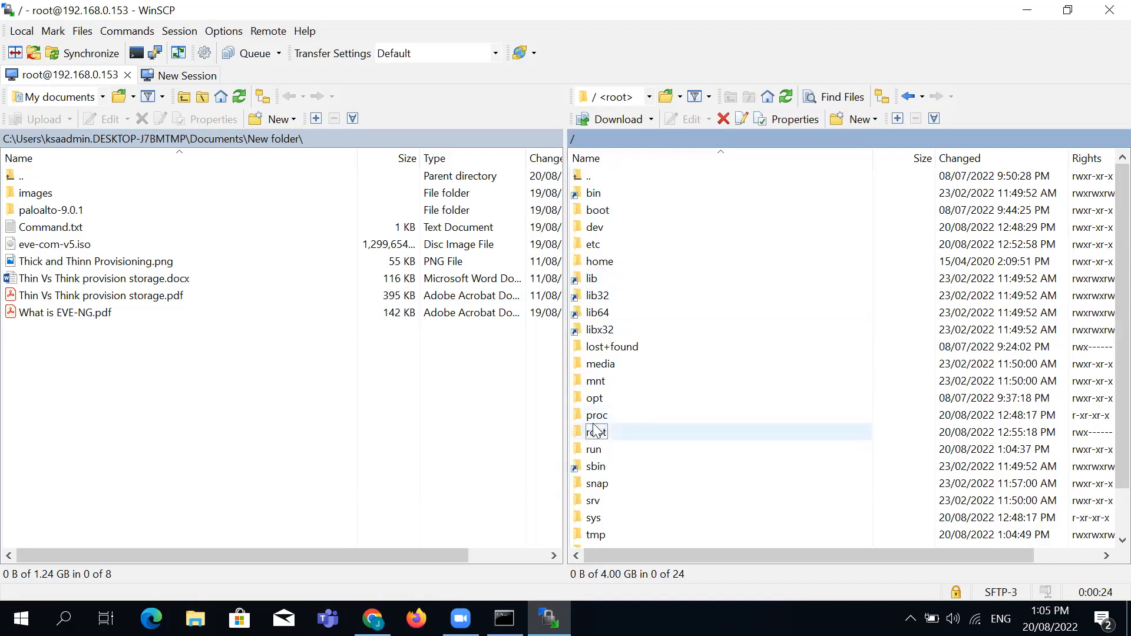
double_click(596, 398)
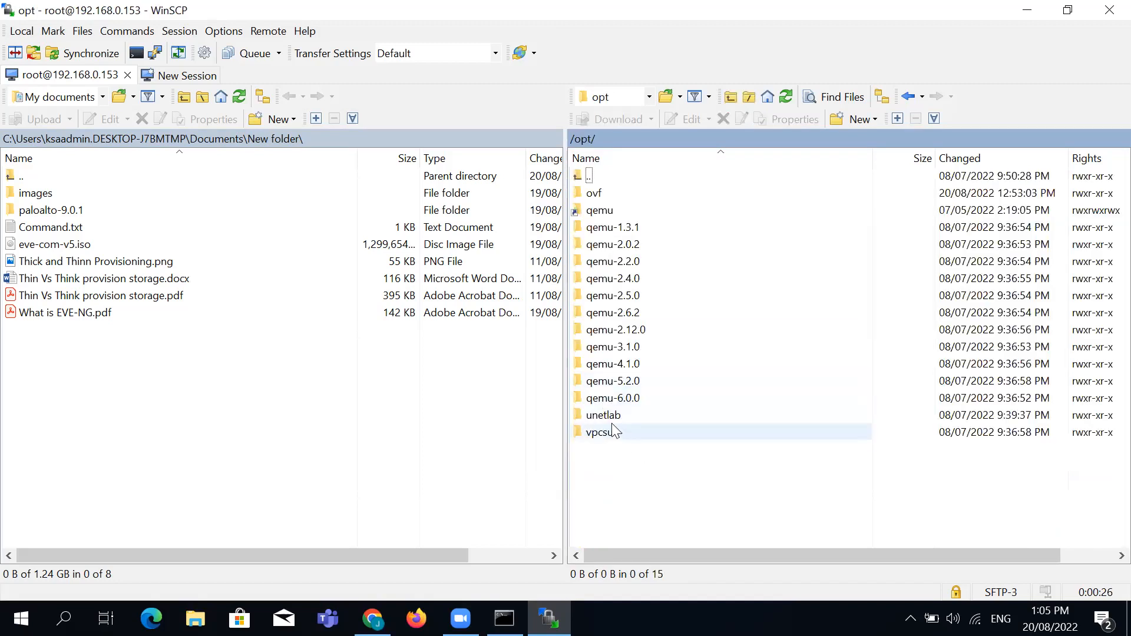
double_click(608, 423)
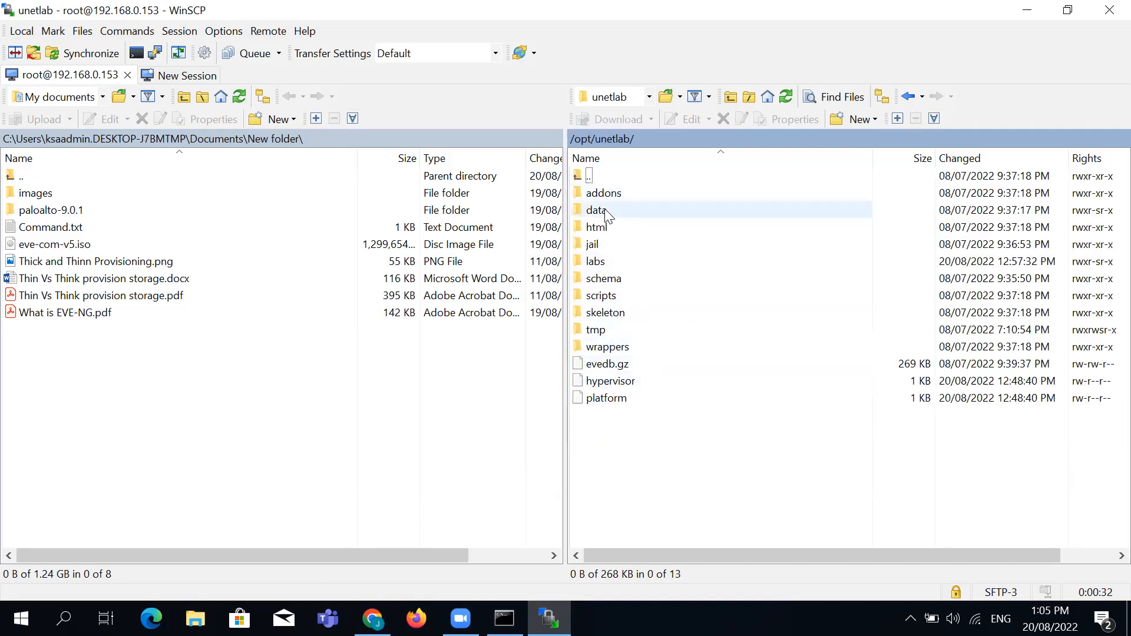
double_click(604, 193)
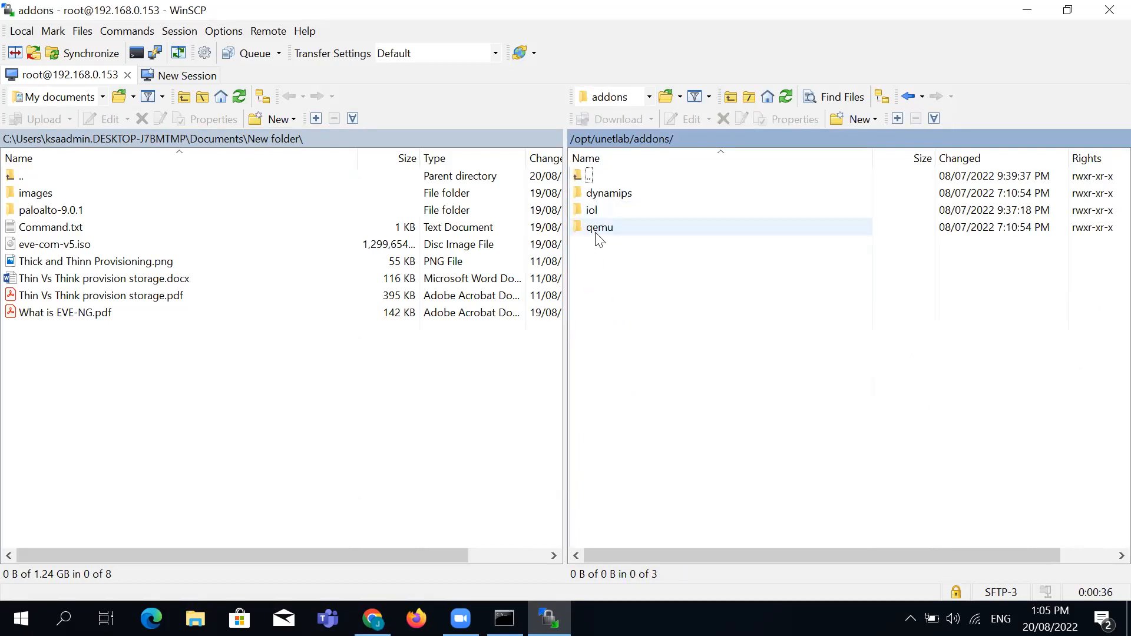
double_click(592, 212)
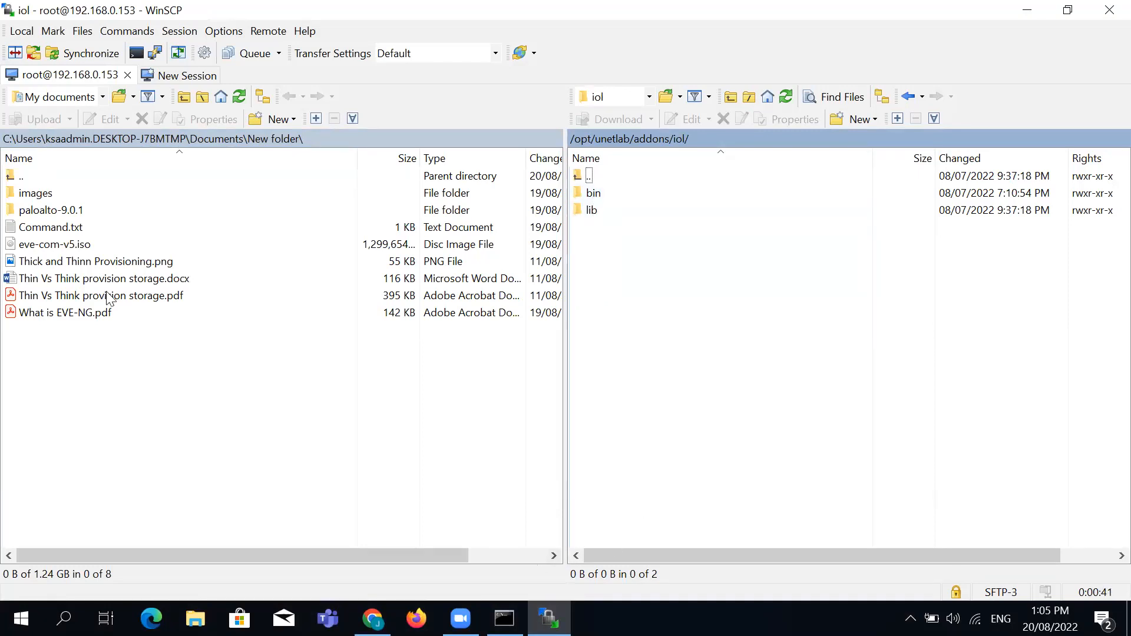
double_click(52, 189)
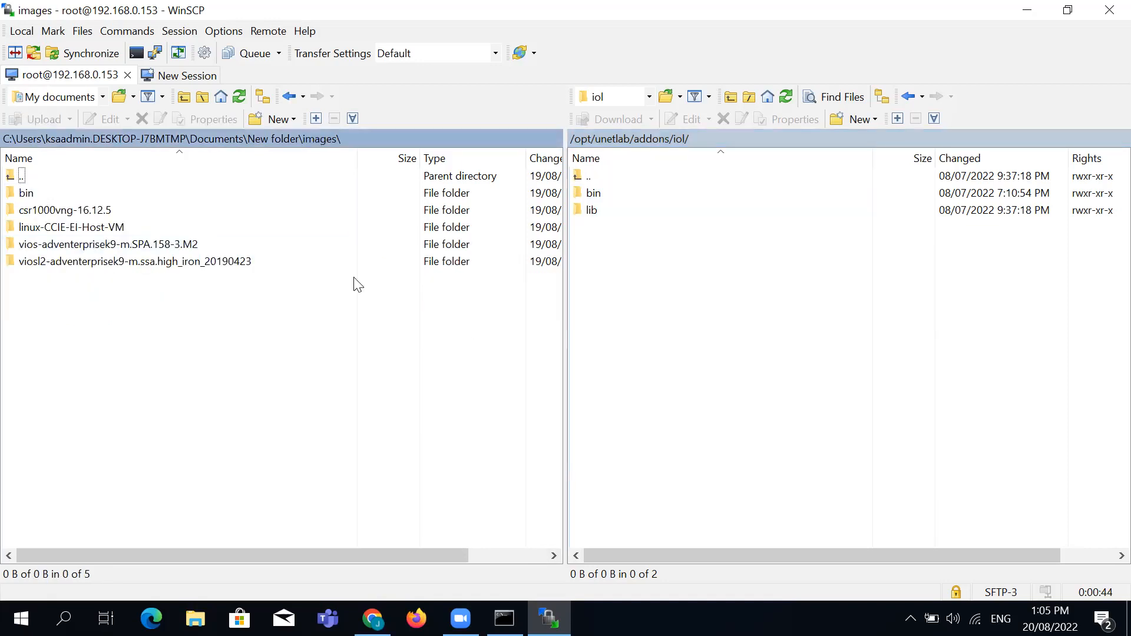
Check both bin folders, then drag local bin into remote /opt/unetlab/addons/iol
double_click(593, 196)
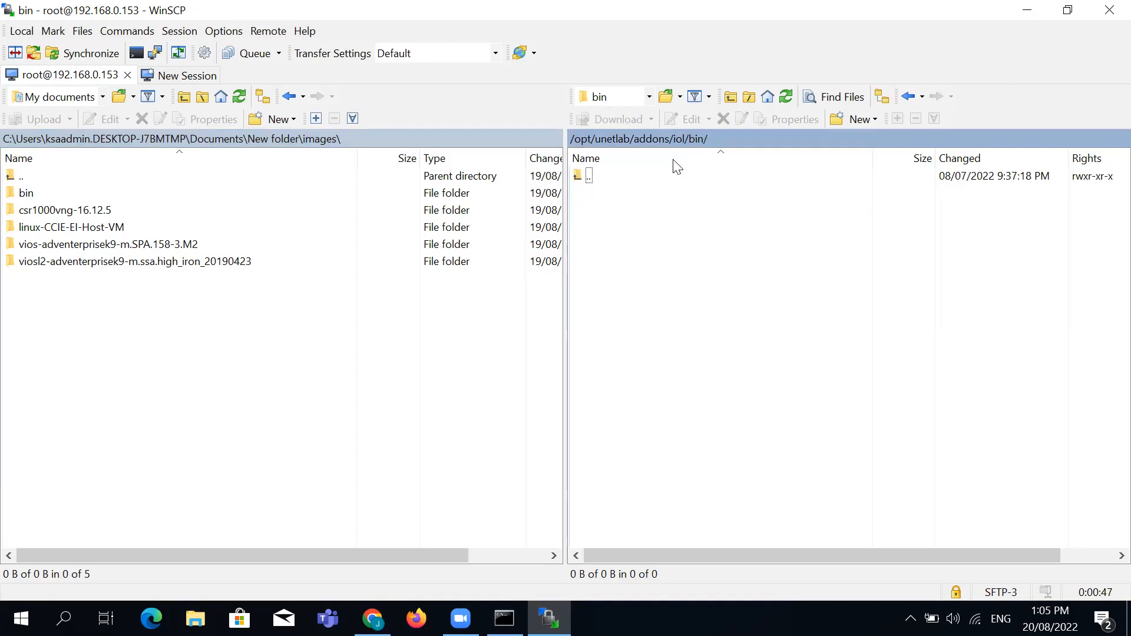
left_click(680, 141)
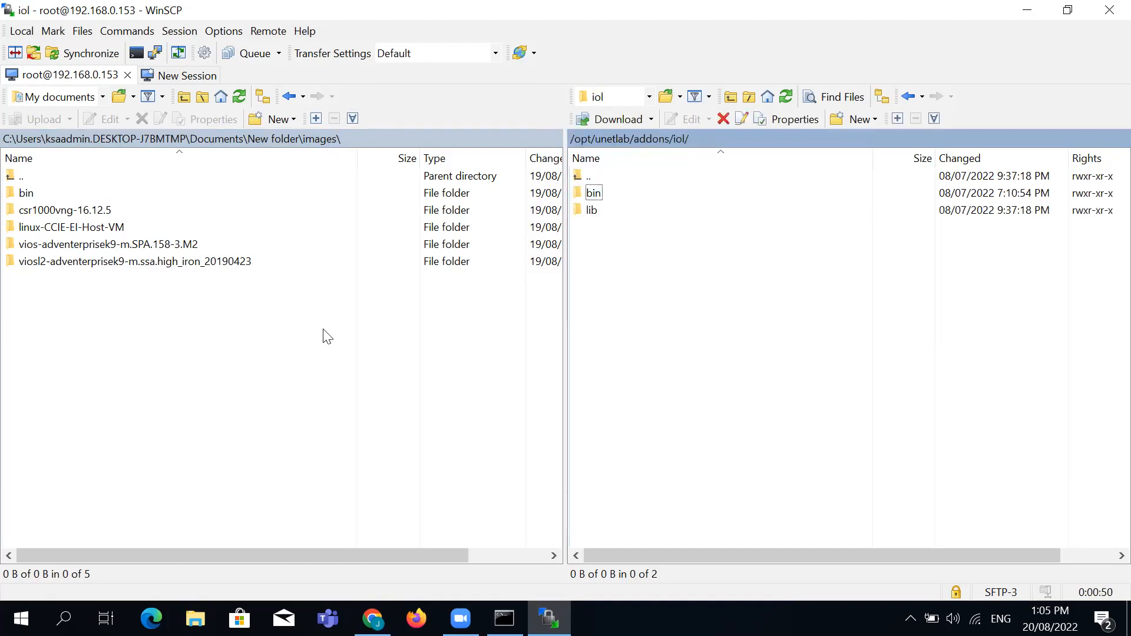
double_click(23, 193)
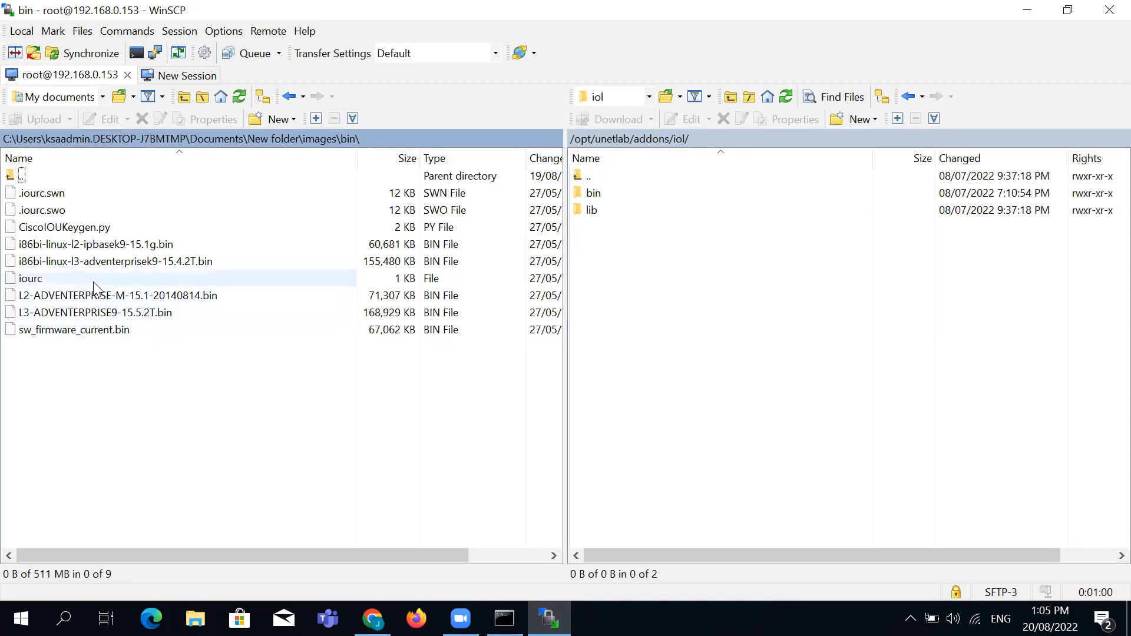
left_click(318, 142)
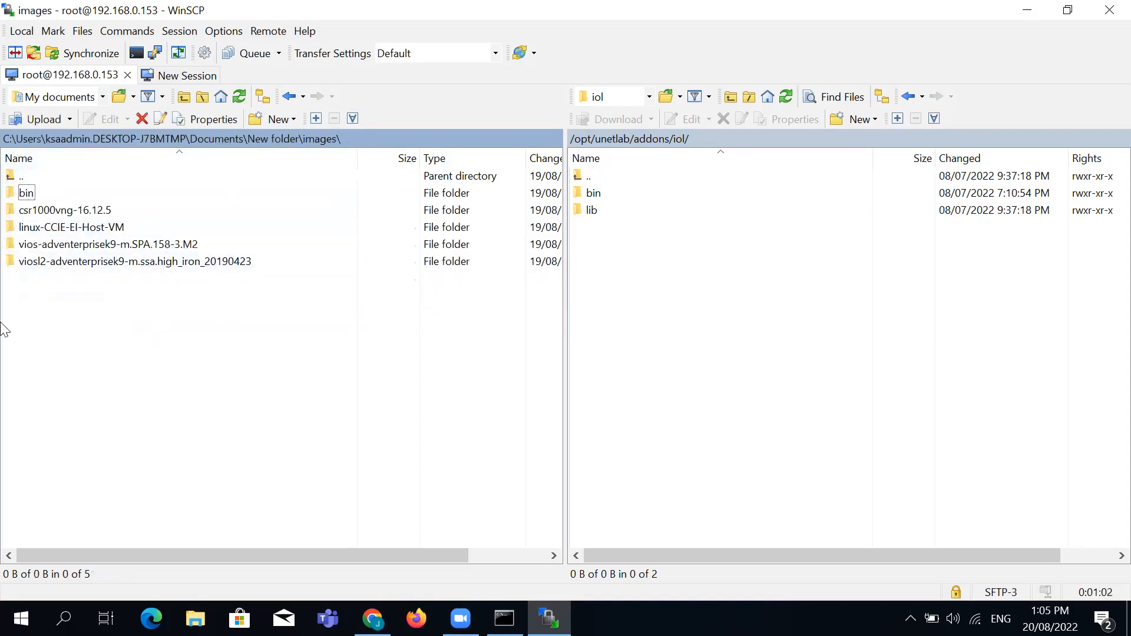
right_click(10, 196)
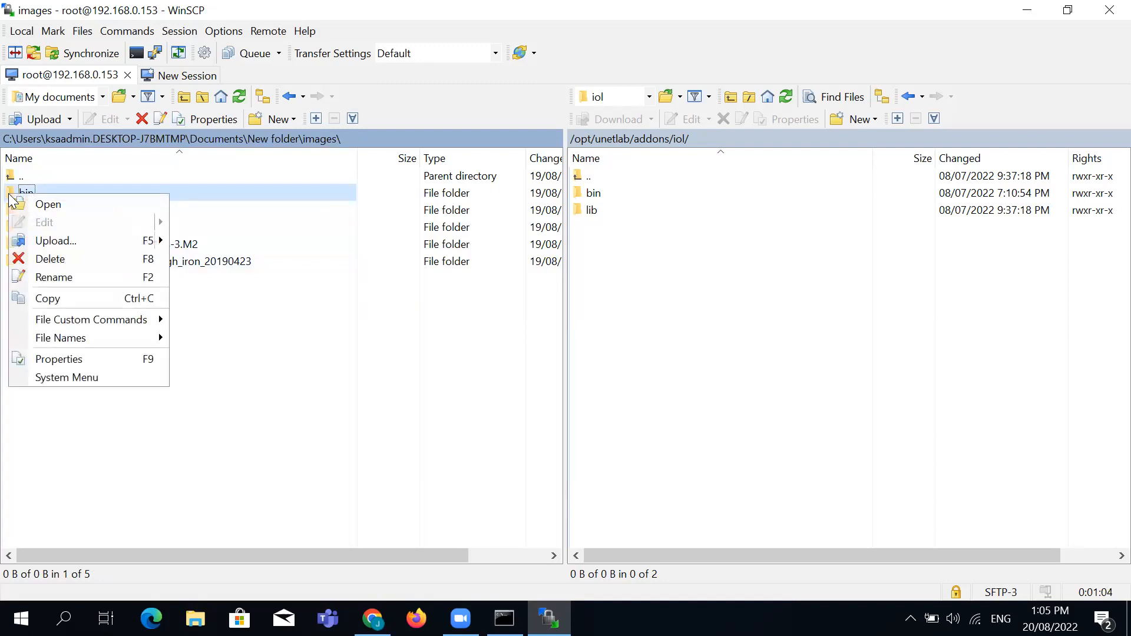
left_click(260, 388)
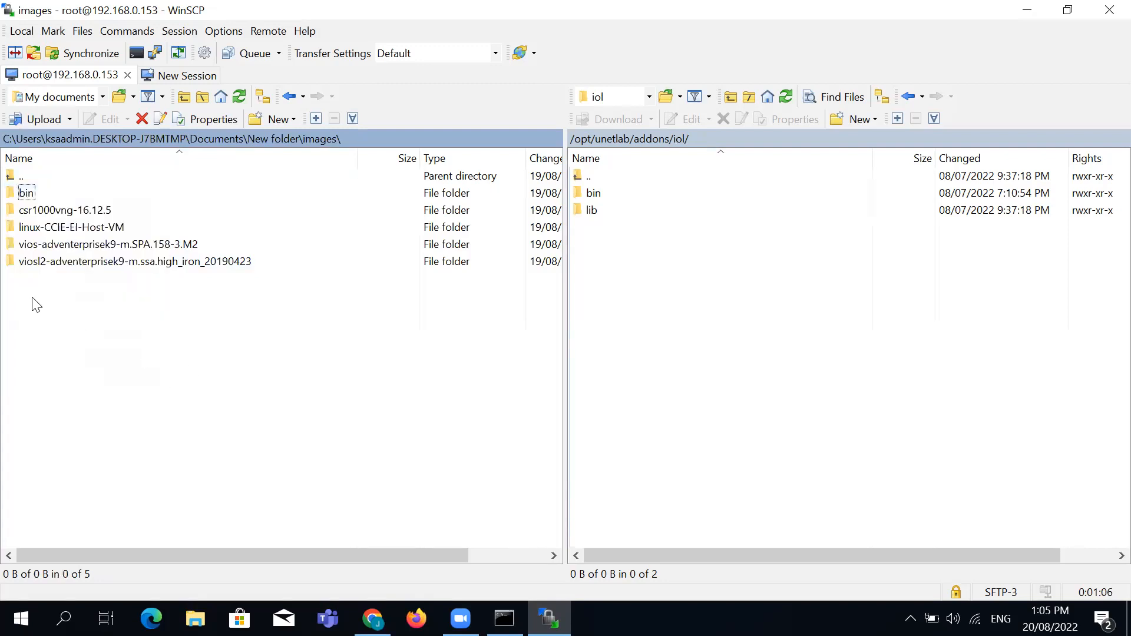
left_click_drag(11, 198, 643, 286)
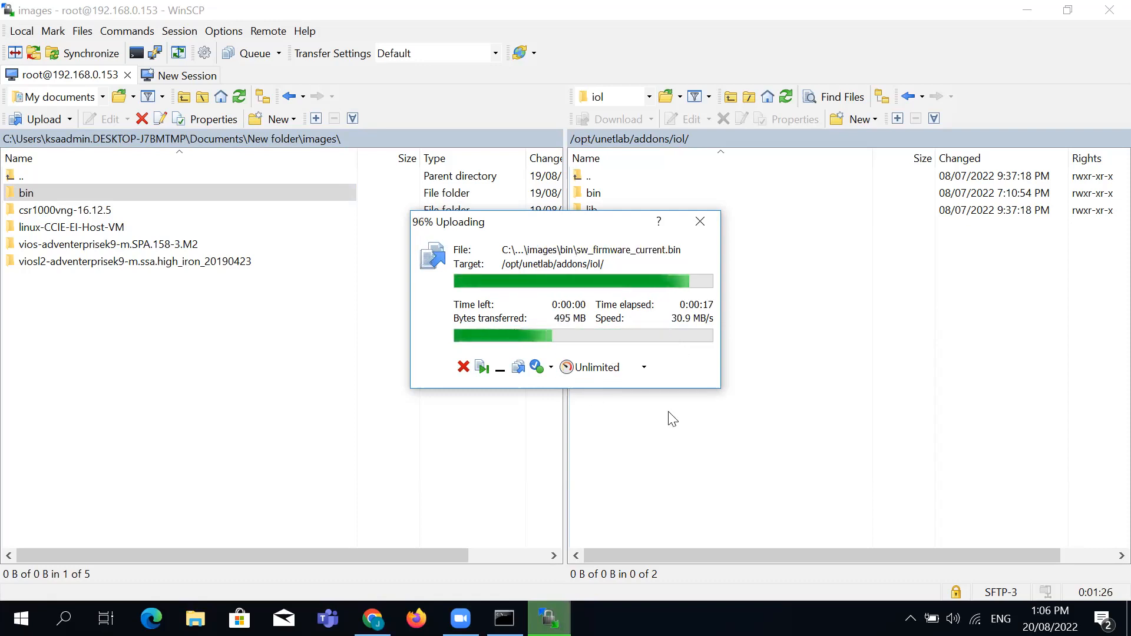
Verify the uploaded IOL images, then open remote /opt/unetlab/addons/qemu
double_click(593, 195)
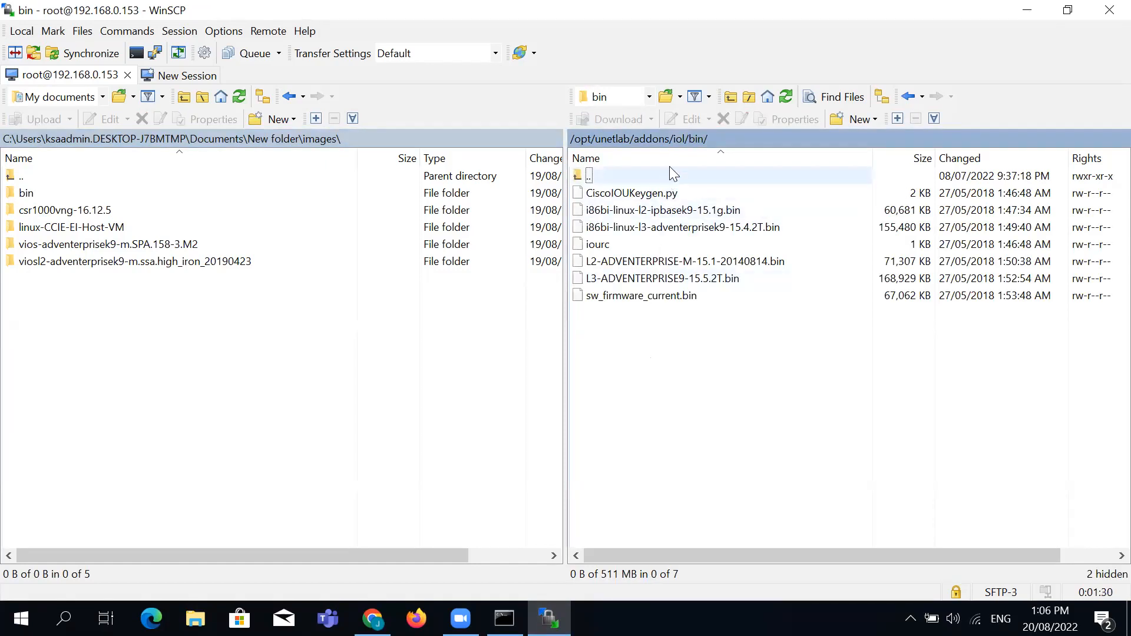
left_click(679, 138)
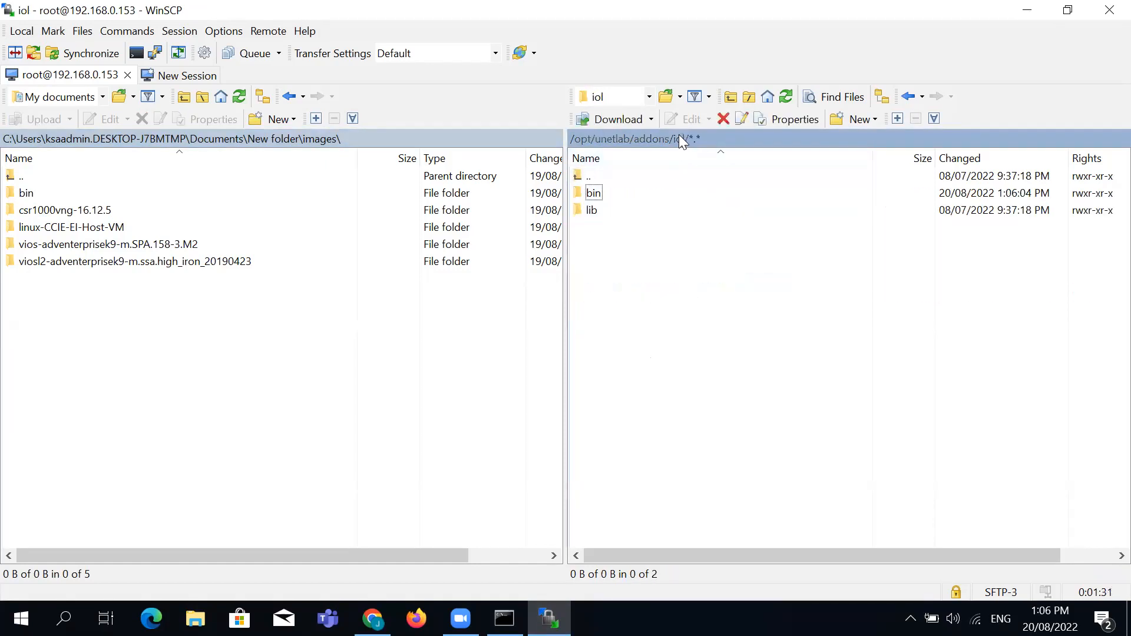
left_click(99, 364)
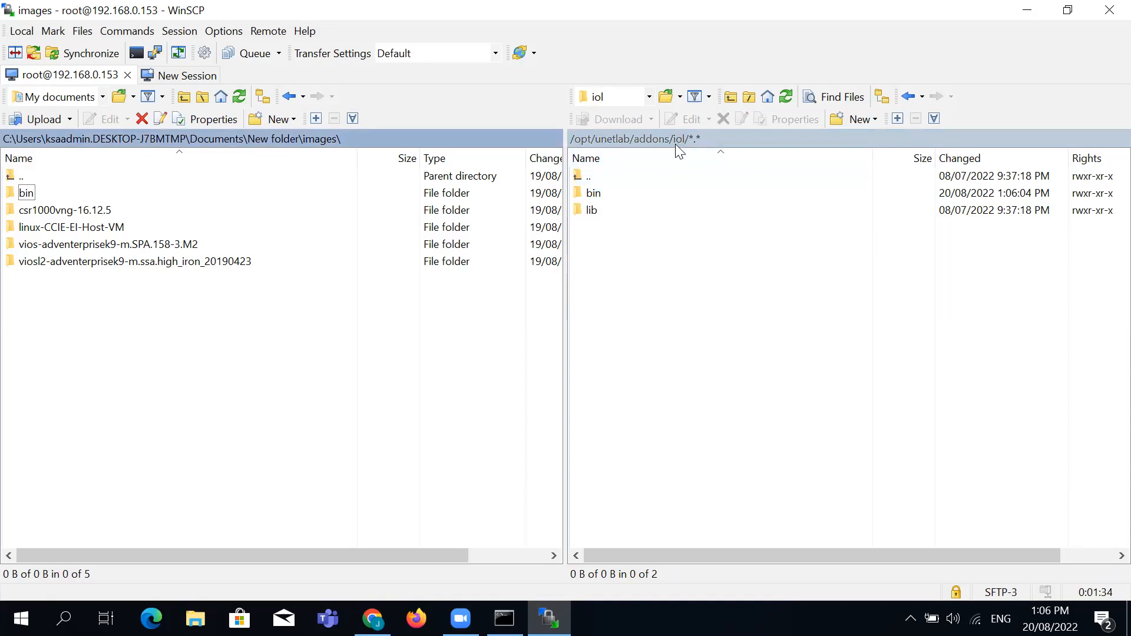
left_click(653, 133)
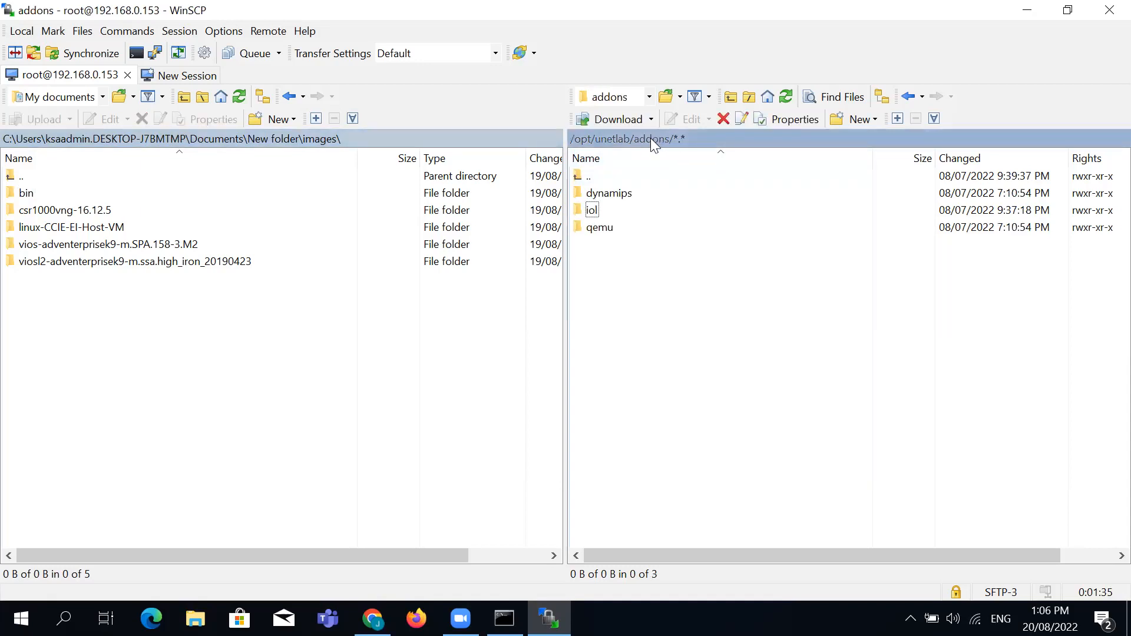
double_click(599, 230)
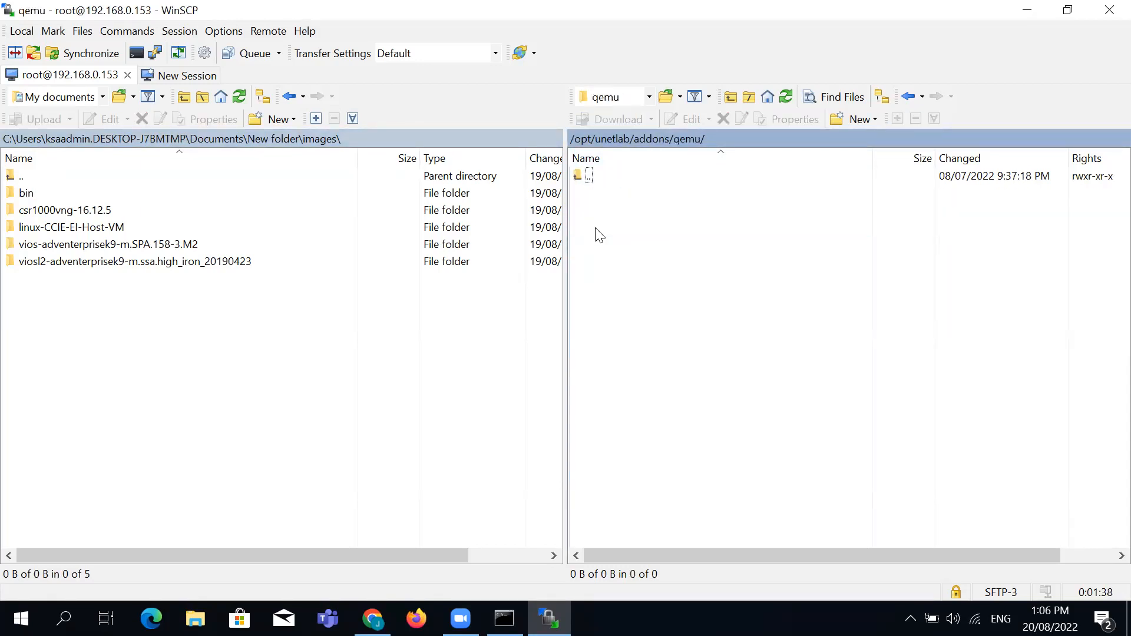
Upload the csr1000vng-16.12.5, linux-CCIE-EI-Host-VM, vios and viosl2 folders to qemu
left_click(89, 210)
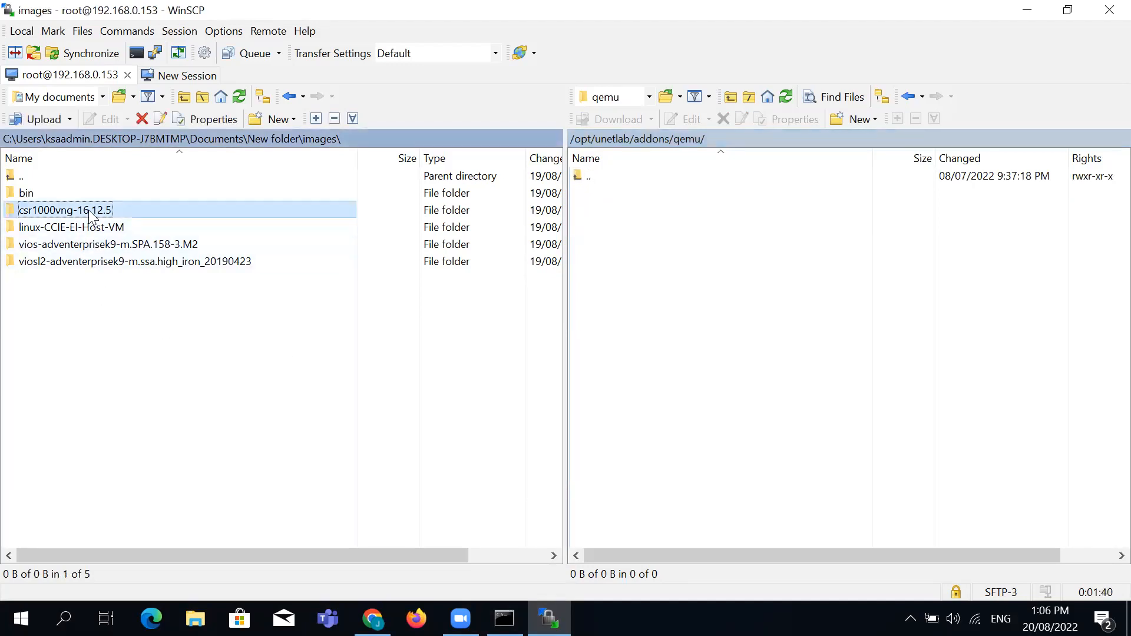
left_click(87, 224, "ctrl")
left_click(88, 245, "ctrl")
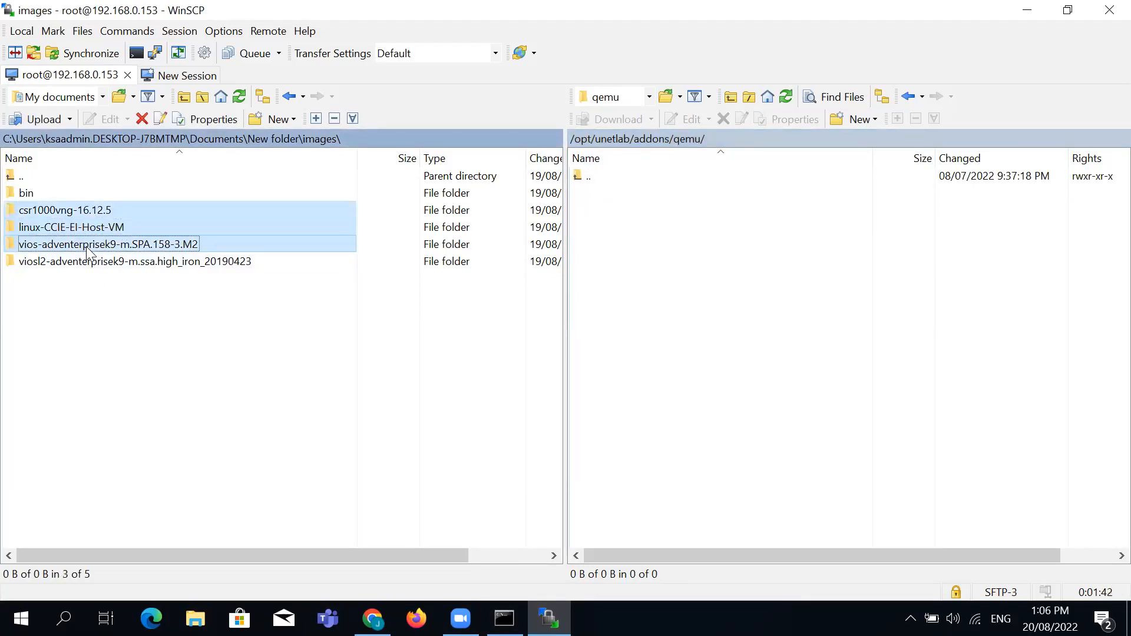
left_click(85, 261, "ctrl")
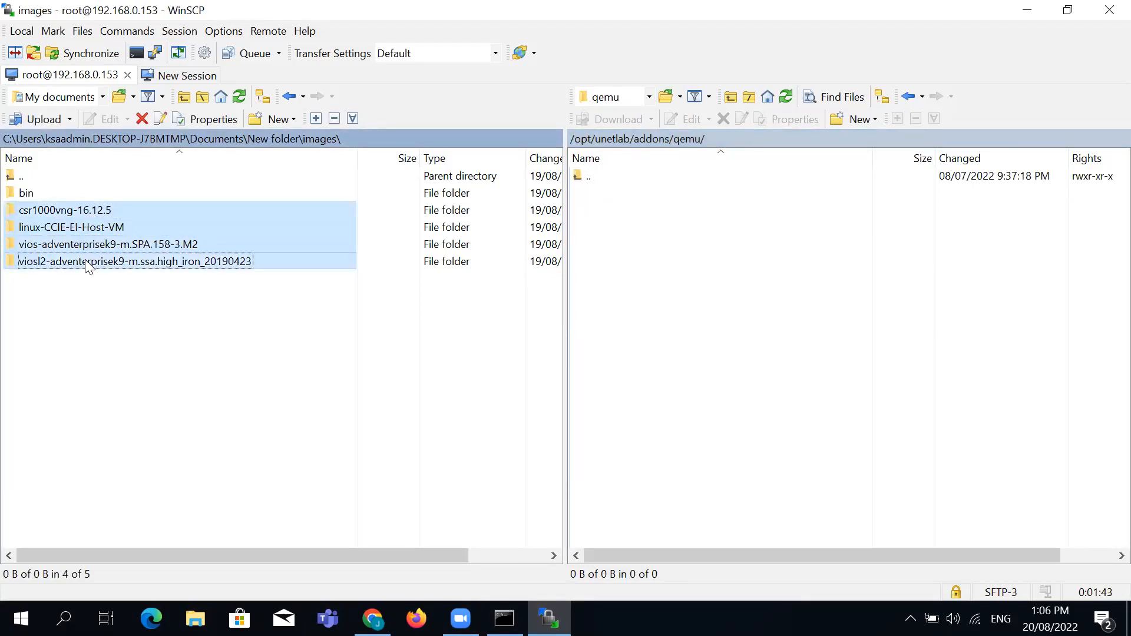
left_click(66, 213)
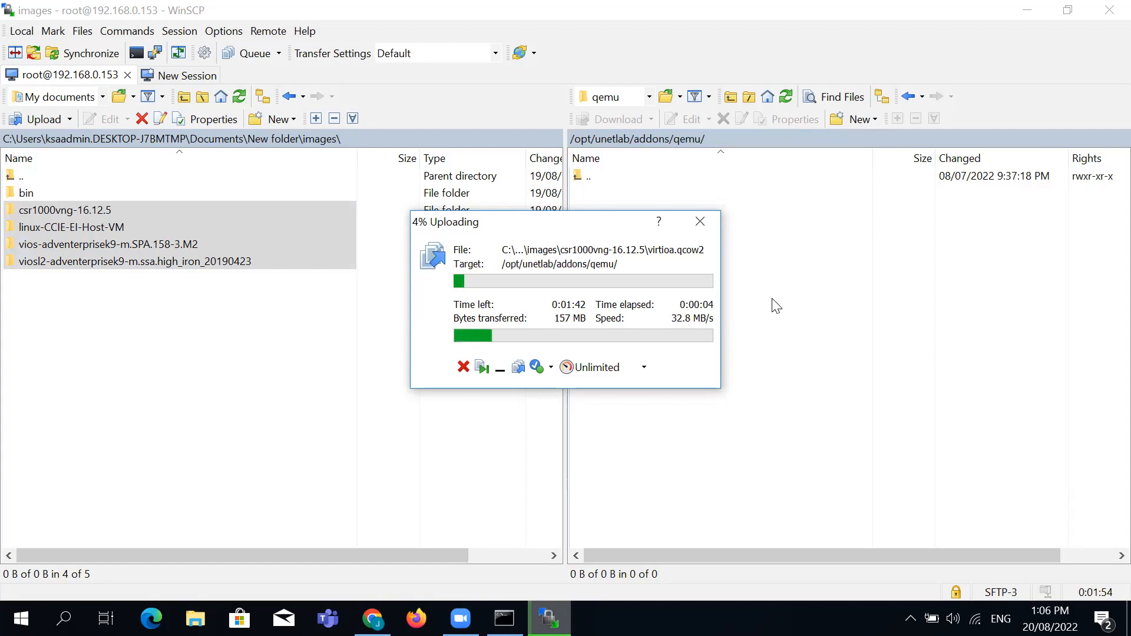
left_click_drag(542, 222, 776, 268)
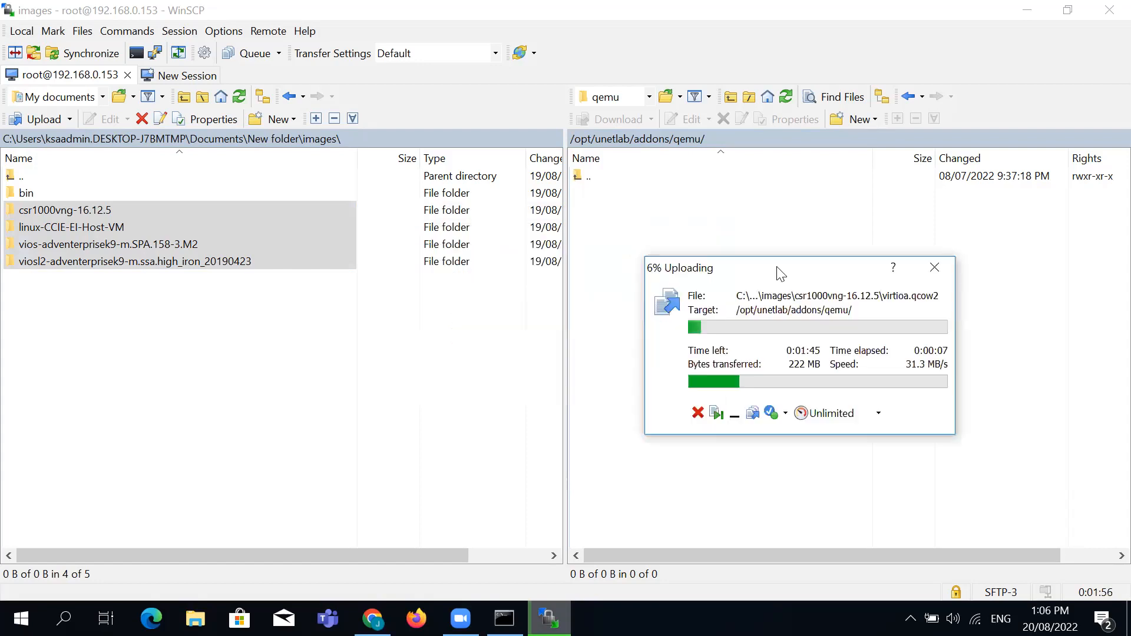
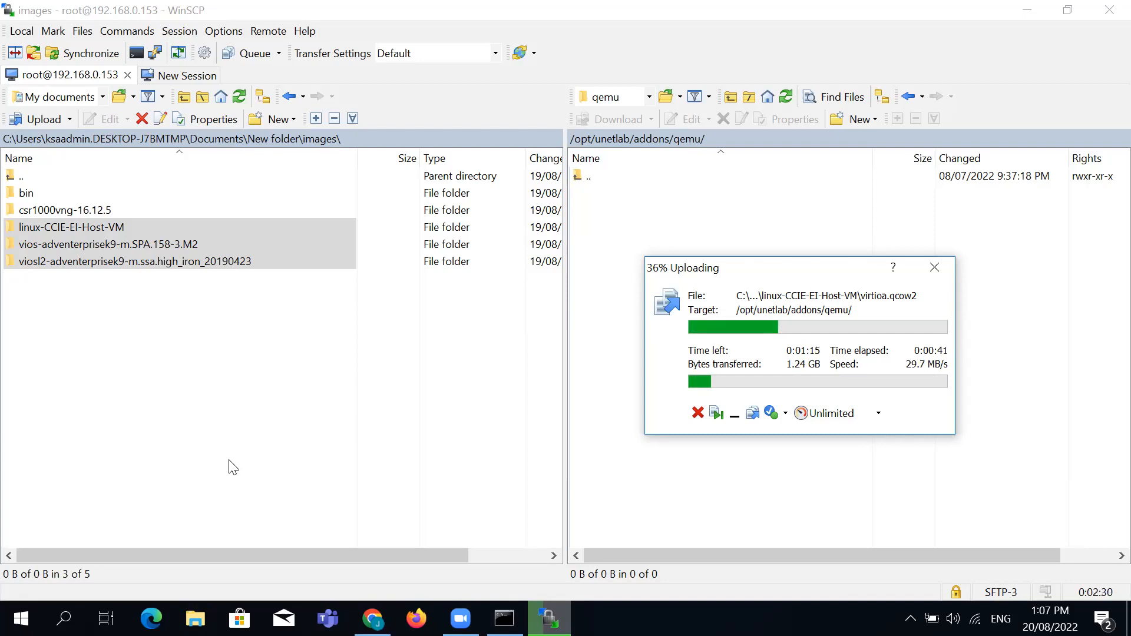
Let the csr1000vng, Linux host, vios and viosl2 folders finish uploading to /opt/unetlab/addons/qemu
left_click(666, 601)
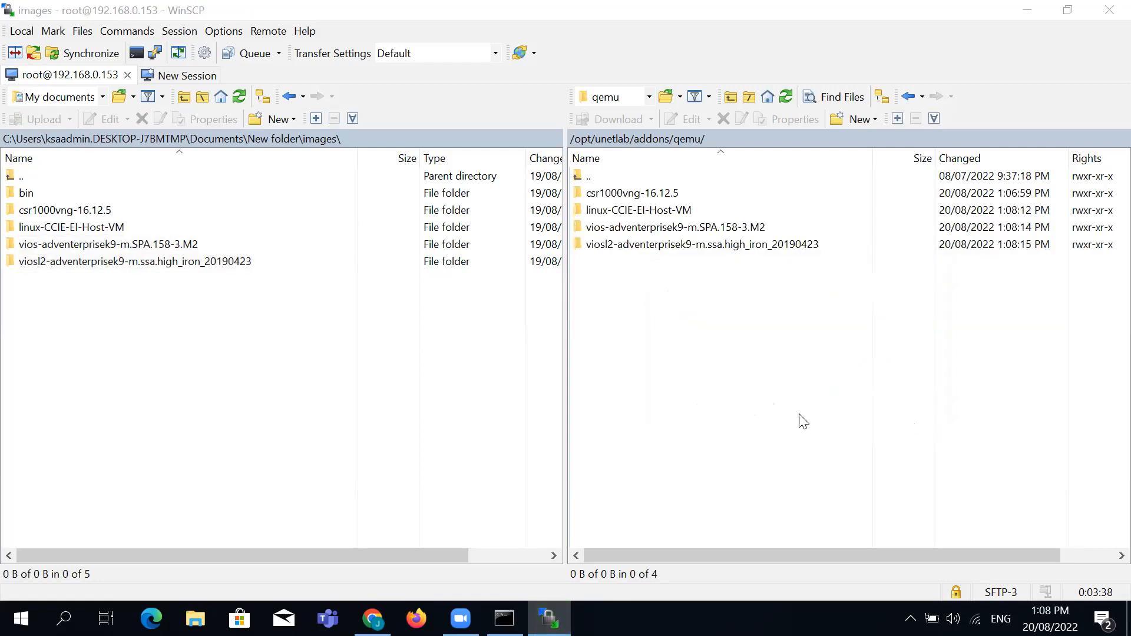
Upload the paloalto-9.0.1 folder from the local Downloads folder into remote /opt/unetlab/addons/qemu
left_click(341, 401)
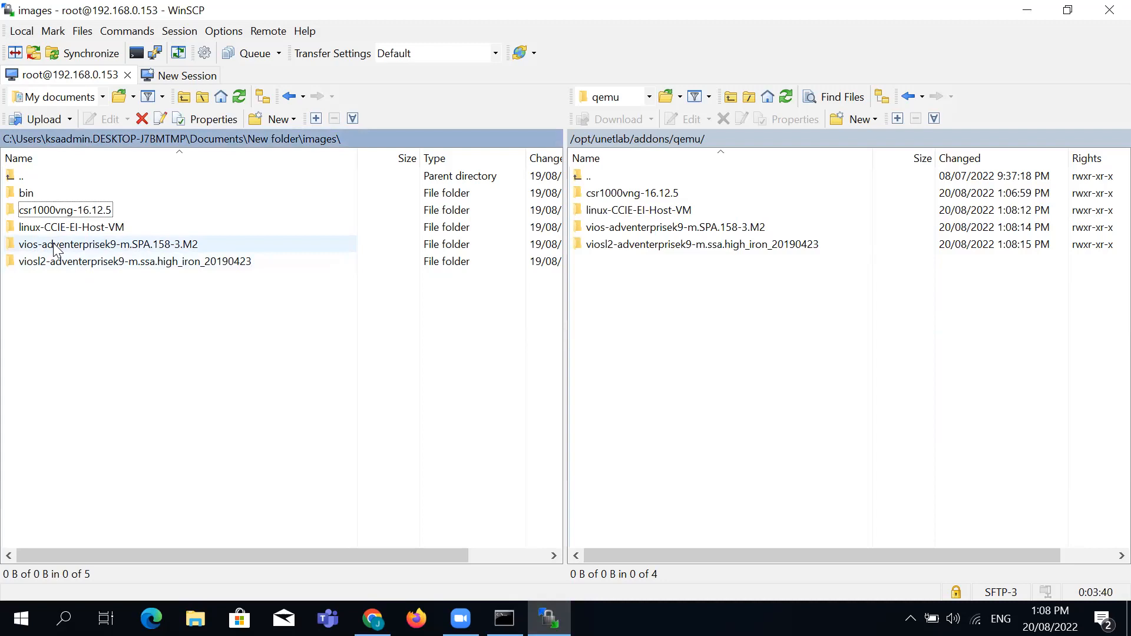
left_click(102, 96)
left_click(69, 120)
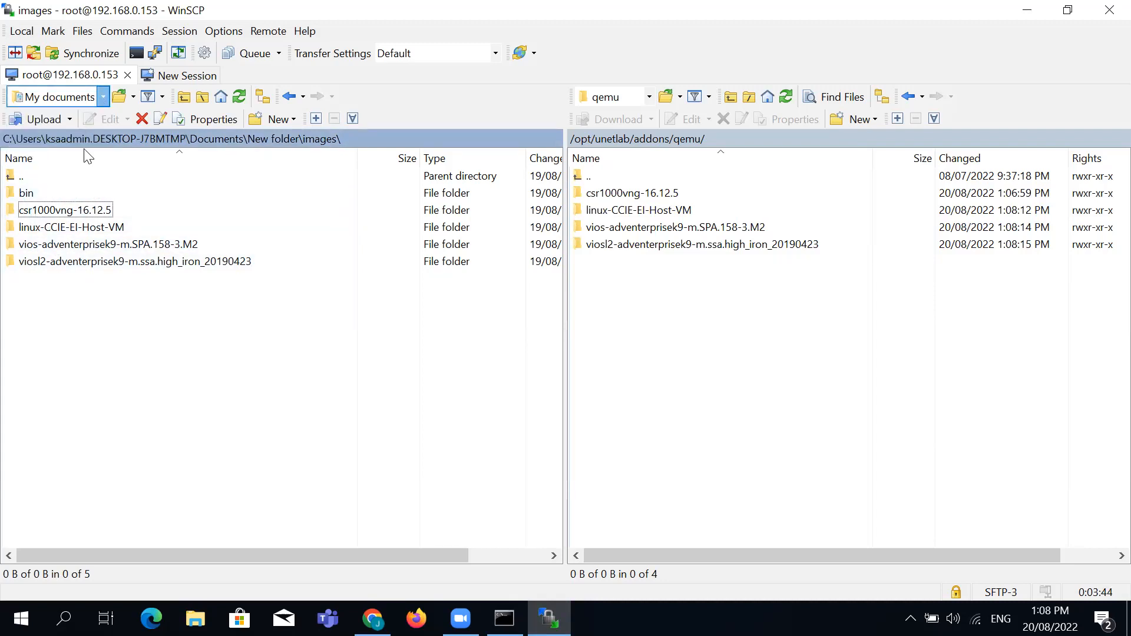
left_click(68, 135)
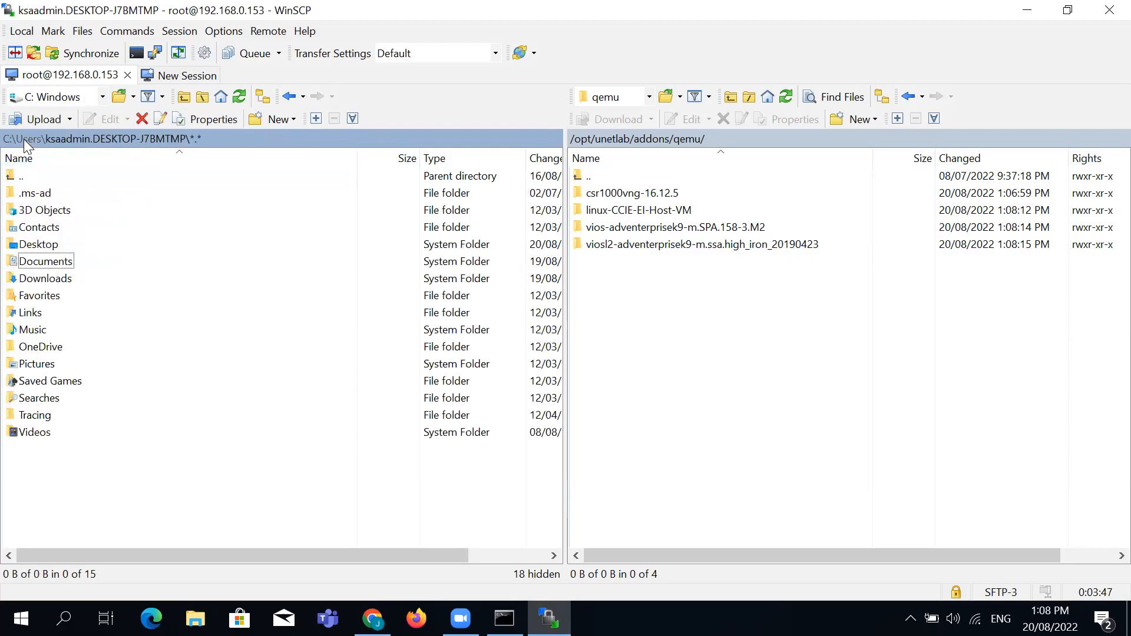
double_click(47, 277)
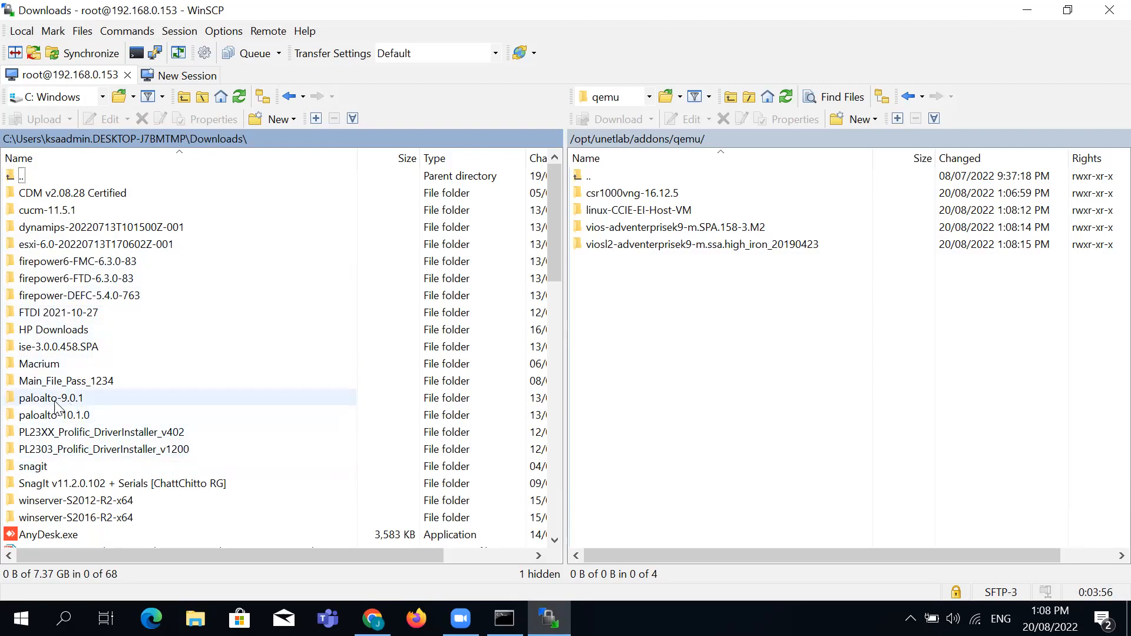
left_click_drag(21, 403, 740, 375)
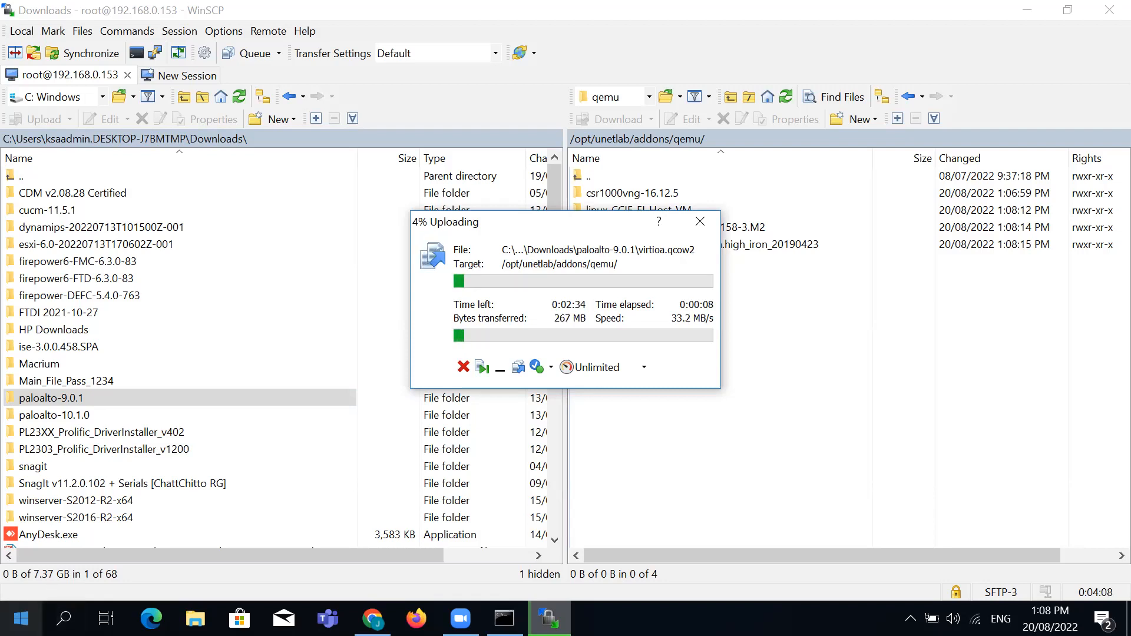
left_click(21, 618)
Open a PuTTY SSH session to 192.168.0.153 port 22, accept the host key, and log in as root
type("putty")
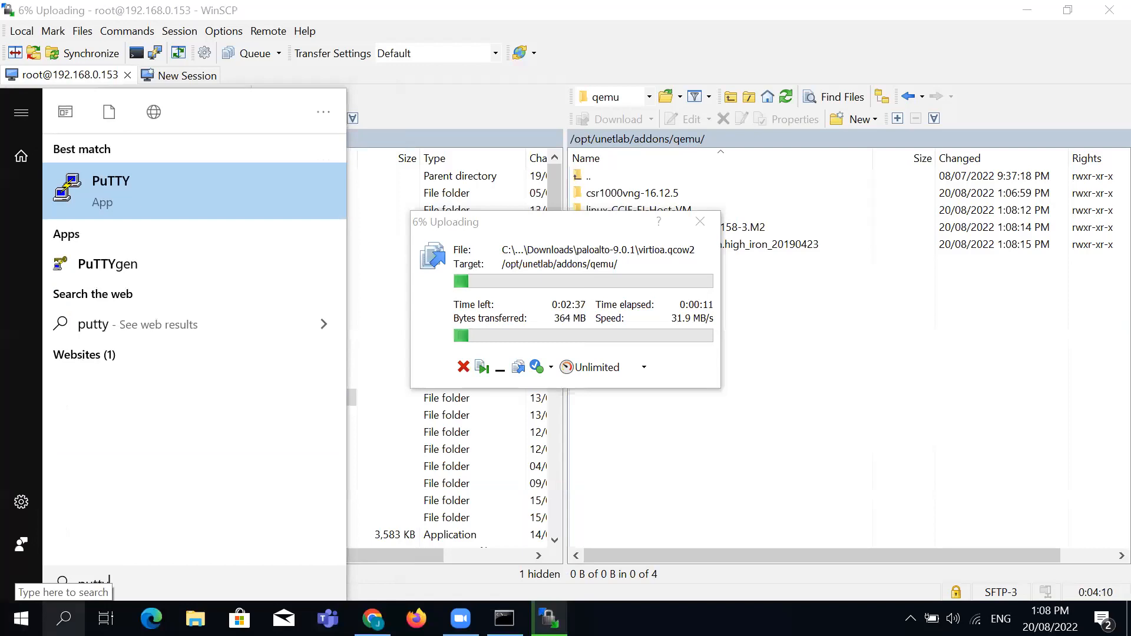
key("Escape")
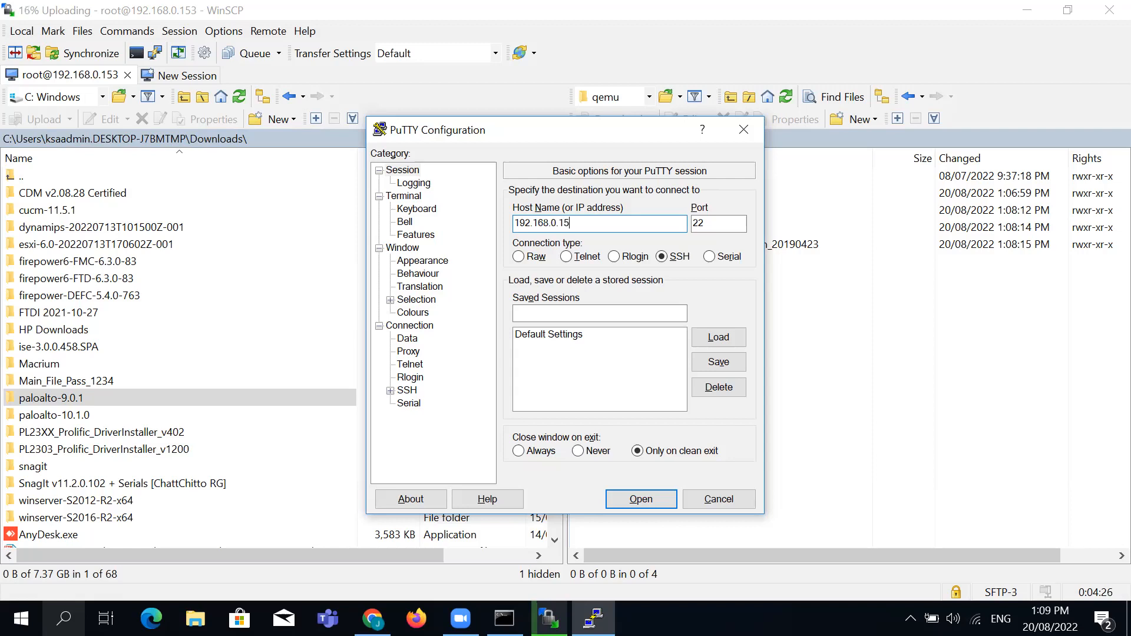
key("Return")
key("shift+Tab")
key("shift+Tab")
key("Return")
type("root")
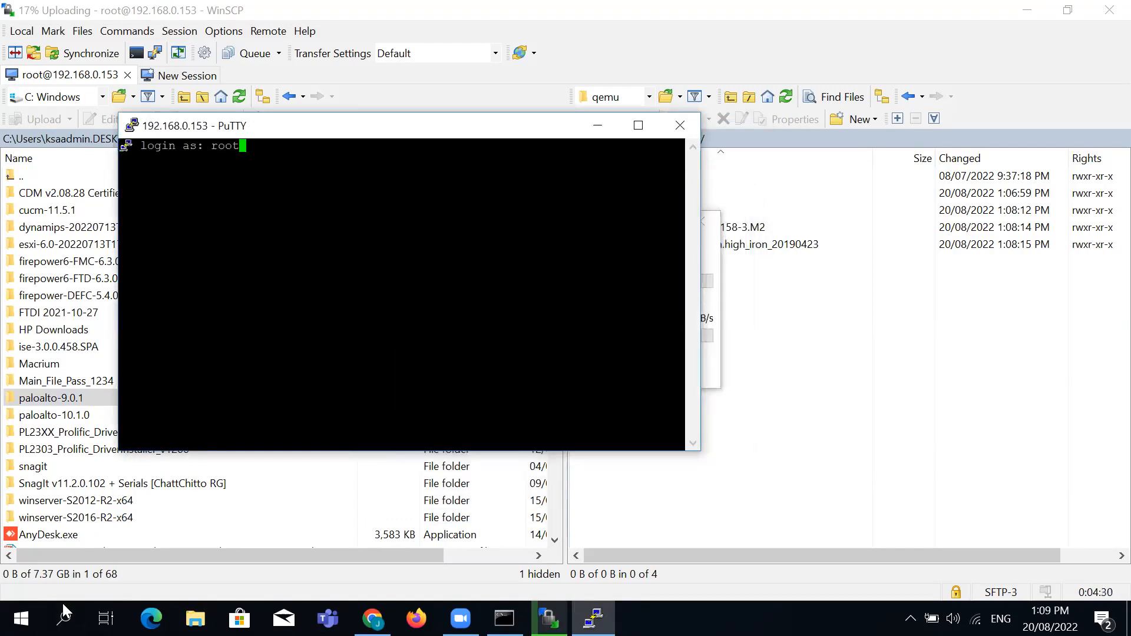
key("Return")
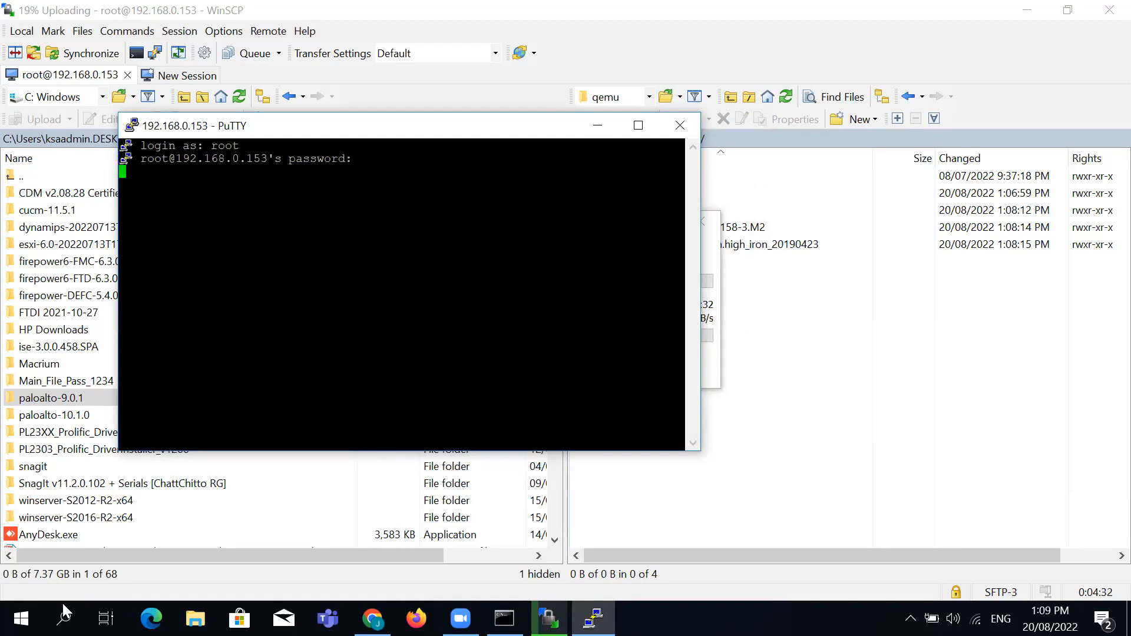
key("Return")
key("Return")
key("Return")
key("Return")
key("Return")
key("Return")
key("Return")
key("Return")
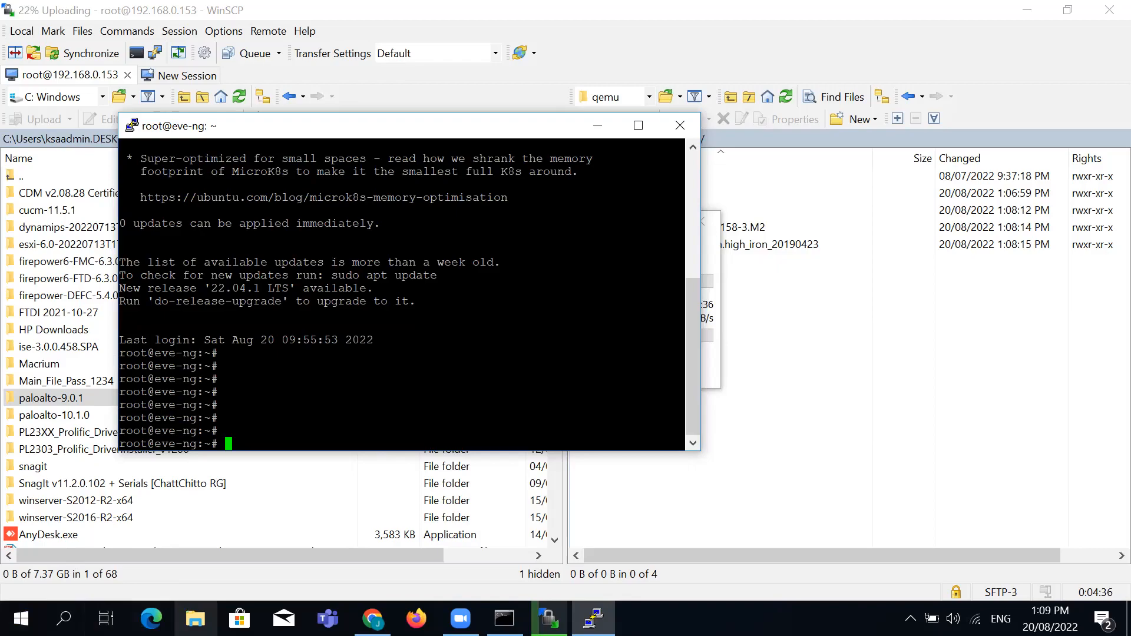
key("super+d")
Copy both fixpermissions lines from Documents\New folder\Command.txt, then return to the PuTTY terminal
left_click(109, 340)
double_click(109, 337)
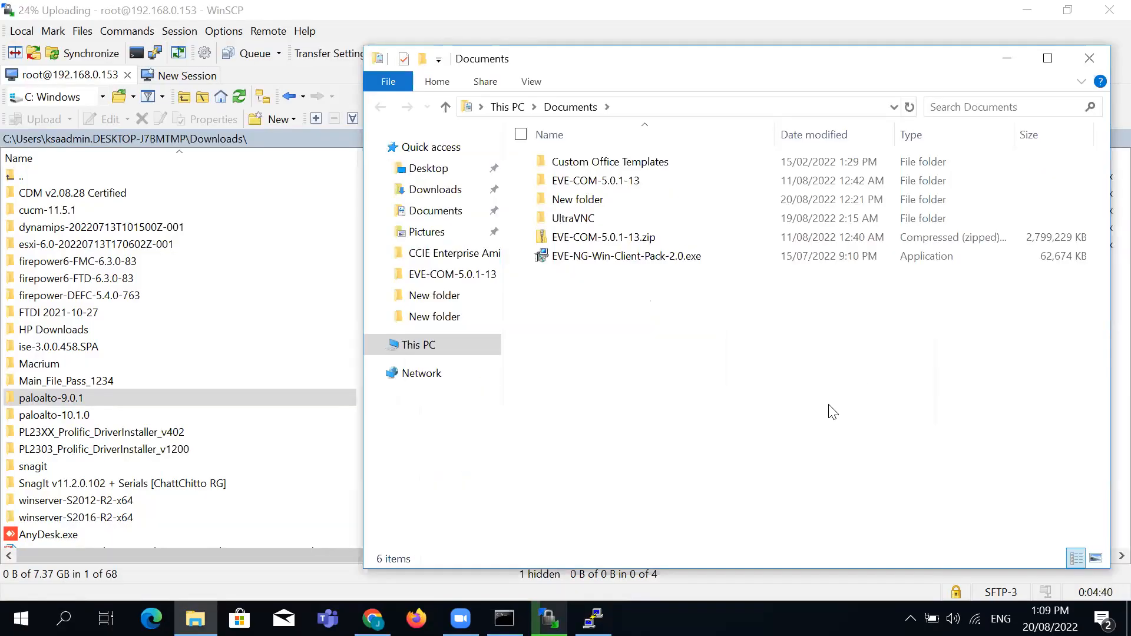
double_click(595, 201)
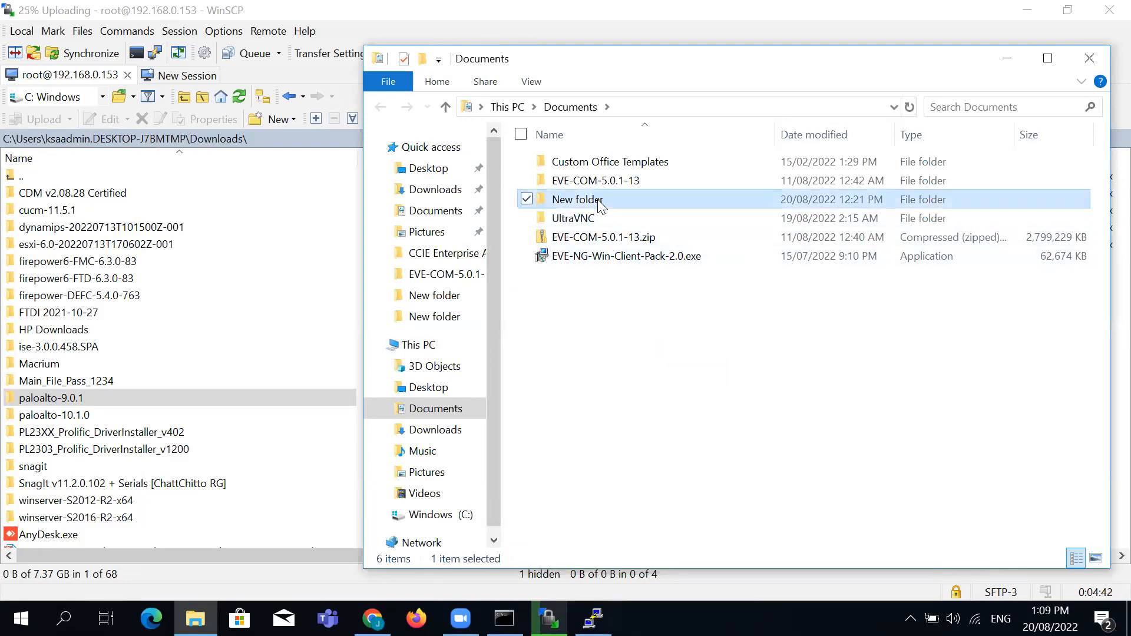
double_click(606, 201)
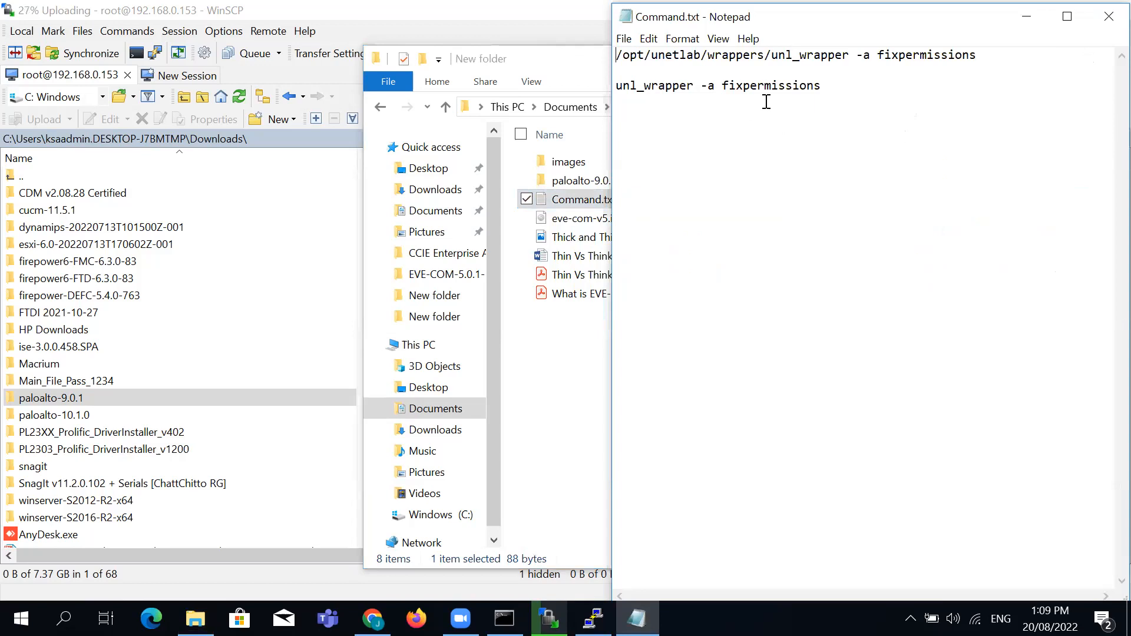
left_click_drag(616, 57, 819, 82)
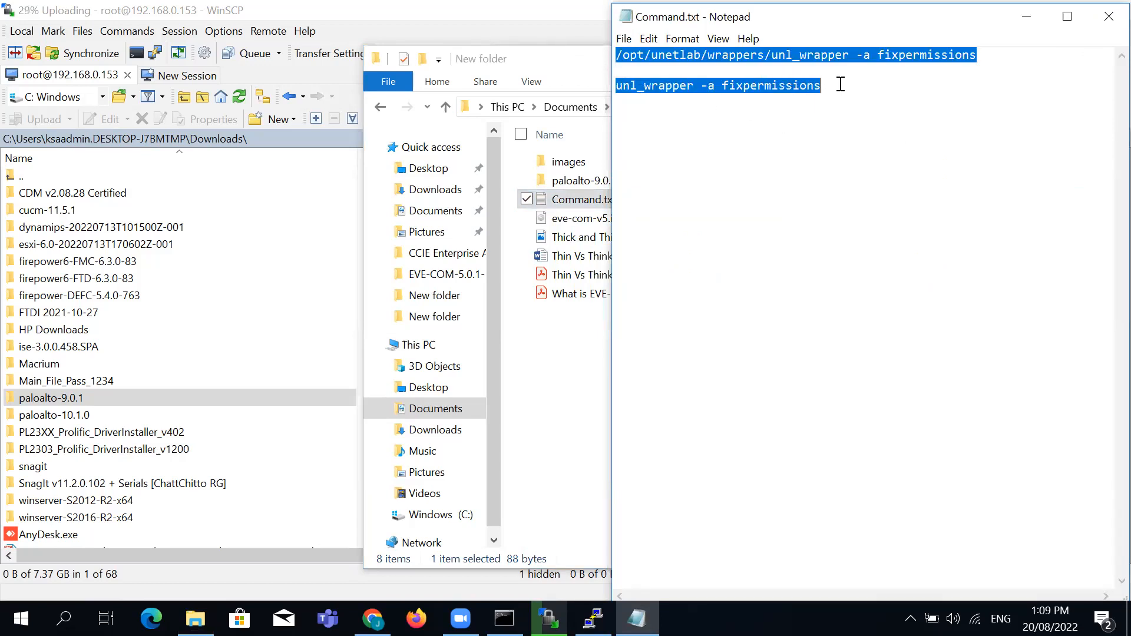
right_click(777, 88)
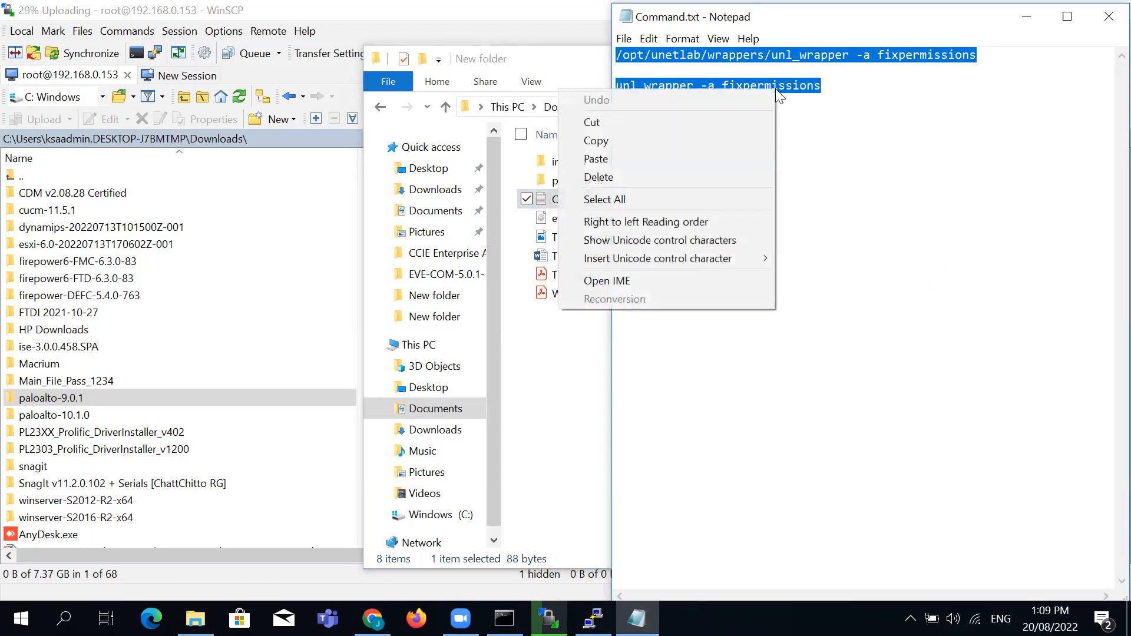
left_click(657, 136)
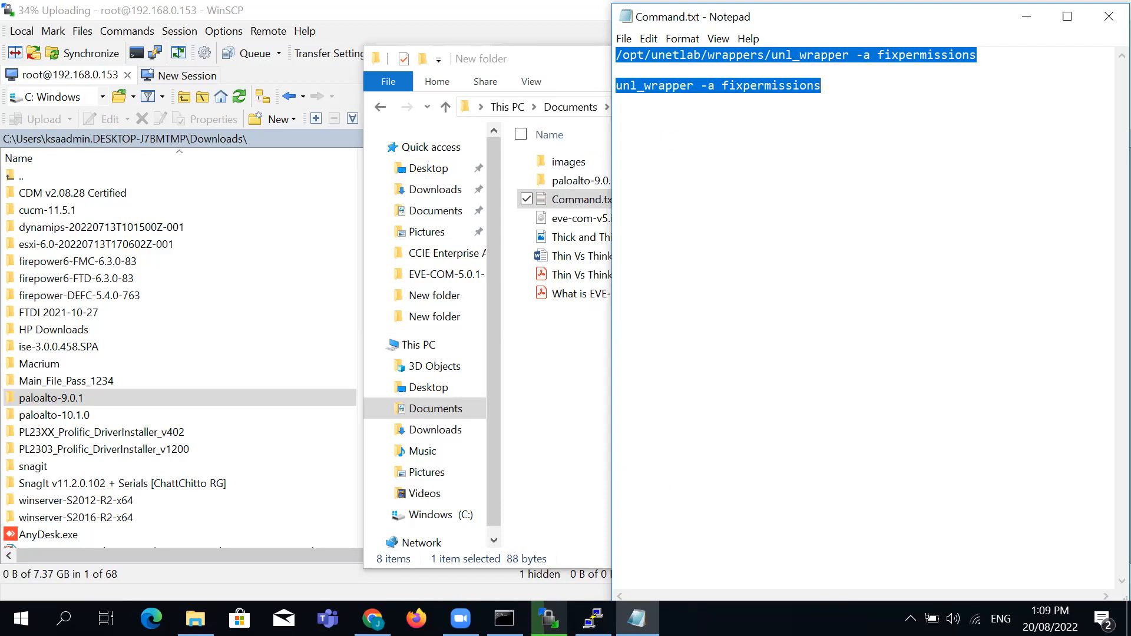
left_click(636, 618)
left_click(593, 619)
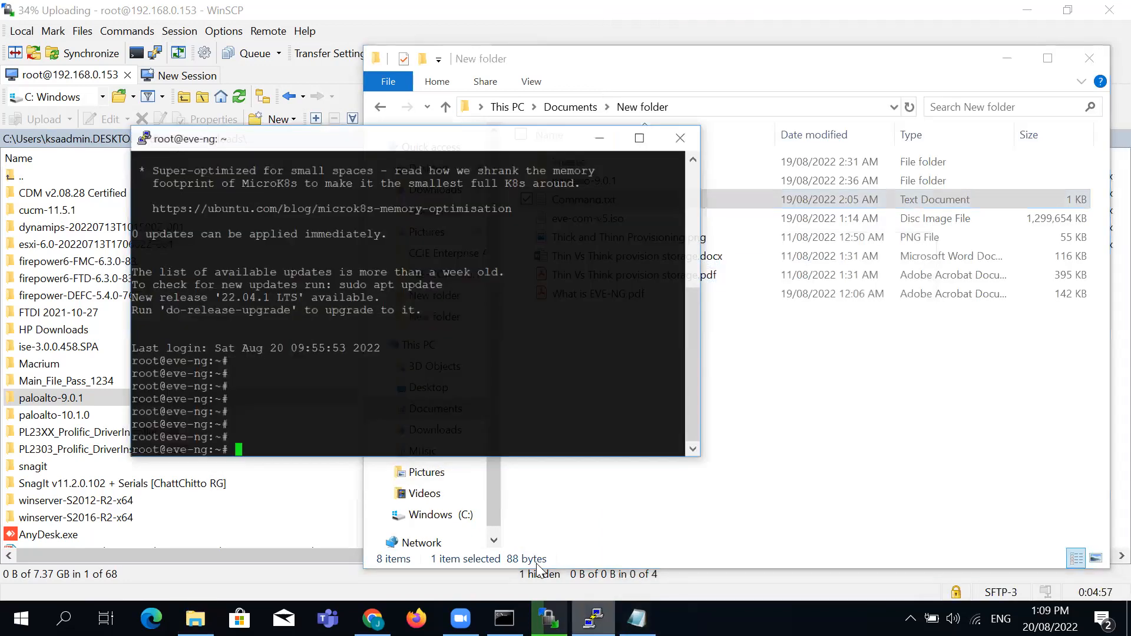
Paste and run the unl_wrapper fixpermissions commands, exit the SSH session, and close Explorer
right_click(348, 398)
key("Return")
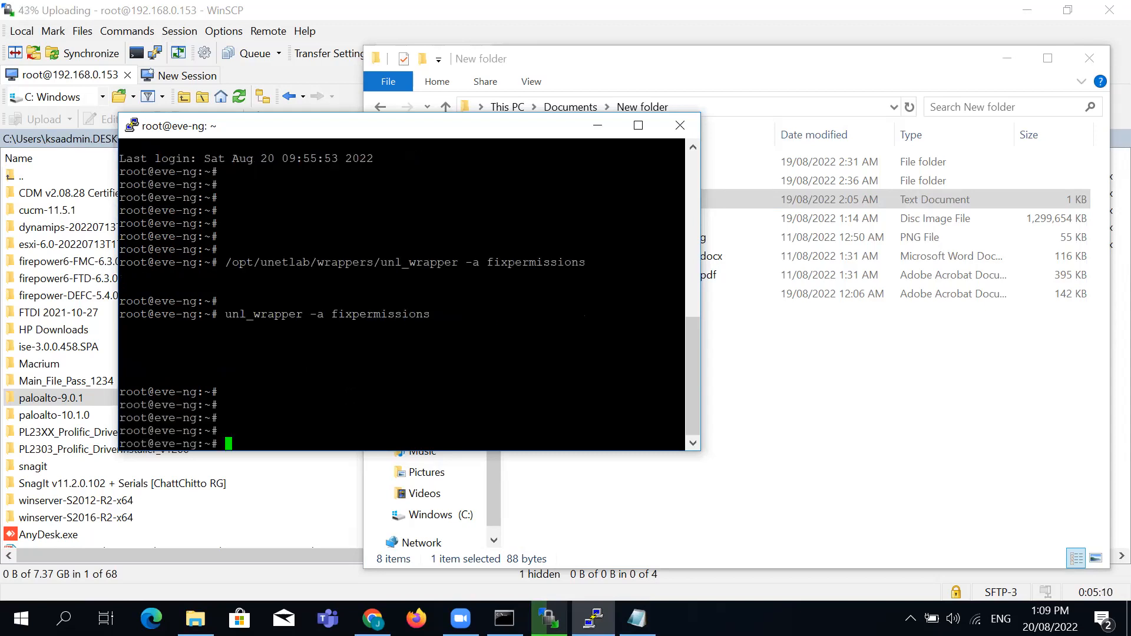
key("Return")
key("Return")
key("Return")
type("exi")
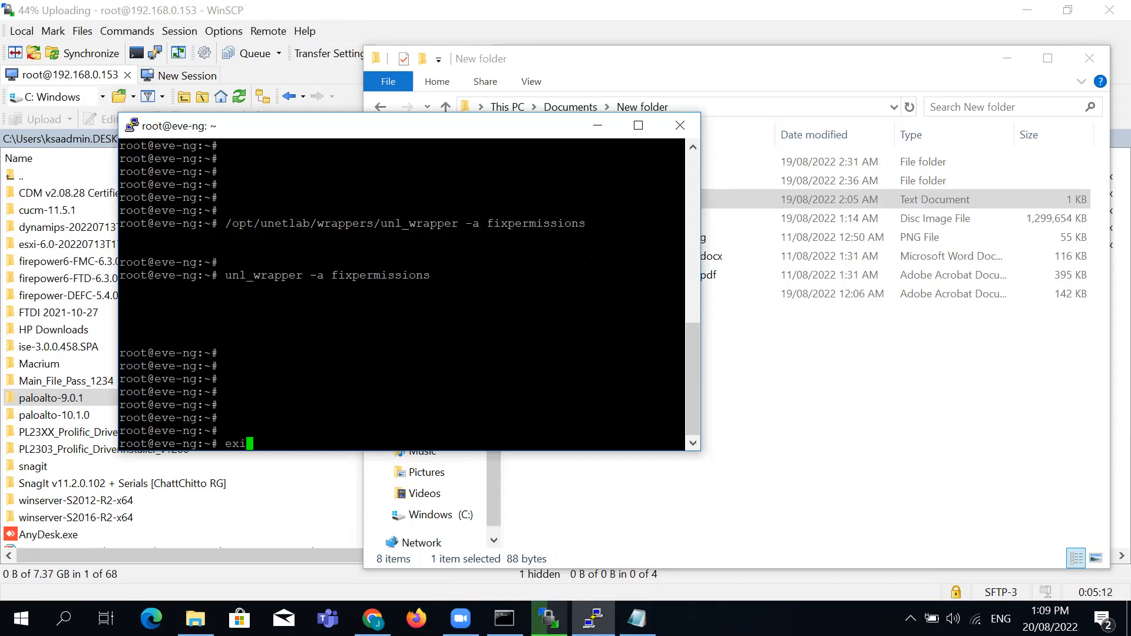
type("t")
key("Return")
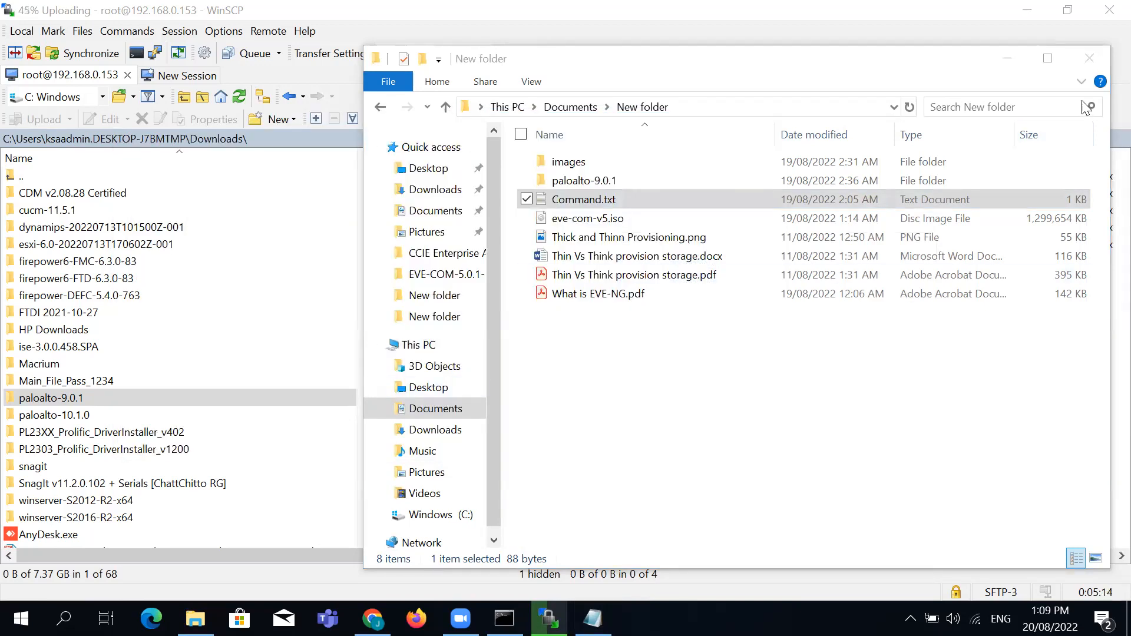
left_click(1089, 58)
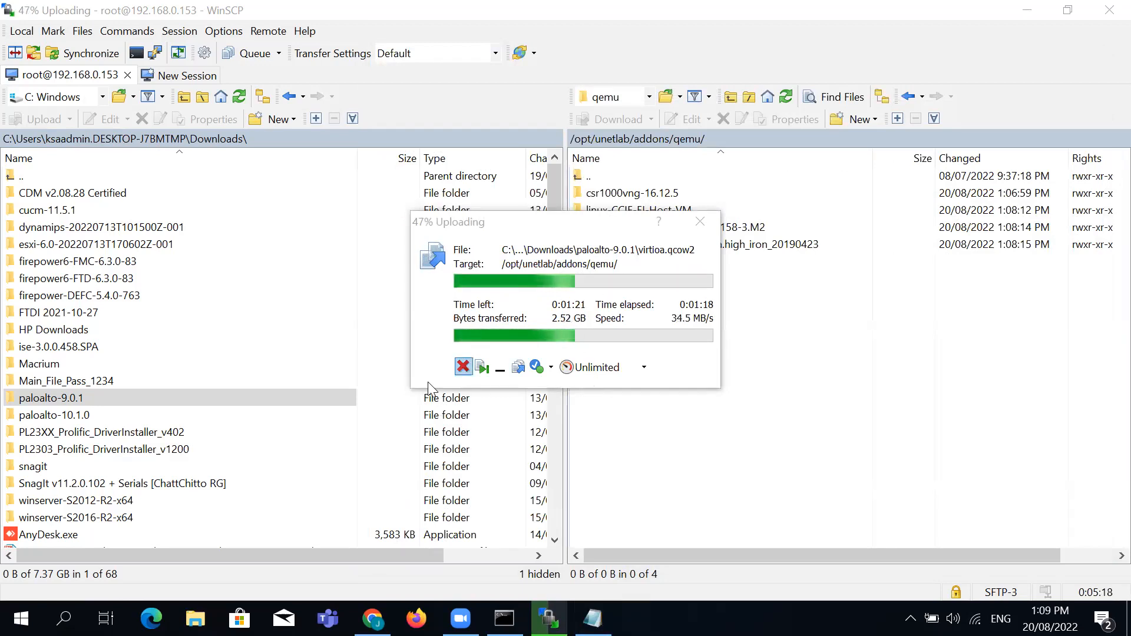
From the EVE-NG topology canvas, start a new node and browse the template list
left_click(372, 618)
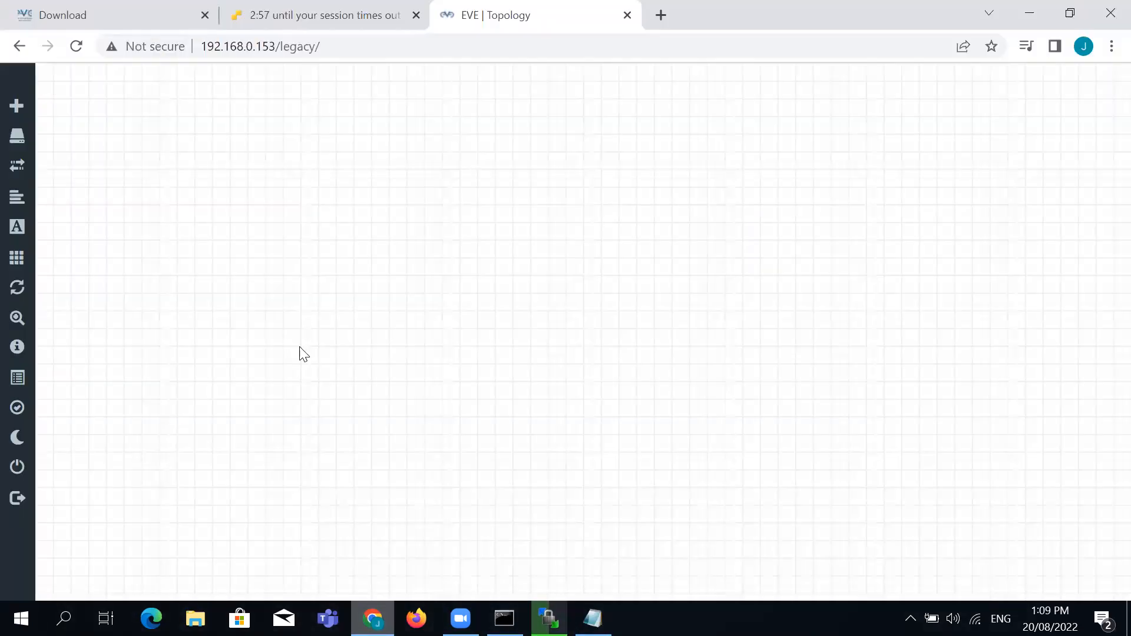
right_click(306, 233)
left_click(609, 333)
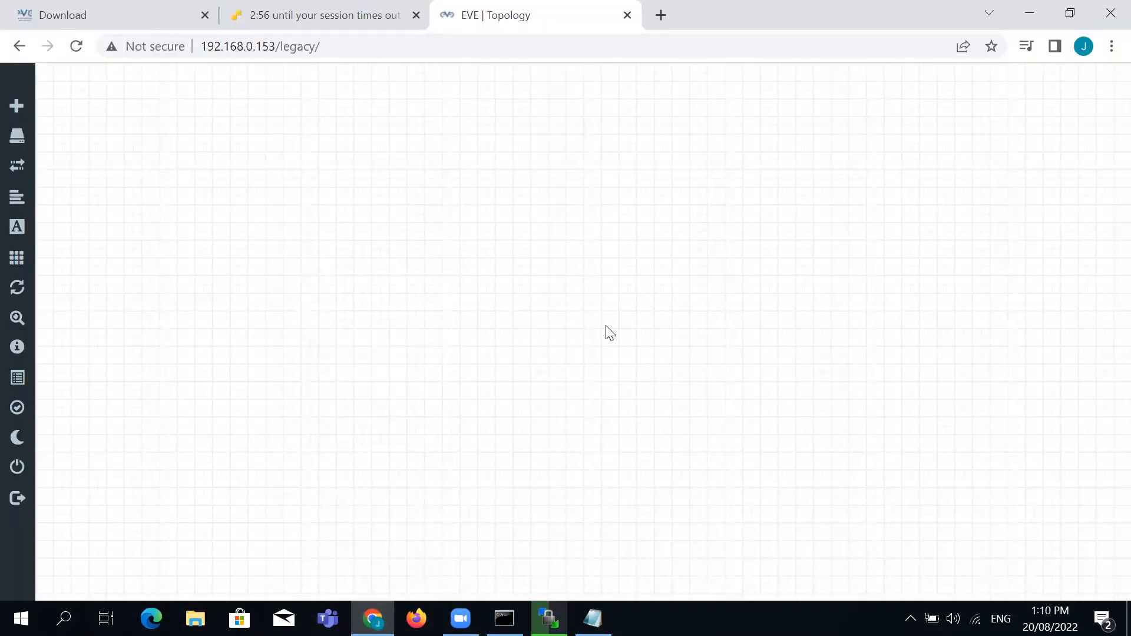
right_click(268, 188)
left_click(325, 225)
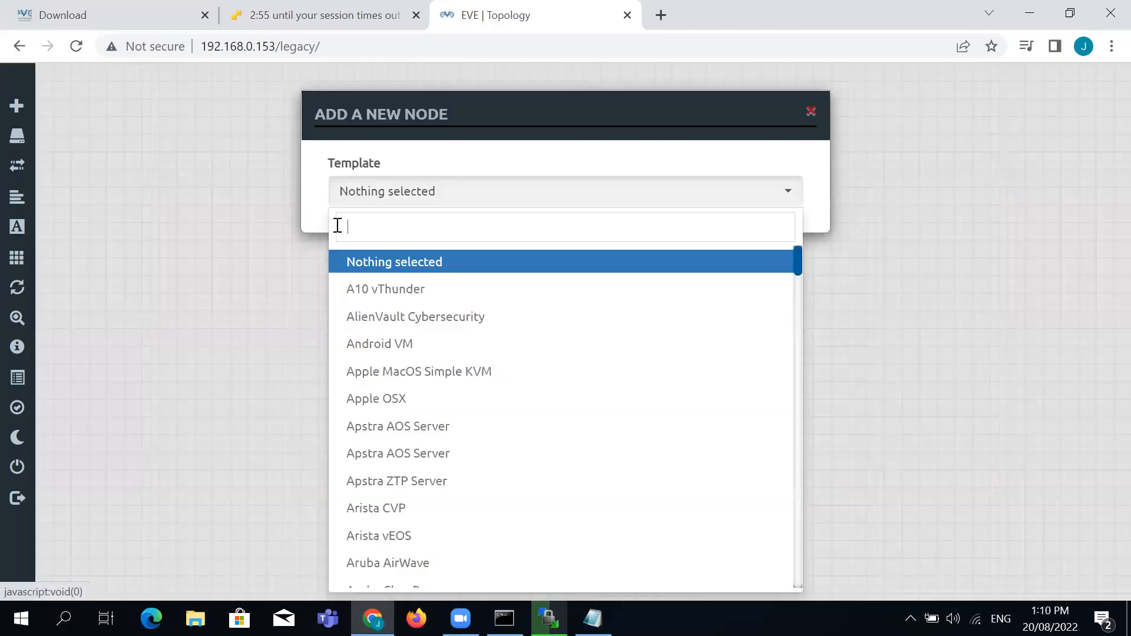
scroll(686, 100, "down", 1)
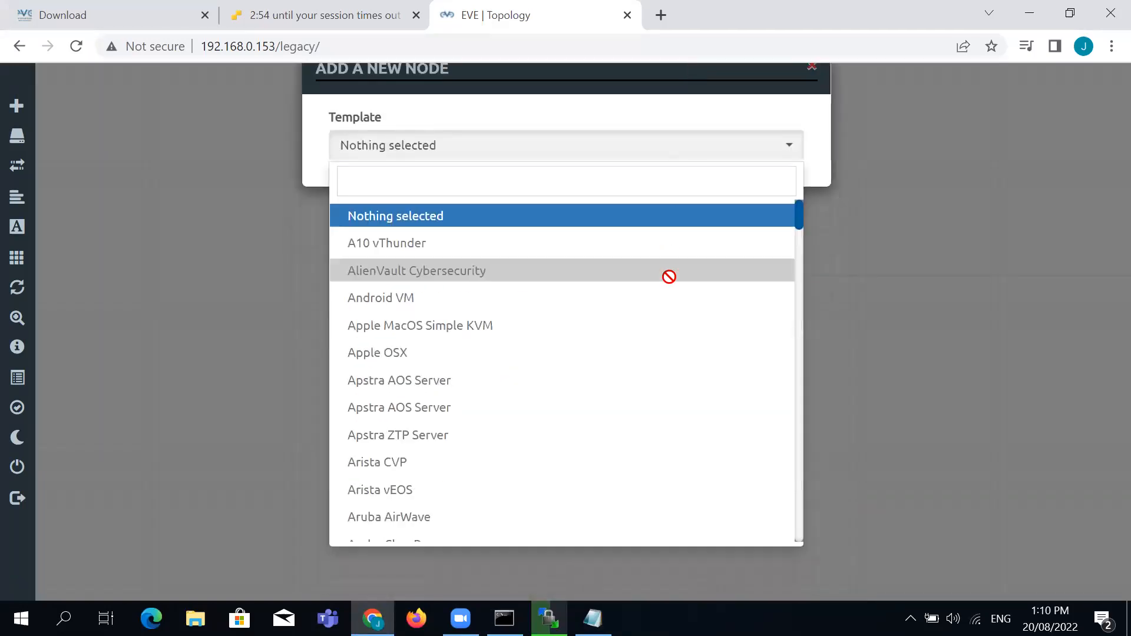
scroll(668, 286, "down", 5)
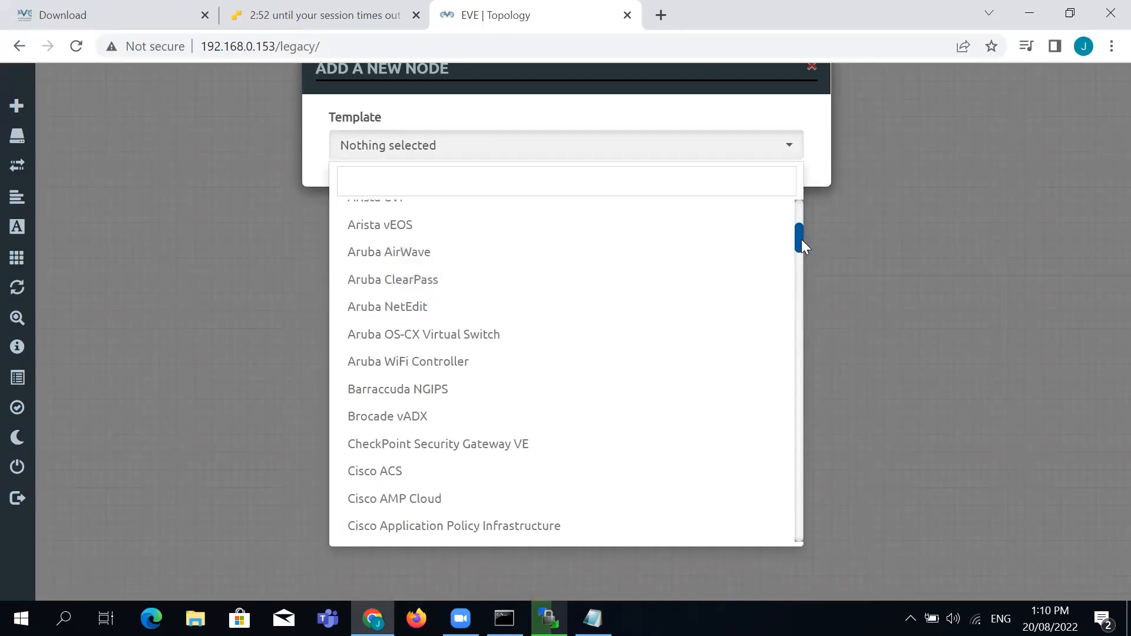
left_click_drag(801, 239, 800, 274)
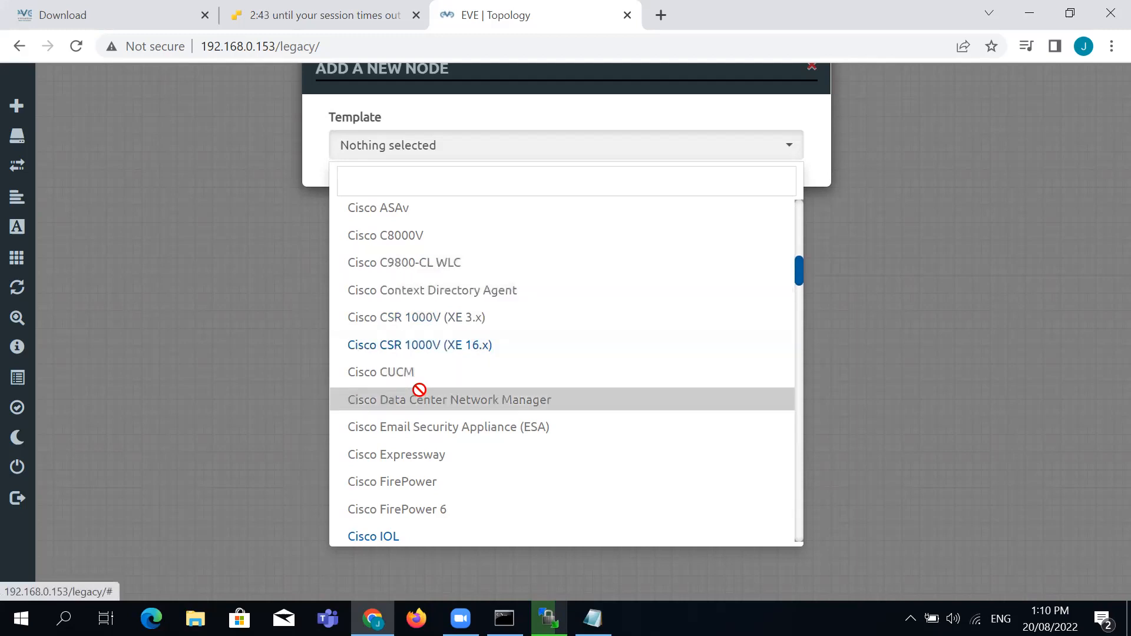
scroll(419, 390, "down", 3)
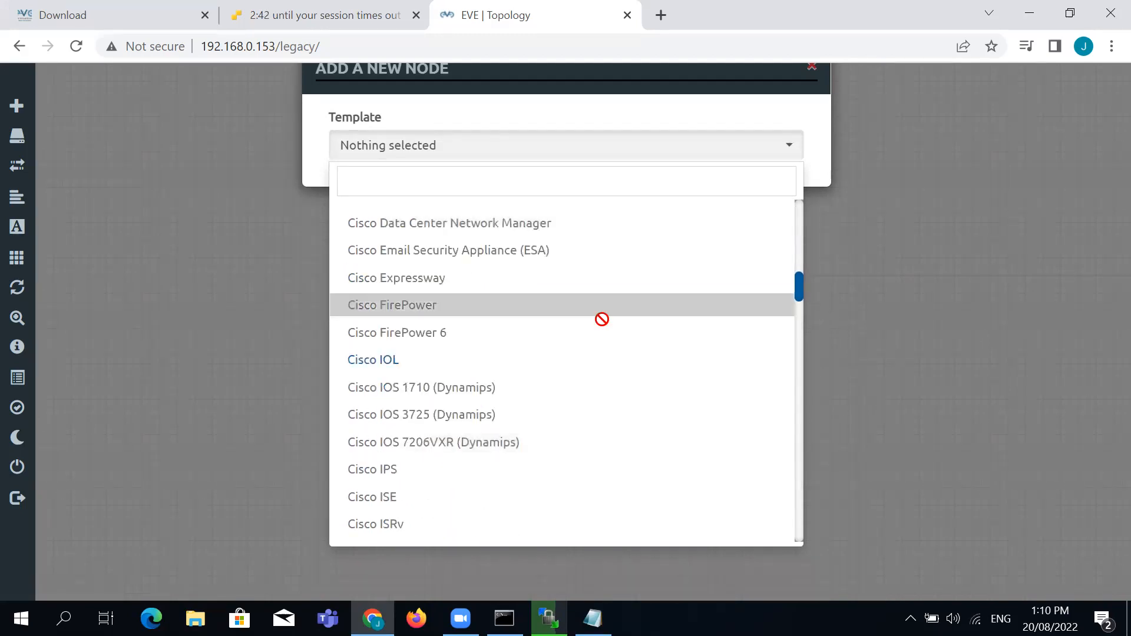
left_click(792, 299)
left_click(796, 156)
left_click_drag(796, 222, 795, 350)
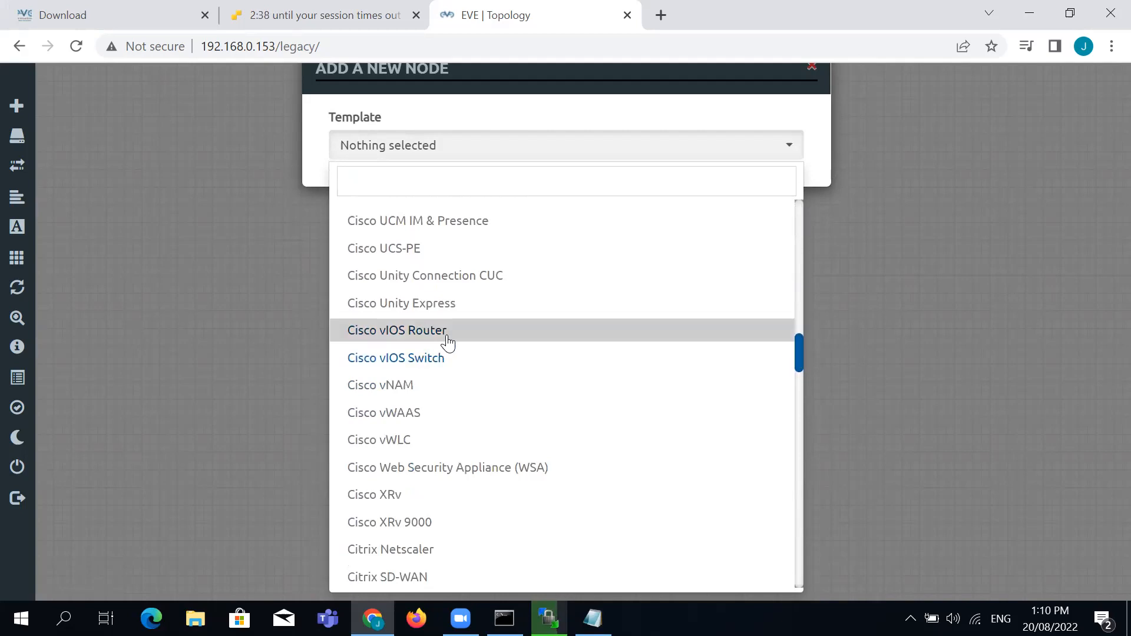
left_click_drag(798, 354, 803, 572)
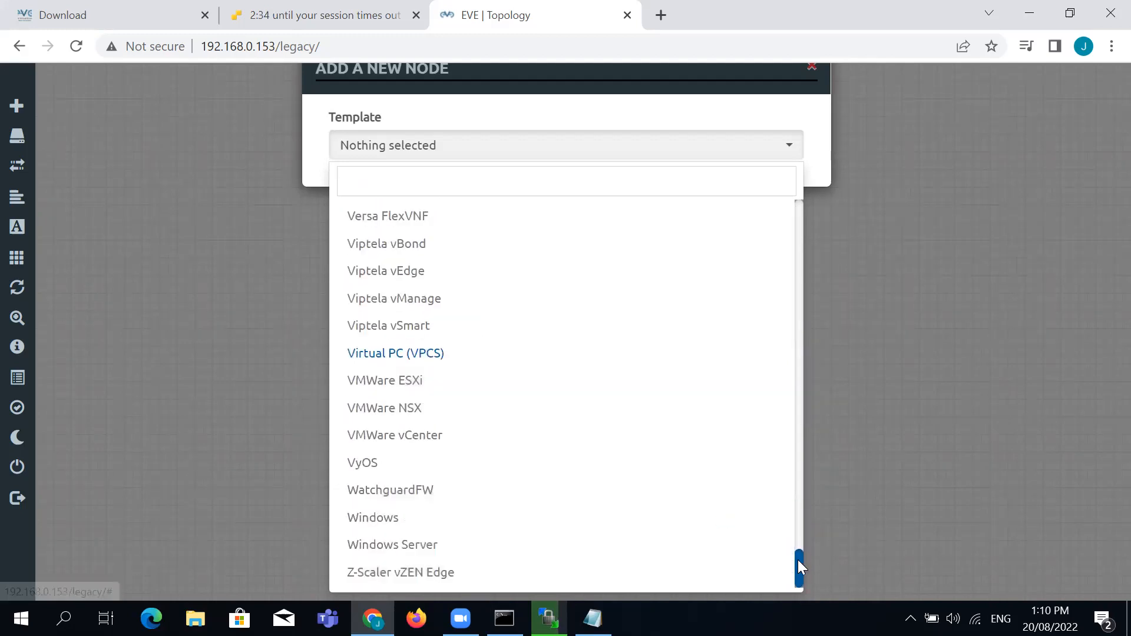
left_click_drag(800, 566, 758, 298)
Save a Cisco vIOS Router node using the vios-adventerprisek9-m.SPA.158-3.M2 image
left_click(483, 344)
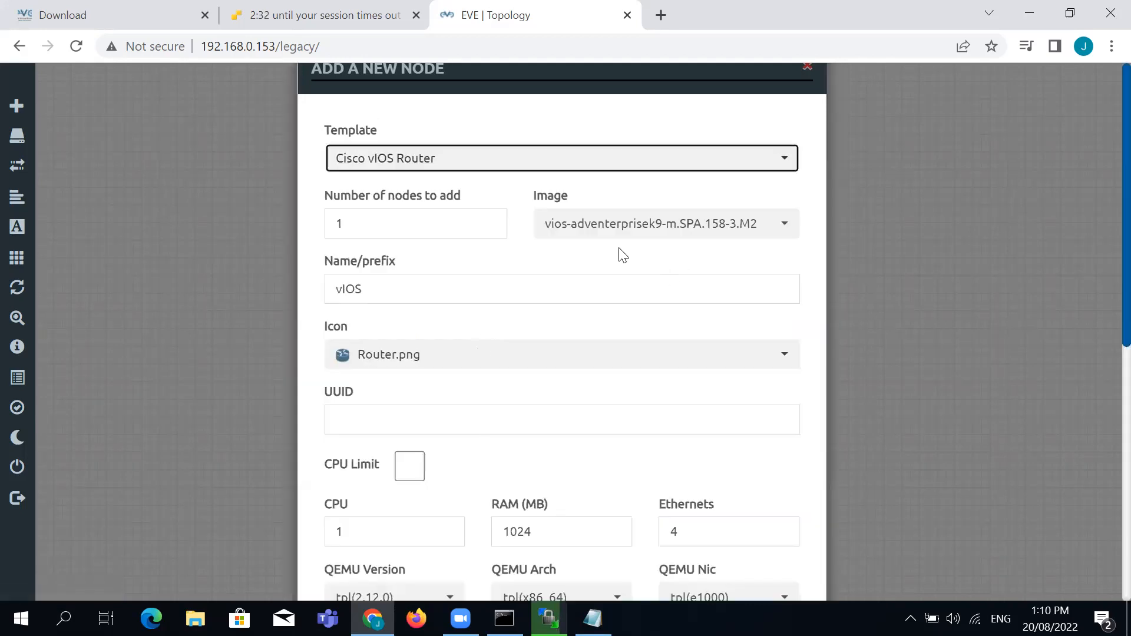
left_click(780, 225)
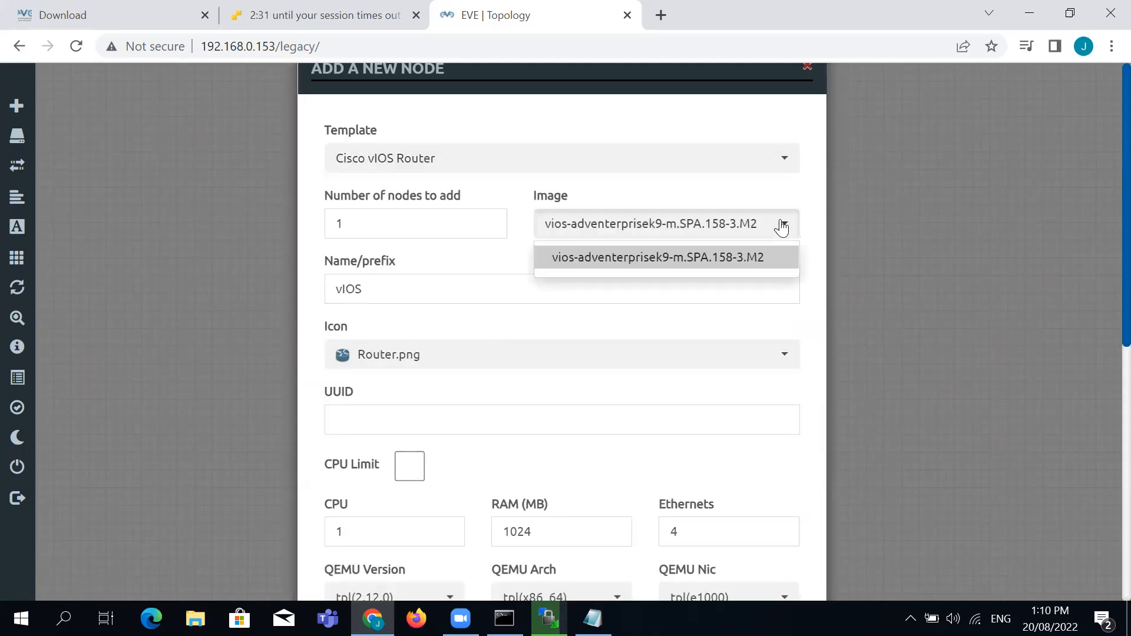
left_click(744, 270)
scroll(1103, 245, "down", 8)
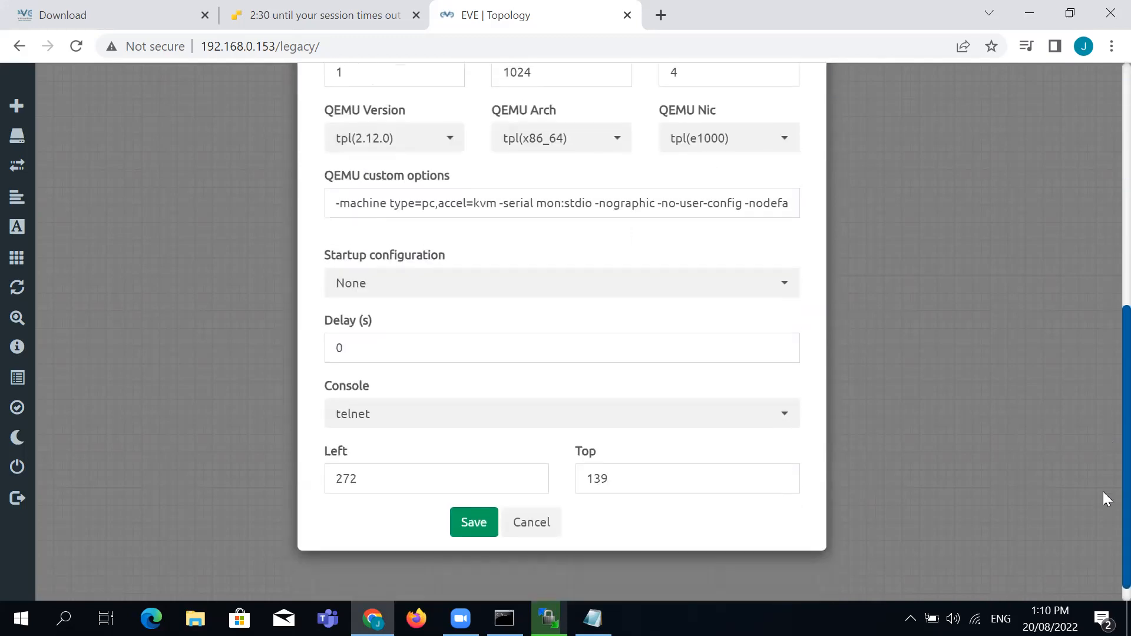
left_click(476, 506)
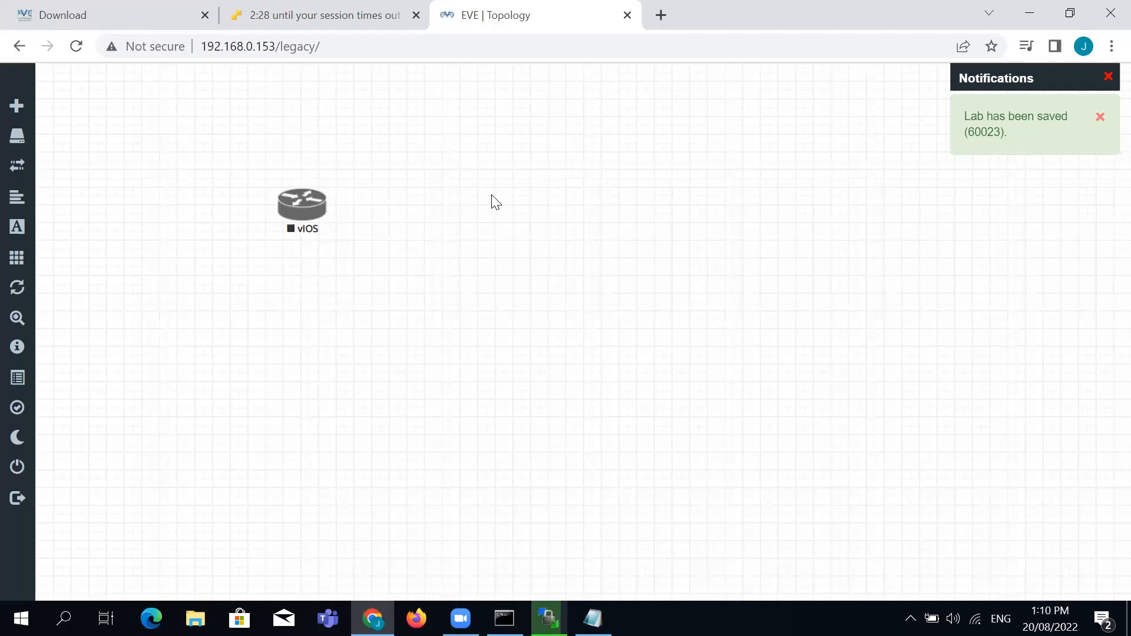
right_click(493, 197)
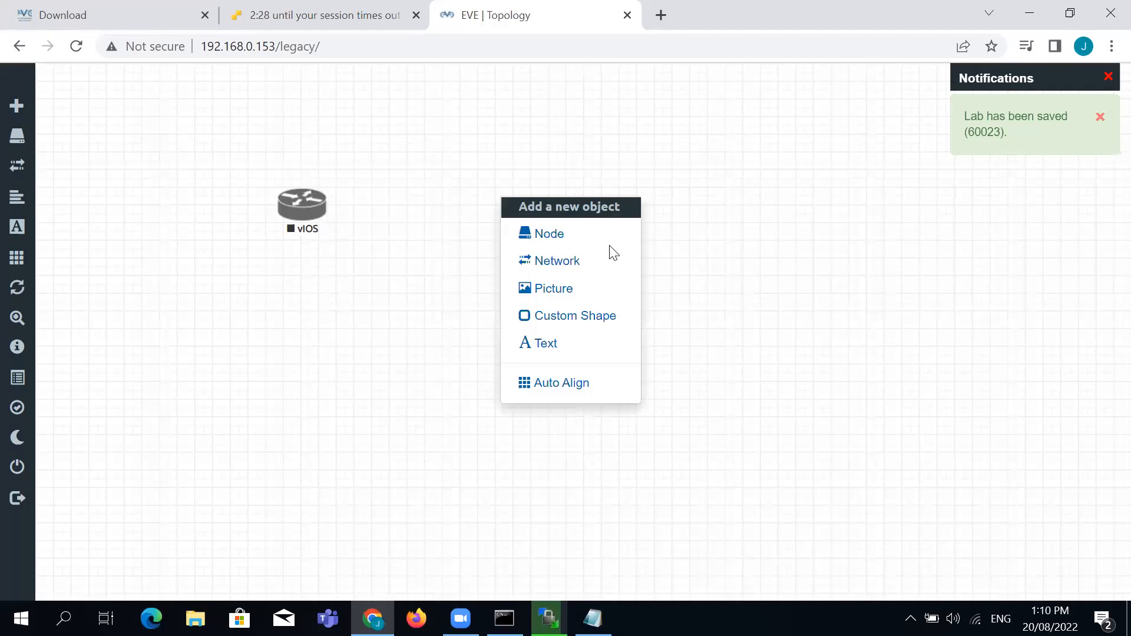
Start a Cisco CSR 1000V (XE 16.x) node named CSR with the default image and 4096 MB RAM
left_click(604, 235)
scroll(604, 357, "down", 5)
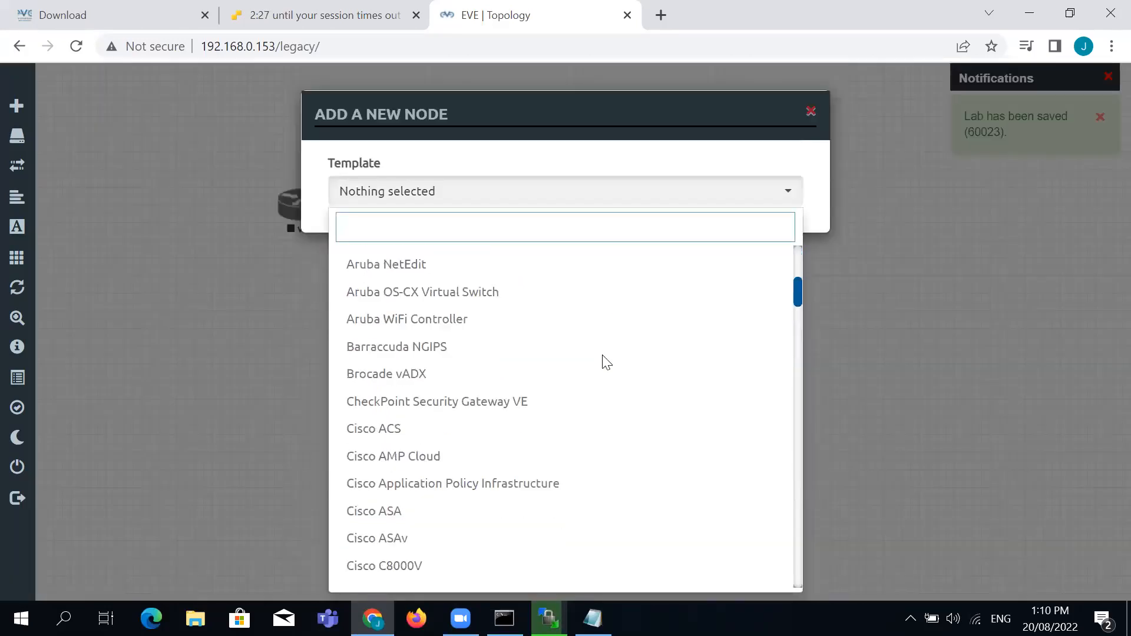
scroll(606, 364, "down", 4)
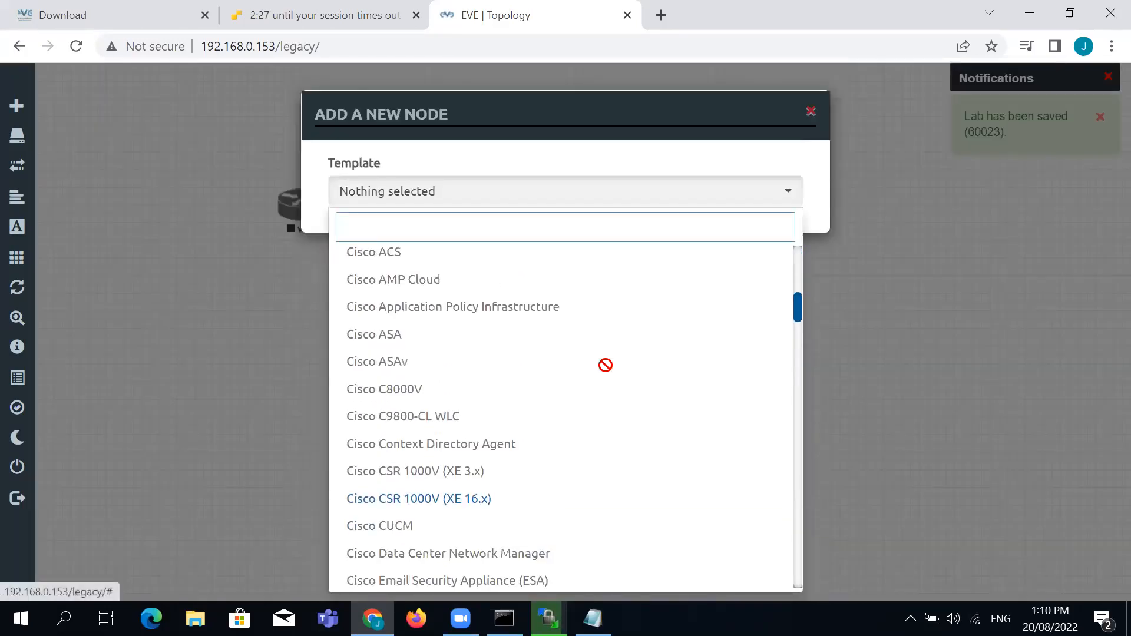
left_click(473, 501)
left_click(704, 270)
left_click(642, 302)
left_click(670, 341)
scroll(690, 430, "down", 5)
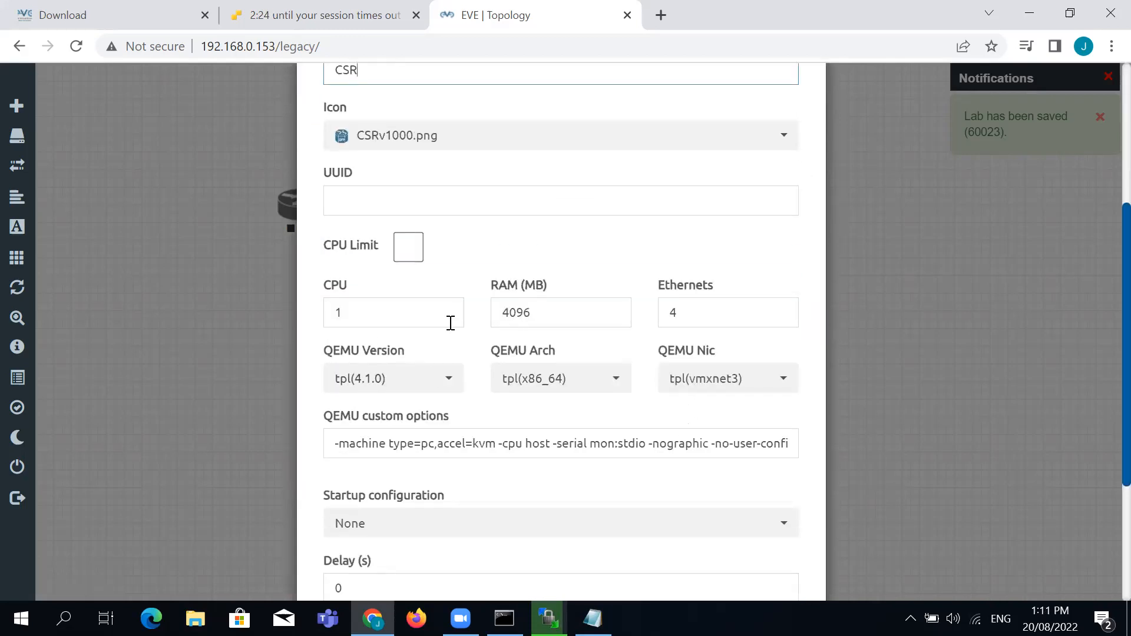
left_click_drag(546, 314, 502, 315)
left_click(597, 277)
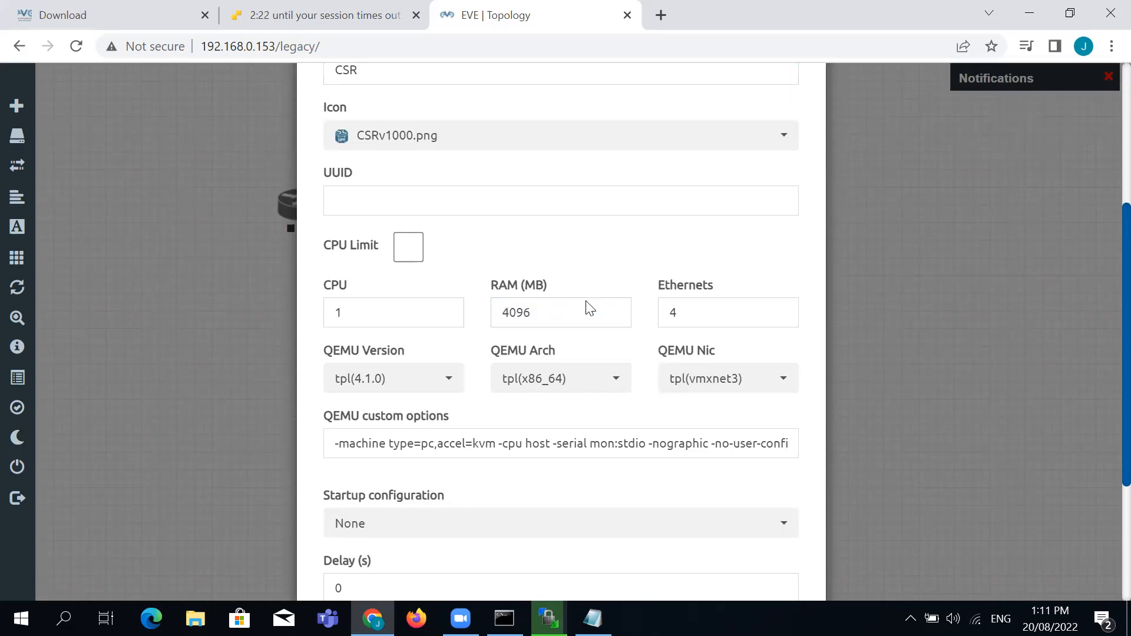
Set the CSR node's Ethernets to 6 and save it to the lab
left_click_drag(687, 316, 648, 325)
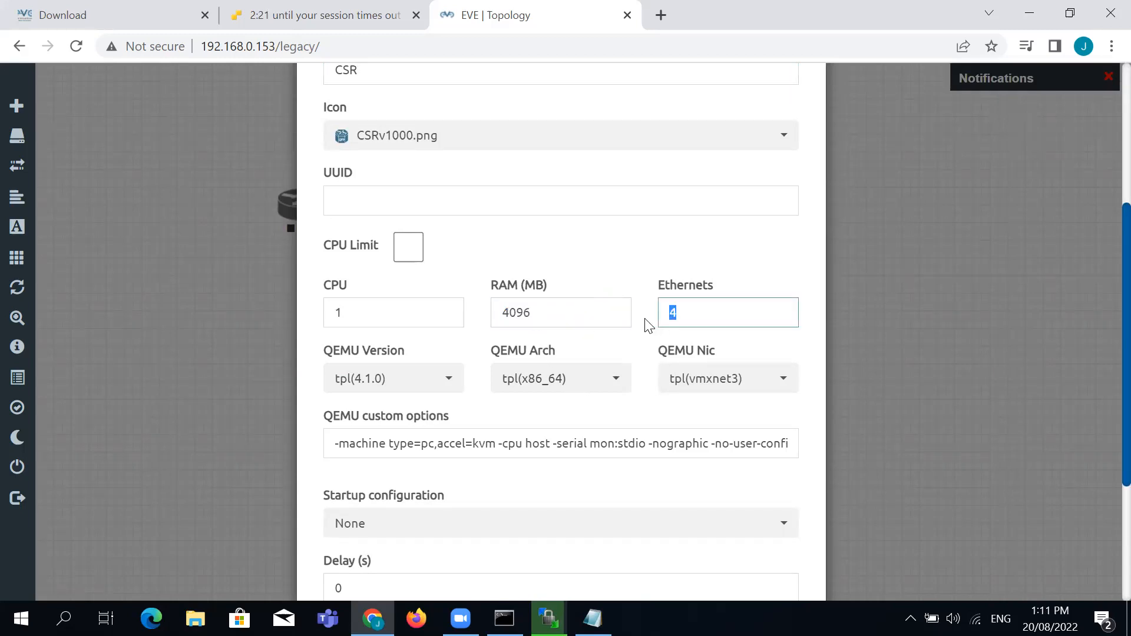
left_click_drag(719, 318, 642, 327)
type("6")
left_click(648, 259)
scroll(650, 262, "down", 3)
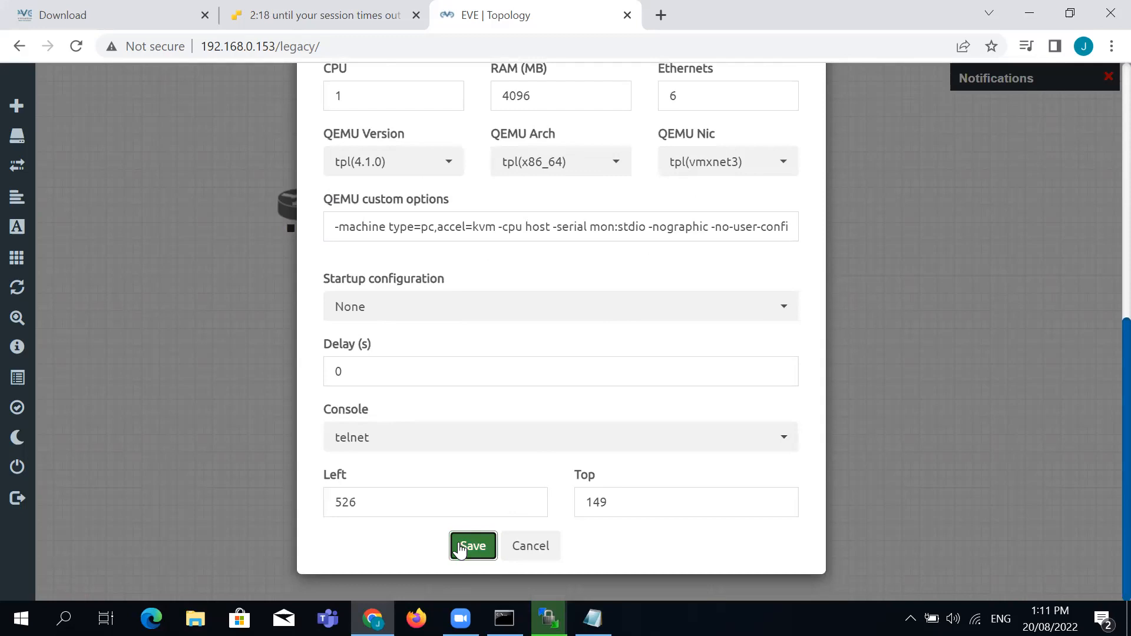
left_click(461, 546)
right_click(635, 257)
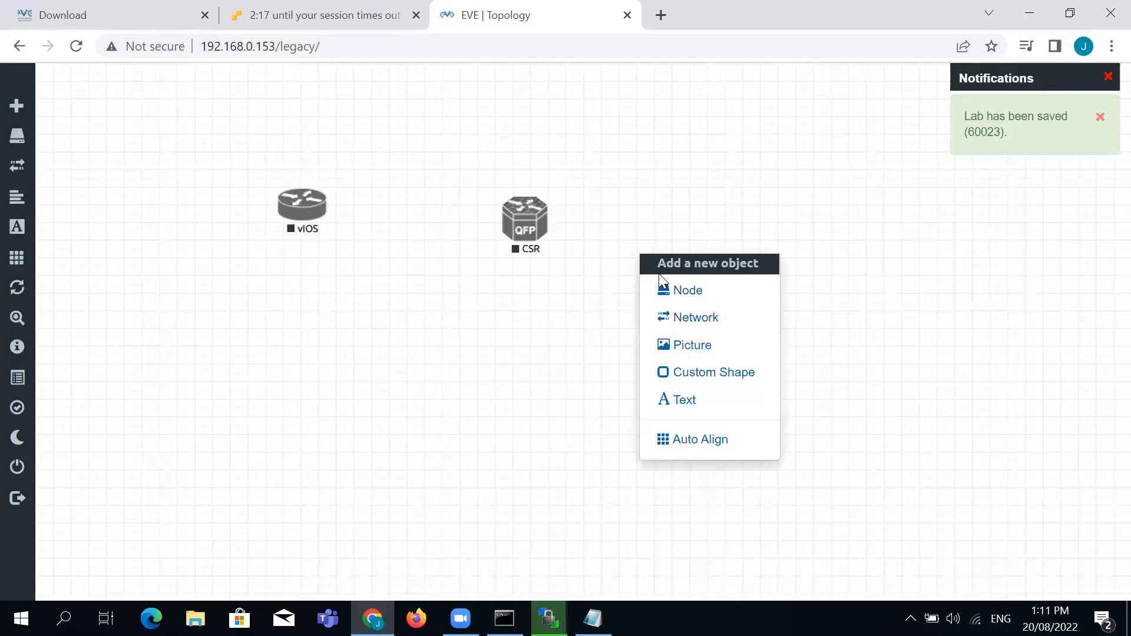
Save Cisco IOL node R3 with the i86bi-linux-l2-ipbasek9-15.1g.bin image, then minimize WinSCP
left_click(676, 291)
scroll(637, 378, "down", 3)
scroll(637, 378, "down", 5)
scroll(637, 417, "down", 5)
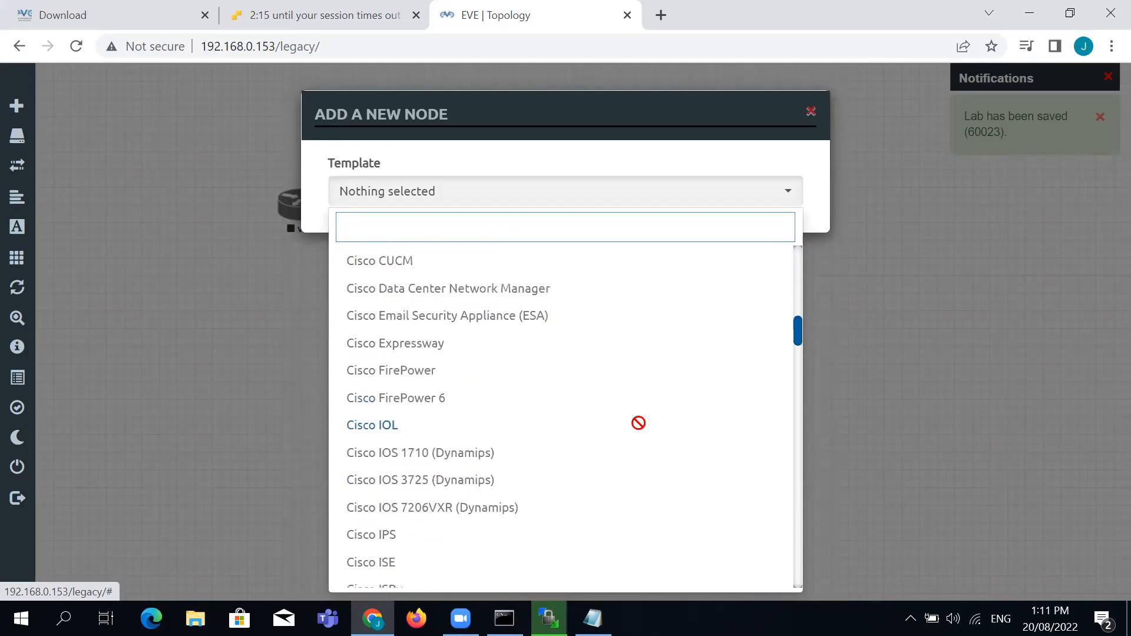
left_click(553, 434)
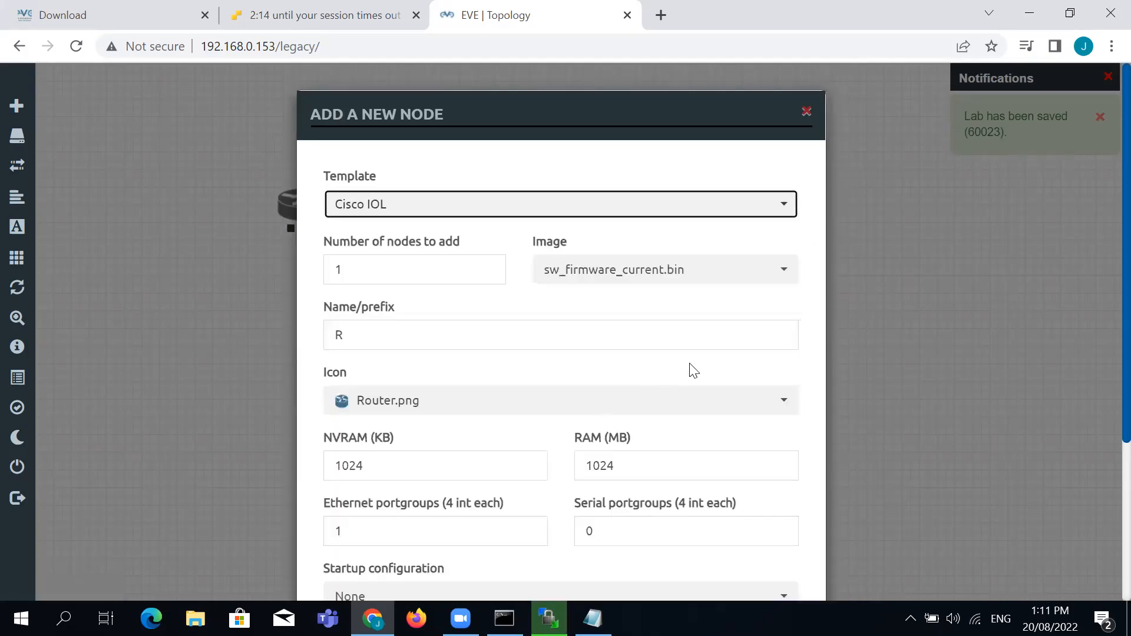
left_click(708, 280)
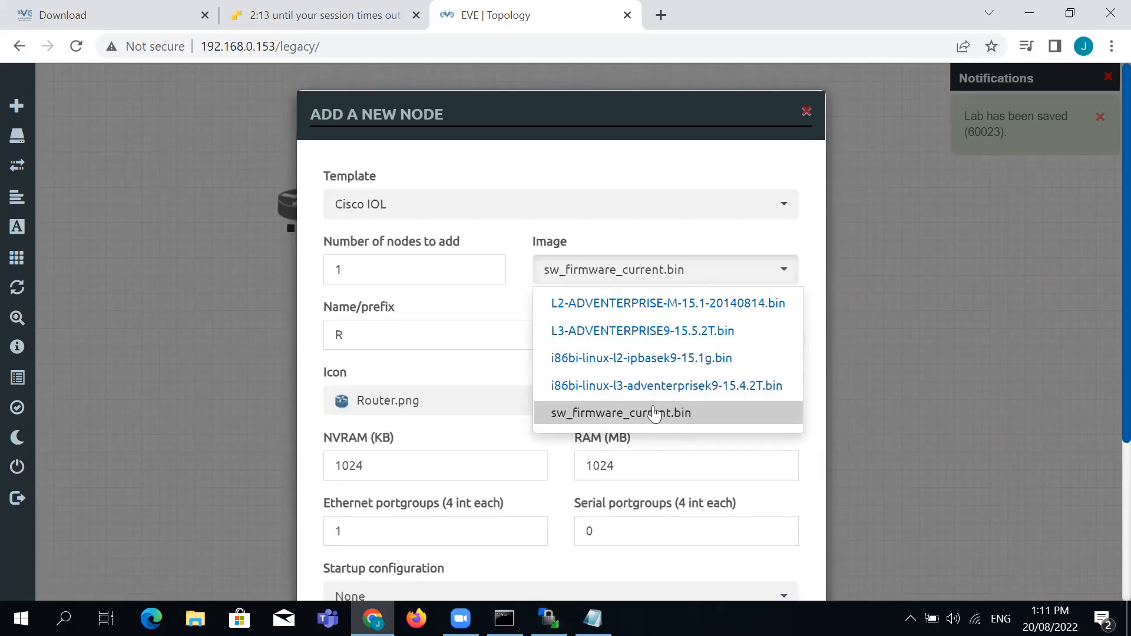
left_click(688, 358)
scroll(674, 346, "down", 4)
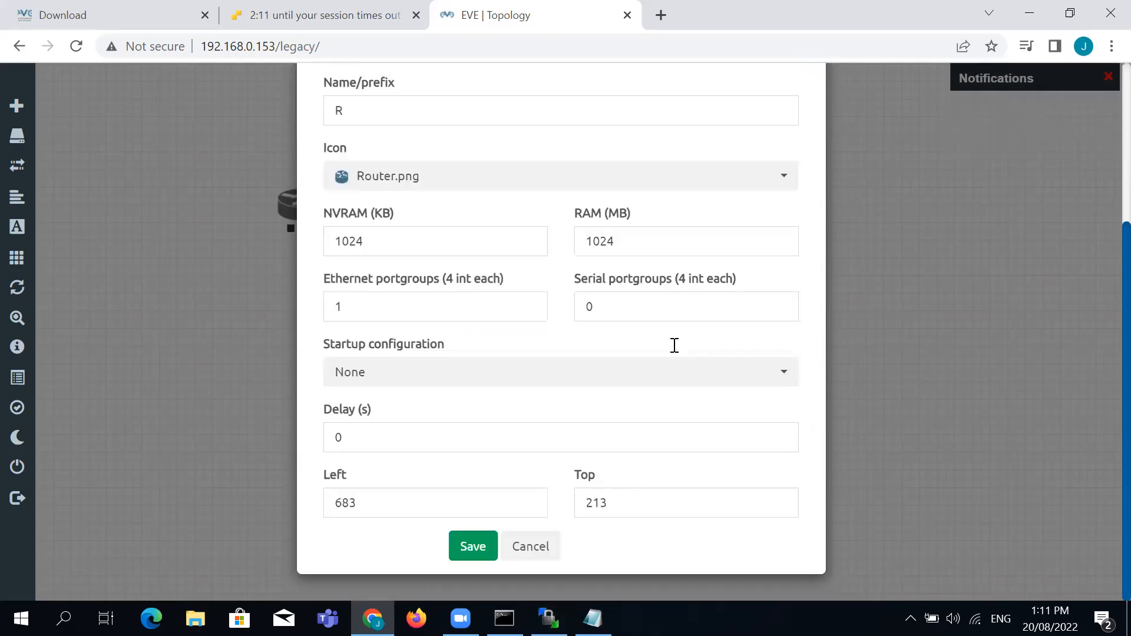
left_click(480, 548)
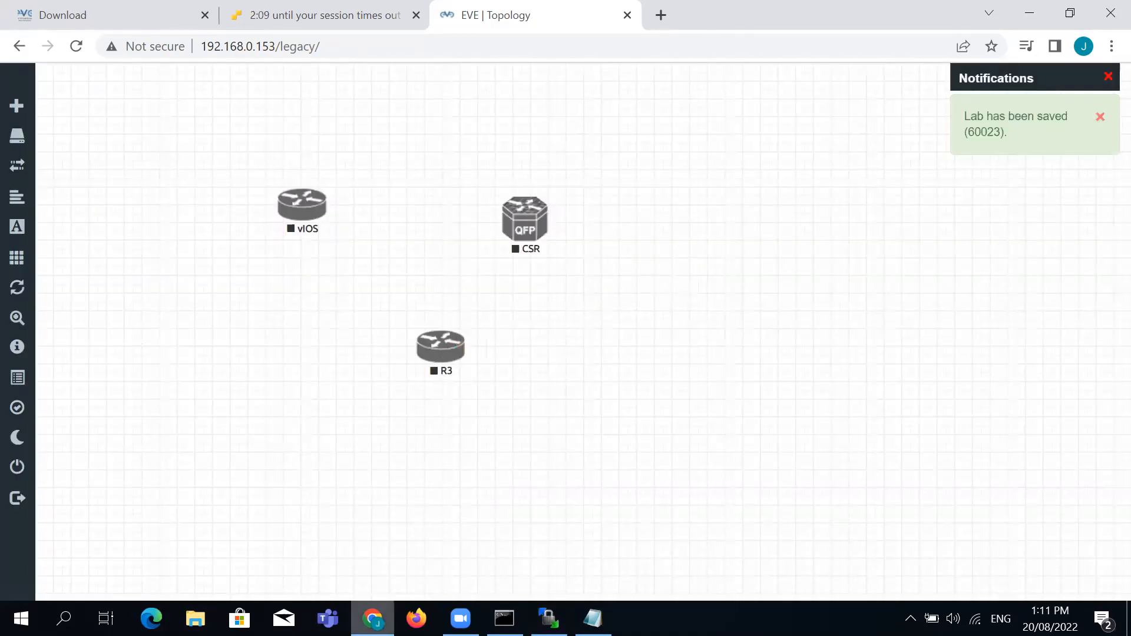
key("alt+Tab")
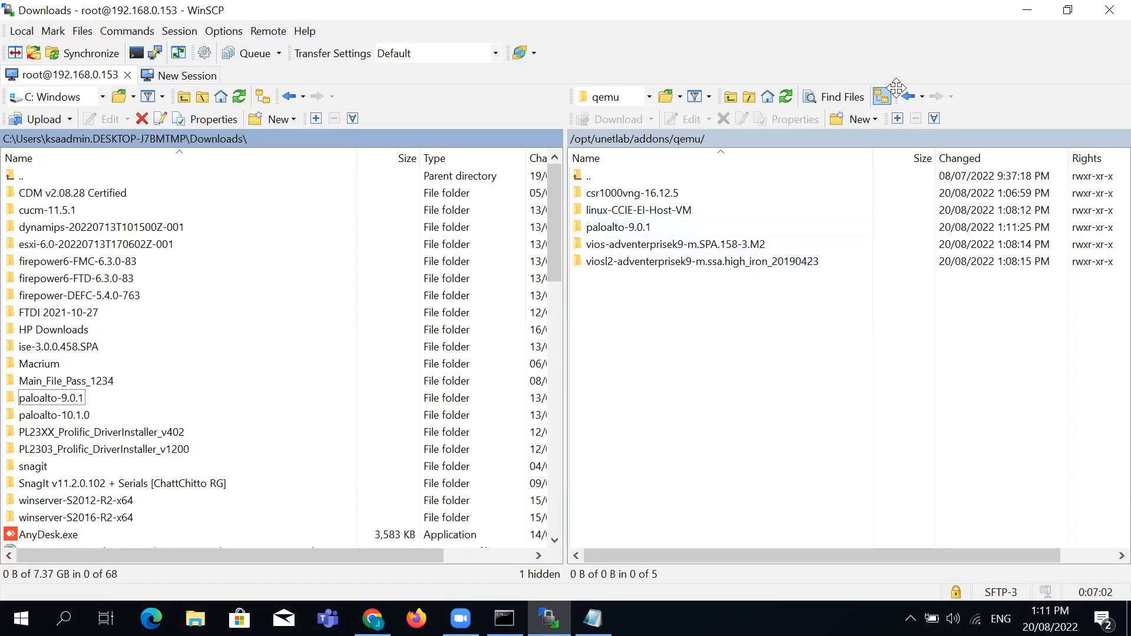
left_click(1028, 12)
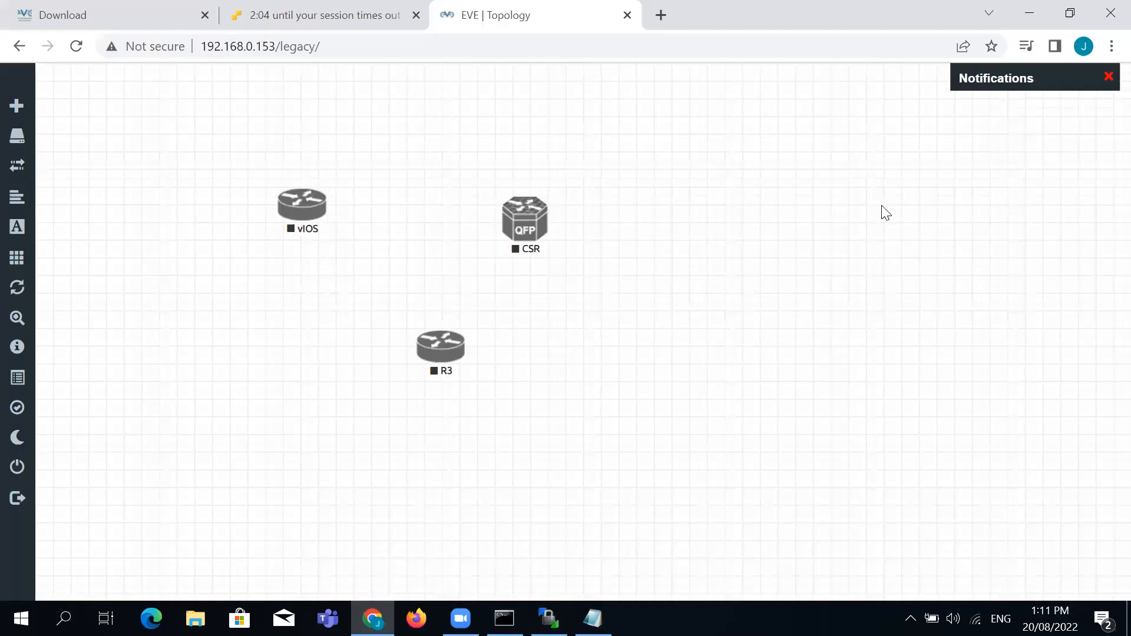
Save a Linux template node using the linux-CCIE-EI-Host-VM image beside CSR
right_click(667, 210)
left_click(720, 245)
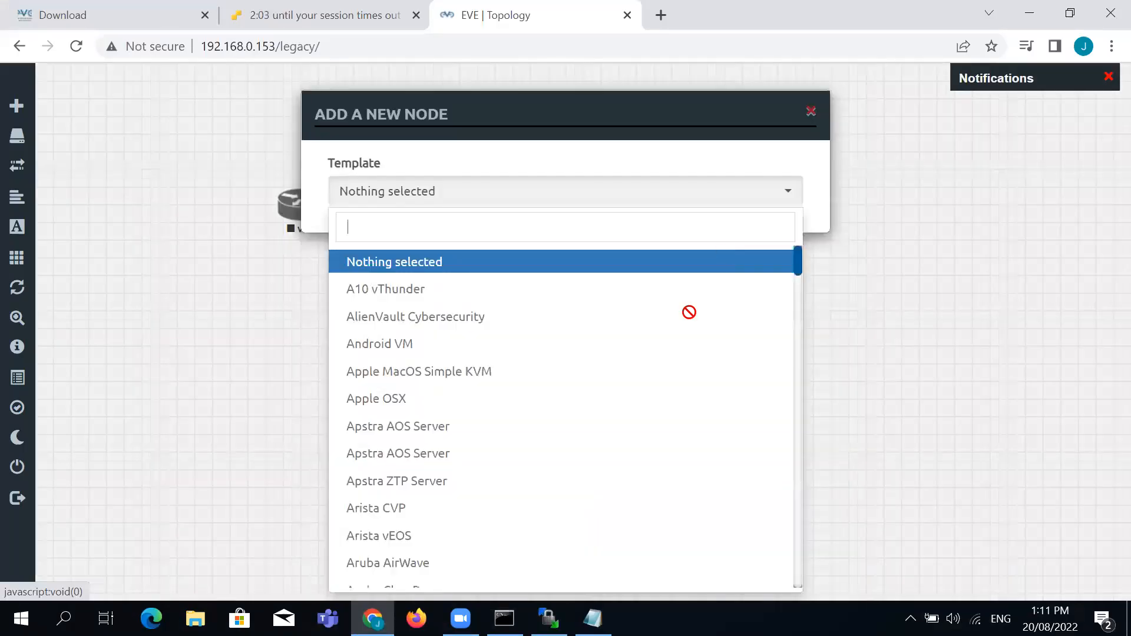
scroll(634, 364, "down", 15)
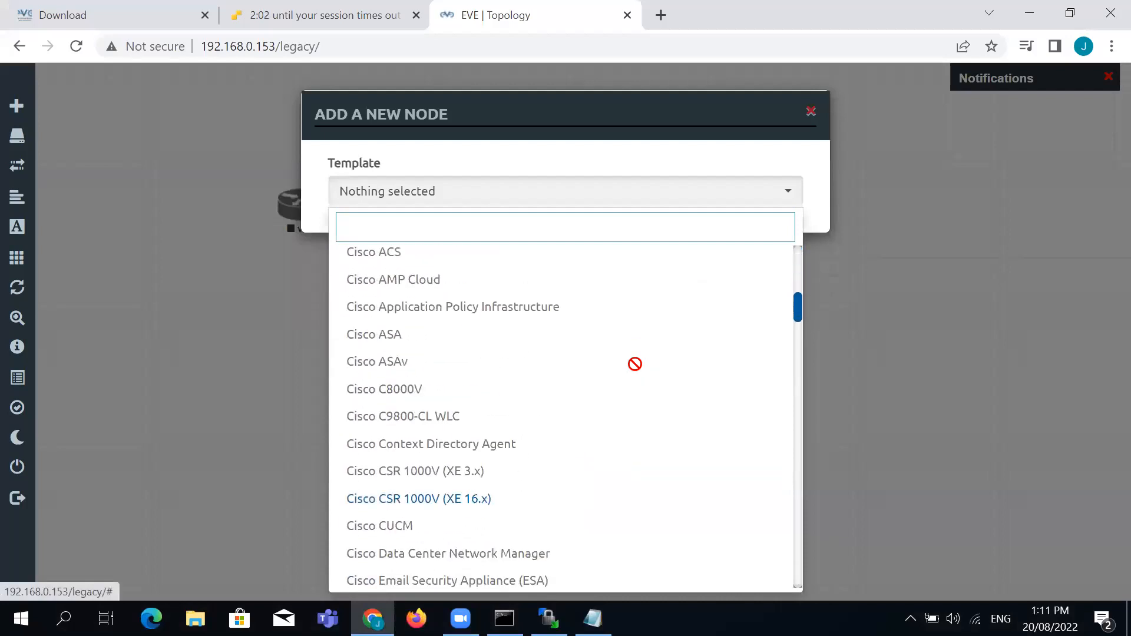
scroll(635, 364, "down", 10)
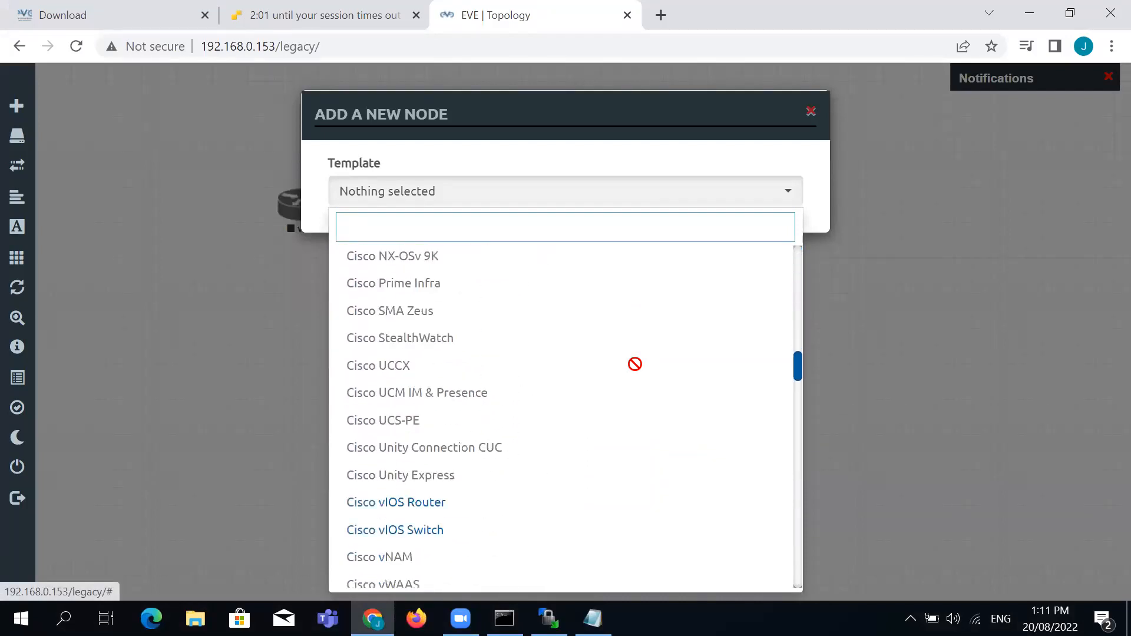
scroll(634, 364, "down", 10)
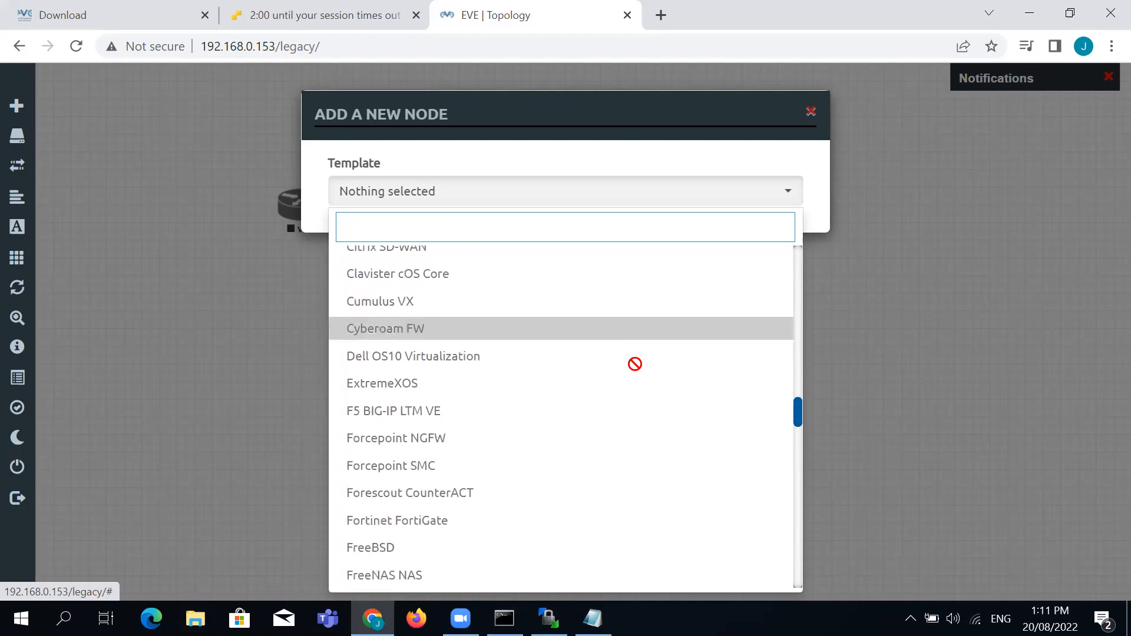
scroll(634, 364, "down", 8)
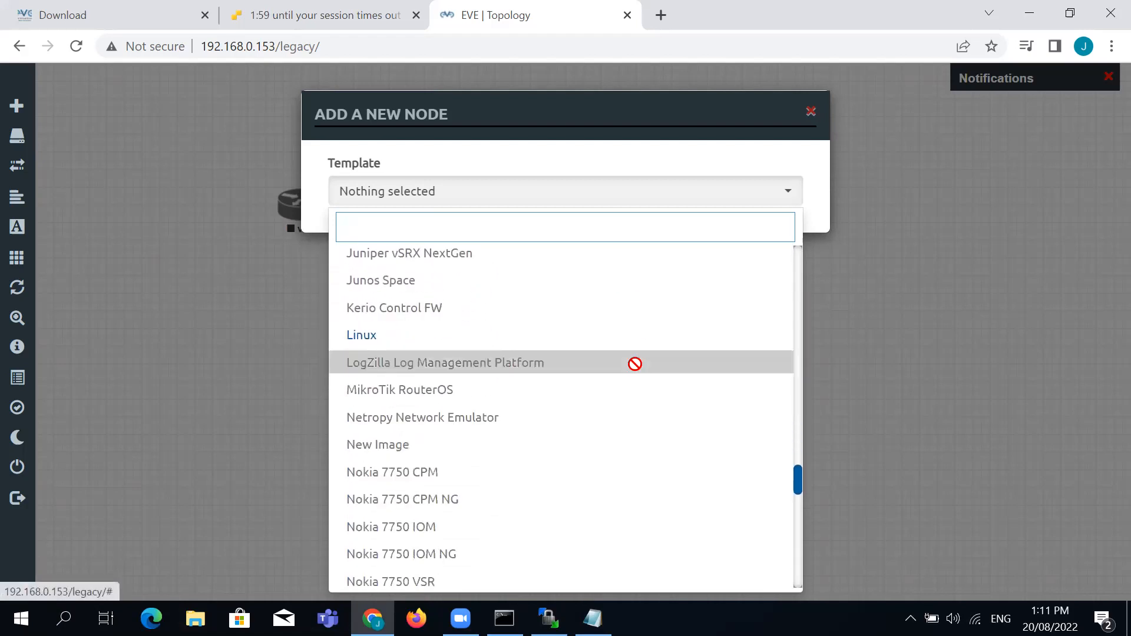
left_click(391, 342)
left_click(635, 298)
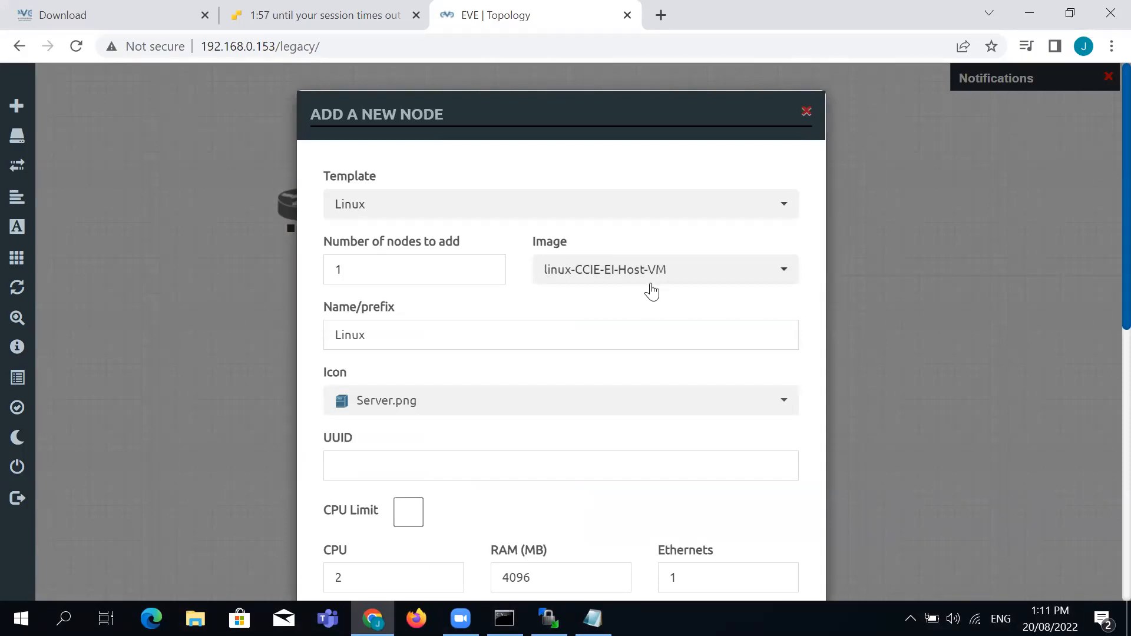
scroll(651, 289, "down", 9)
left_click(472, 546)
right_click(632, 175)
left_click(669, 209)
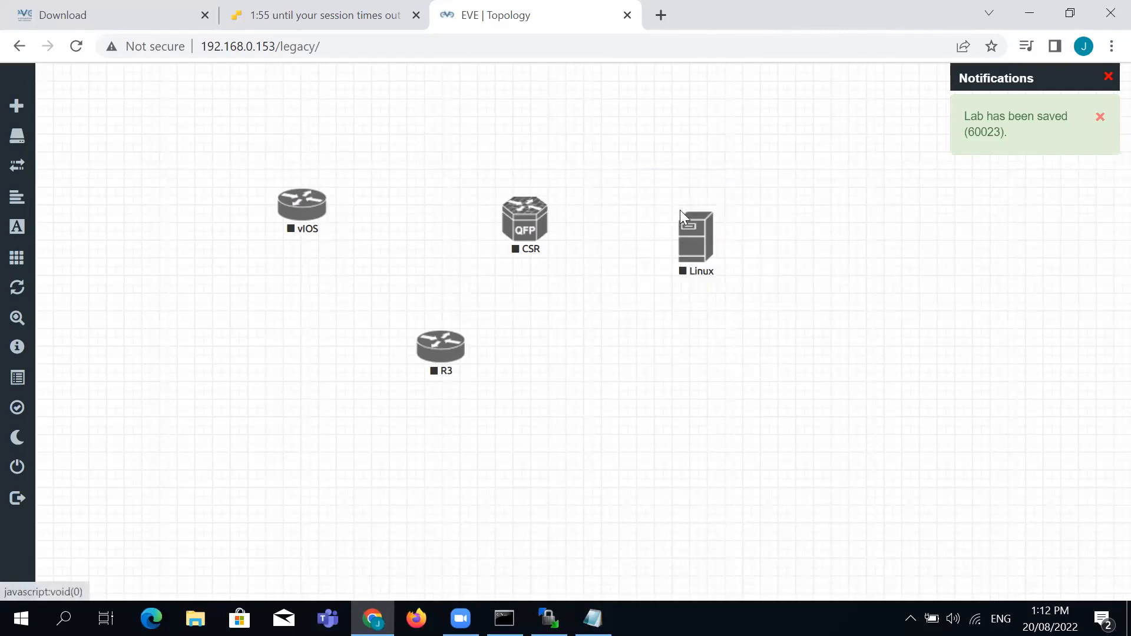
Start a new node with the Palo Alto template and the paloalto-9.0.1 image
type("palo")
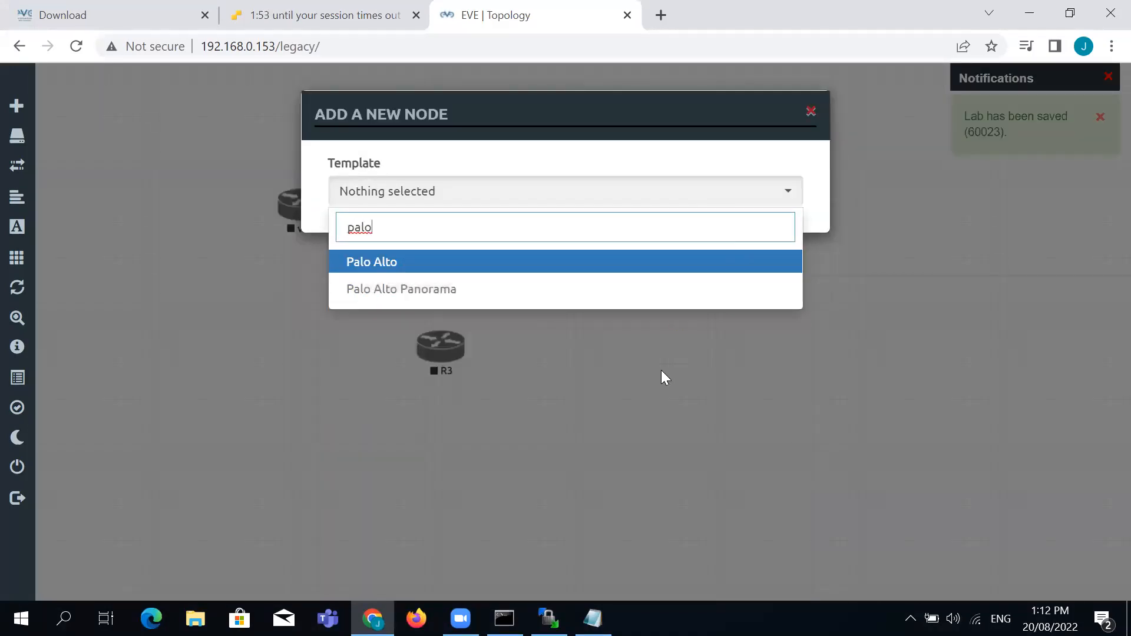
left_click(661, 377)
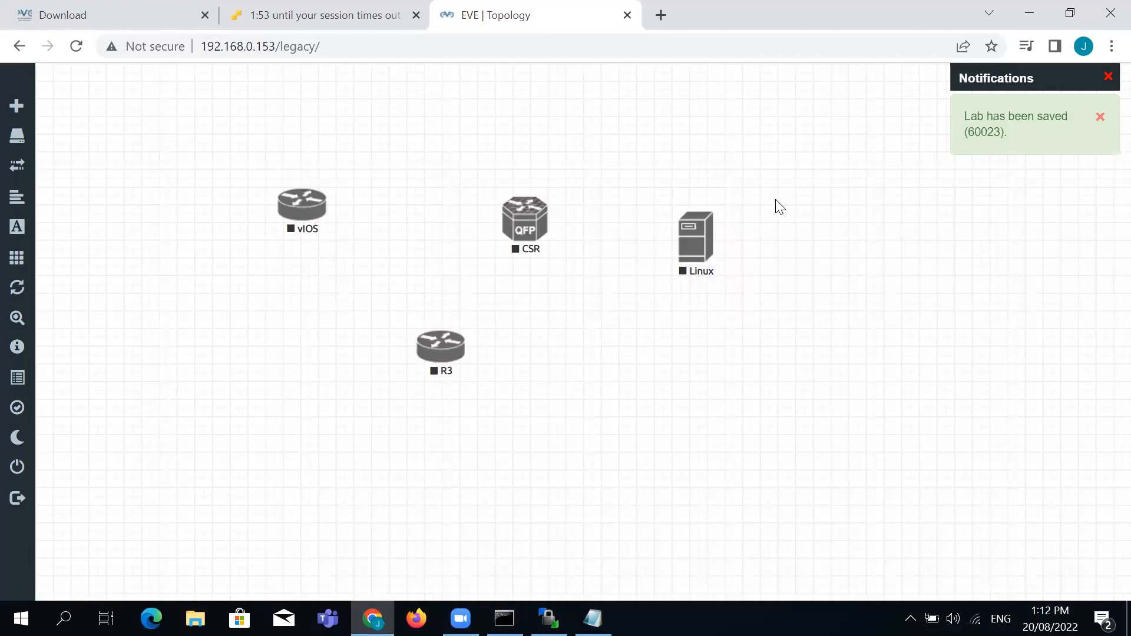
right_click(756, 174)
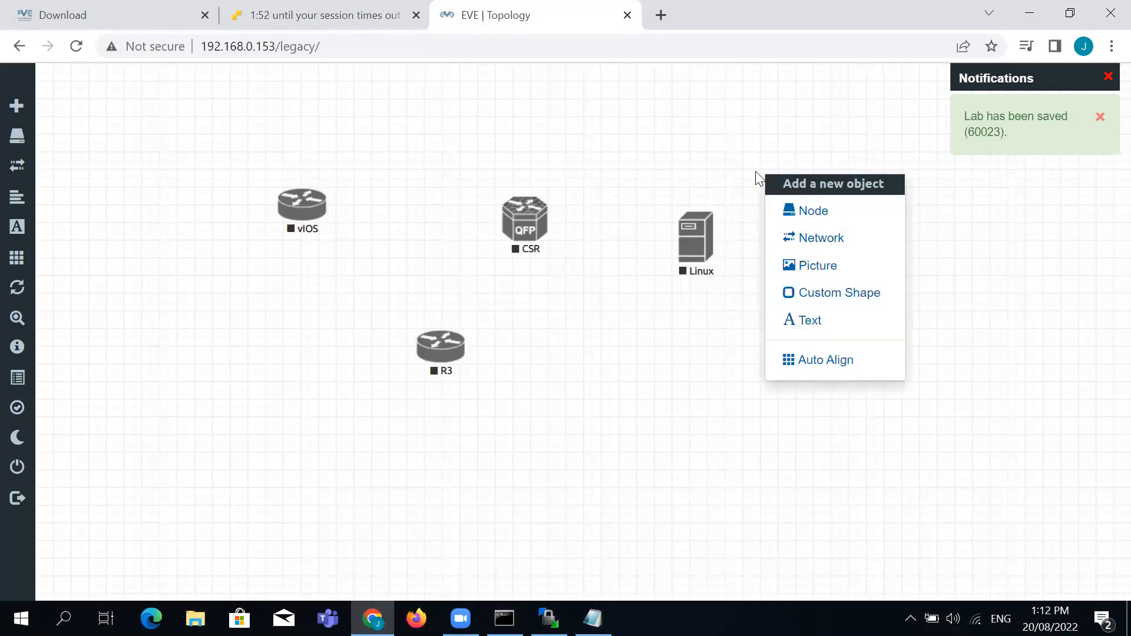
left_click(801, 213)
left_click_drag(722, 114, 685, 54)
left_click(741, 134)
left_click_drag(757, 184, 718, 477)
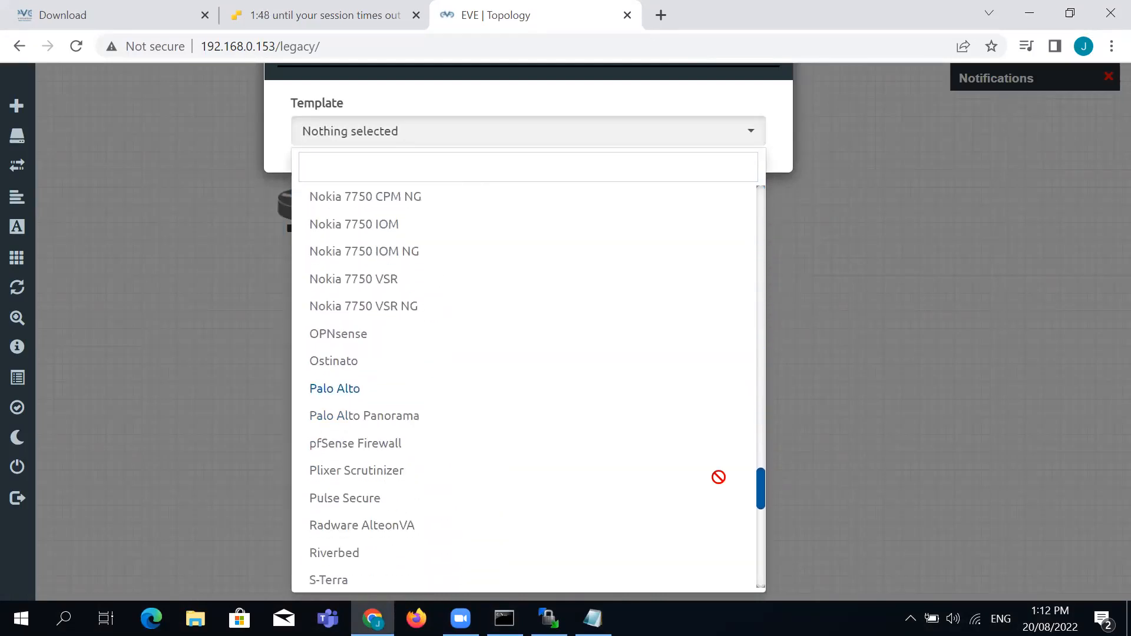
left_click(330, 388)
left_click(693, 216)
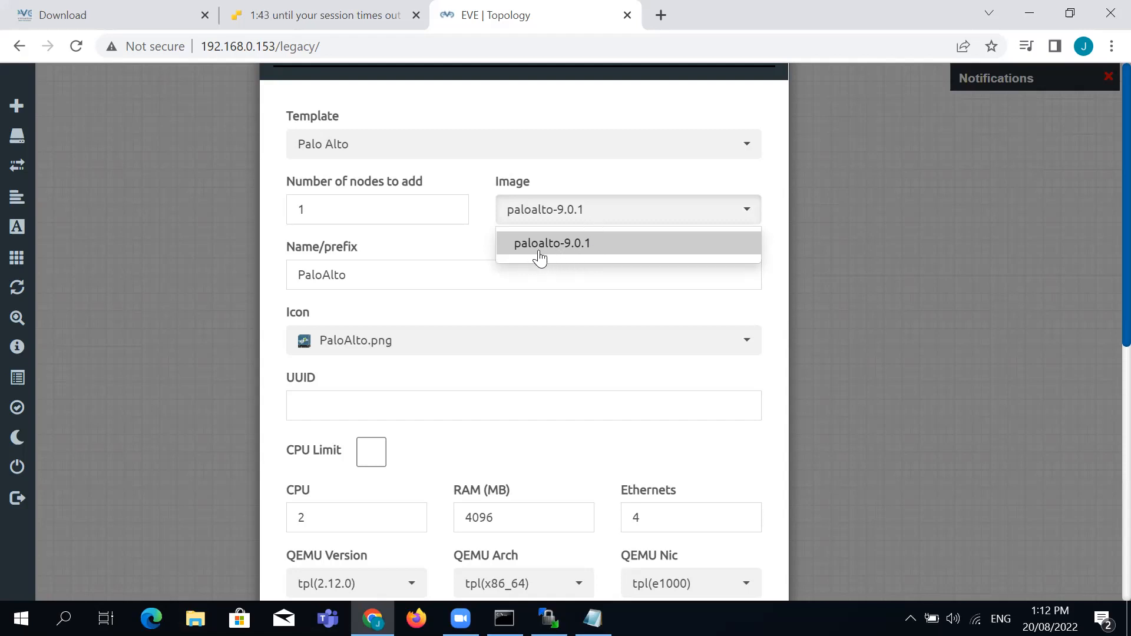
left_click(603, 177)
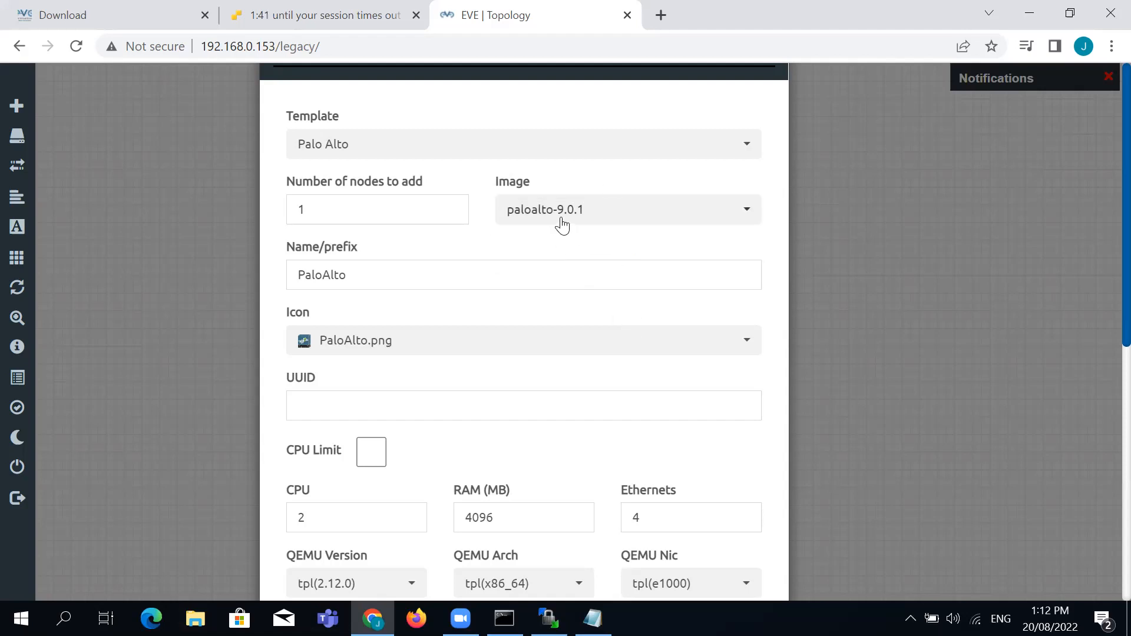
Give the PaloAlto node 8 Ethernets, keep 4096 MB RAM, and save it
scroll(649, 424, "down", 5)
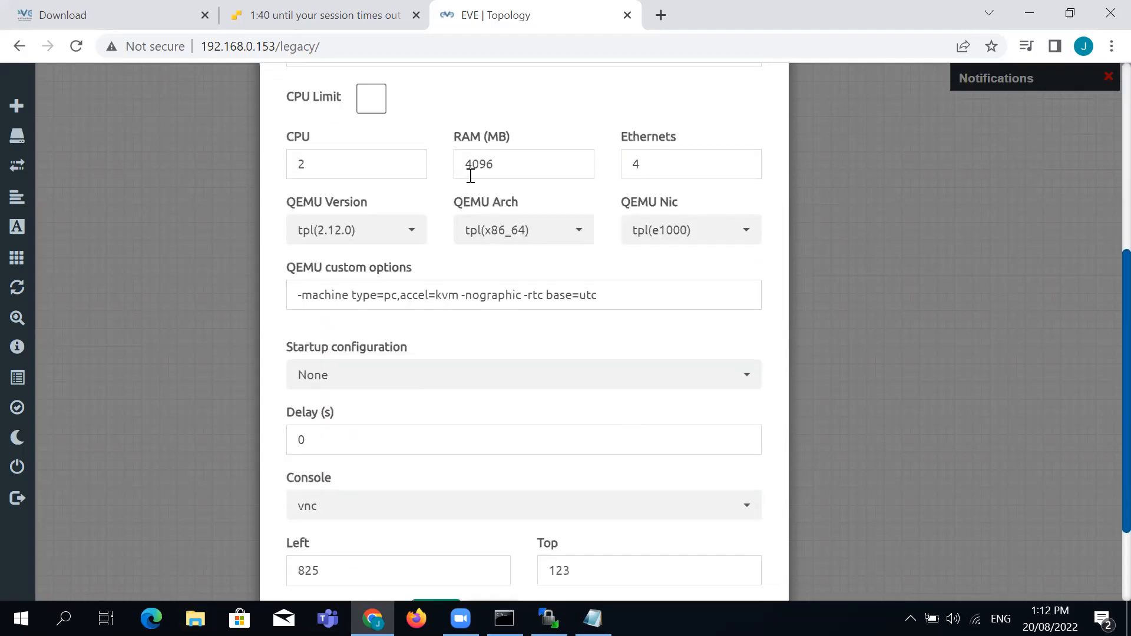
double_click(666, 162)
left_click(499, 262)
scroll(495, 279, "down", 2)
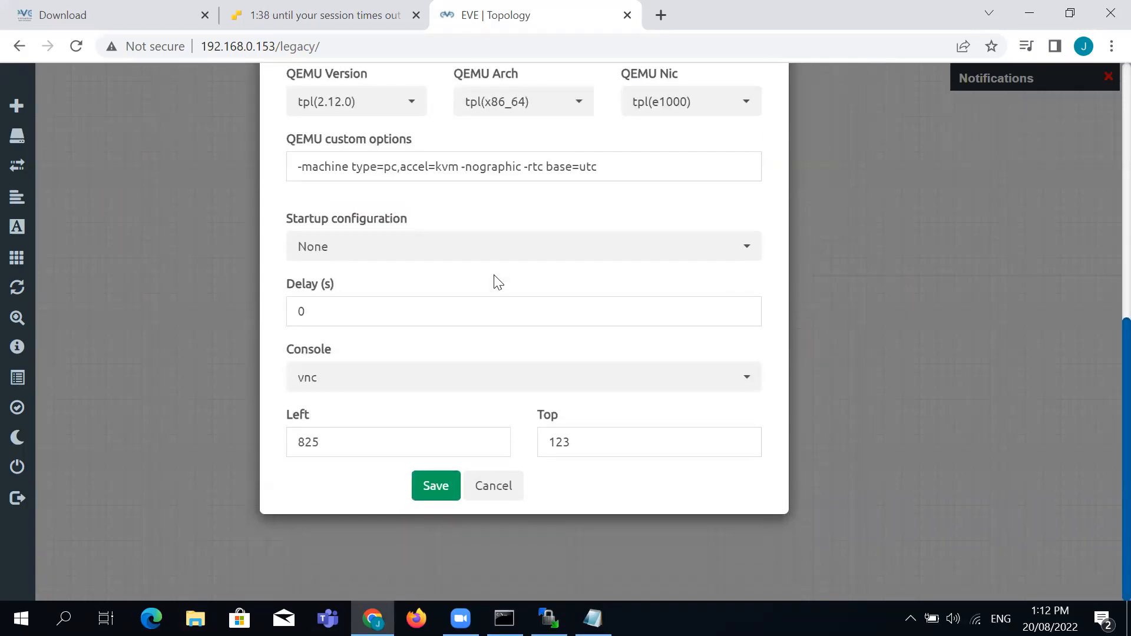
scroll(530, 277, "up", 6)
double_click(547, 382)
left_click(558, 331)
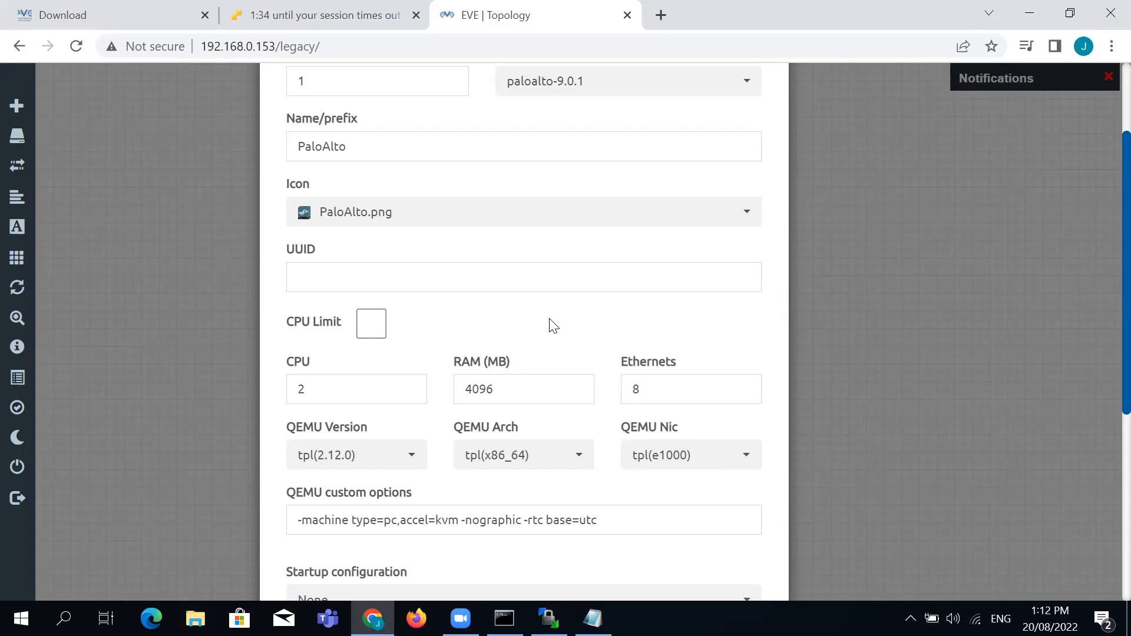
scroll(552, 325, "down", 6)
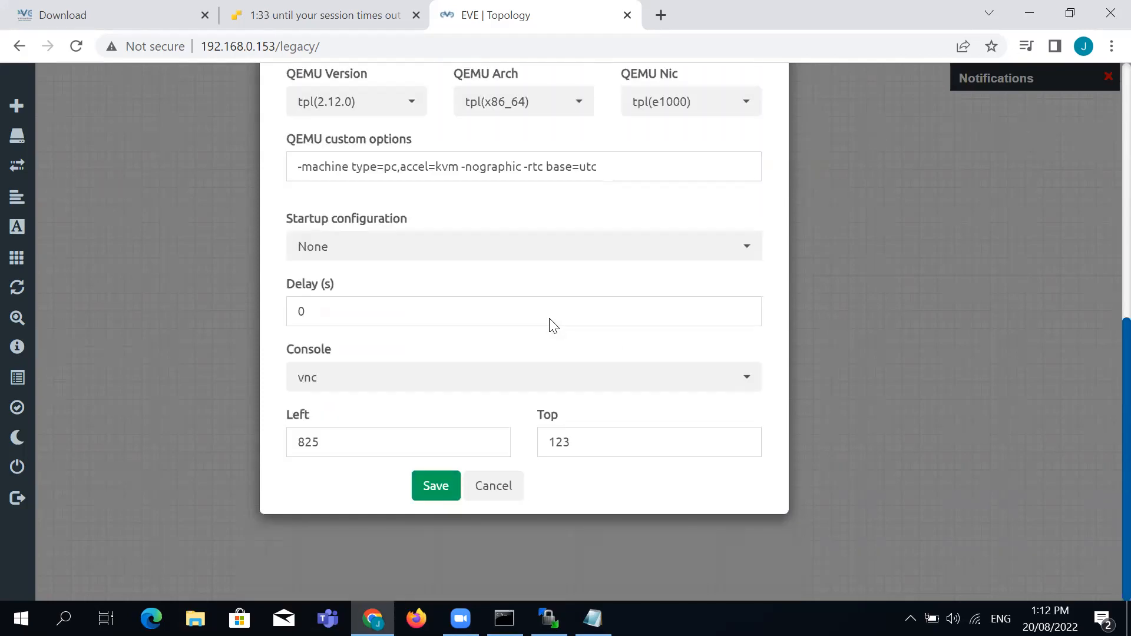
left_click(445, 486)
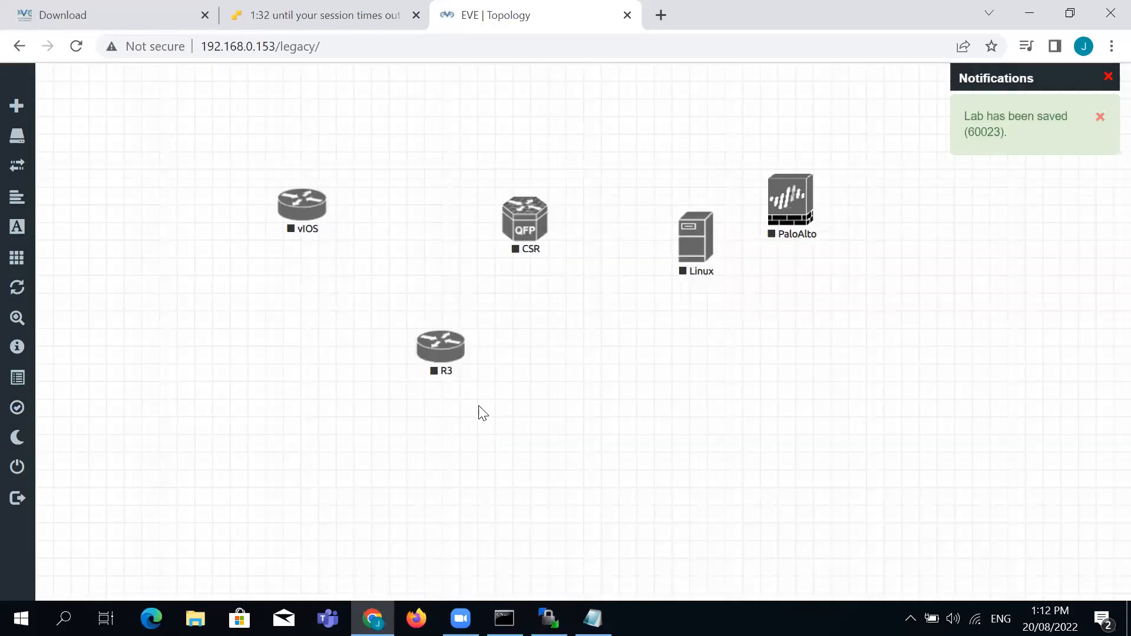
Move CSR below vIOS, left of R3, and place Linux and PaloAlto together along the top
left_click_drag(524, 222, 309, 309)
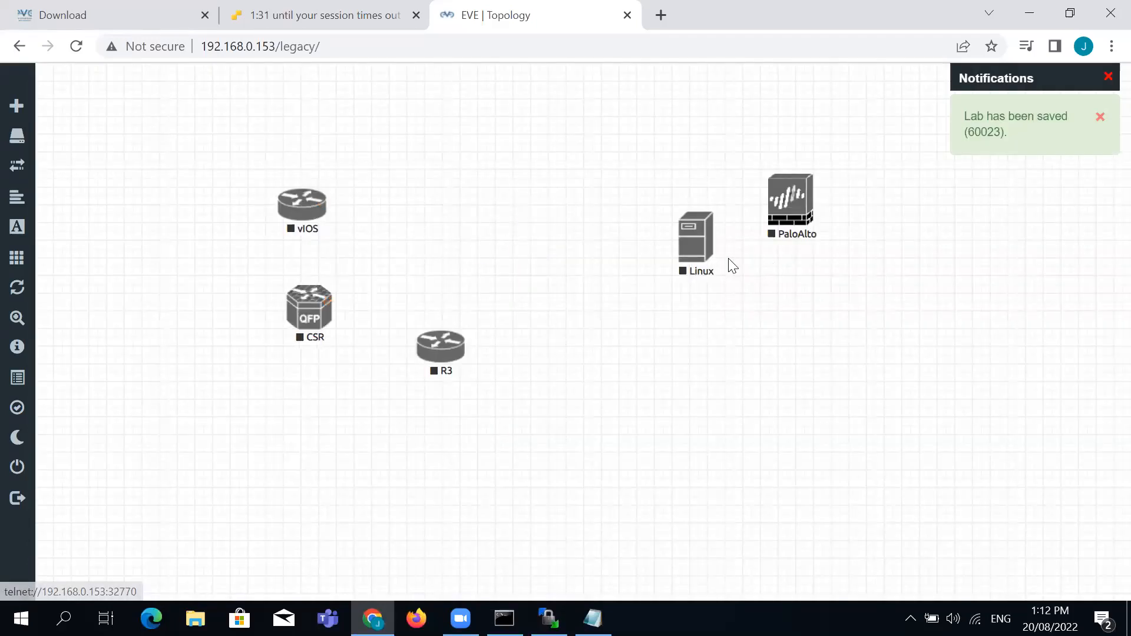
left_click_drag(664, 225, 555, 133)
left_click_drag(782, 204, 625, 273)
left_click_drag(585, 145, 380, 150)
left_click_drag(641, 277, 527, 166)
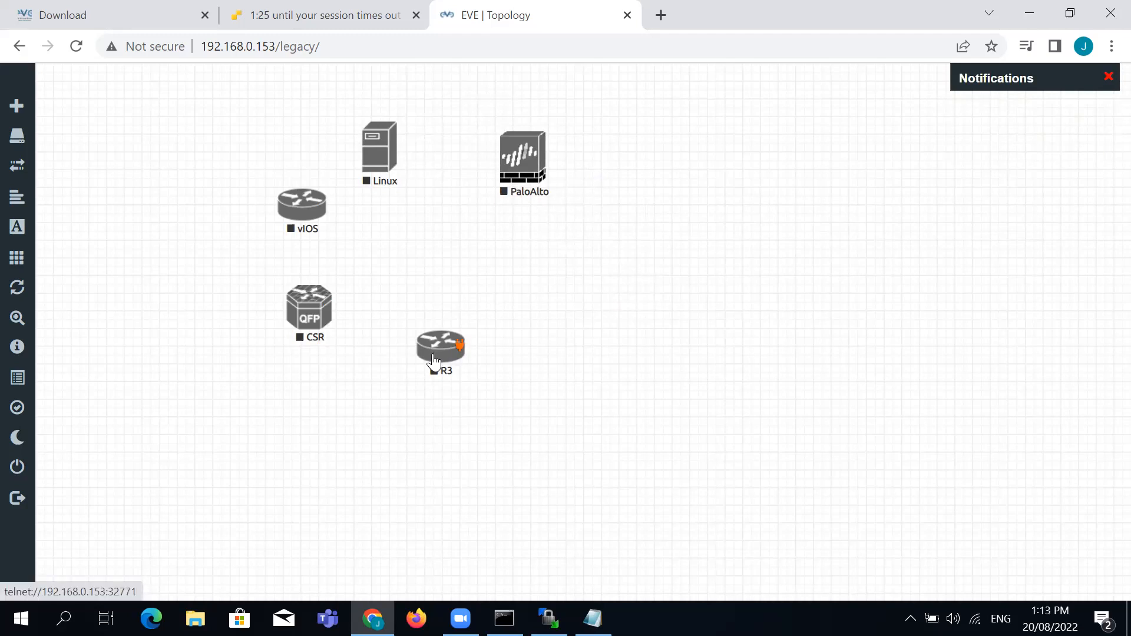
right_click(560, 255)
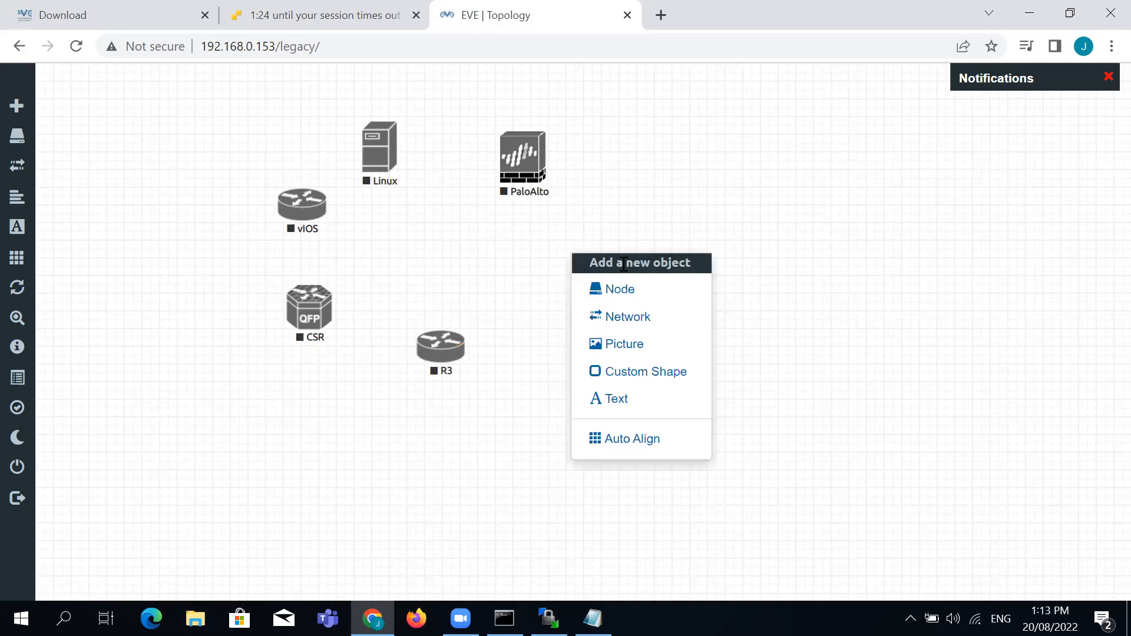
Add a Management(Cloud0) network named Net and position it among the nodes
left_click(629, 320)
left_click(610, 272)
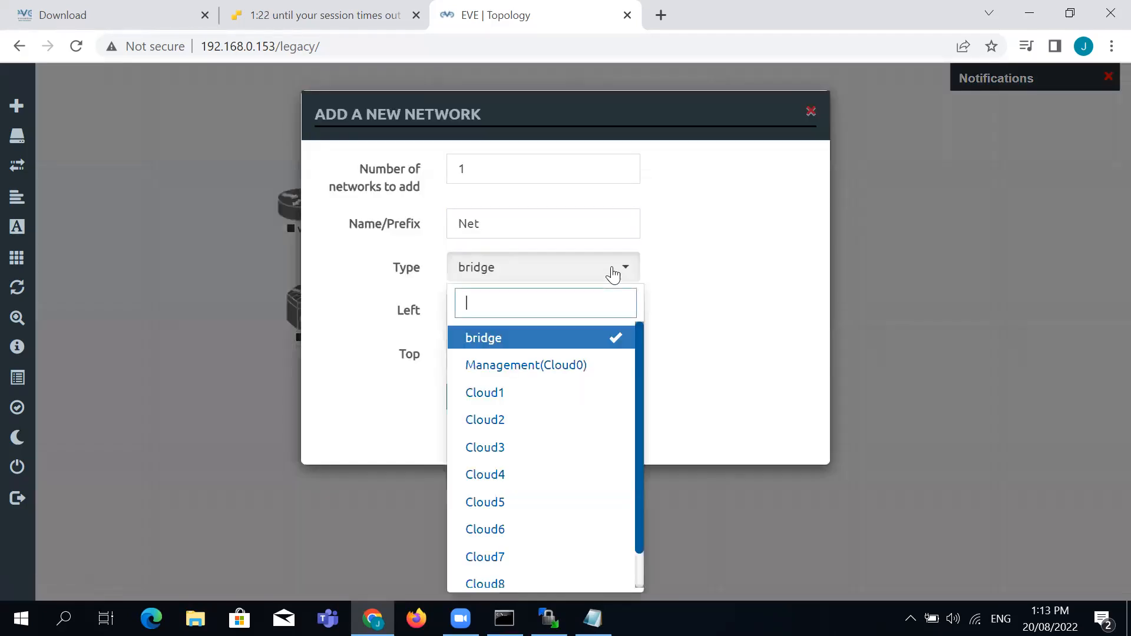
left_click(573, 369)
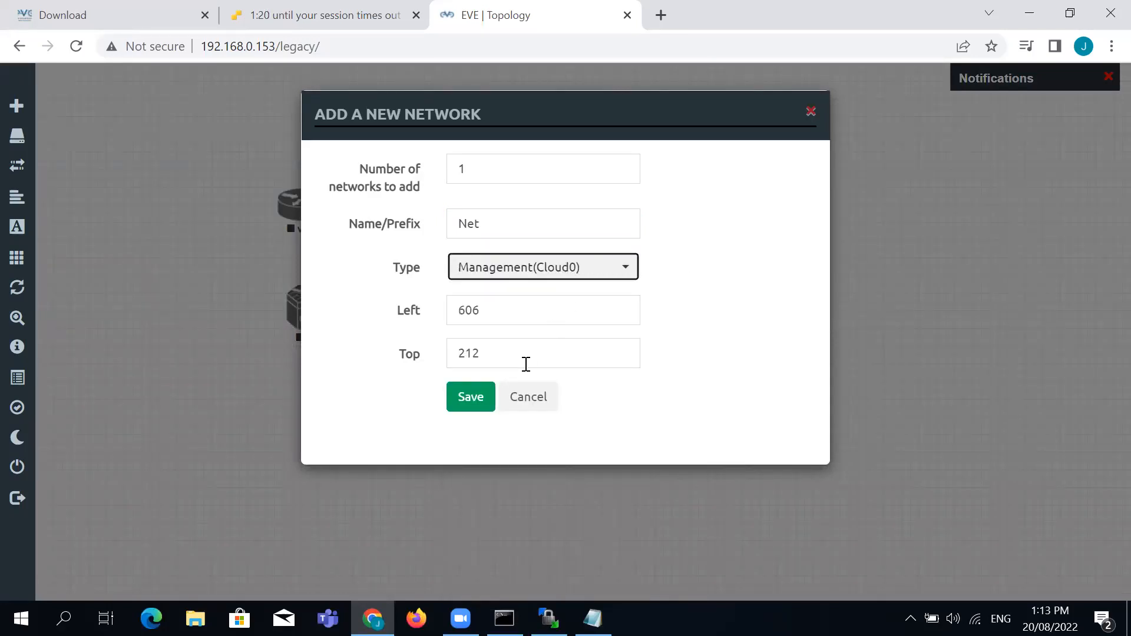
left_click(479, 397)
left_click_drag(609, 286, 503, 303)
Connect PaloAlto eth1/1, Linux e0, vIOS Gi0/0, CSR Gi1 and R3 e0/0 to Net
left_click_drag(534, 178, 490, 281)
left_click(601, 469)
left_click_drag(395, 139, 478, 278)
left_click(601, 469)
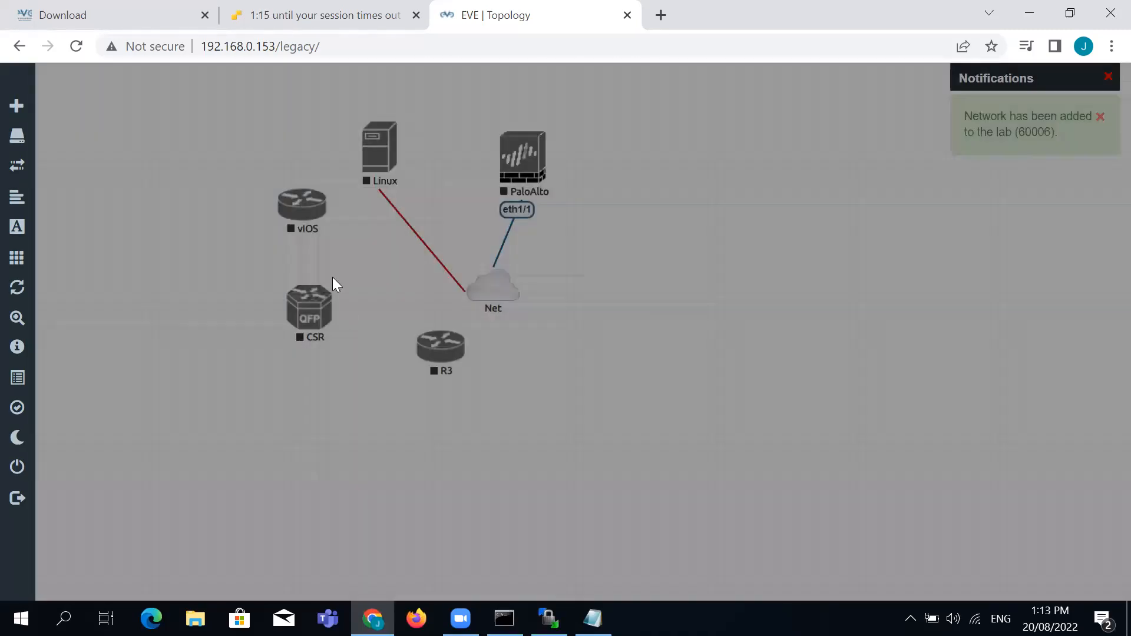
left_click_drag(321, 203, 495, 286)
left_click(591, 467)
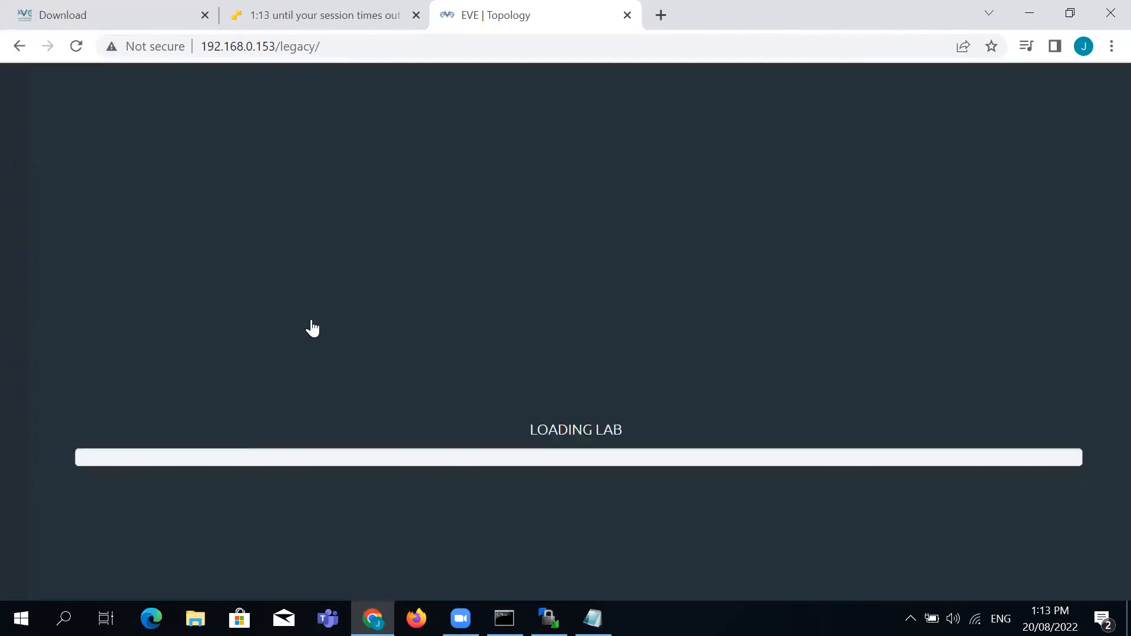
left_click_drag(330, 311, 494, 288)
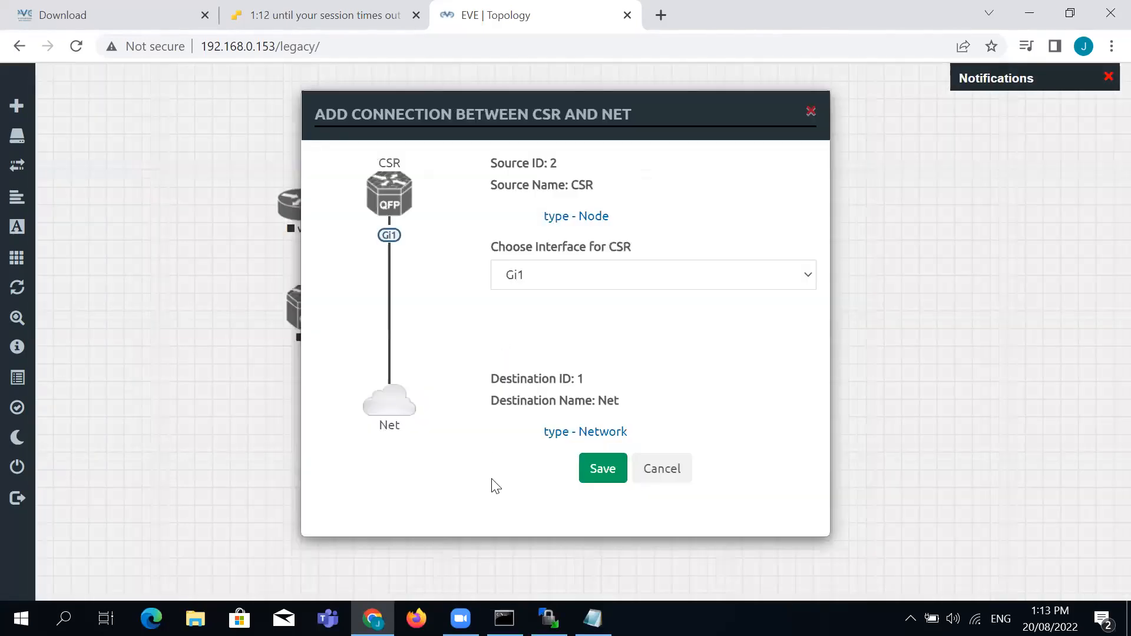
left_click(595, 469)
left_click_drag(462, 349, 510, 289)
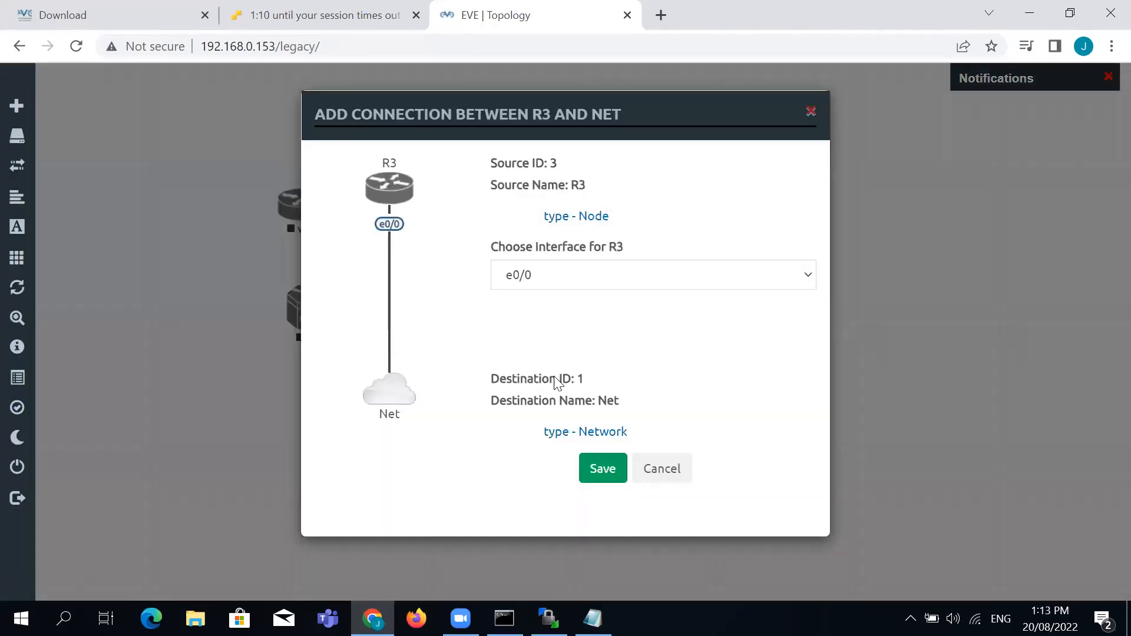
left_click(607, 469)
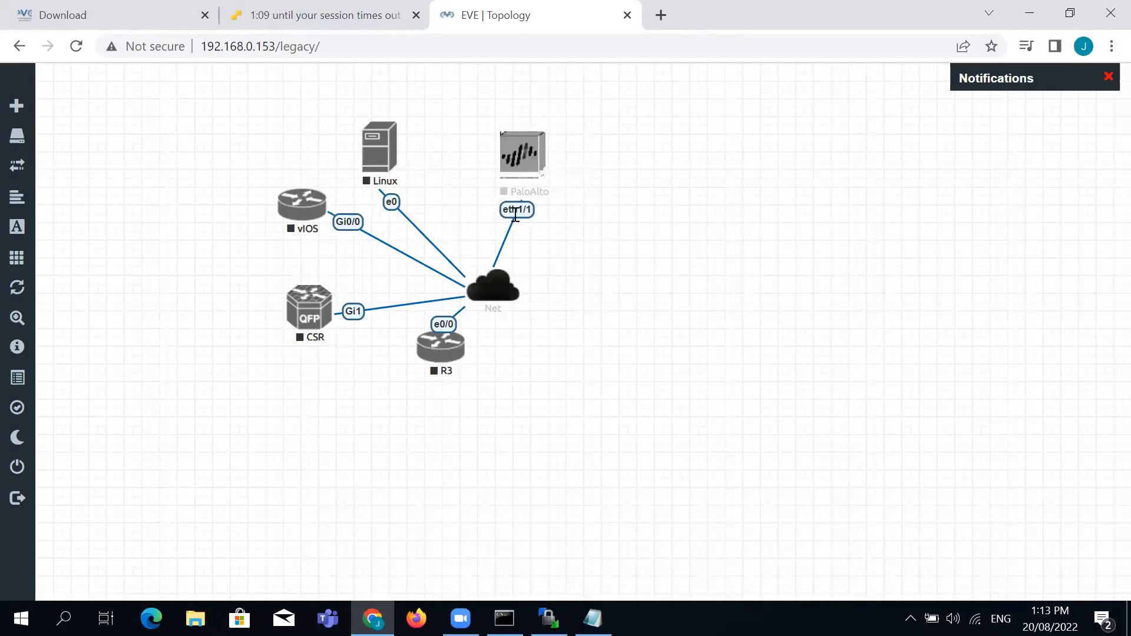
Delete PaloAlto's eth1/1 link to Net and relink PaloAlto to Net via its mgmt interface
right_click(516, 213)
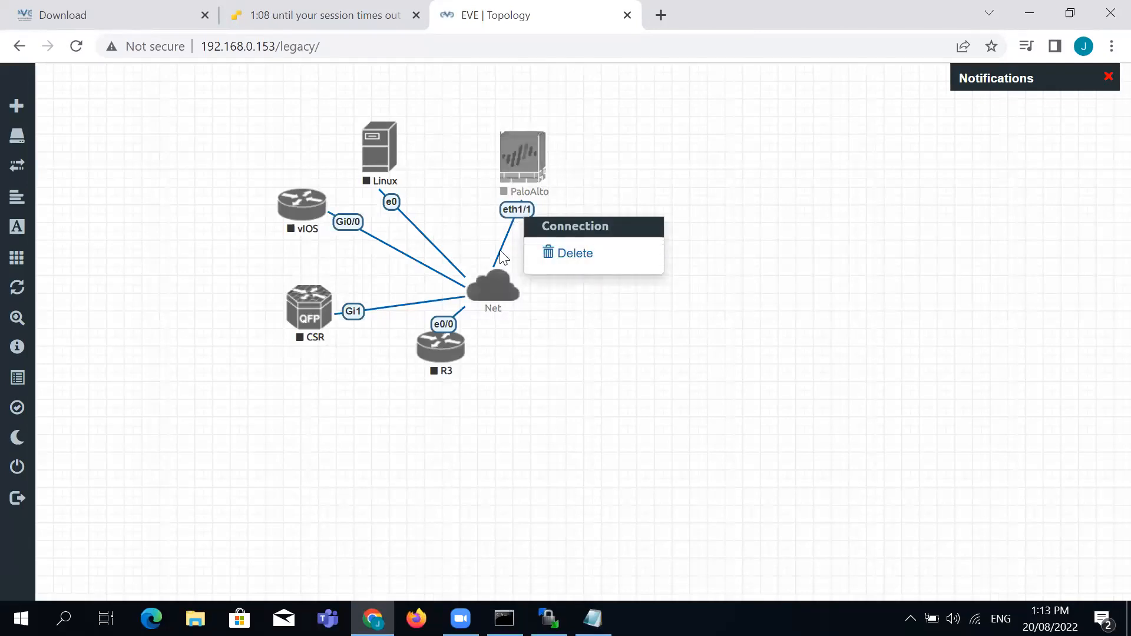
right_click(524, 214)
left_click(583, 252)
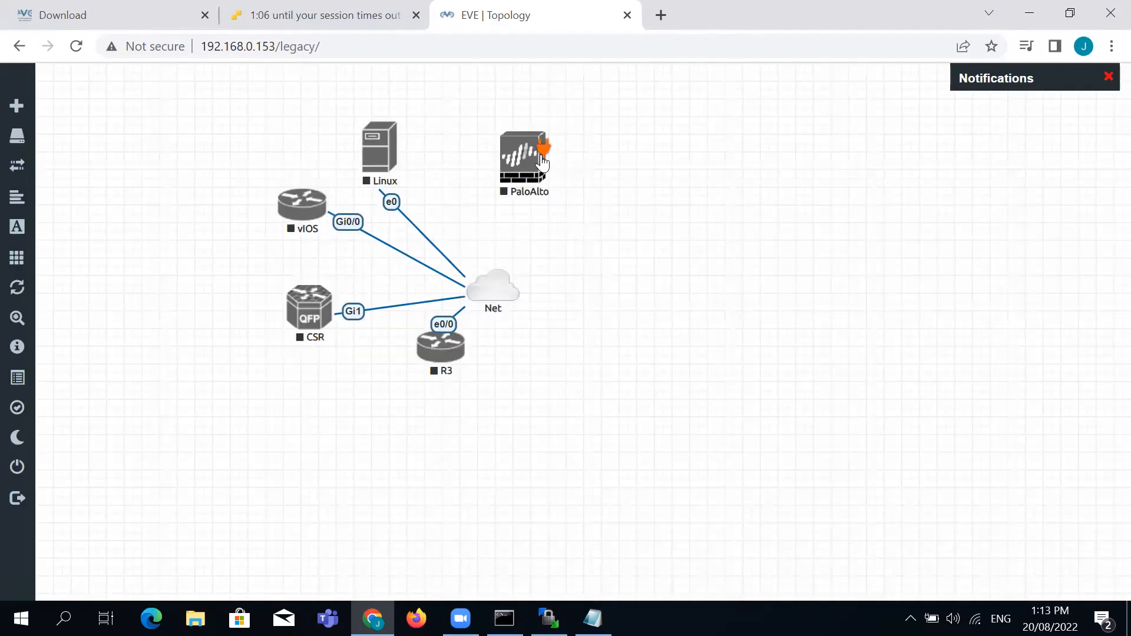
left_click_drag(538, 149, 518, 292)
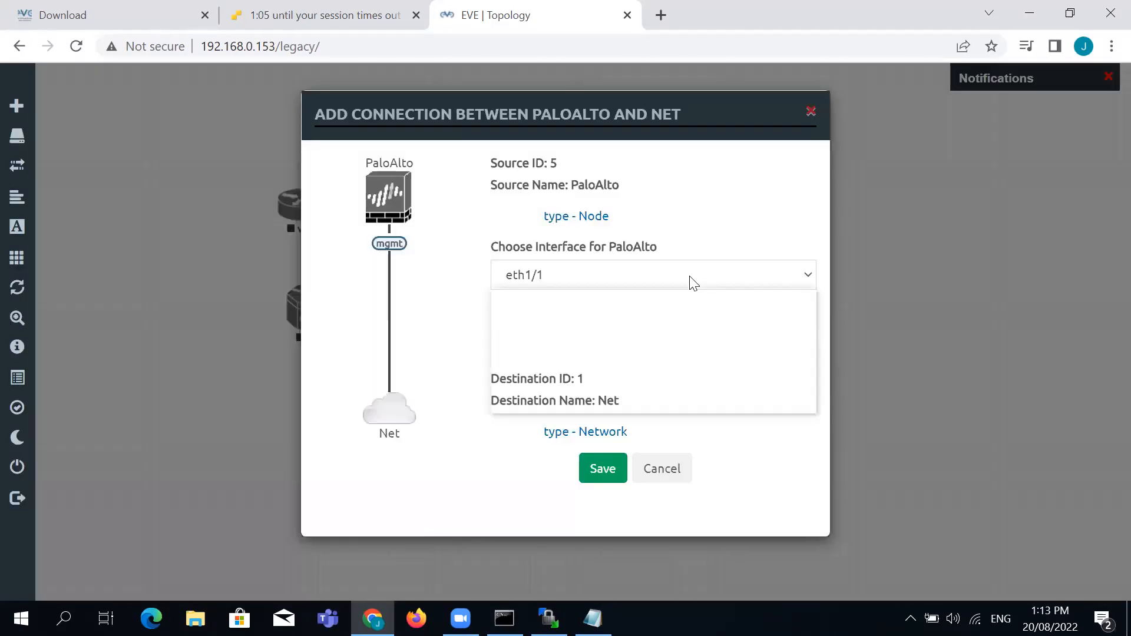
left_click(689, 276)
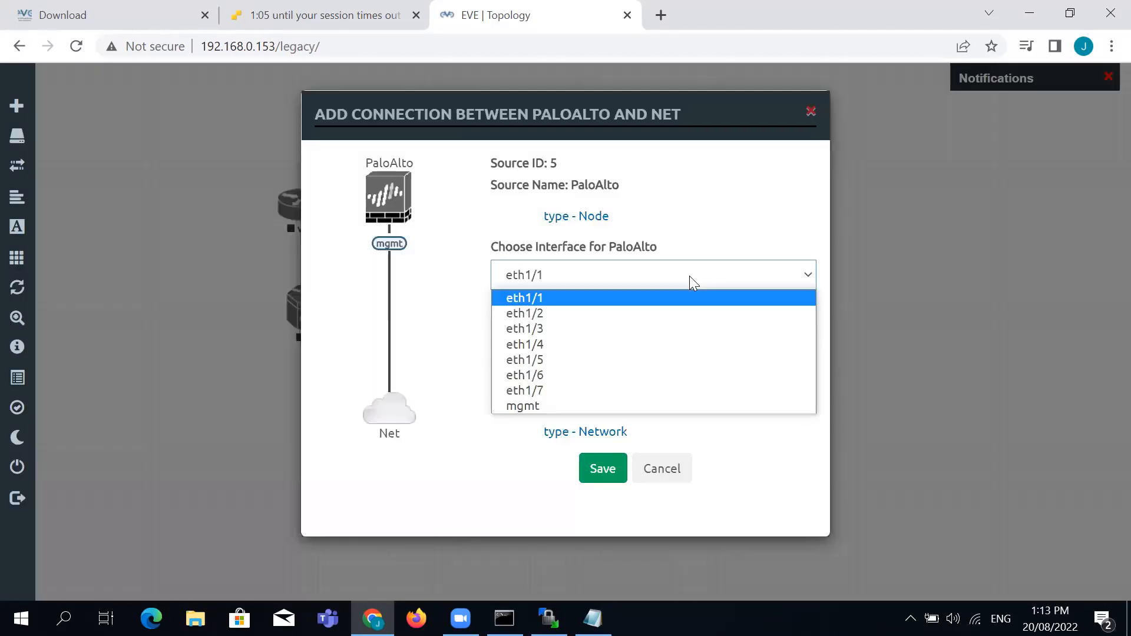
left_click(559, 408)
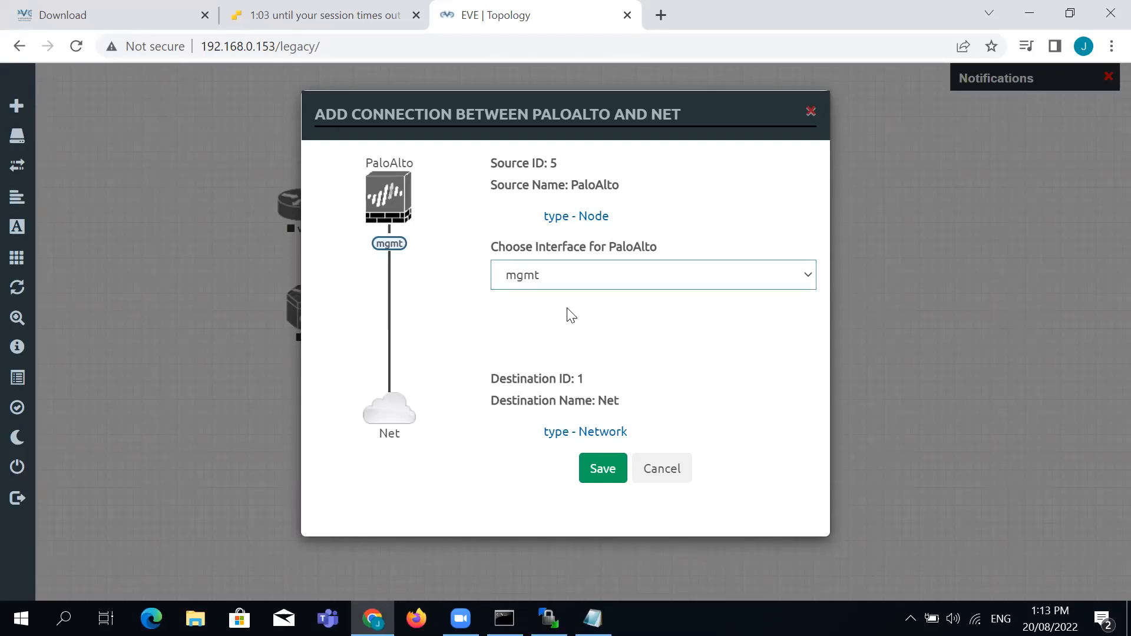
left_click(602, 469)
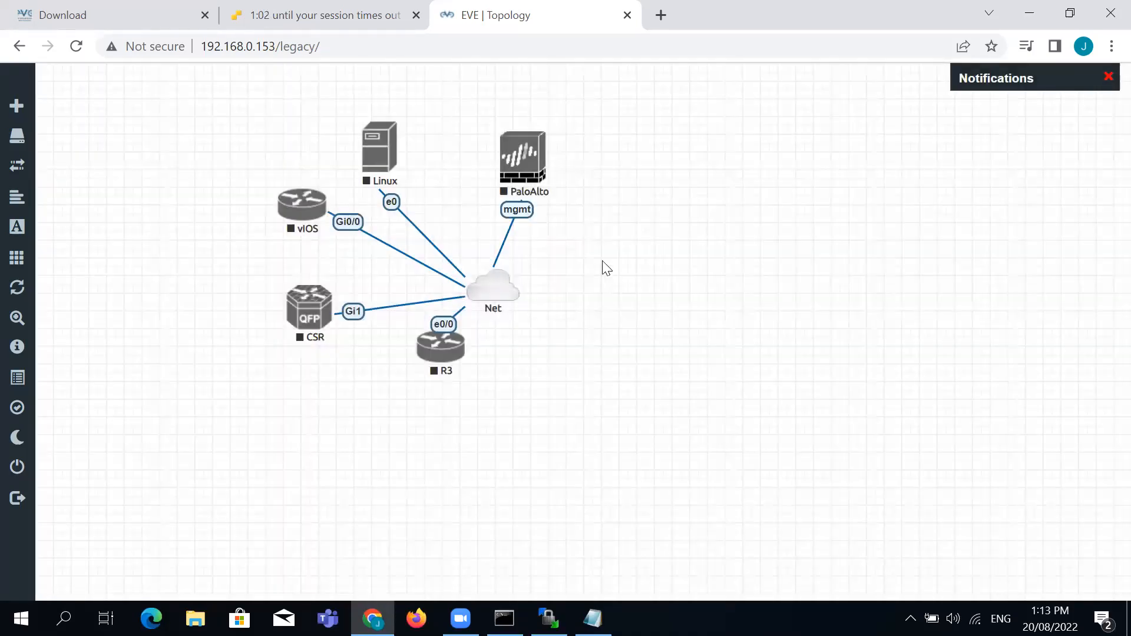
Select all lab nodes and wipe them, confirming with Yes
mouse_move(531, 151)
left_click_drag(541, 147, 324, 207)
left_click_drag(530, 152, 434, 360)
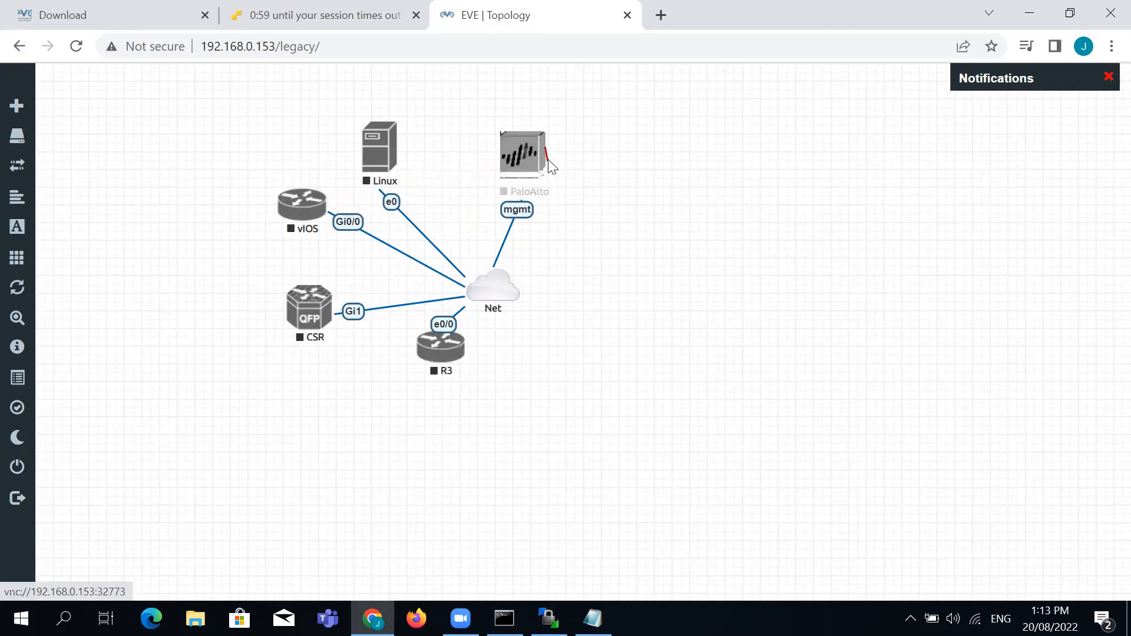
left_click_drag(223, 104, 678, 443)
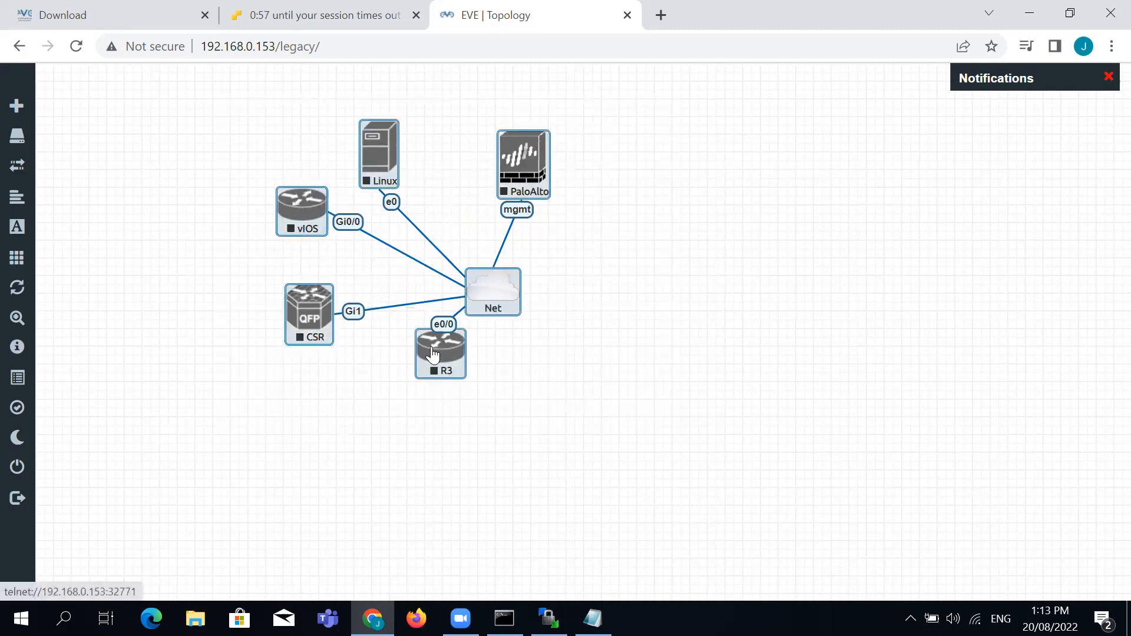
right_click(432, 353)
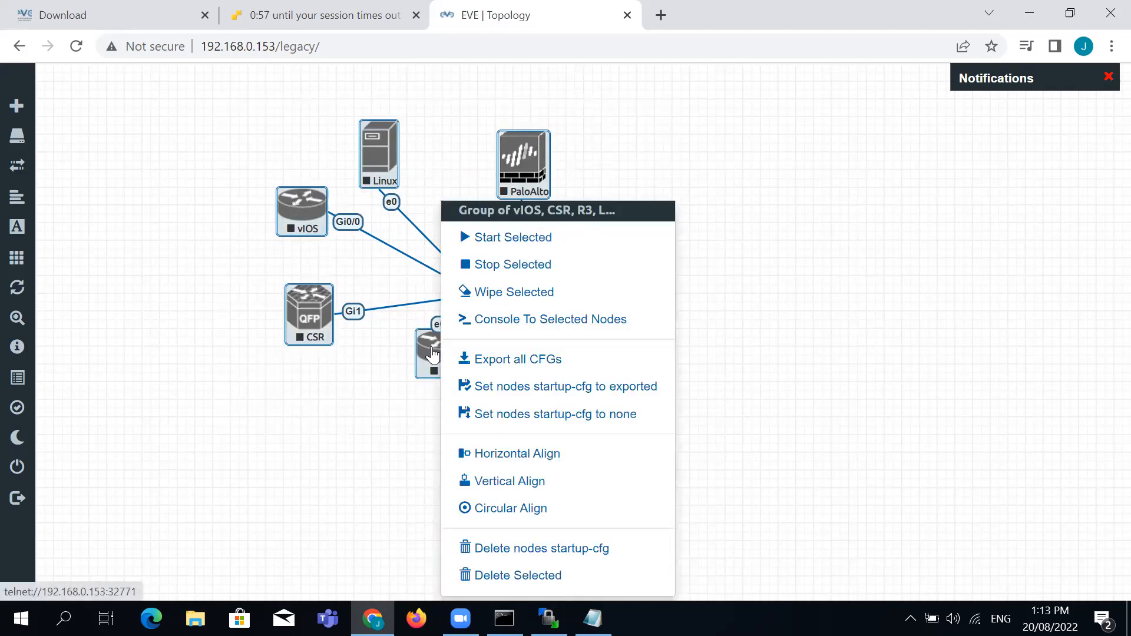
left_click(513, 293)
left_click(515, 200)
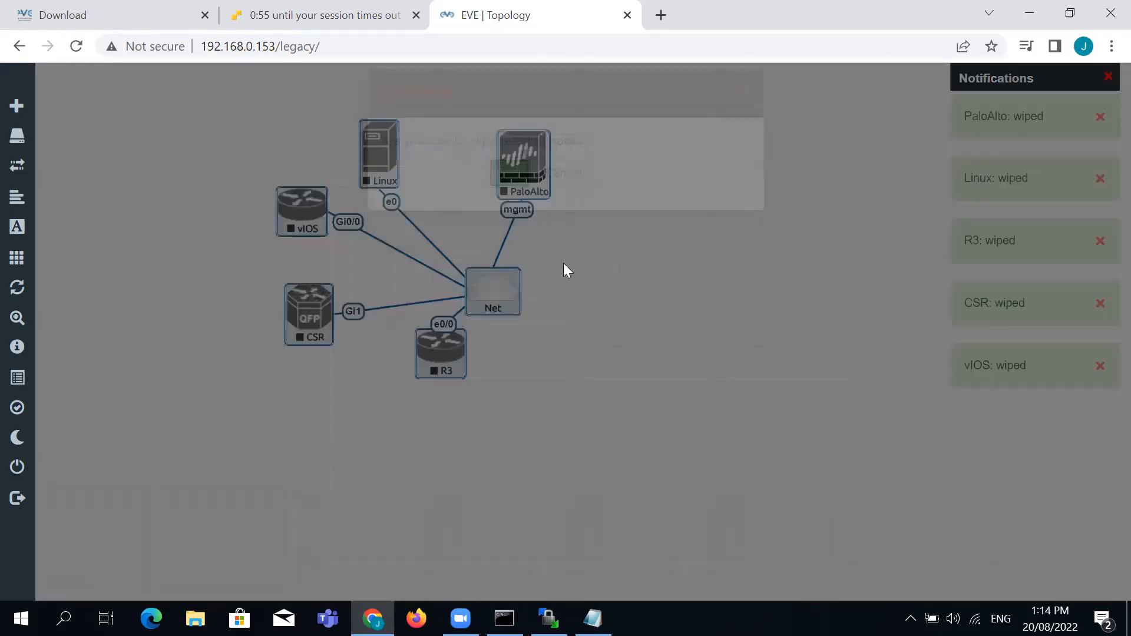
Select all nodes again and start them together with Start Selected
left_click_drag(170, 90, 654, 447)
right_click(503, 160)
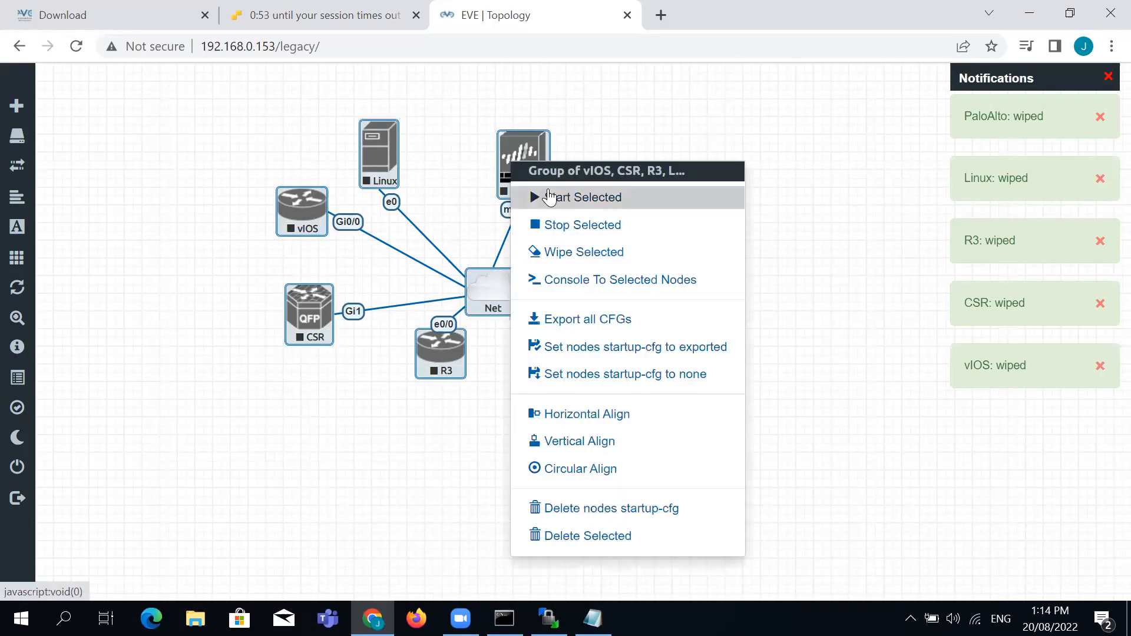
left_click(533, 194)
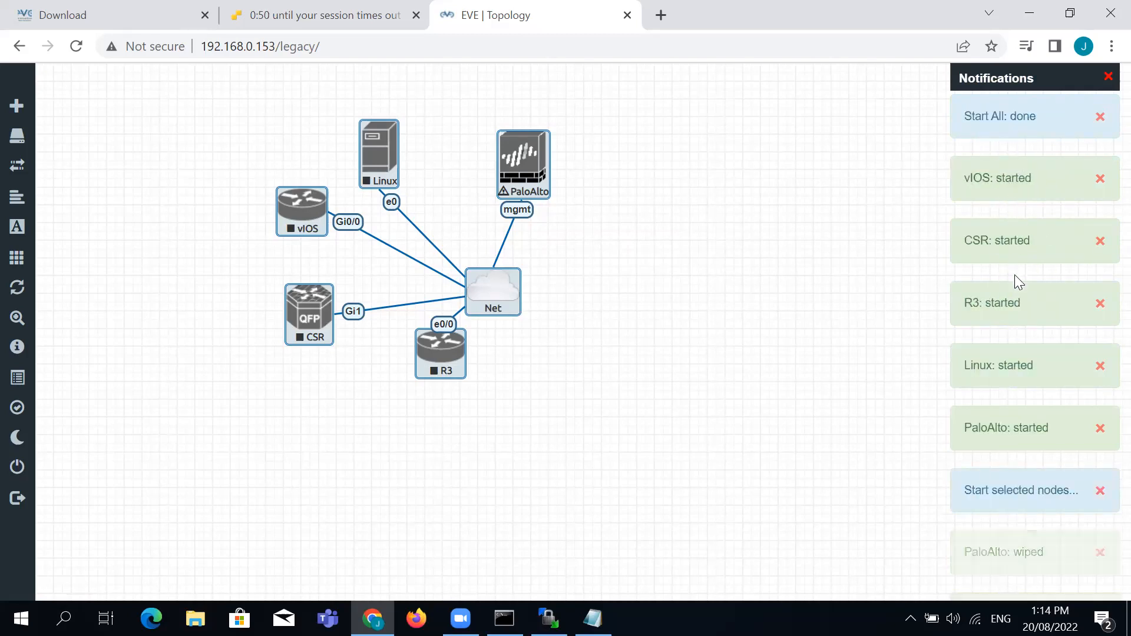
left_click(785, 401)
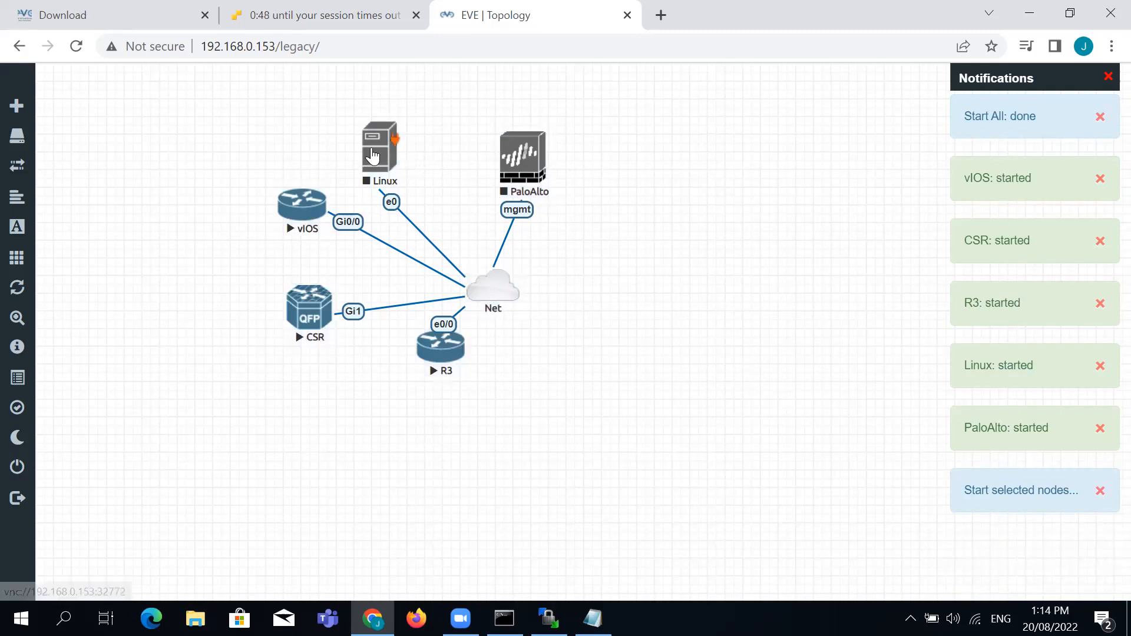
Start PaloAlto, shift the Net cloud right, and auto-align the topology on the grid
right_click(541, 175)
left_click(588, 210)
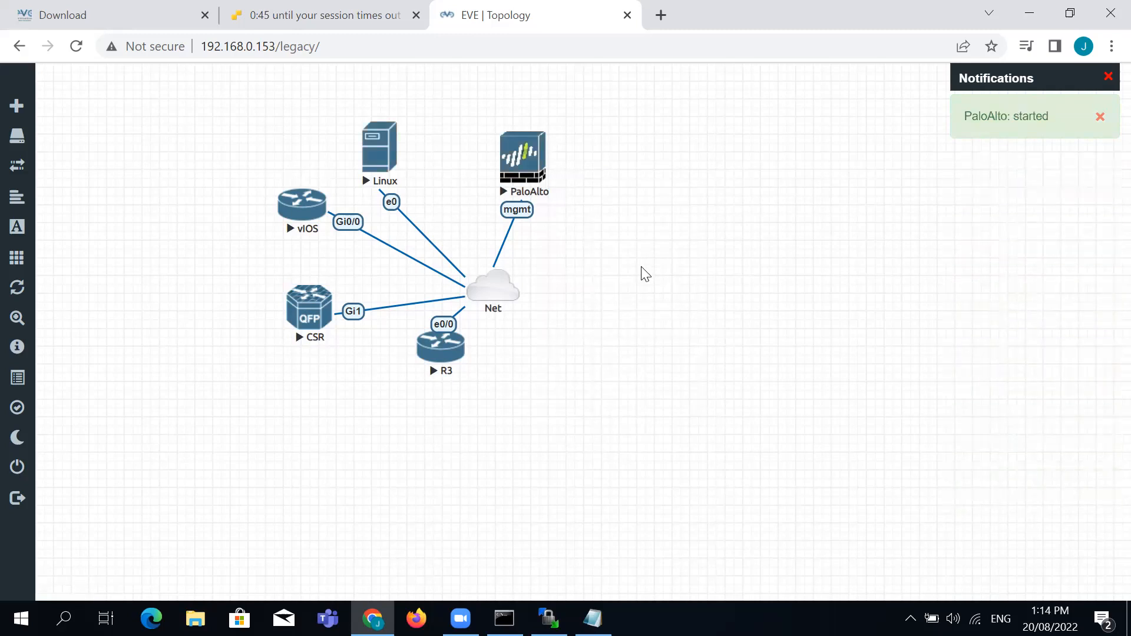
left_click_drag(507, 294, 635, 270)
right_click(802, 276)
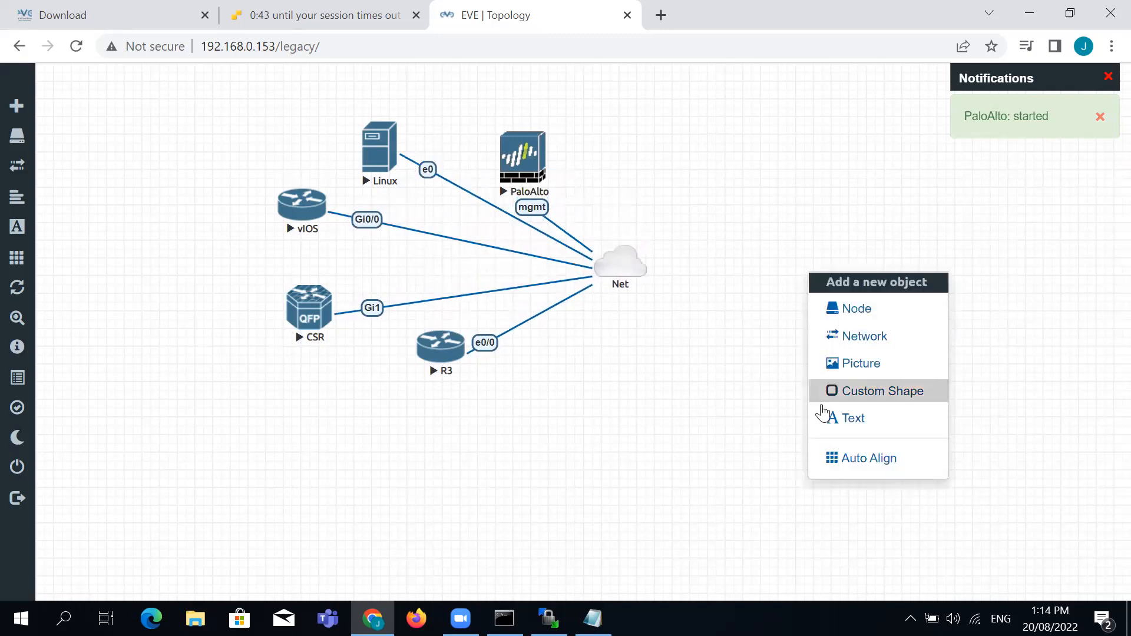
left_click(832, 458)
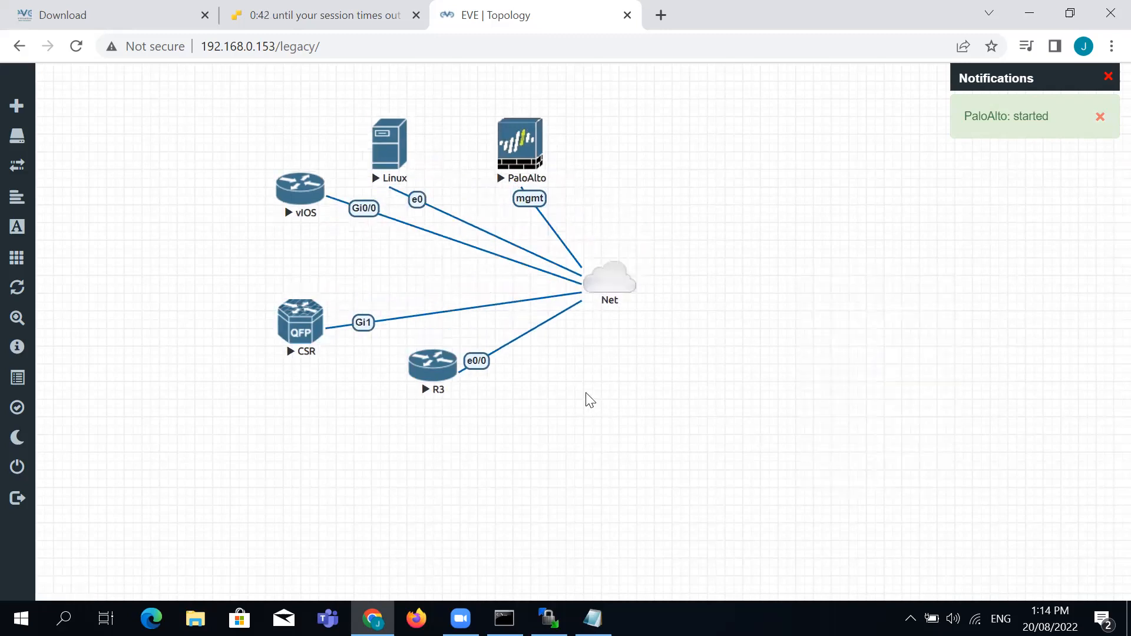
Open R3's console in the telnet client and move its window aside
left_click(449, 373)
left_click(544, 175)
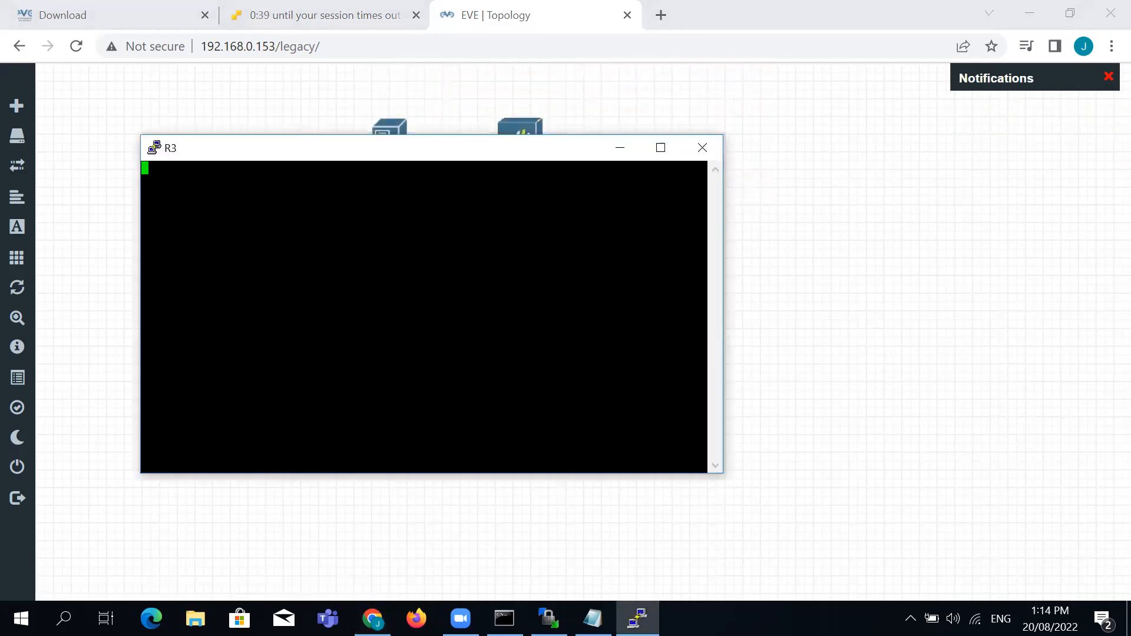
left_click_drag(557, 149, 871, 141)
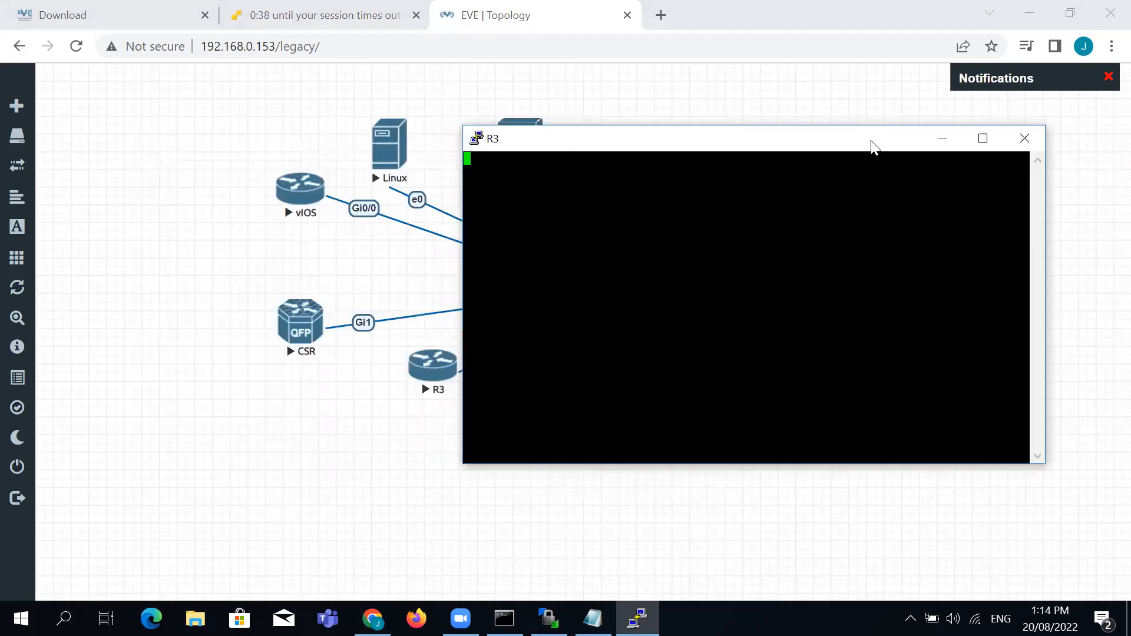
Enter privileged mode on R3 with en
key("Return")
key("Return")
key("Return")
key("Return")
key("Return")
key("Return")
key("Return")
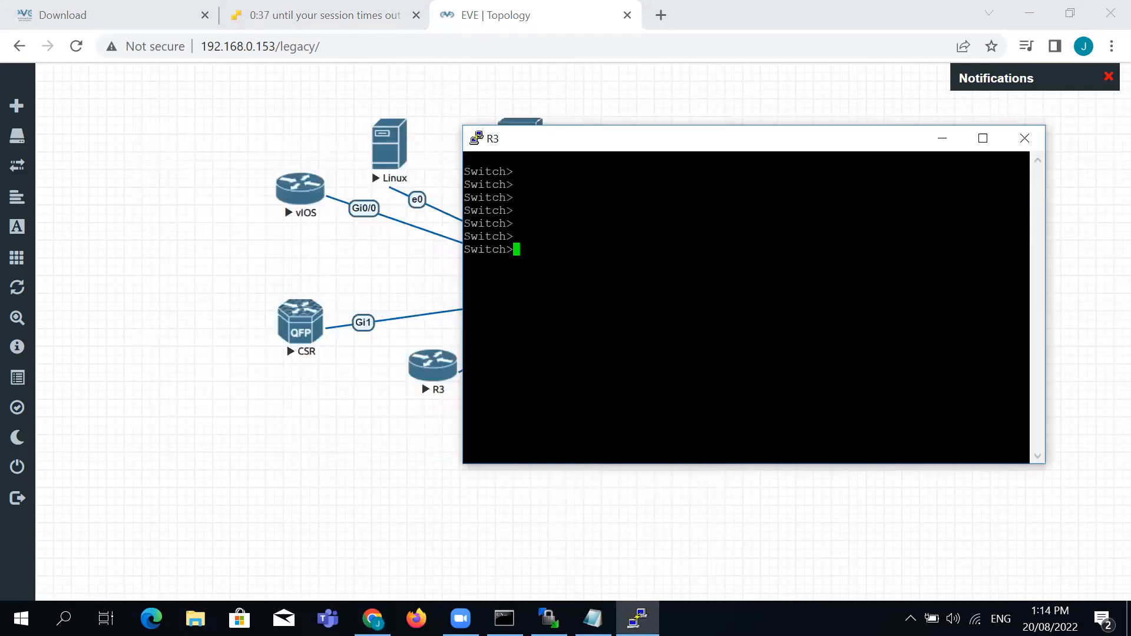
key("Return")
key("Return")
type("en")
key("Return")
Open CSR's telnet console, enlarge its window, then minimize it
left_click(284, 324)
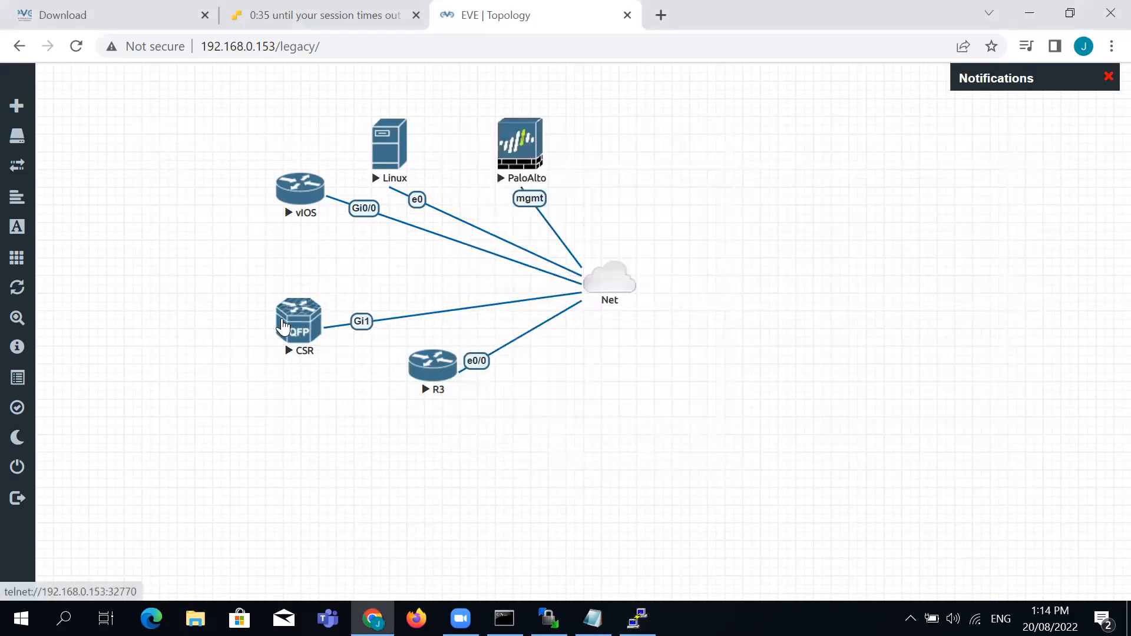
left_click(561, 170)
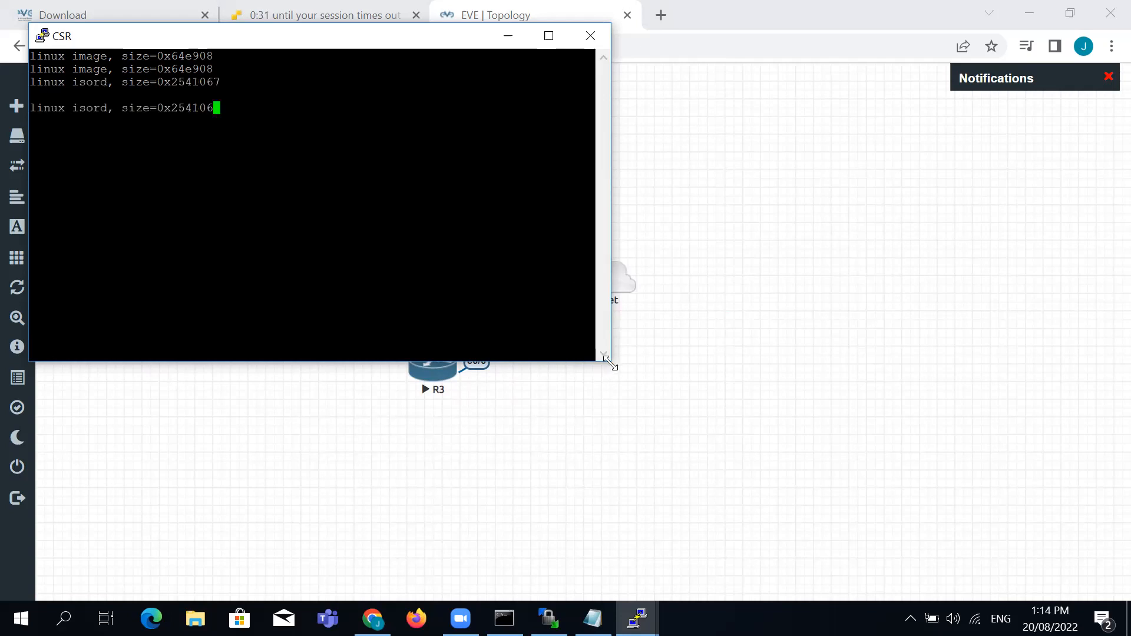
left_click_drag(610, 363, 709, 477)
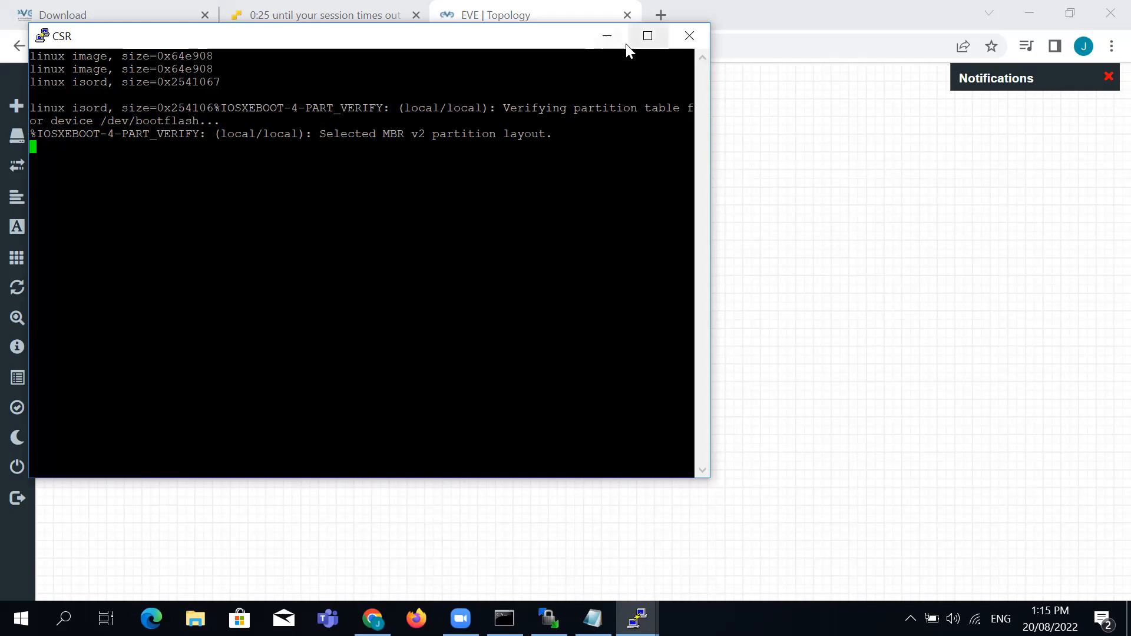
left_click(607, 36)
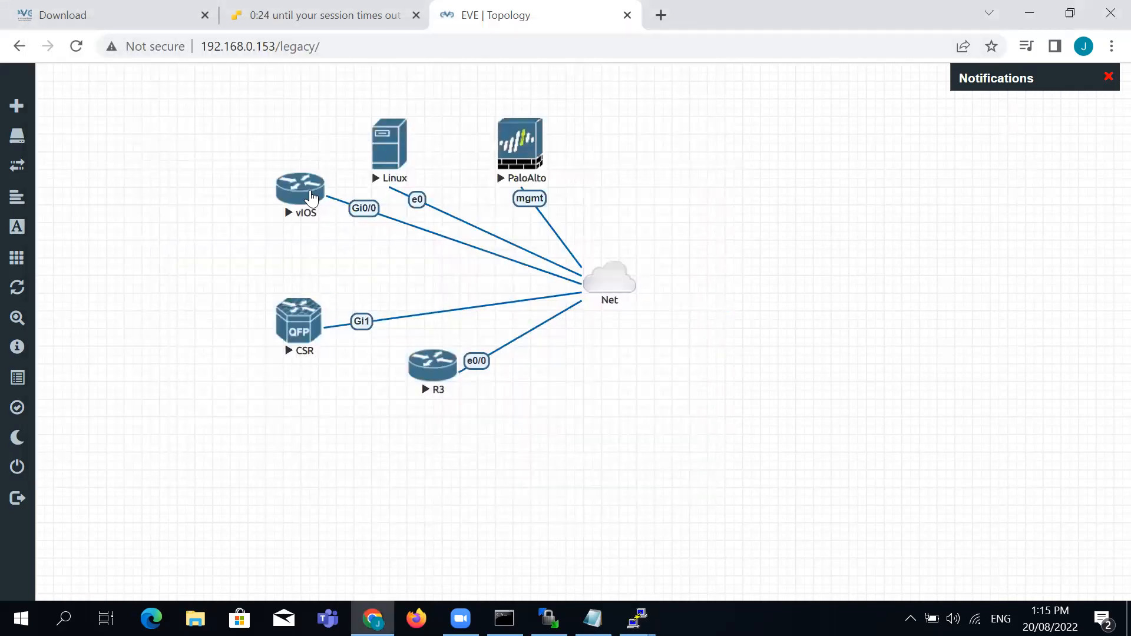
Open vIOS's telnet console and move its window down to reveal the nodes
left_click(309, 194)
left_click(601, 167)
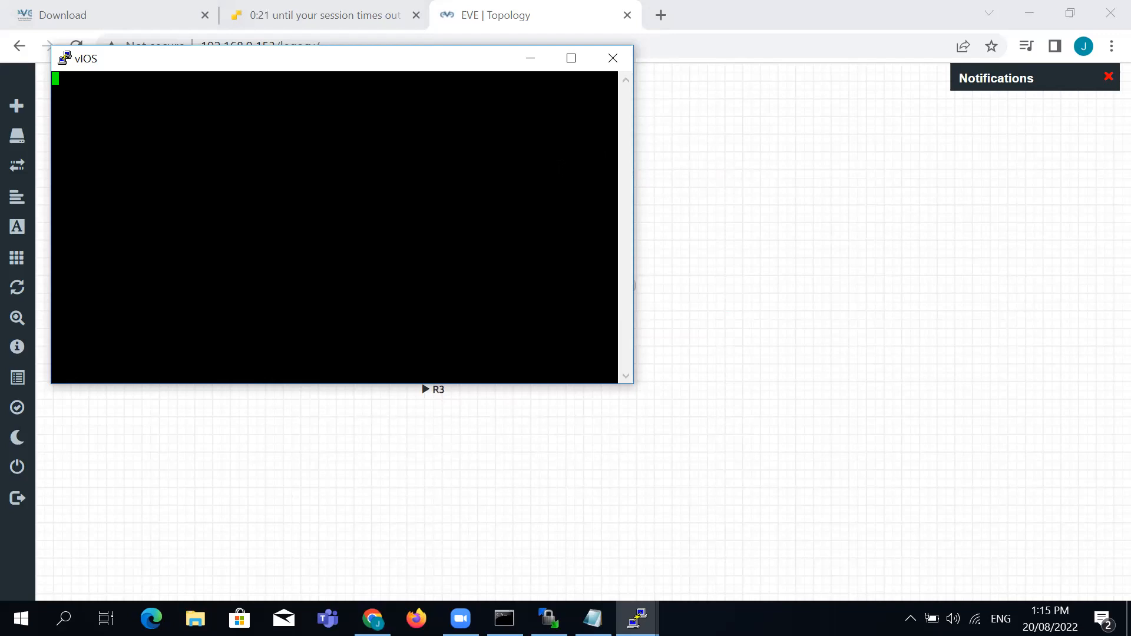
left_click_drag(492, 68, 501, 268)
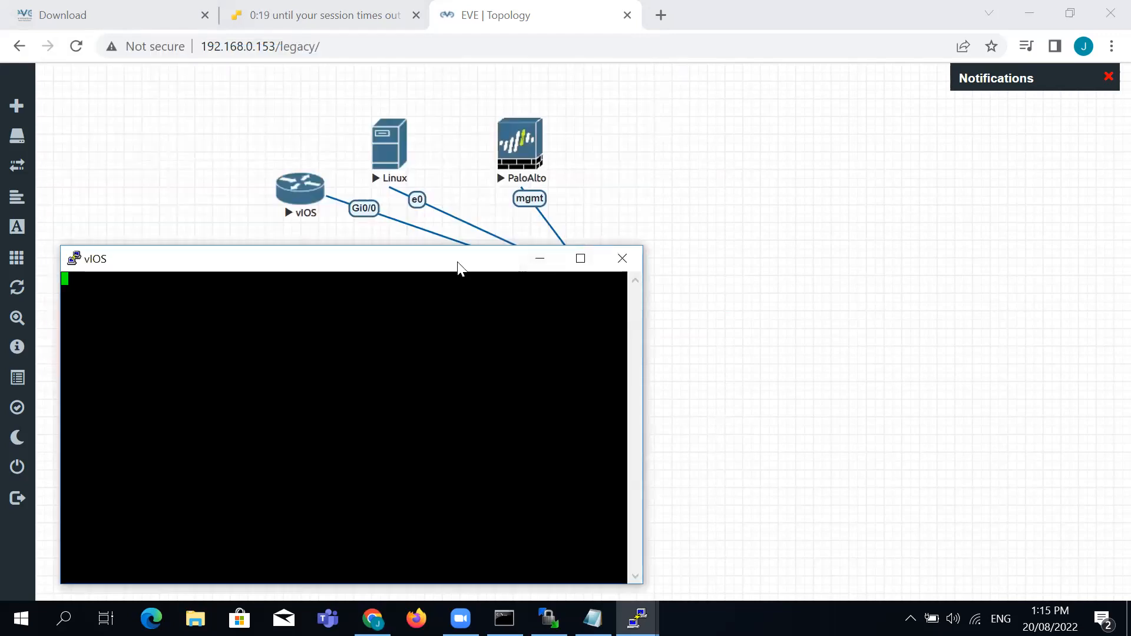
left_click_drag(457, 267, 448, 261)
left_click(526, 134)
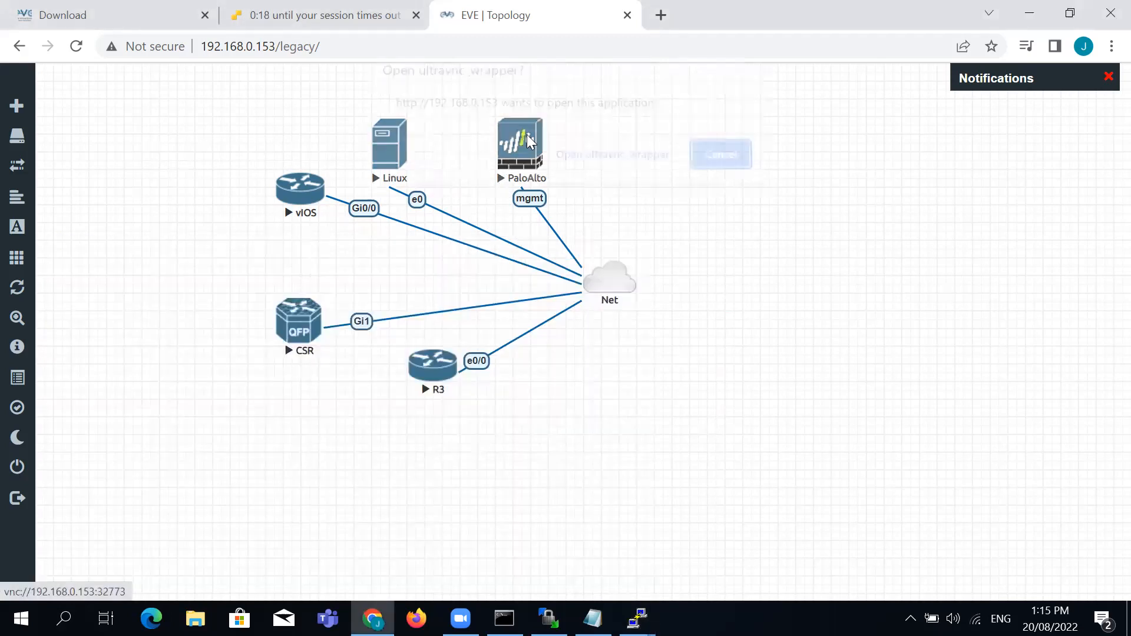
Launch PaloAlto's VNC console via ultravnc_wrapper, maximize it to watch the boot, then return to the topology
left_click(634, 173)
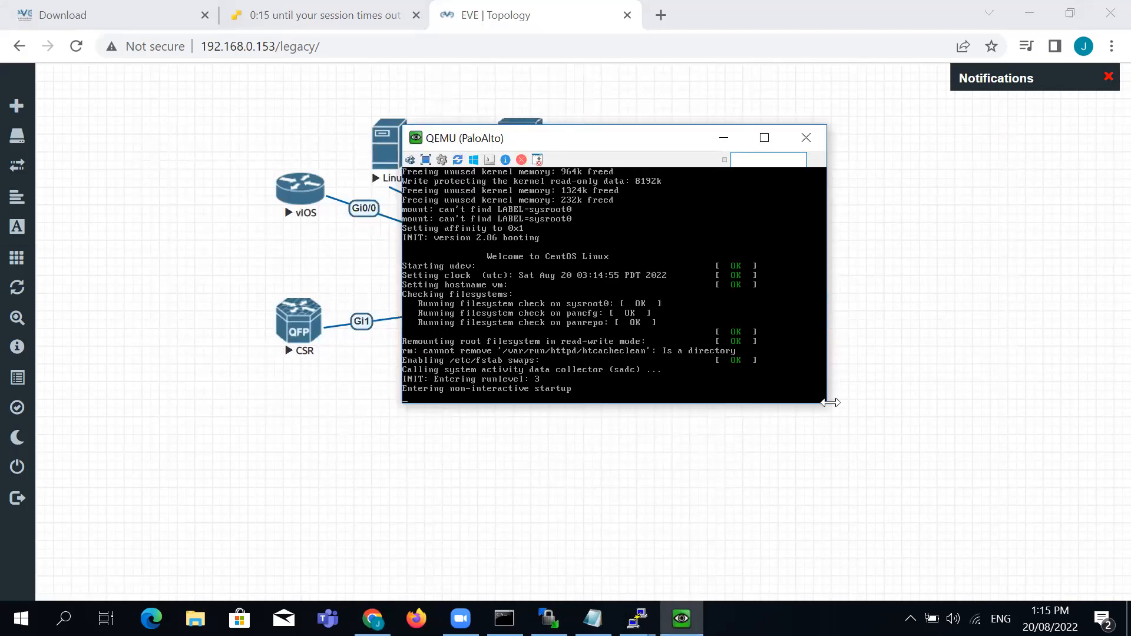
left_click_drag(827, 407, 853, 436)
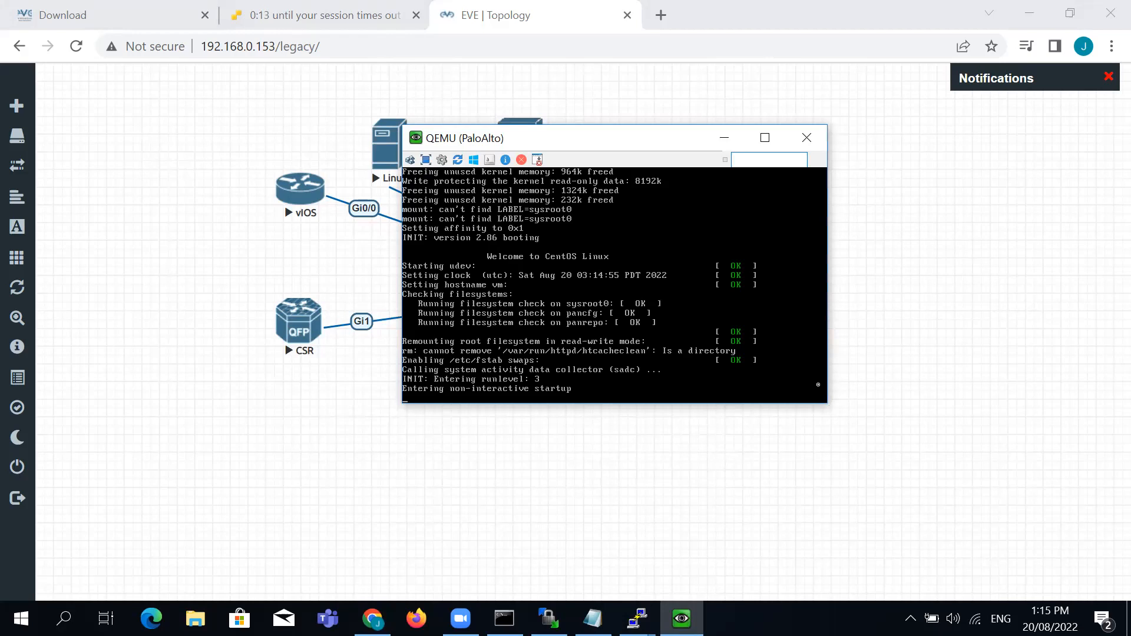
left_click_drag(639, 143, 764, 142)
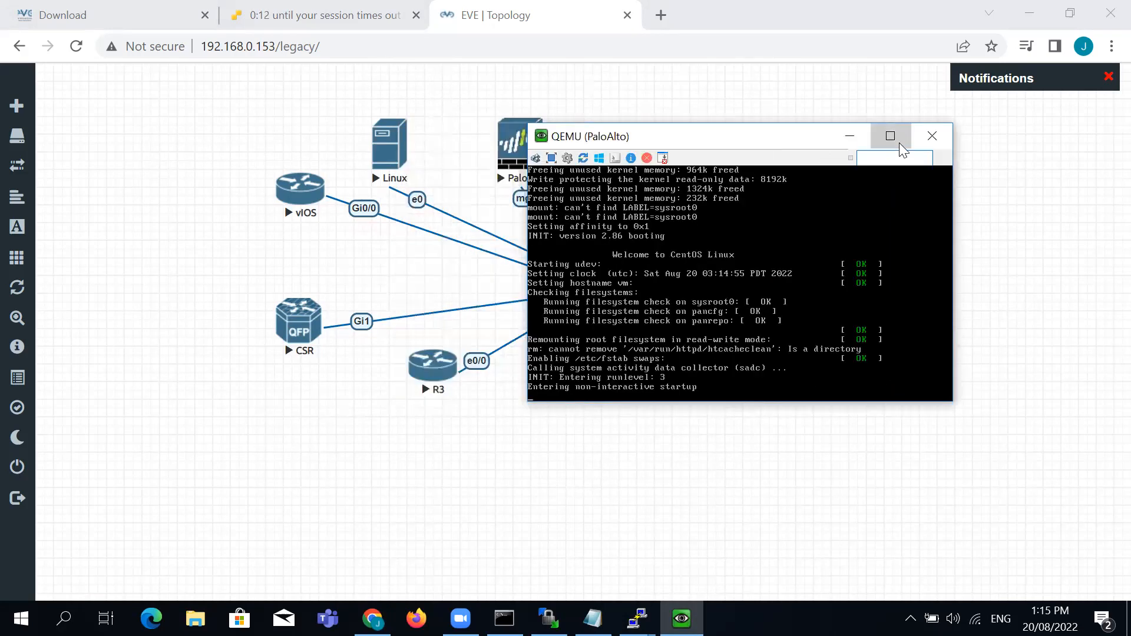
left_click(899, 143)
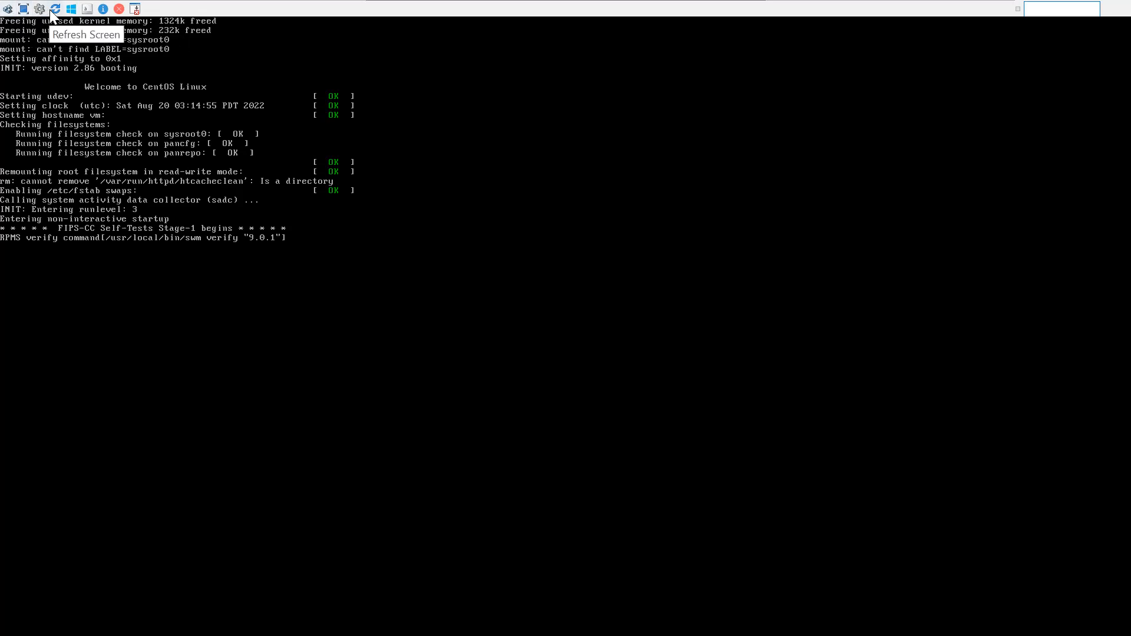
left_click(25, 11)
left_click(481, 531)
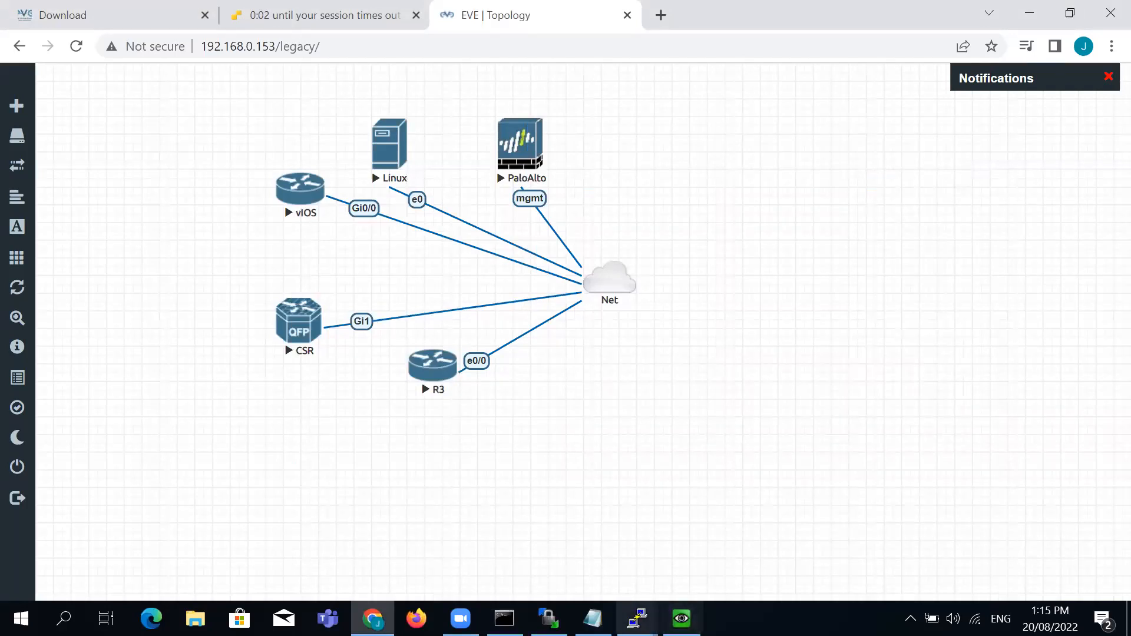
Run sh ip int bri in R3's console
left_click(638, 619)
key("Return")
key("Return")
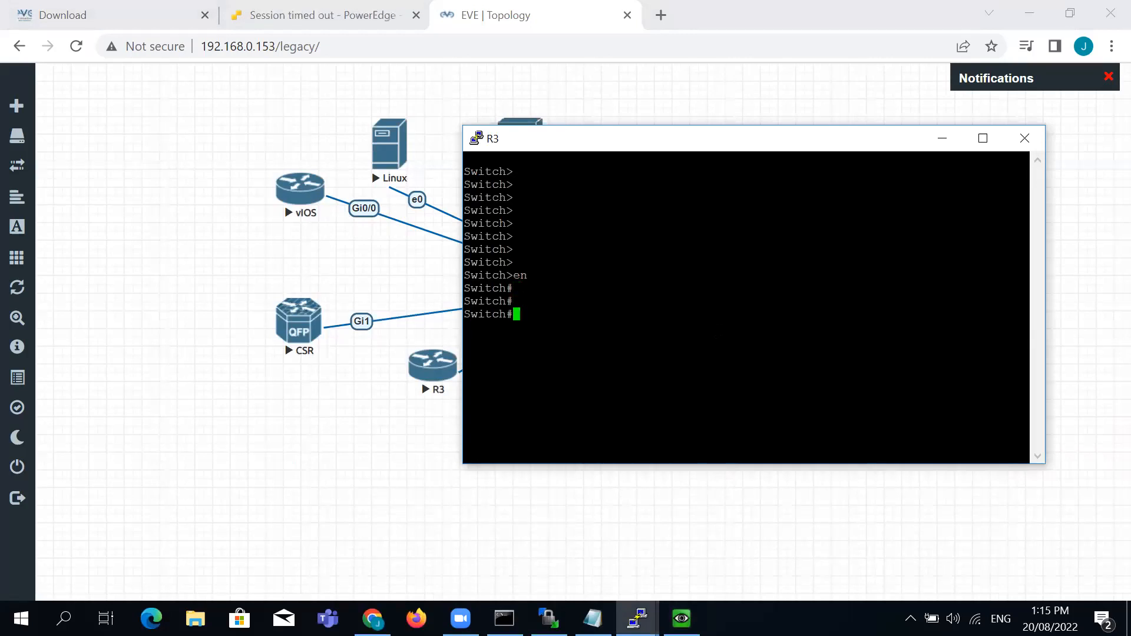
type("sh ip int bri")
key("Return")
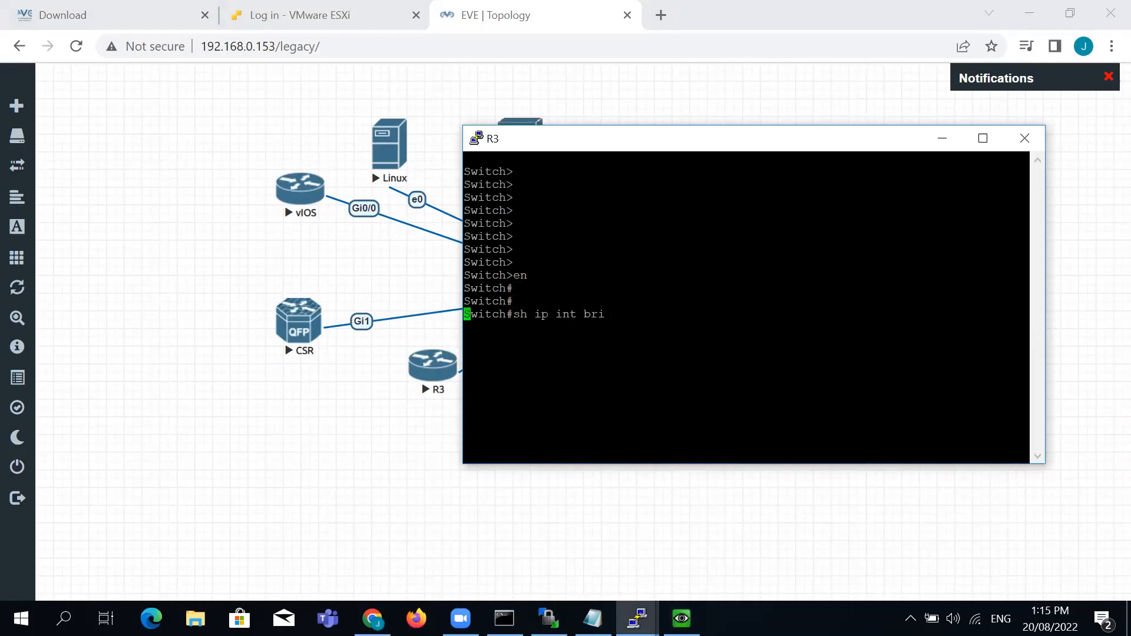
key("Return")
key("Return")
key("Return")
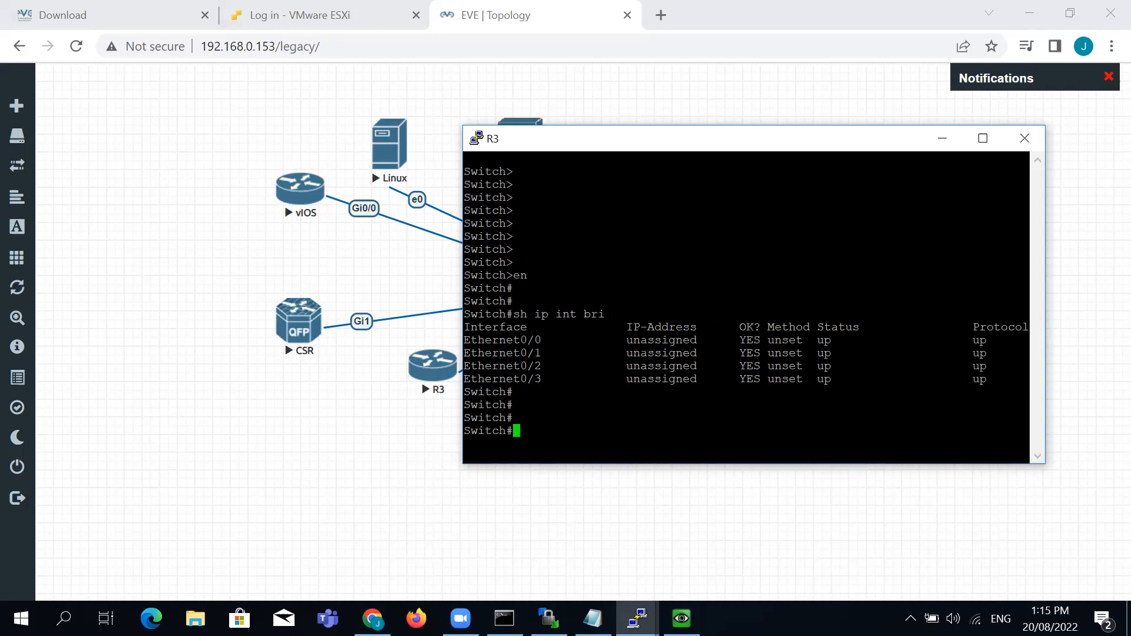
Page through R3's sh run output, widen its window, and open vIOS's console
left_click_drag(844, 144, 784, 79)
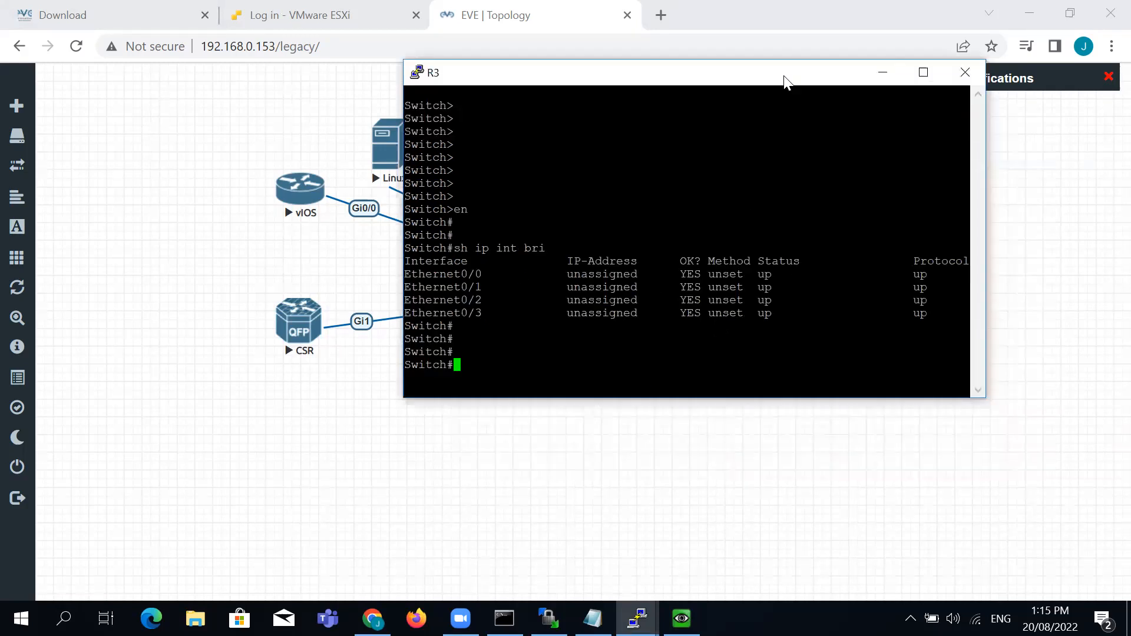
type("sh run")
key("Return")
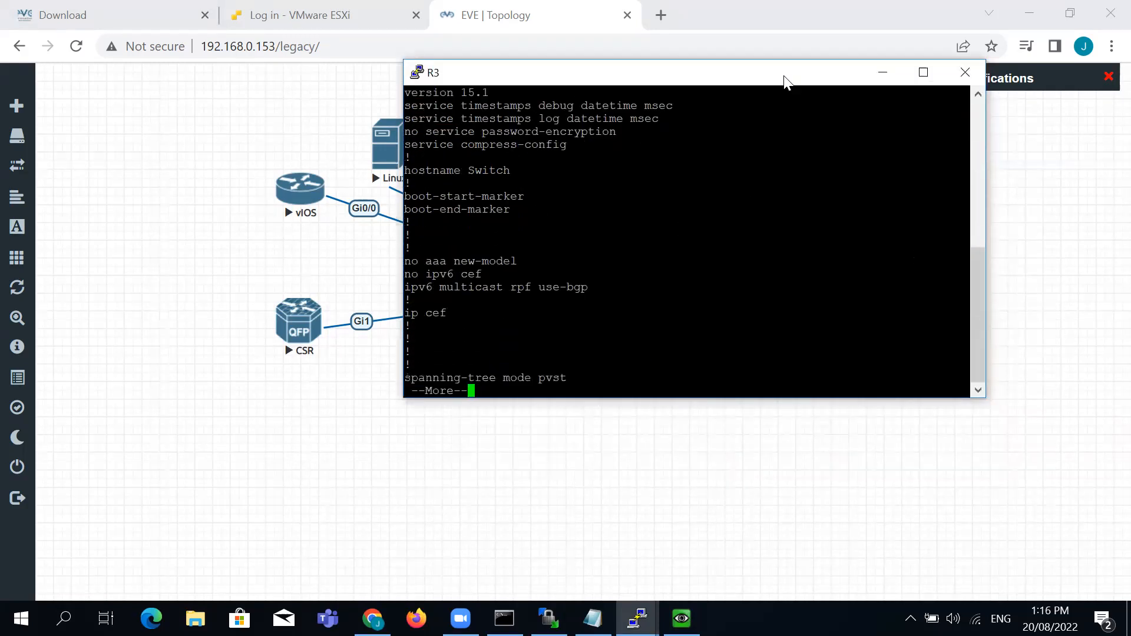
key("space")
key("space")
key("Return")
key("Return")
key("Return")
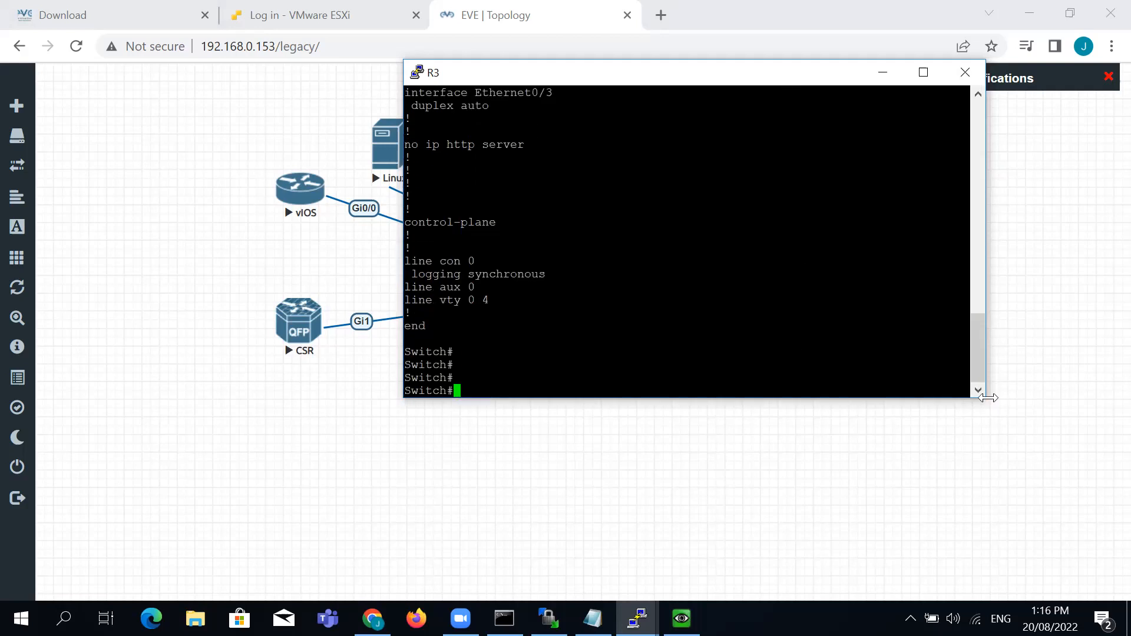
left_click_drag(988, 398, 1015, 398)
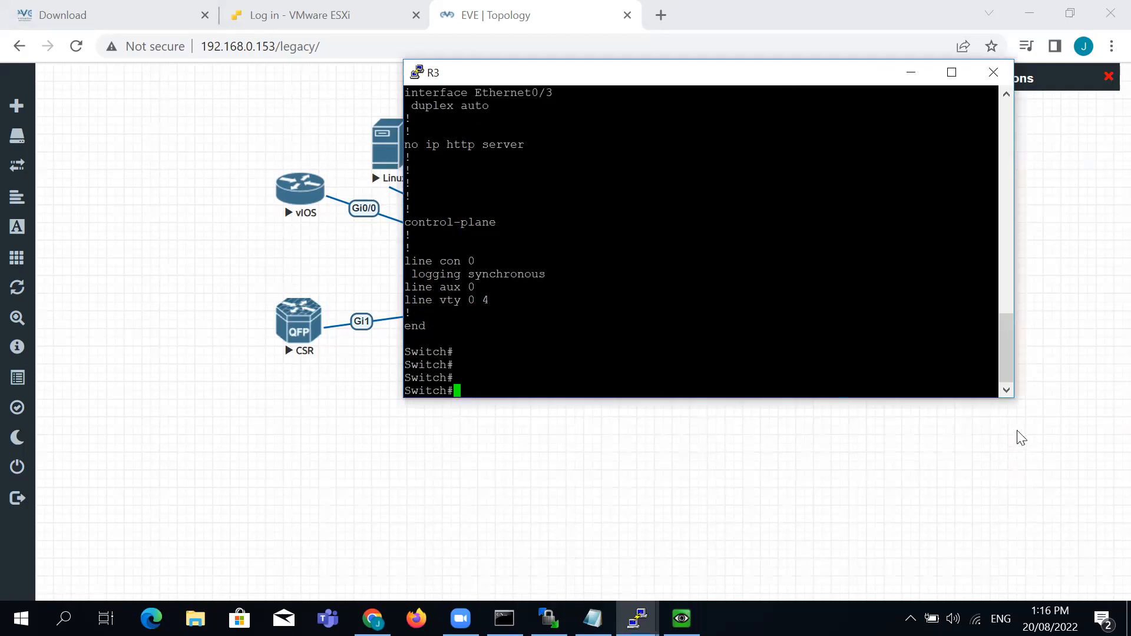
left_click(370, 474)
left_click(306, 196)
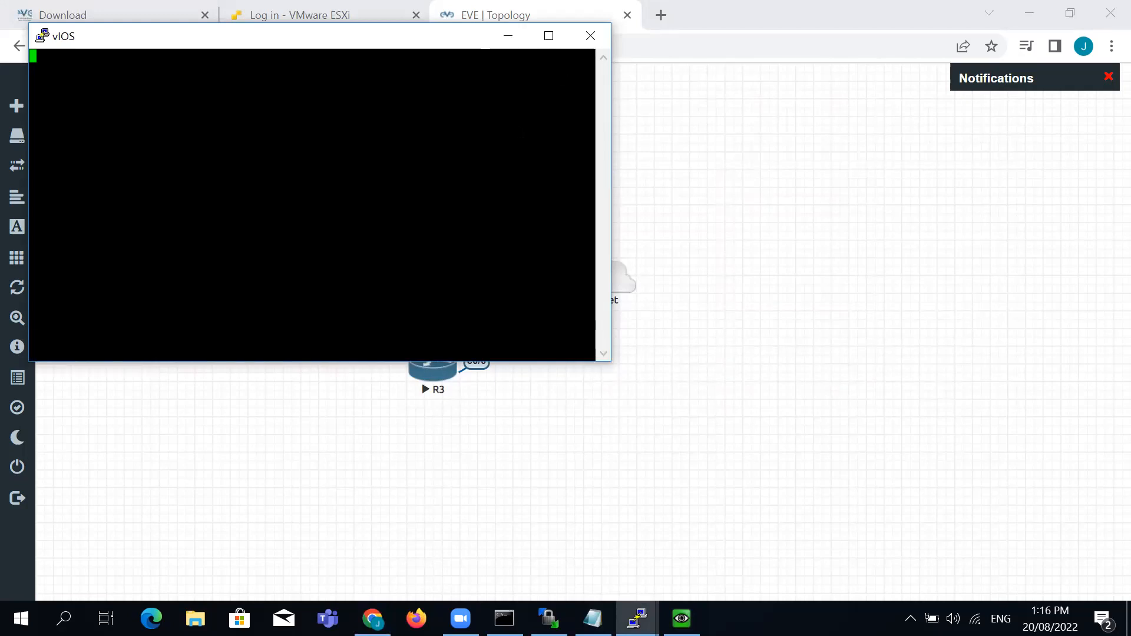
Bring the vIOS console forward, answer 'no' to the initial configuration dialog, and enlarge the window
left_click(509, 36)
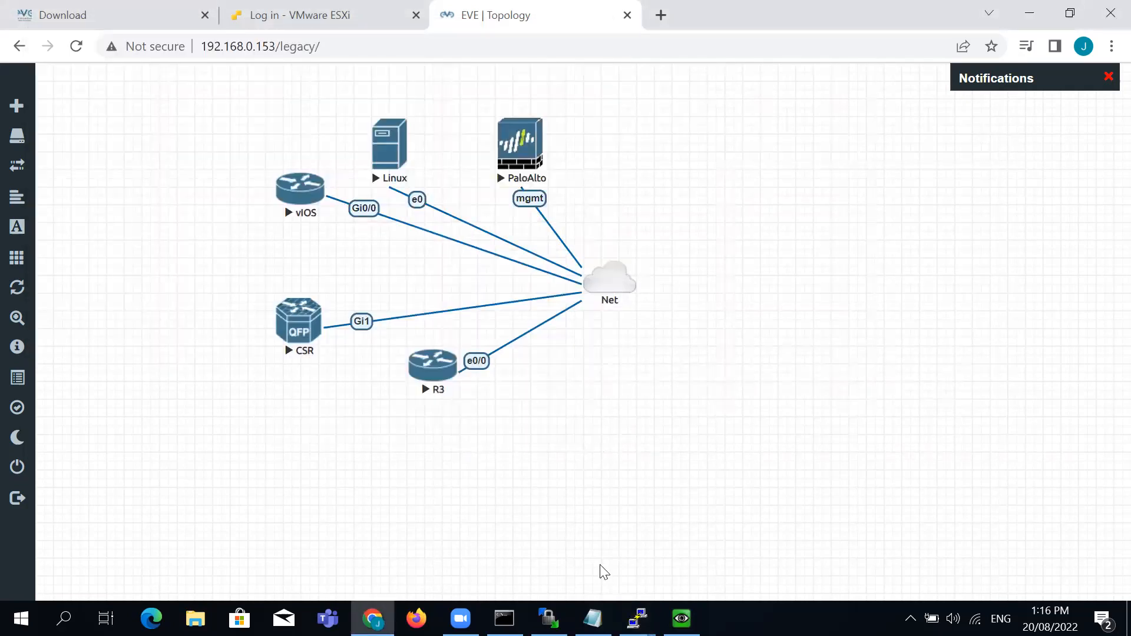
left_click(637, 619)
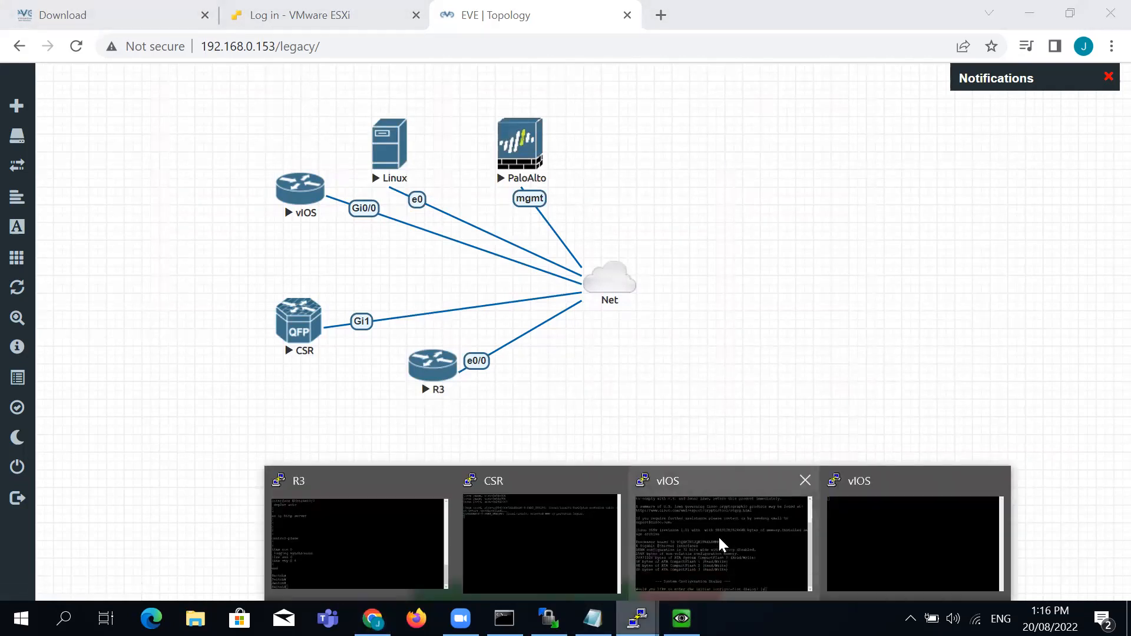
left_click(717, 534)
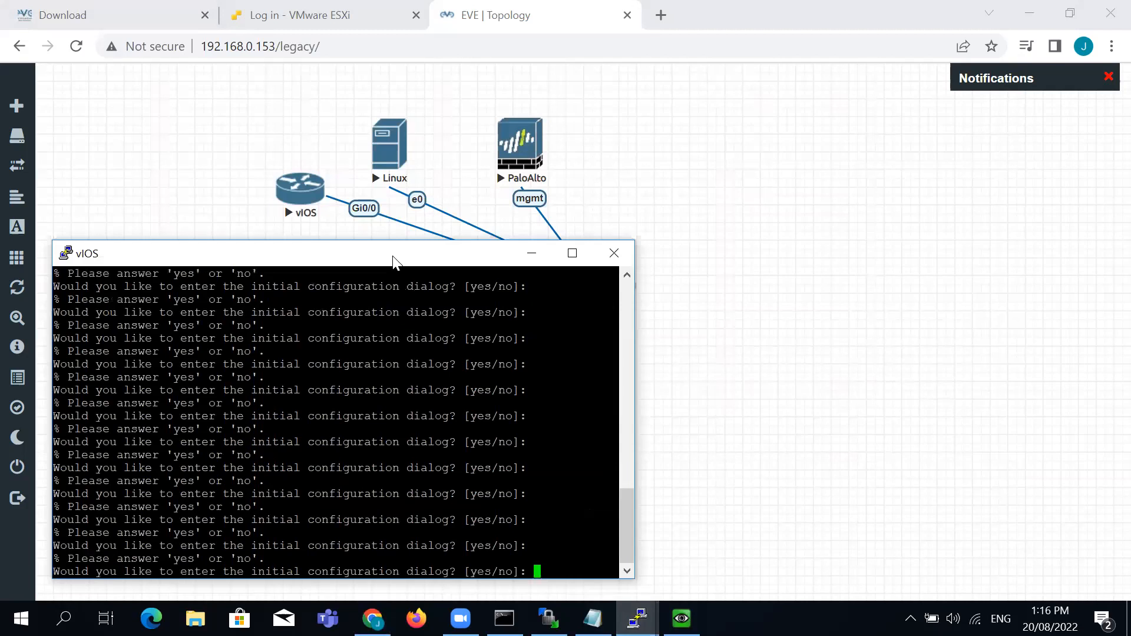
left_click_drag(393, 261, 843, 136)
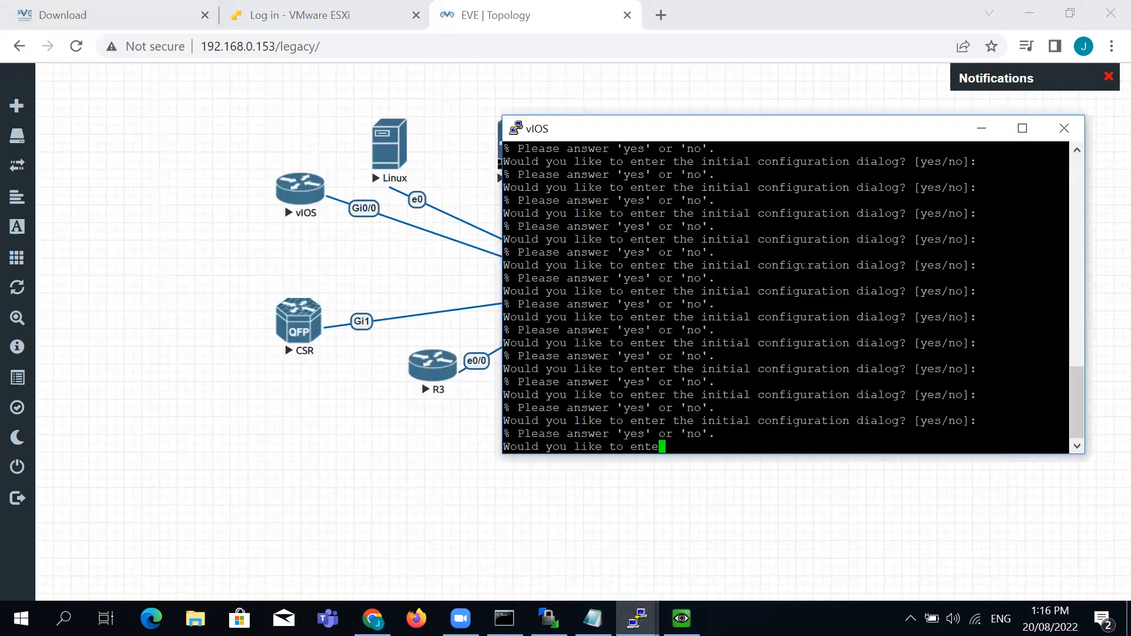
type("no")
key("Return")
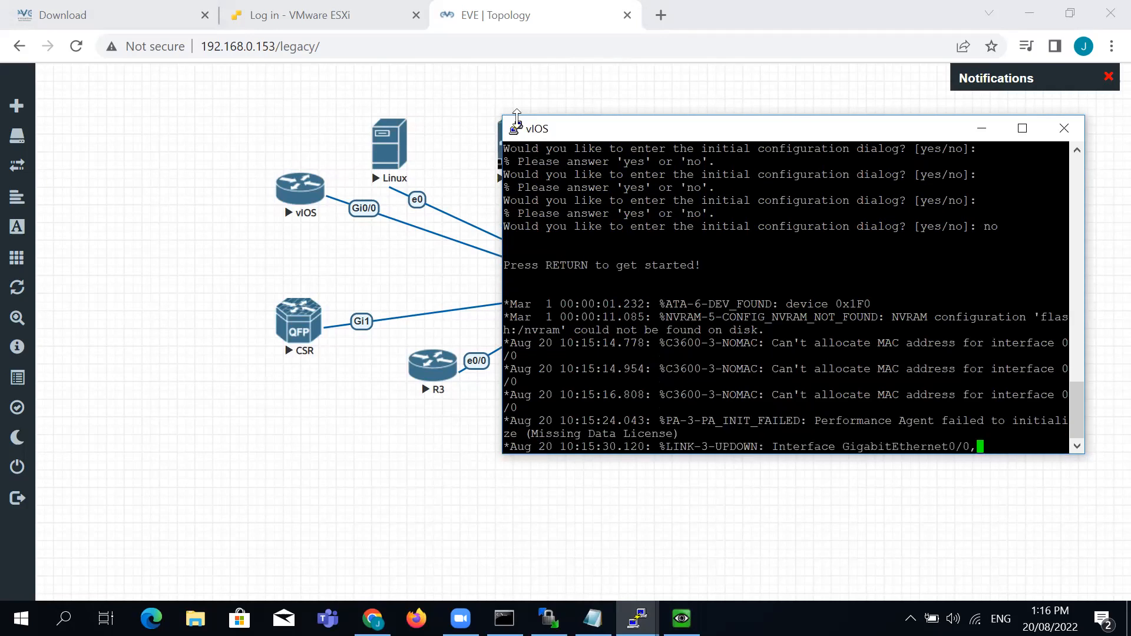
left_click_drag(500, 113, 368, 25)
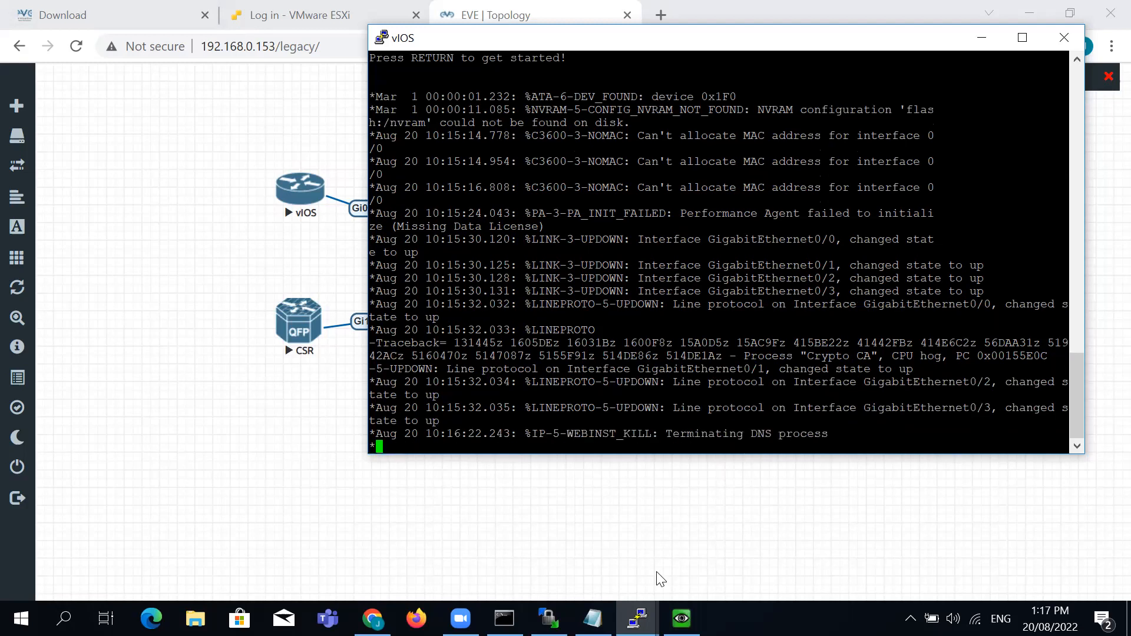
Return to the vIOS console, enter privileged mode, and run show ip interface brief
left_click(636, 619)
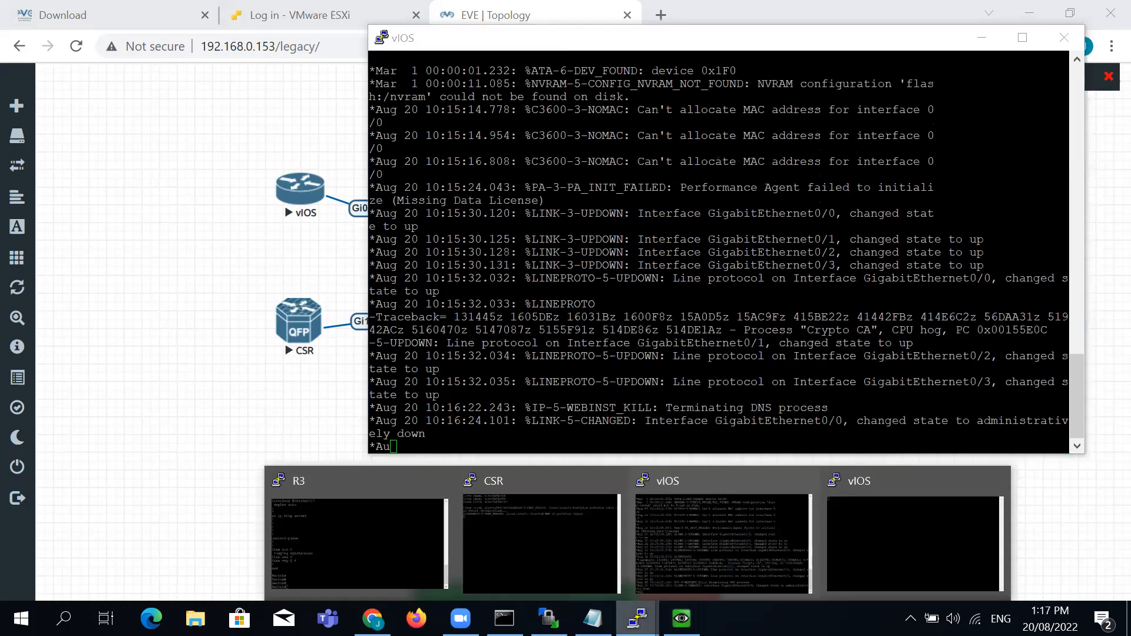
left_click(563, 563)
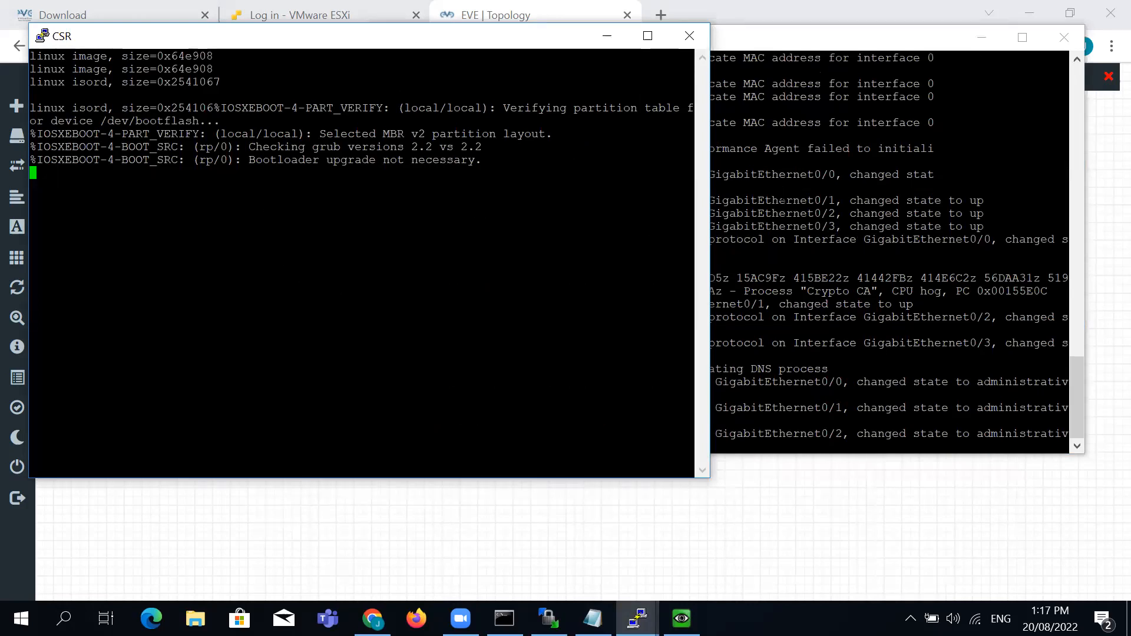
key("alt+Tab")
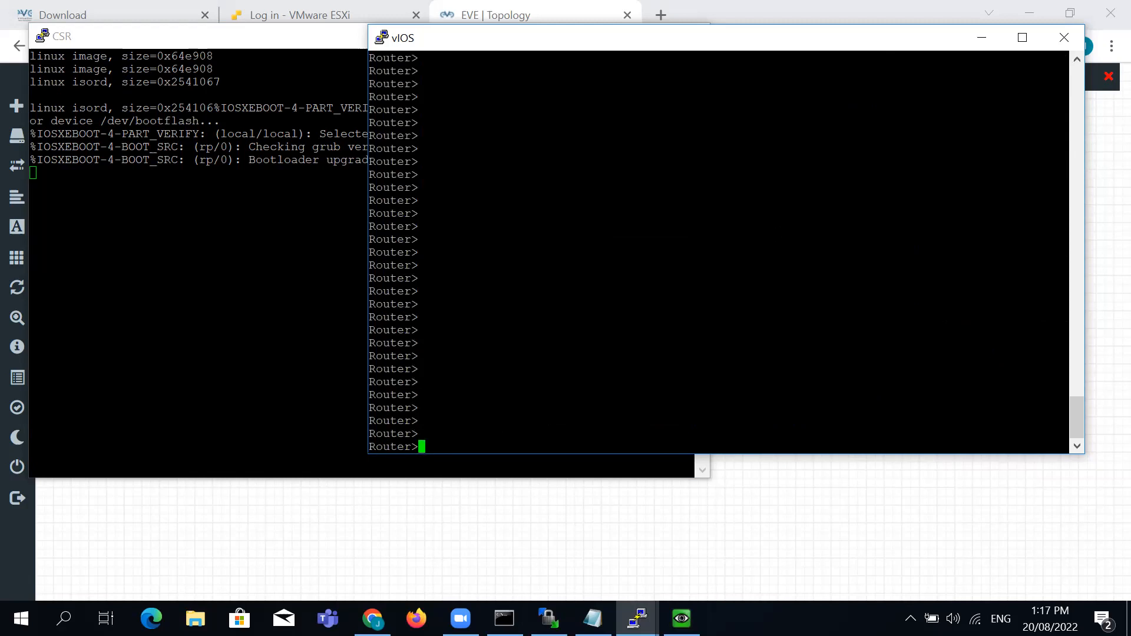
type("en")
key("Return")
key("Return")
key("Return")
key("Return")
type("sh ip int hri")
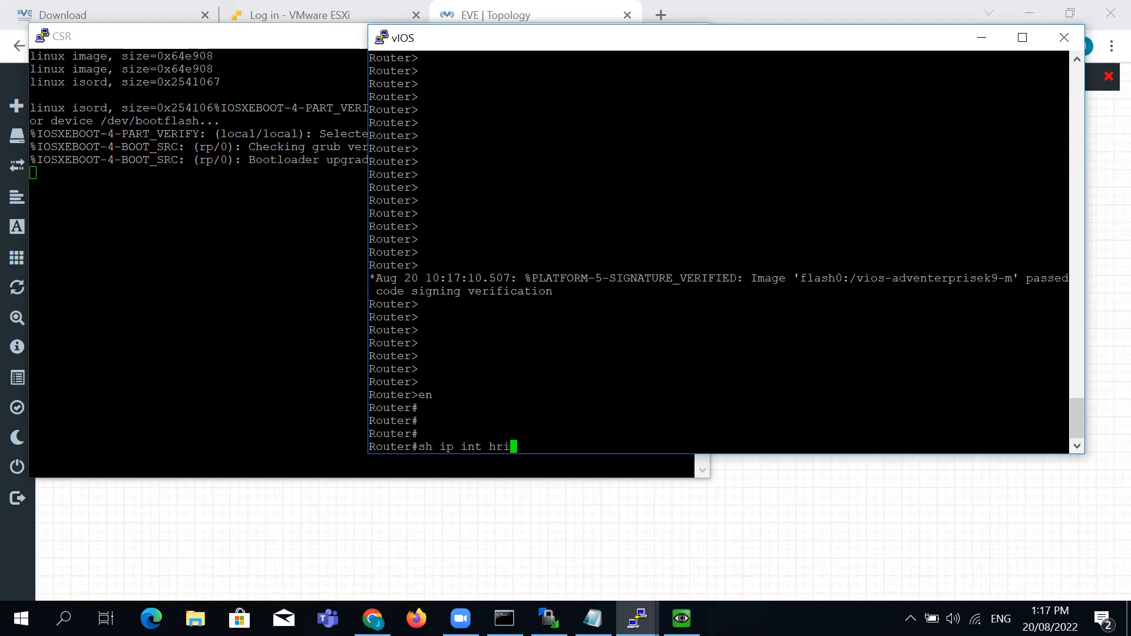
key("Return")
type("sh ip intb")
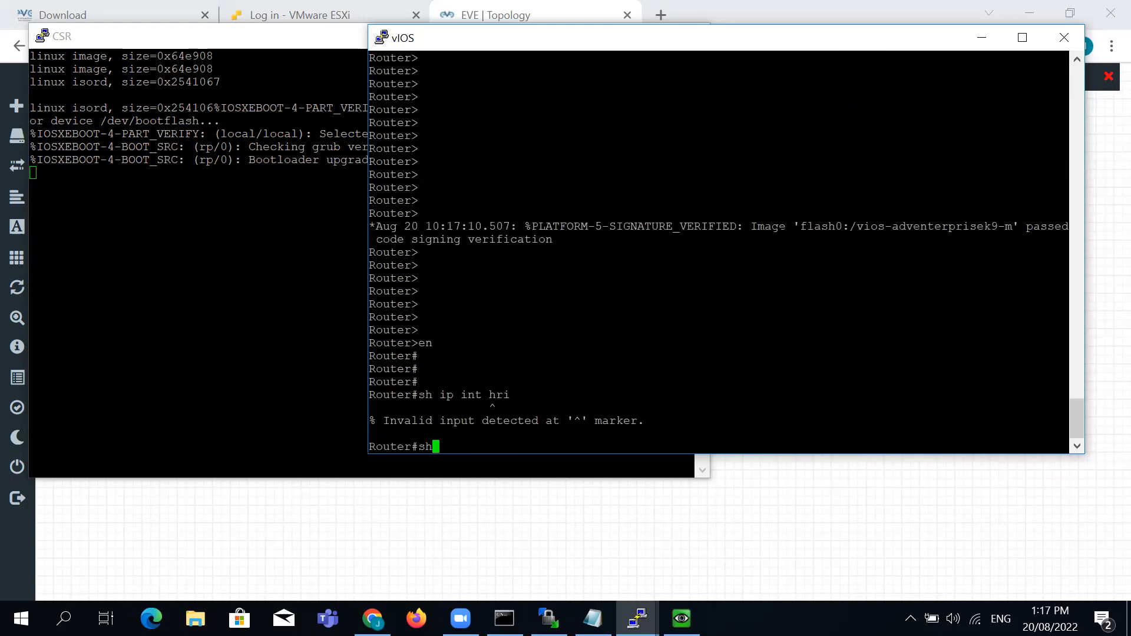
key("BackSpace")
type("bri")
key("Return")
Enter config mode and select interface range GigabitEthernet0/0-3
key("Return")
key("Return")
key("Return")
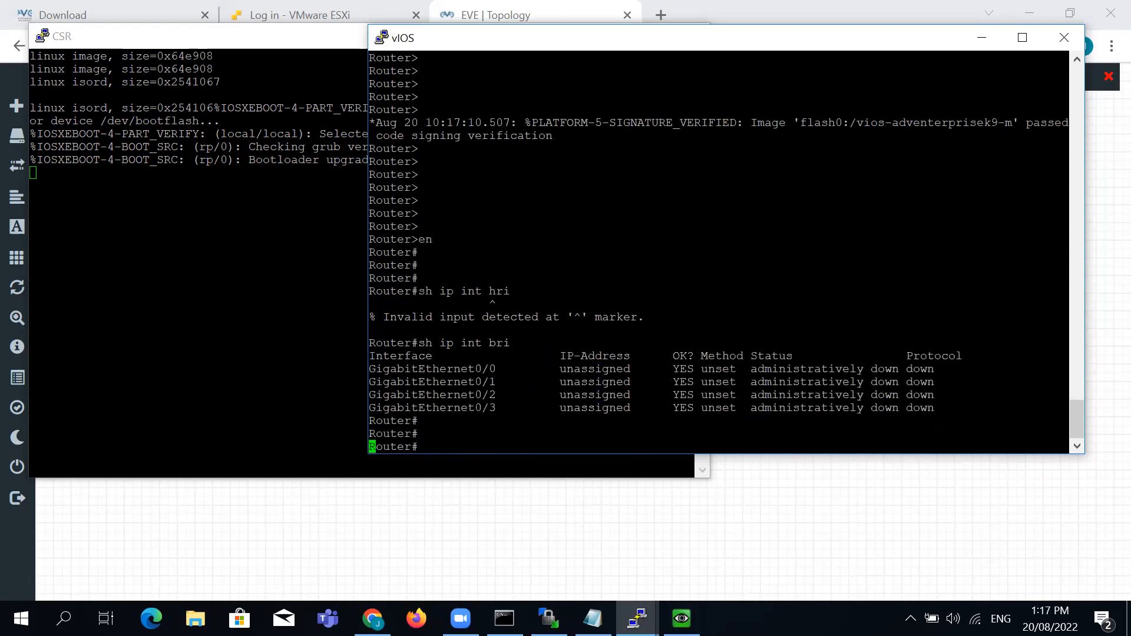
type("config t")
key("Return")
type("int ra")
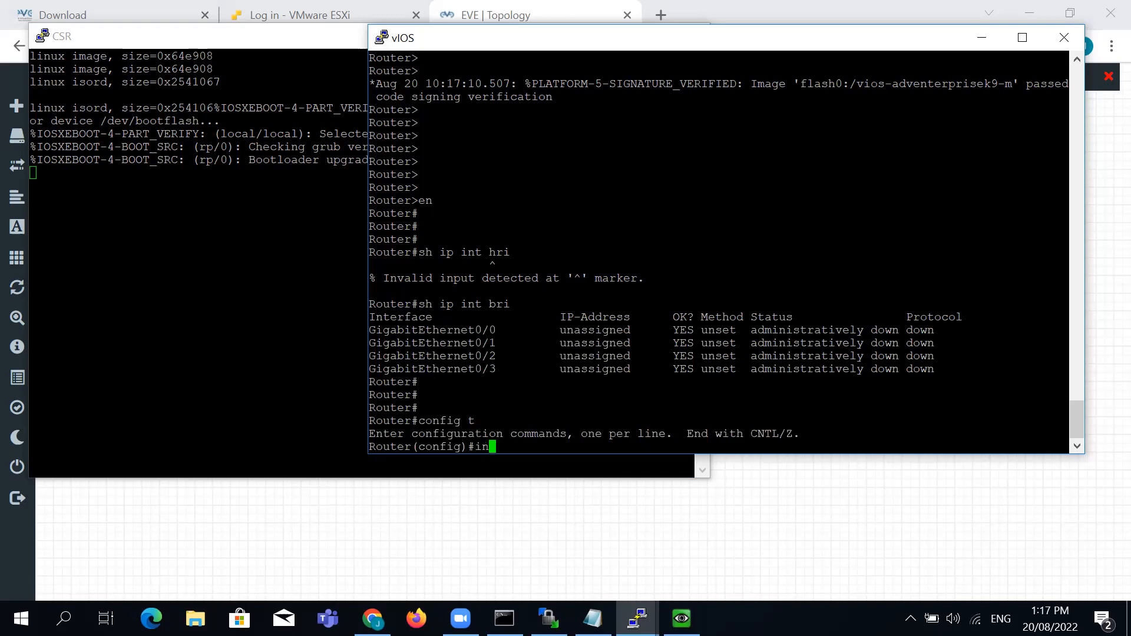
key("Tab")
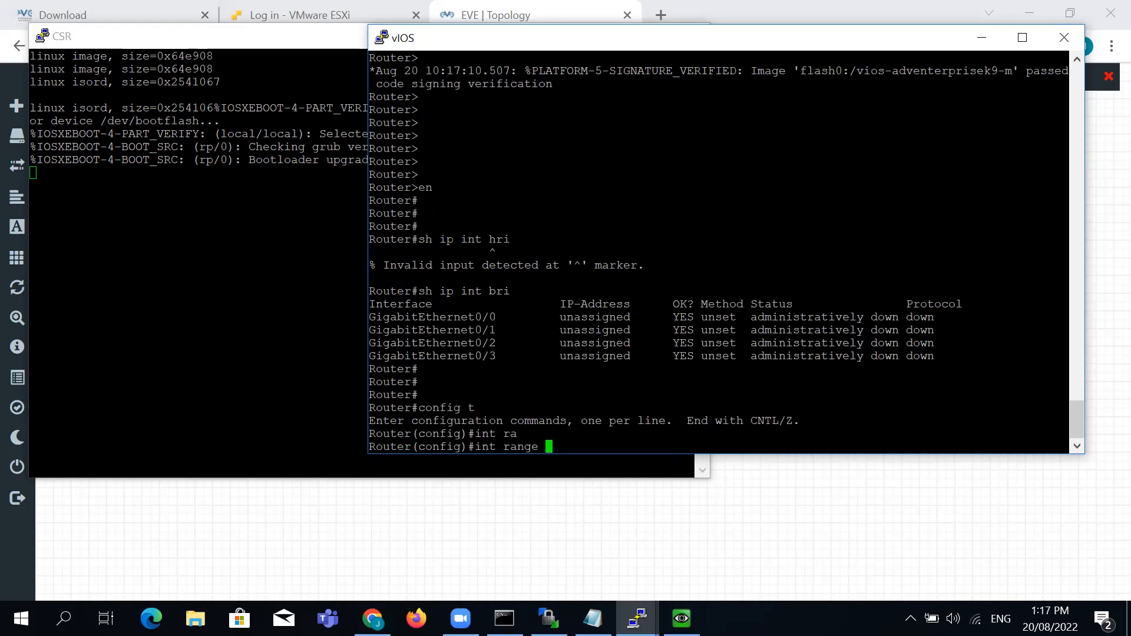
type("gig")
key("Tab")
type("0/0")
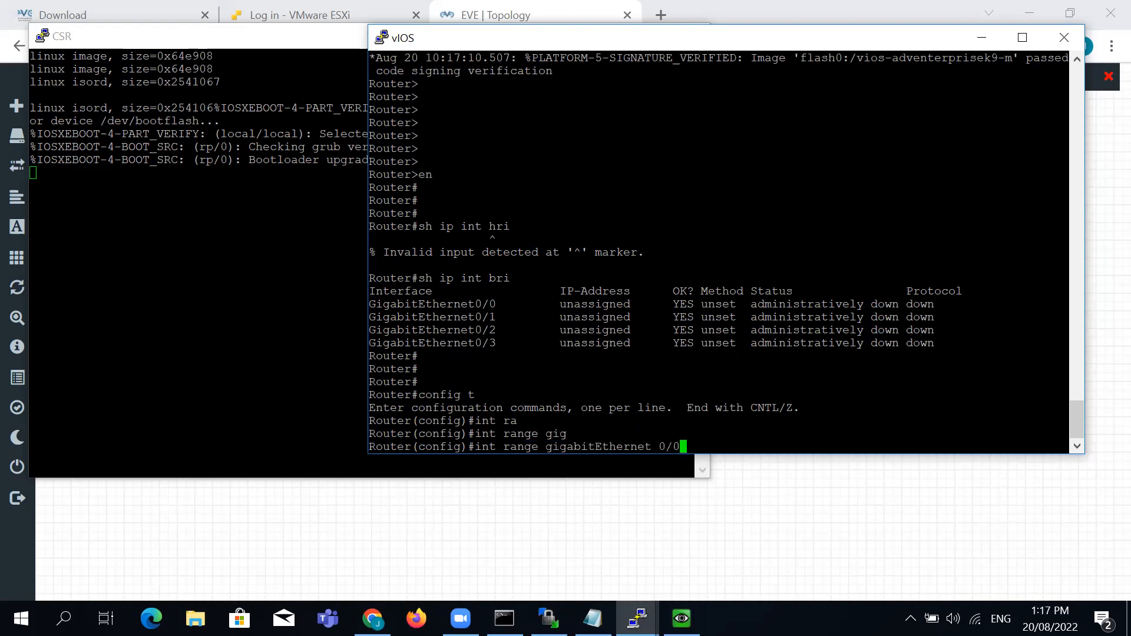
type("-3")
key("Return")
Apply no shutdown to the four interfaces and exit back to the privileged prompt
type("n o shu")
key("Return")
key("Up")
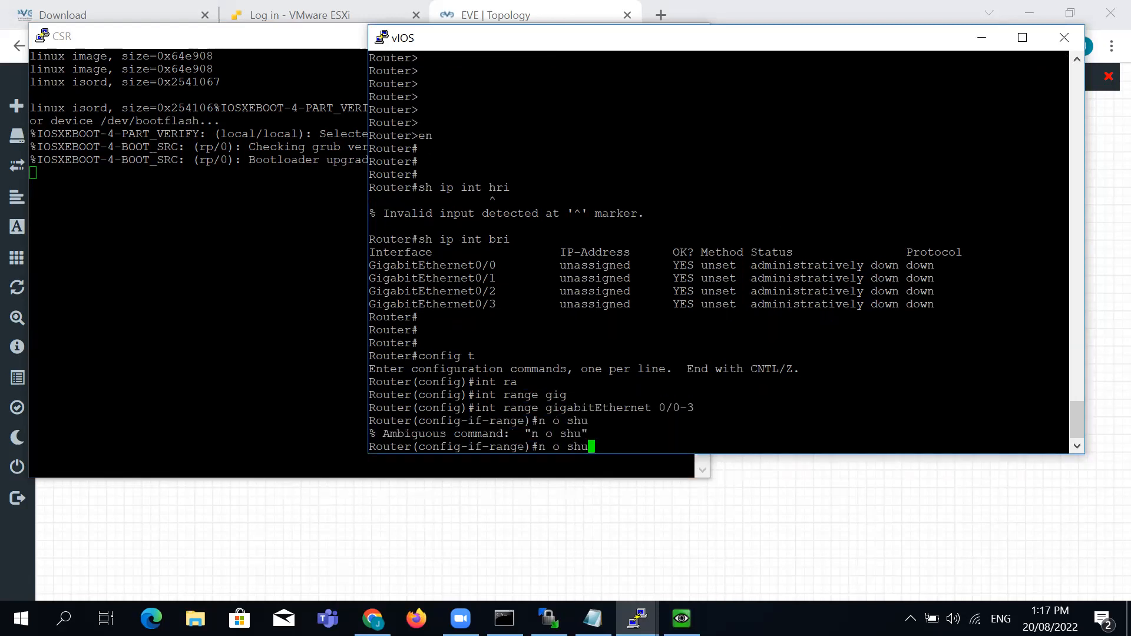
key("BackSpace")
key("BackSpace")
key("BackSpace")
key("BackSpace")
key("BackSpace")
key("BackSpace")
type("o shu")
key("Tab")
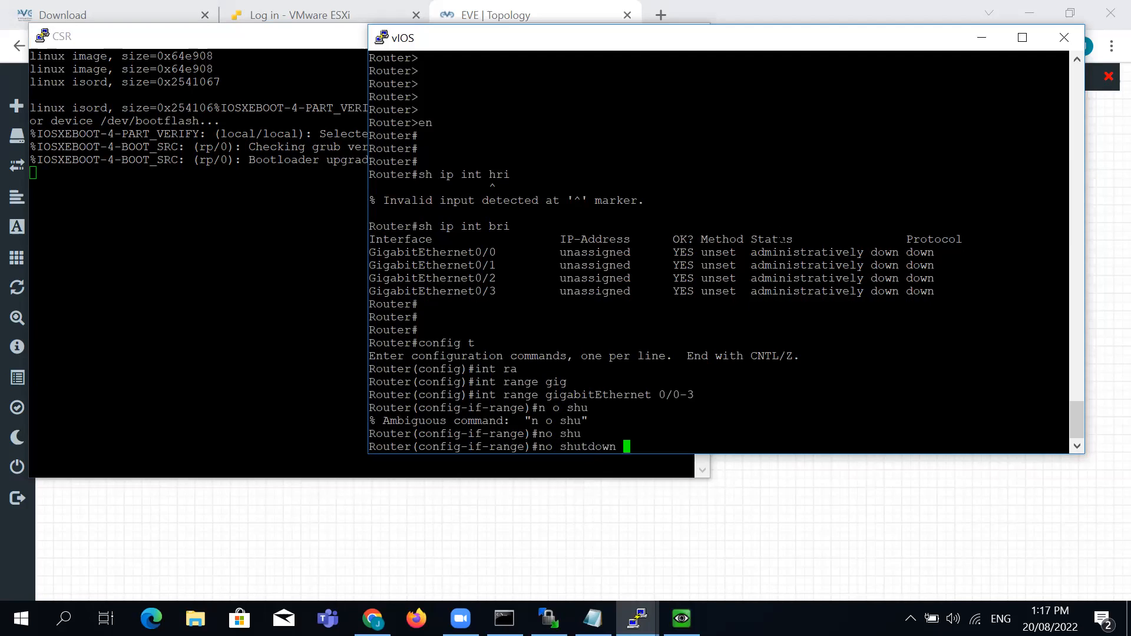
key("Return")
key("Return")
key("Return")
key("Return")
key("Return")
key("Return")
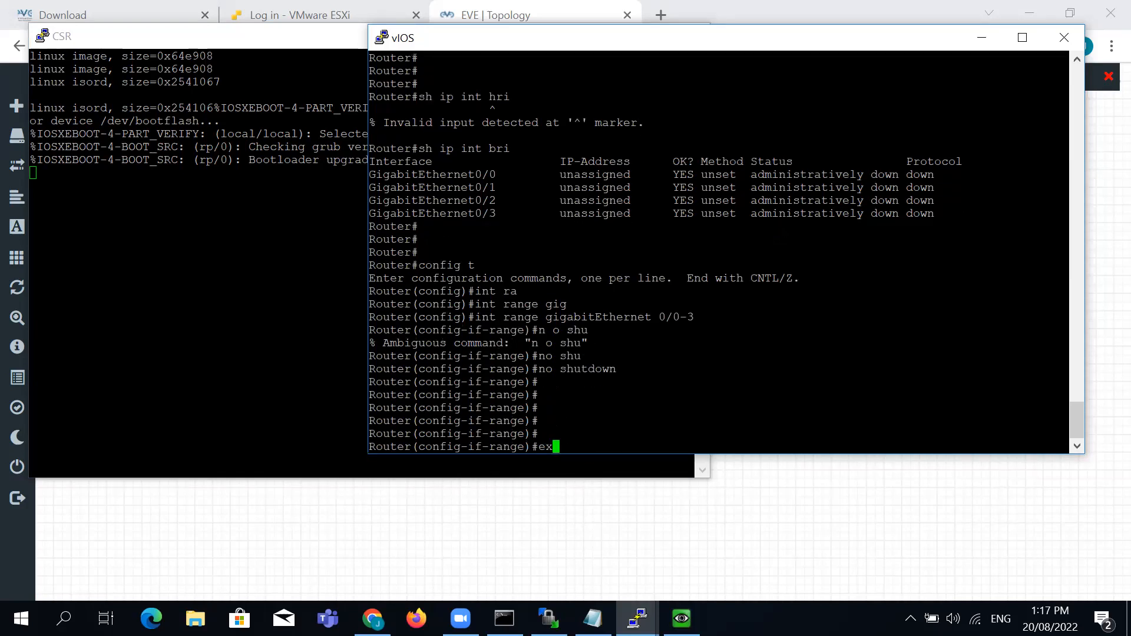
type("exi")
key("Return")
key("Return")
type("exi")
key("Return")
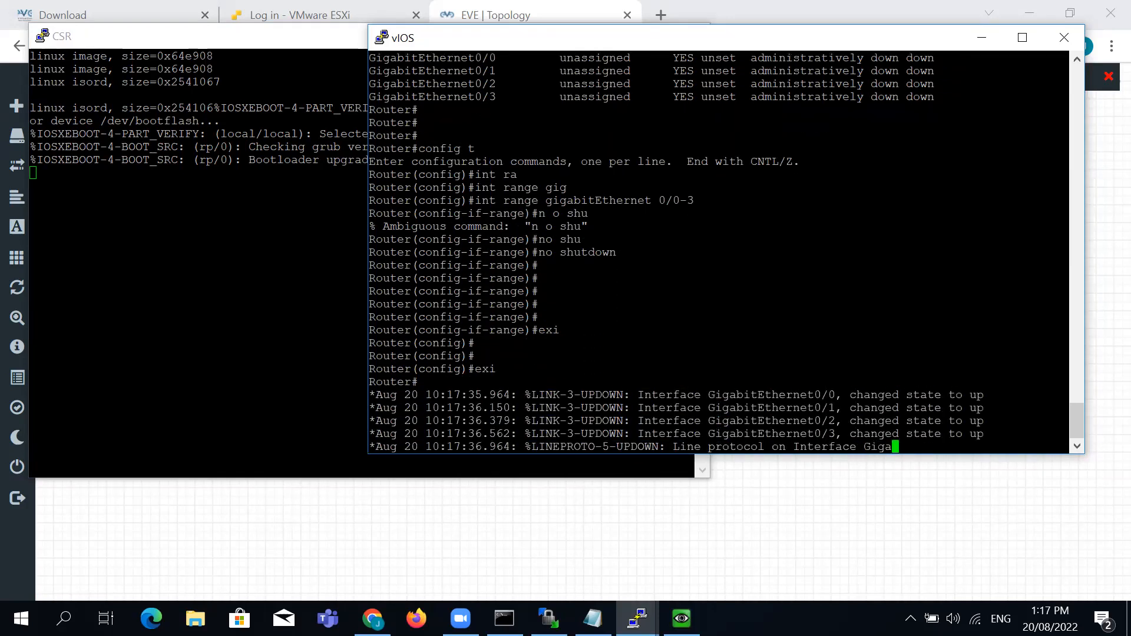
key("Return")
Display the router's log with show logging and page through it to the end
type("sh log")
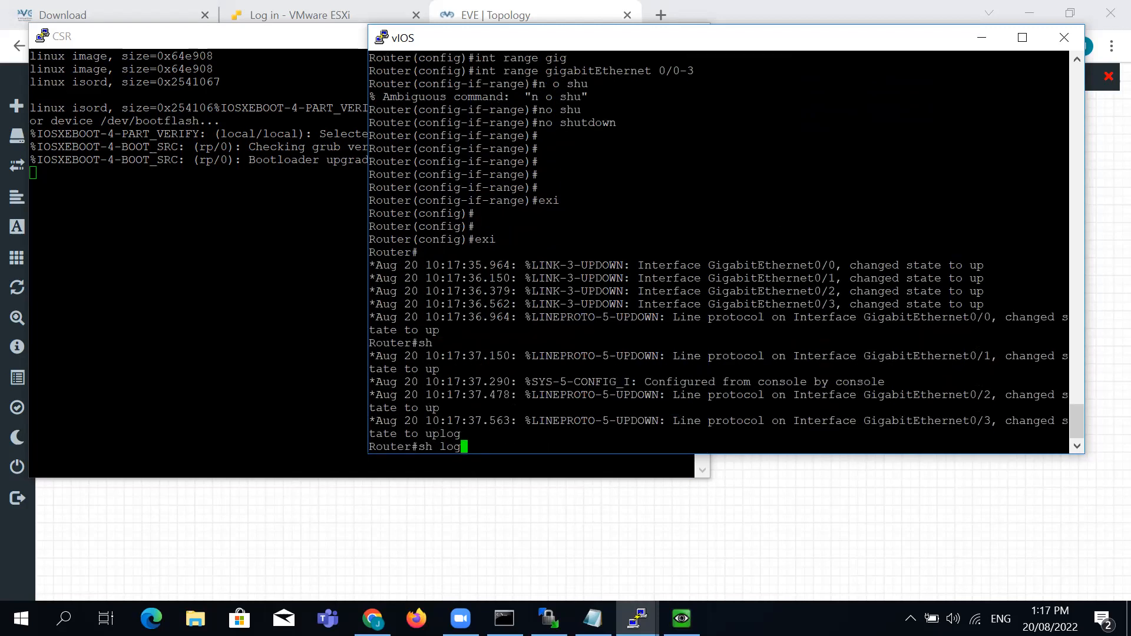
type("s")
key("Return")
type("sh logg")
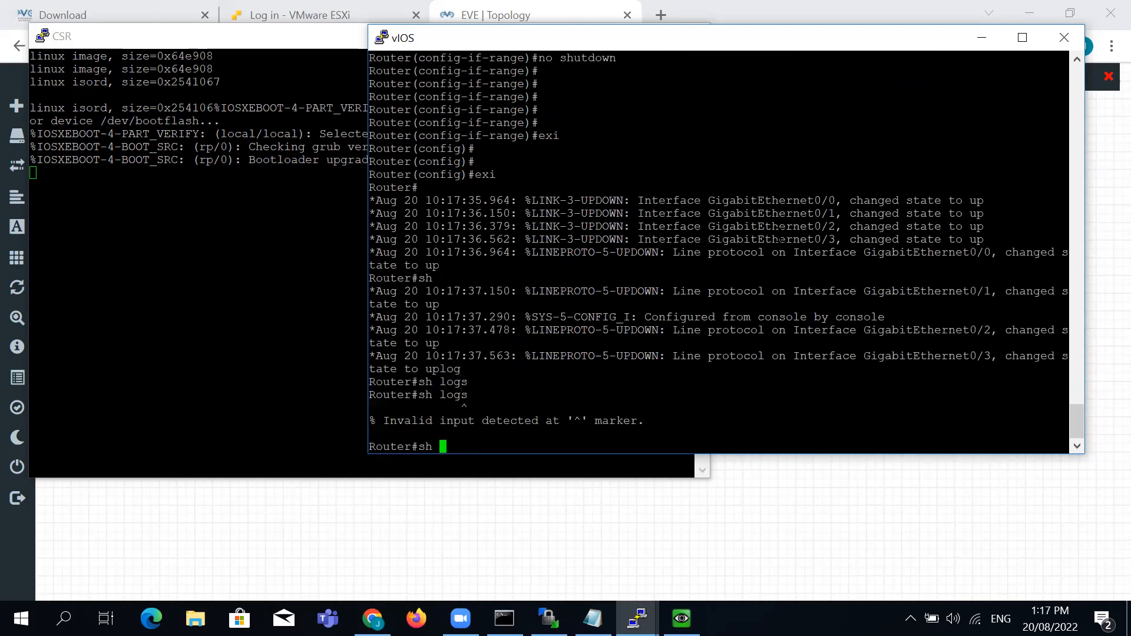
type("in")
key("Tab")
type("con")
key("Tab")
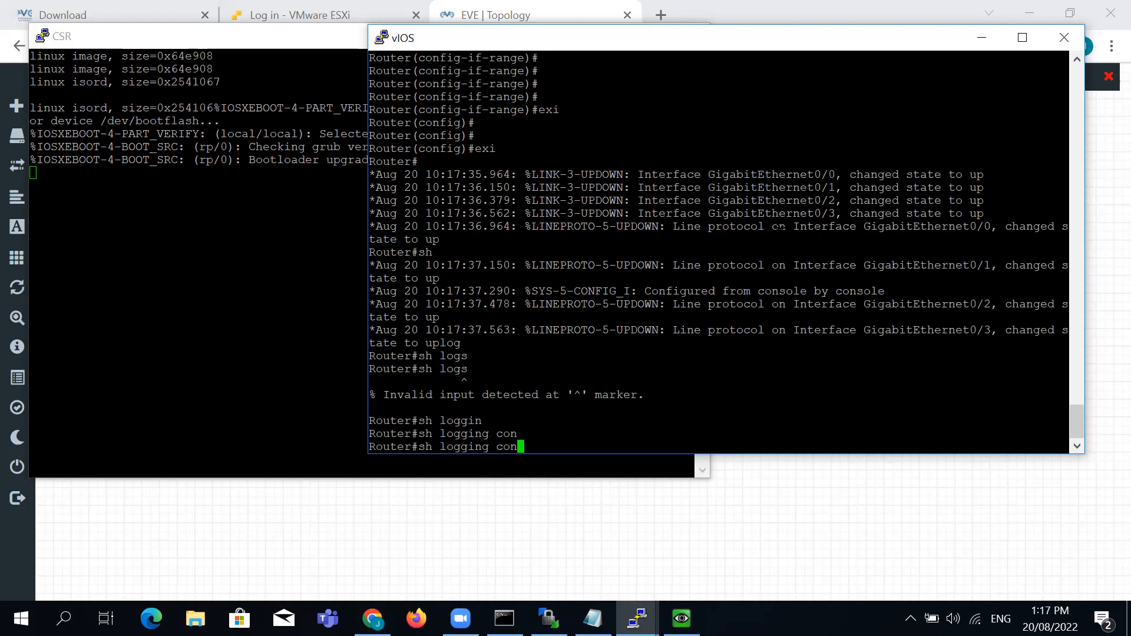
key("Return")
type("sh lo")
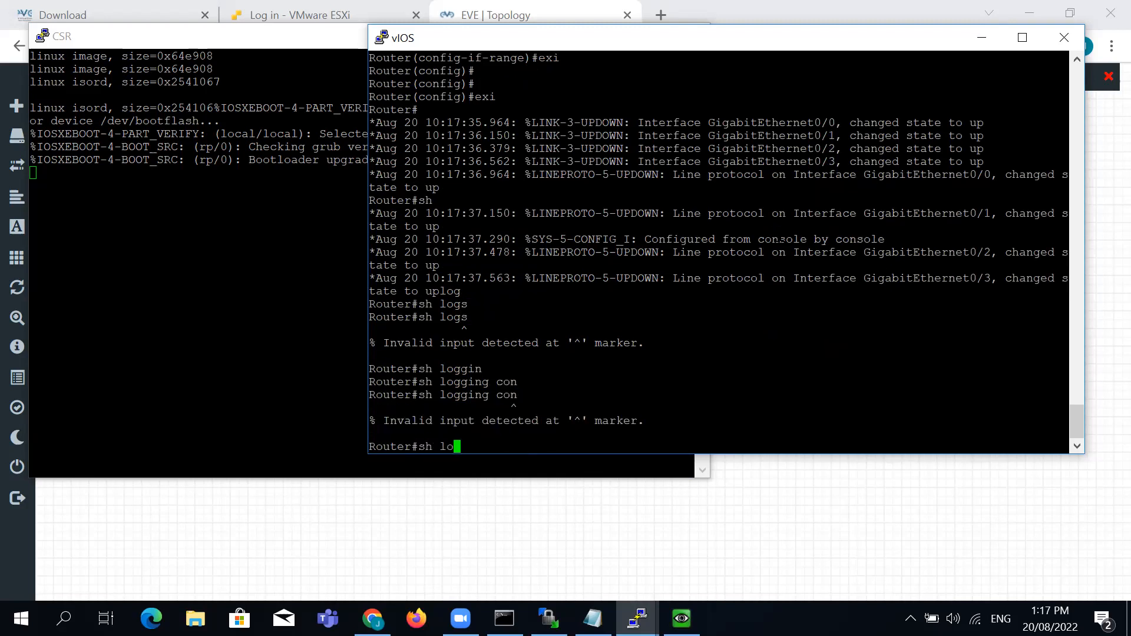
type("gging")
key("Return")
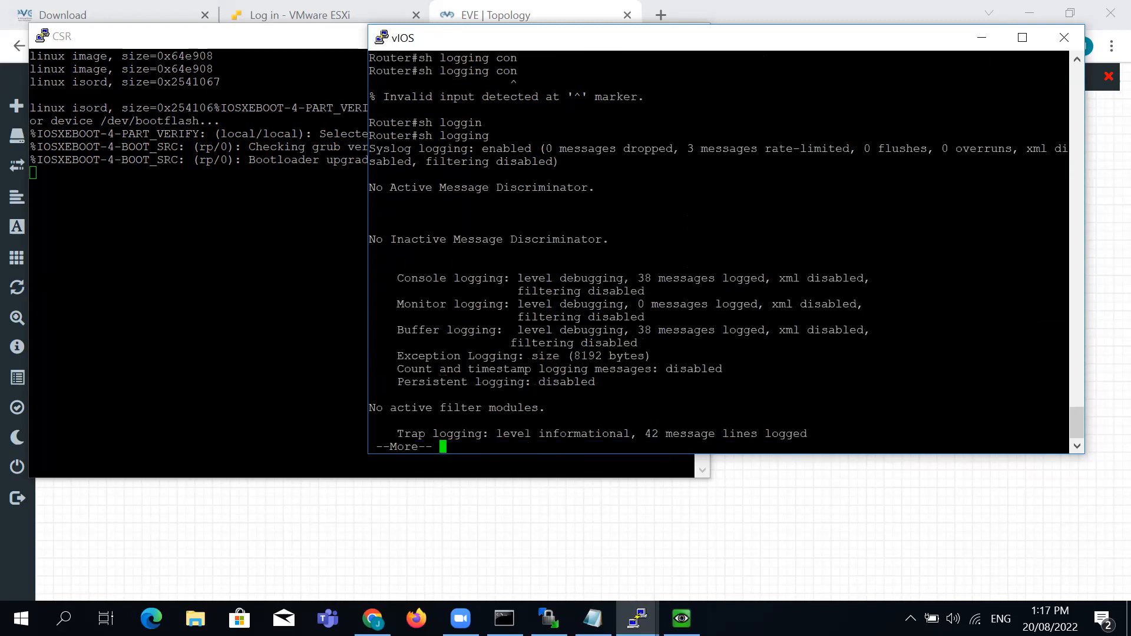
key("Return")
key("space")
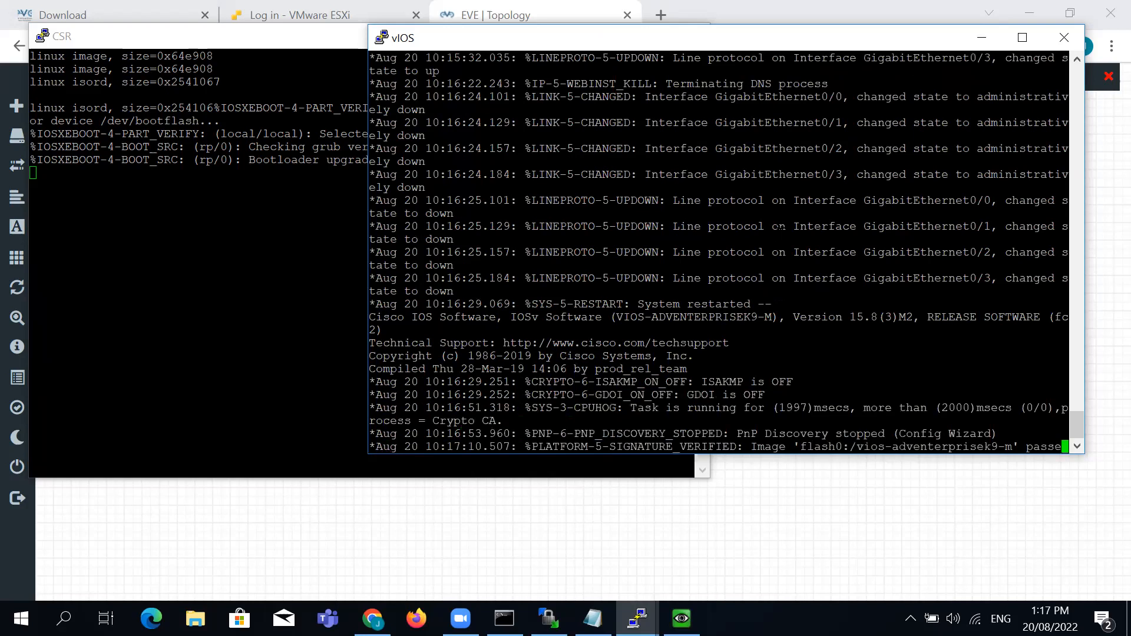
key("Return")
key("Return")
key("Return")
key("Return")
key("Return")
key("Return")
key("Return")
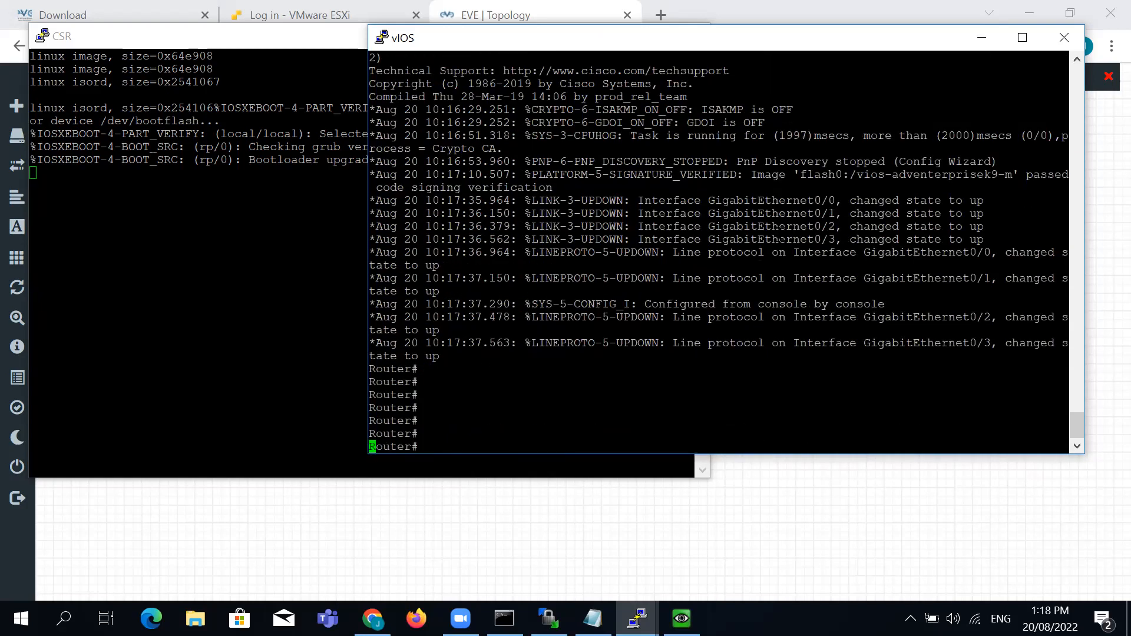
key("Return")
key("Return")
key("Return")
key("Return")
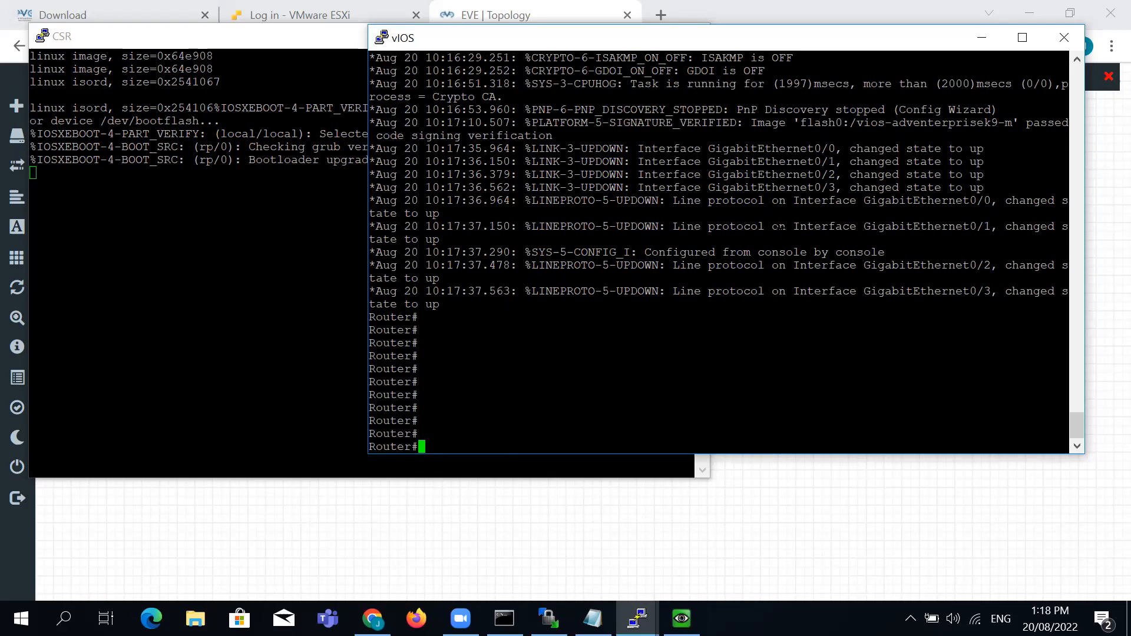